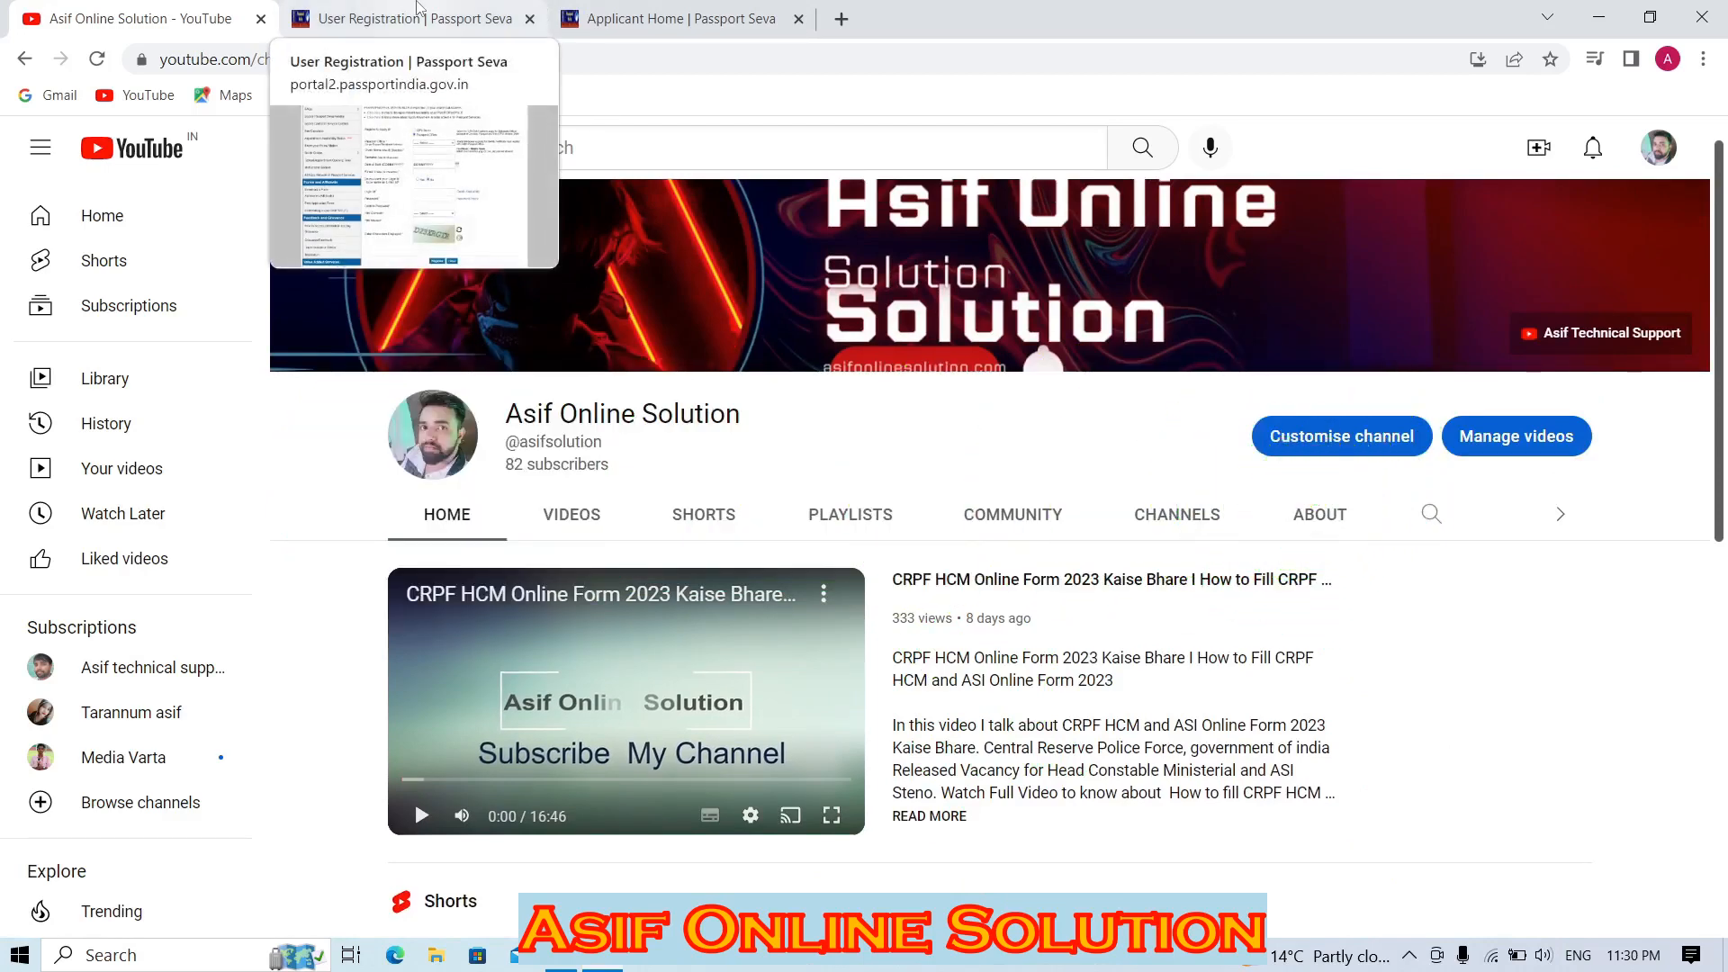
Go back to the Passport Seva home page and close the Tatkaal Advisory notice.
left_click(417, 8)
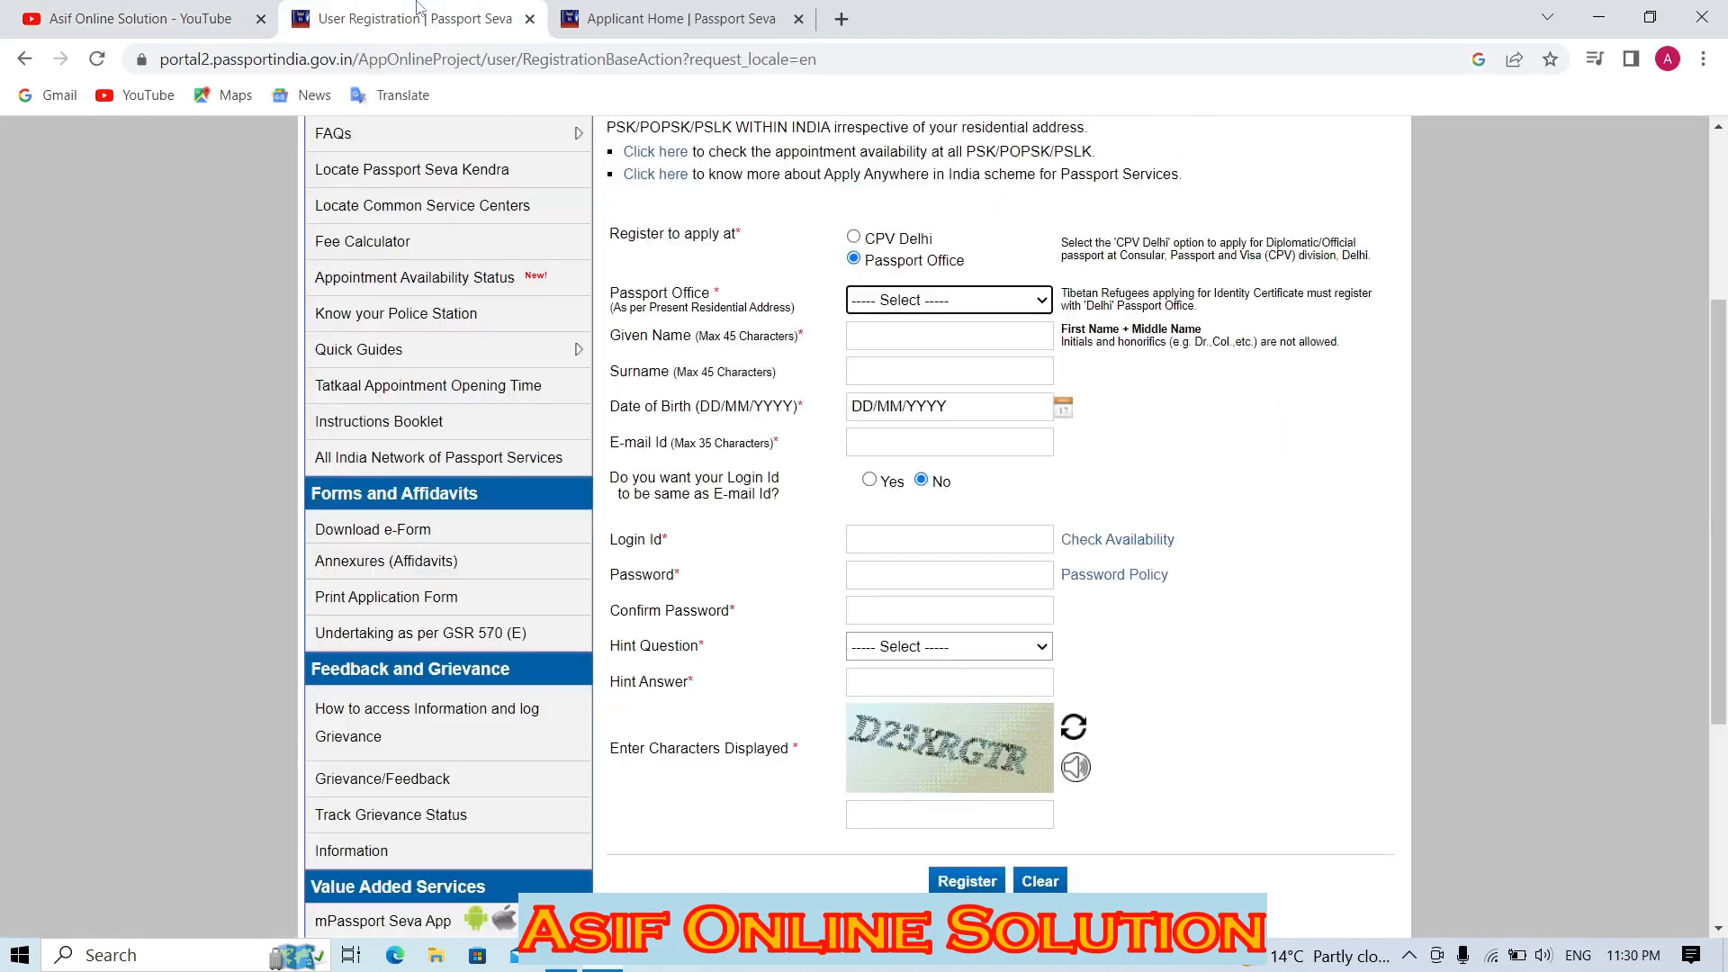
left_click_drag(1718, 441, 1718, 270)
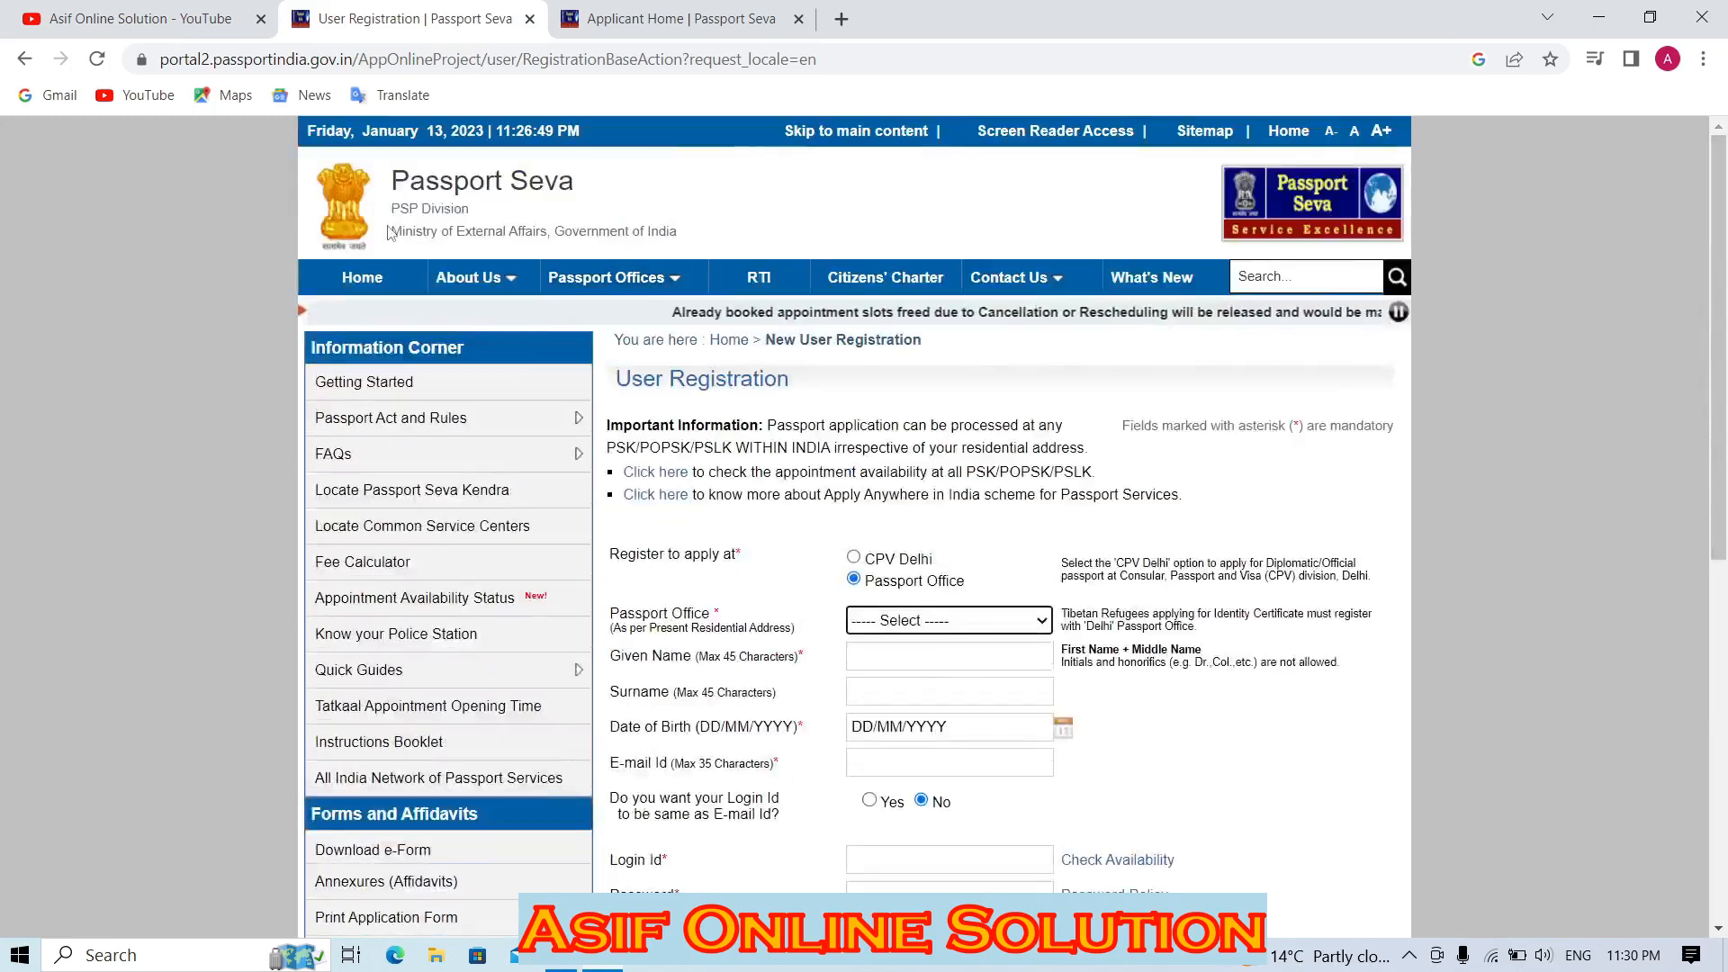
left_click(360, 284)
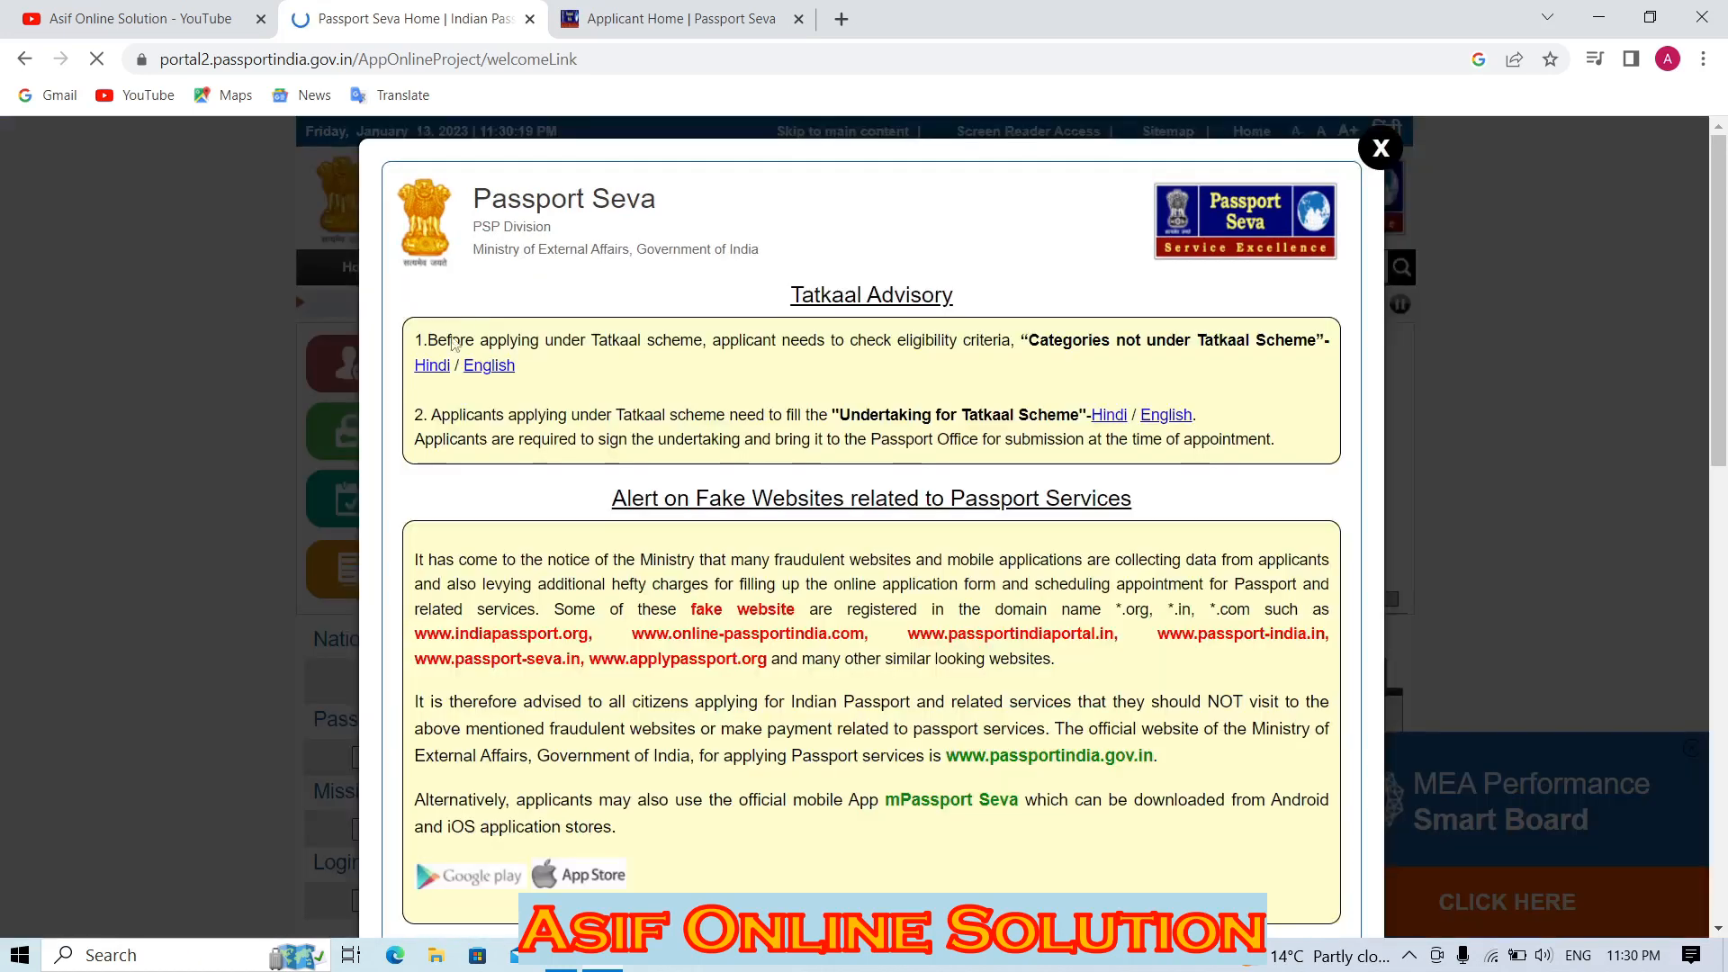
left_click(1380, 149)
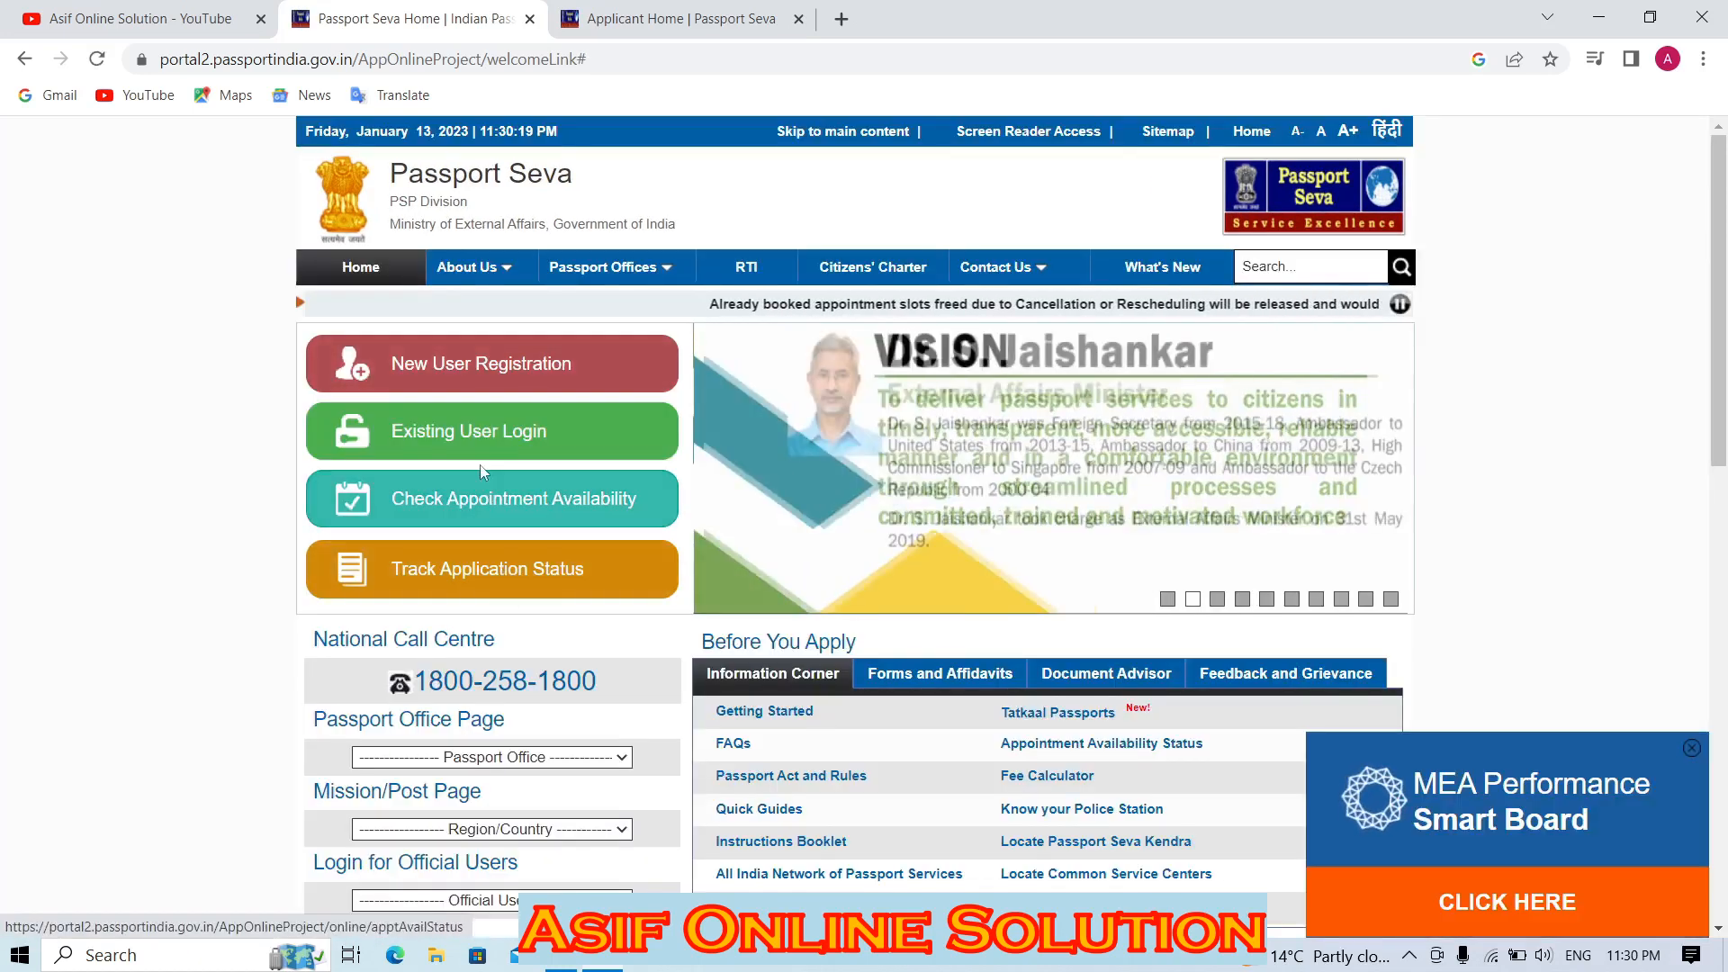
Open New User Registration and choose Ghaziabad as the passport office.
left_click(436, 348)
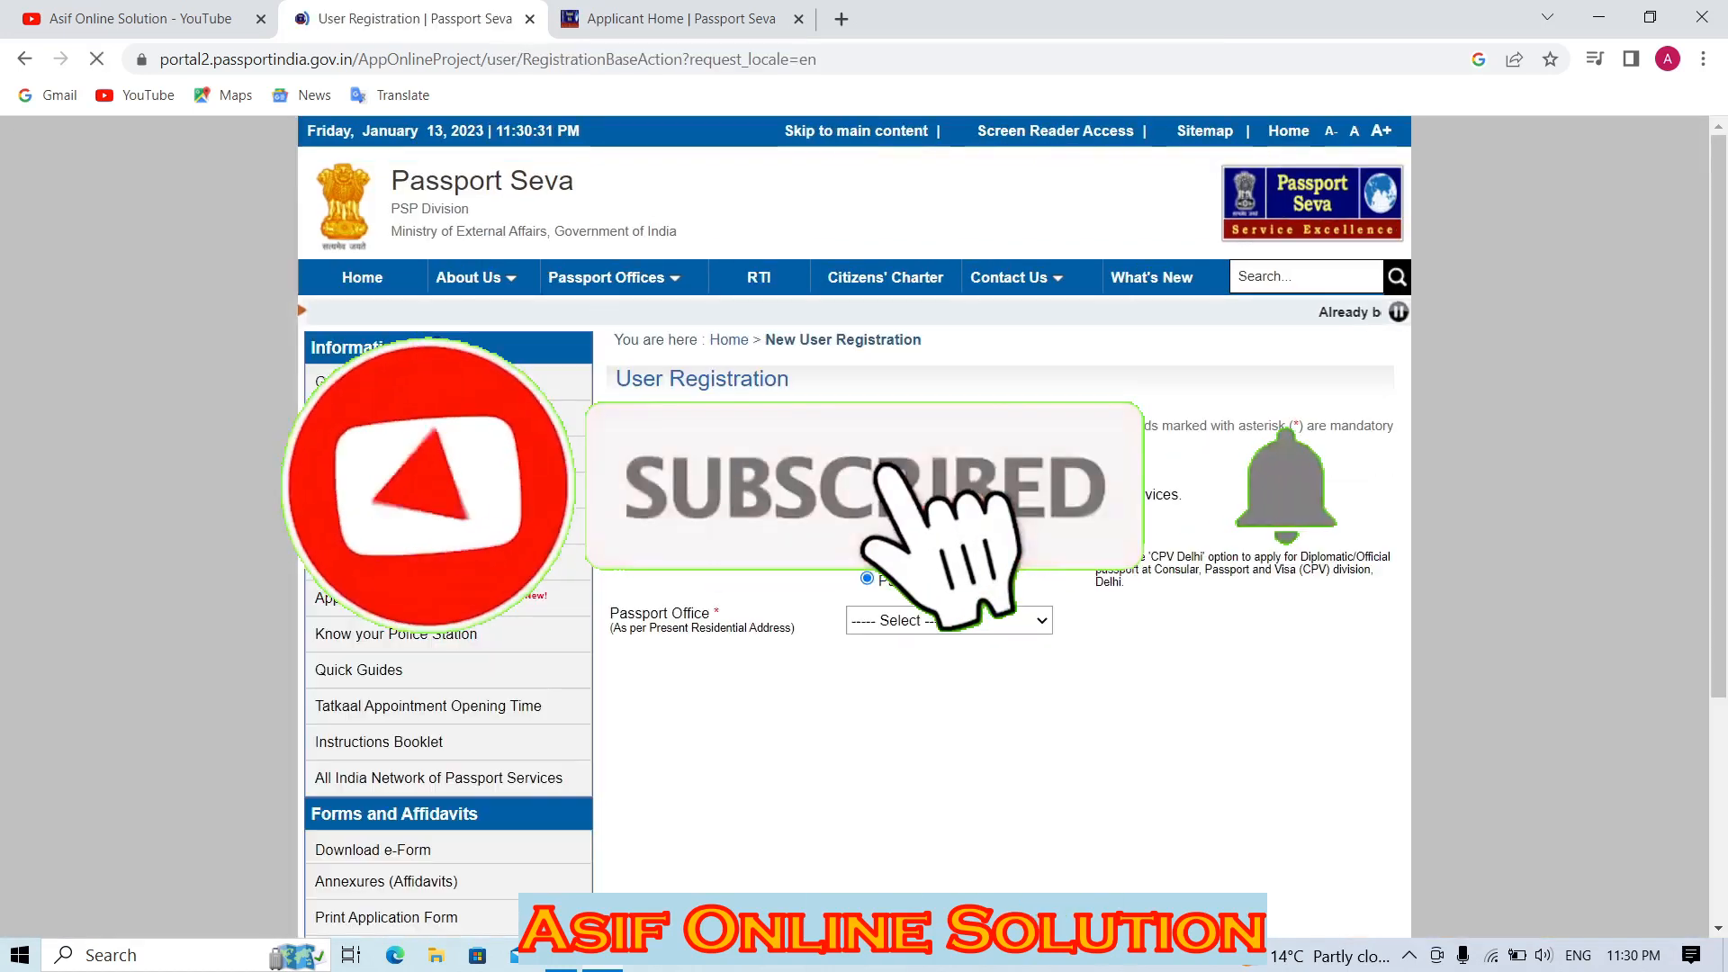
scroll(936, 372, "down", 3)
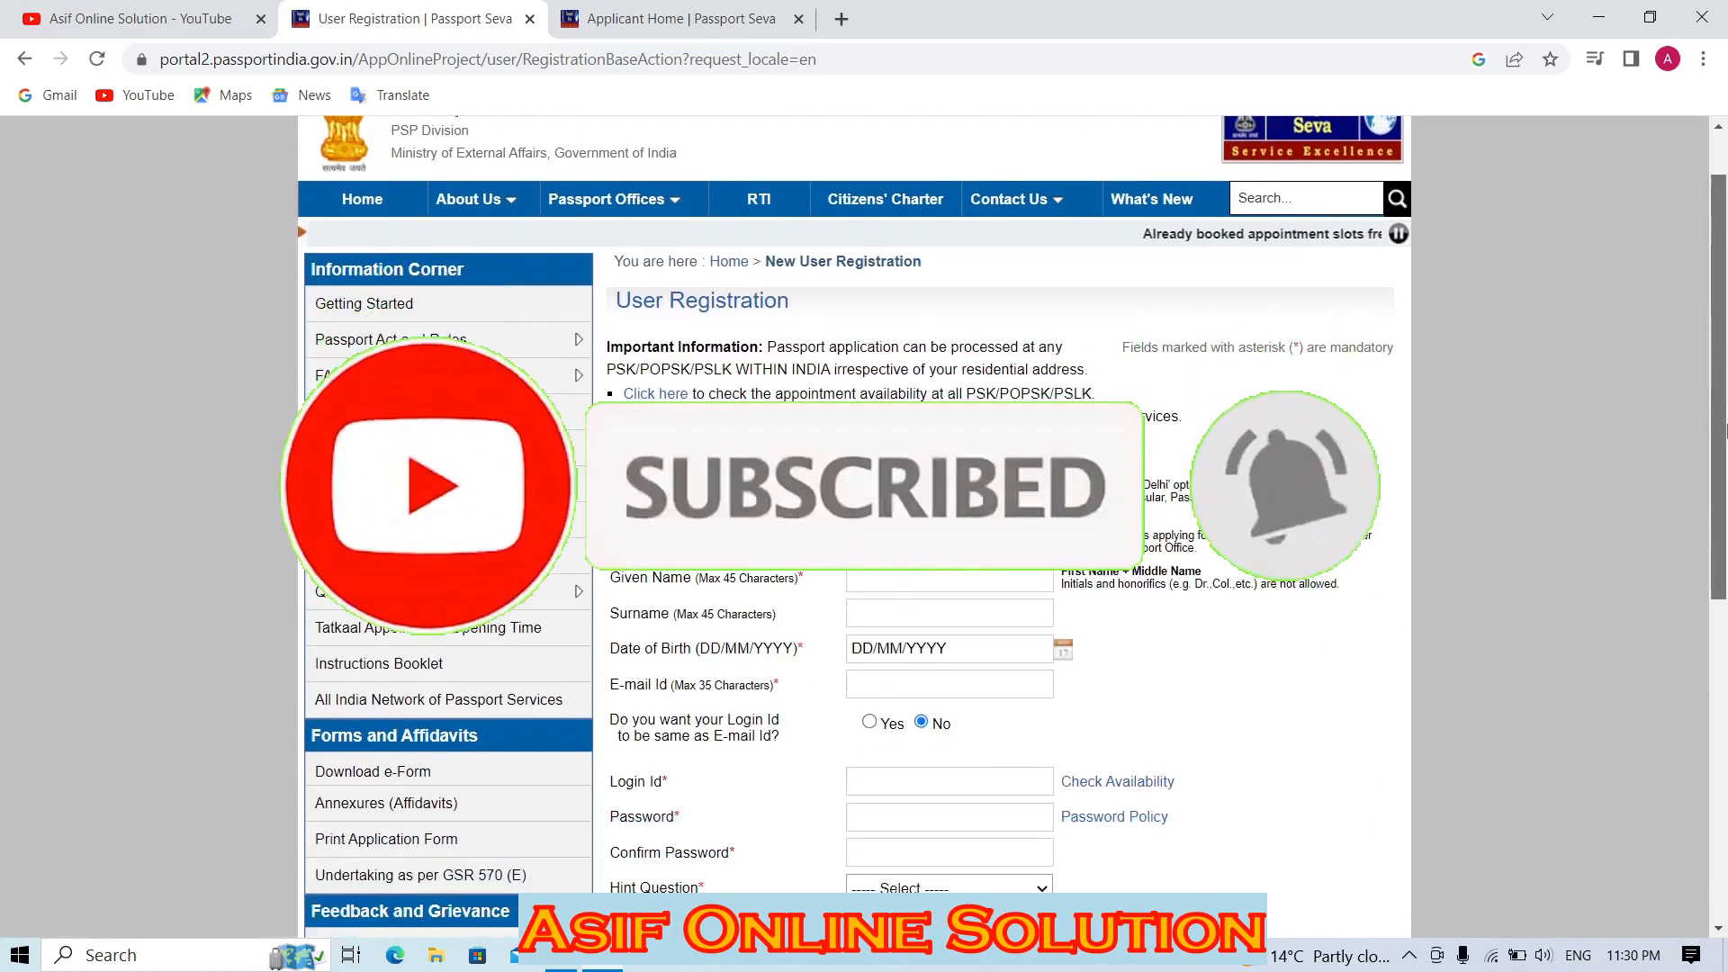
left_click(945, 313)
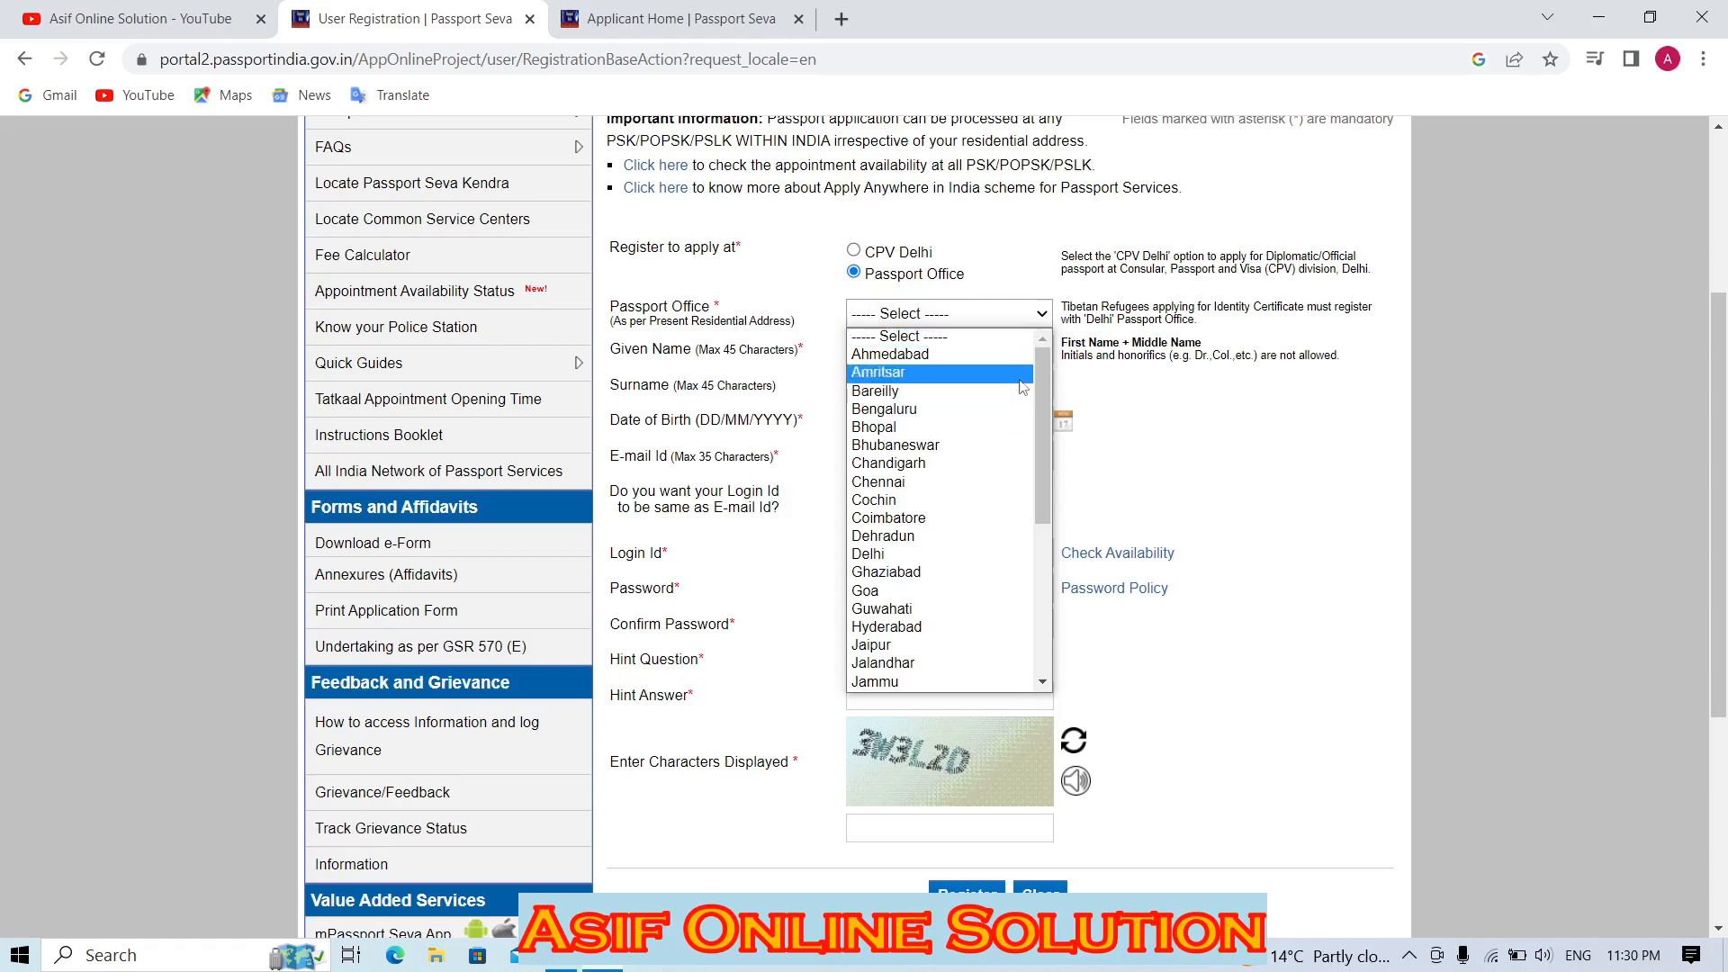
left_click_drag(1045, 421, 1008, 486)
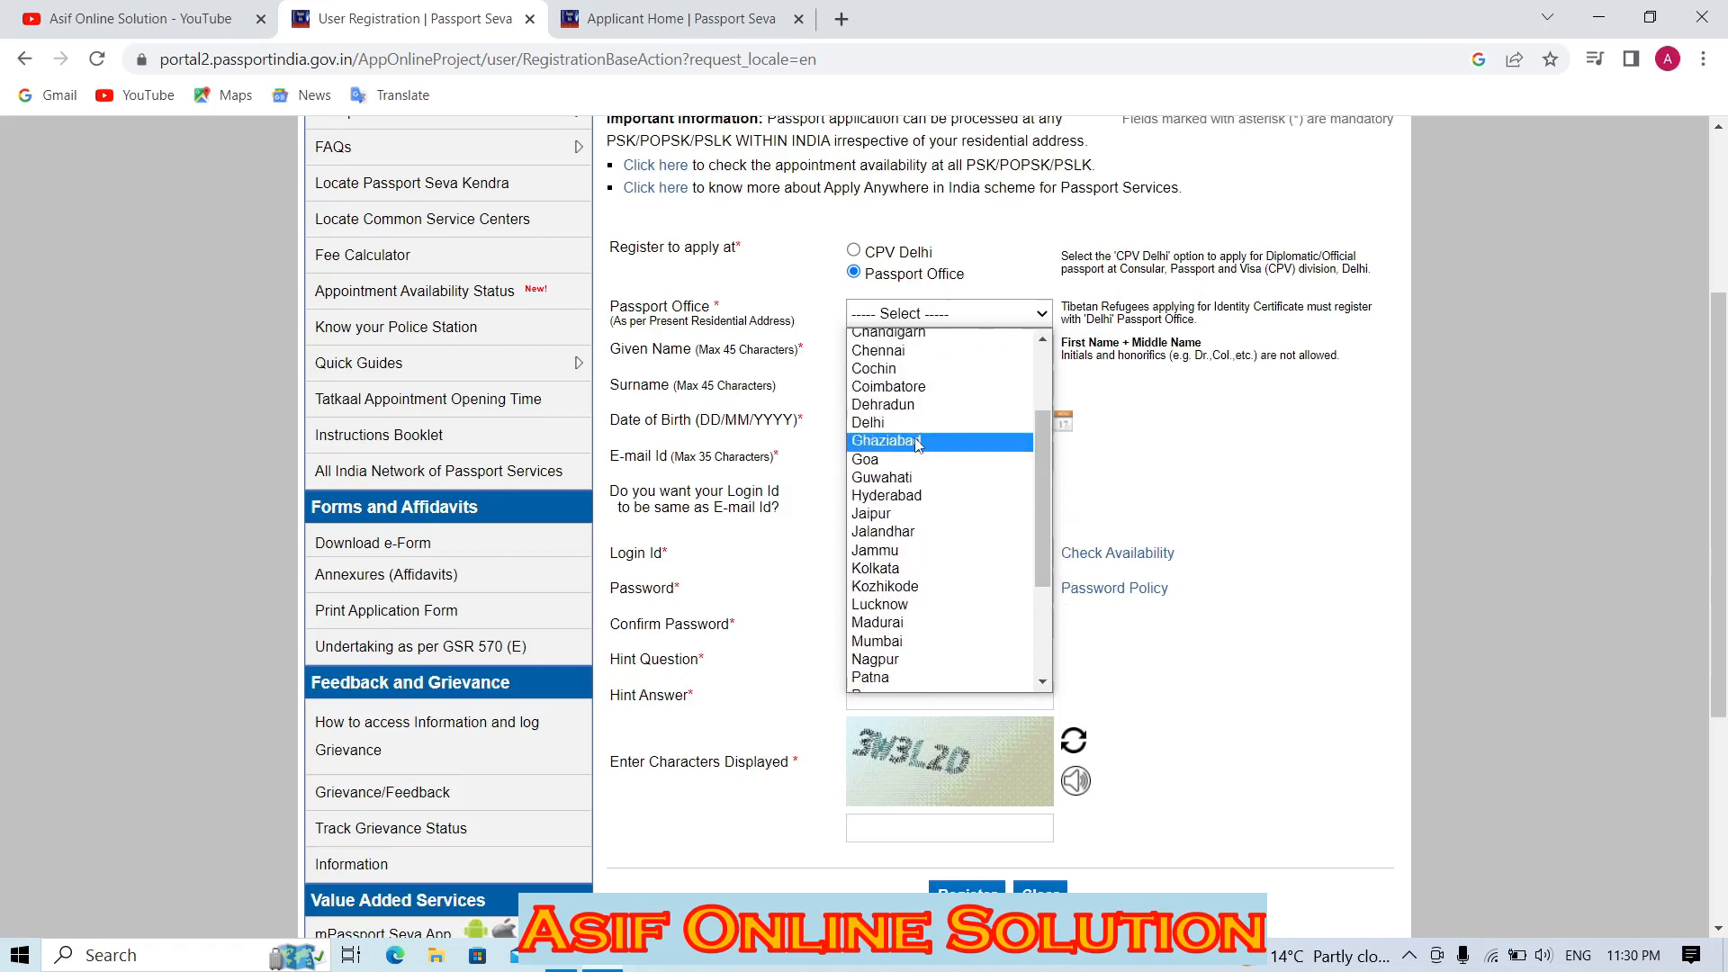
left_click(917, 441)
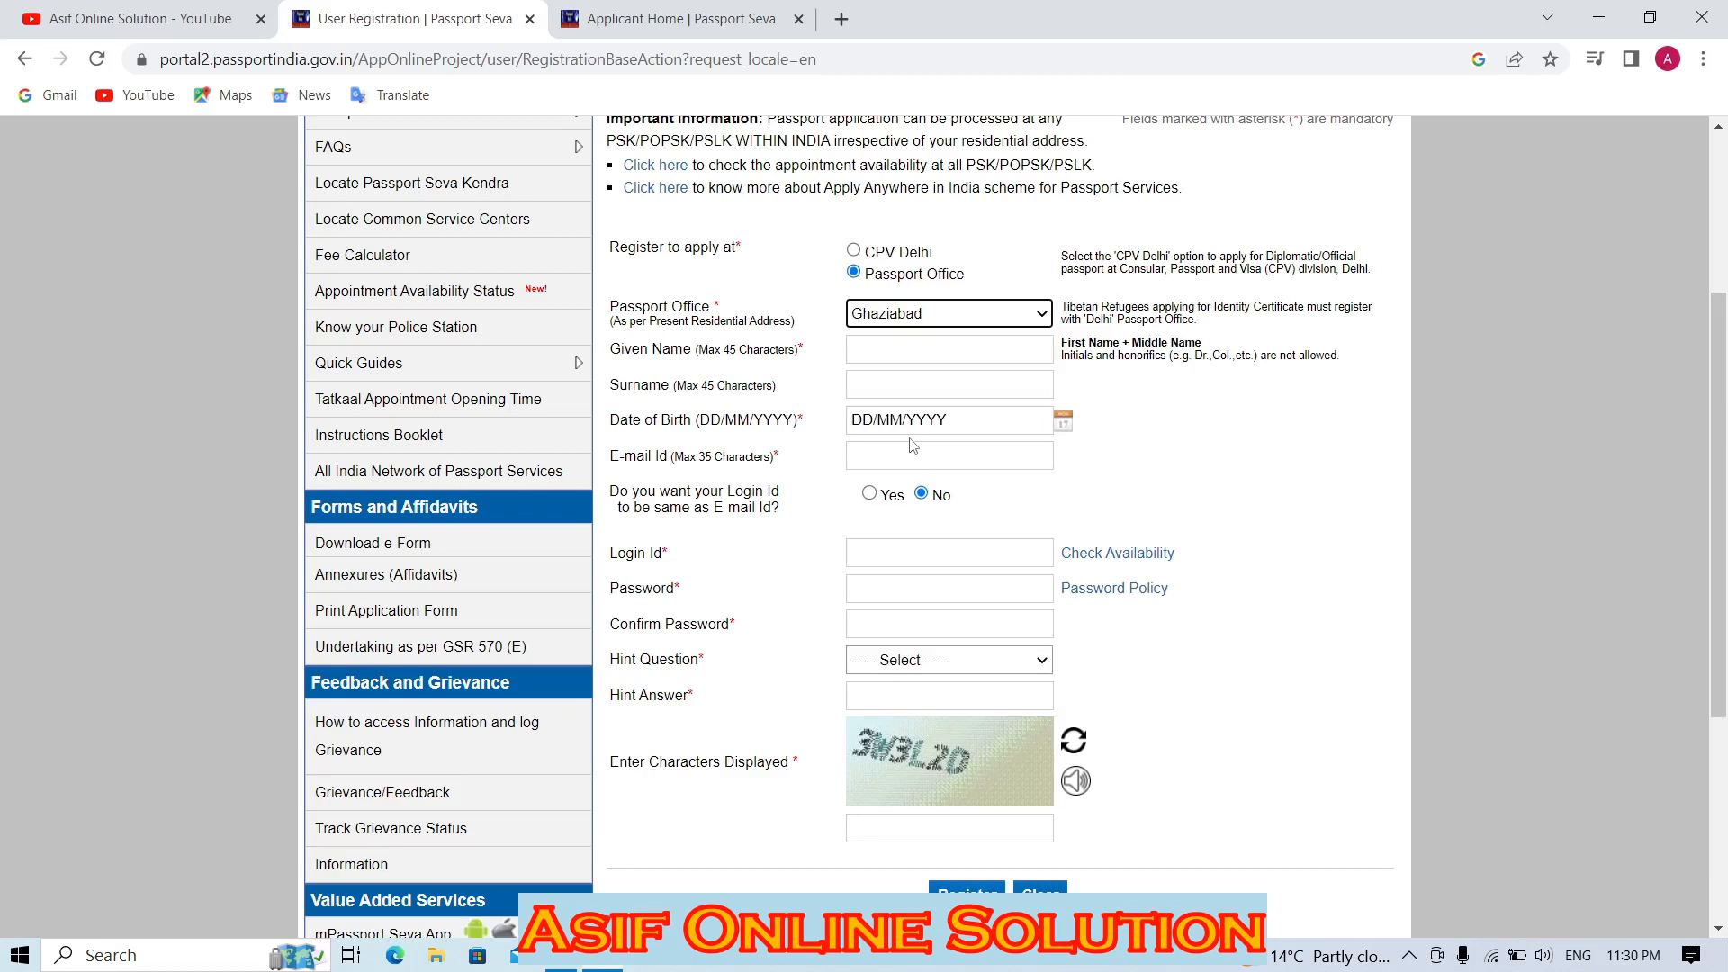
left_click(976, 354)
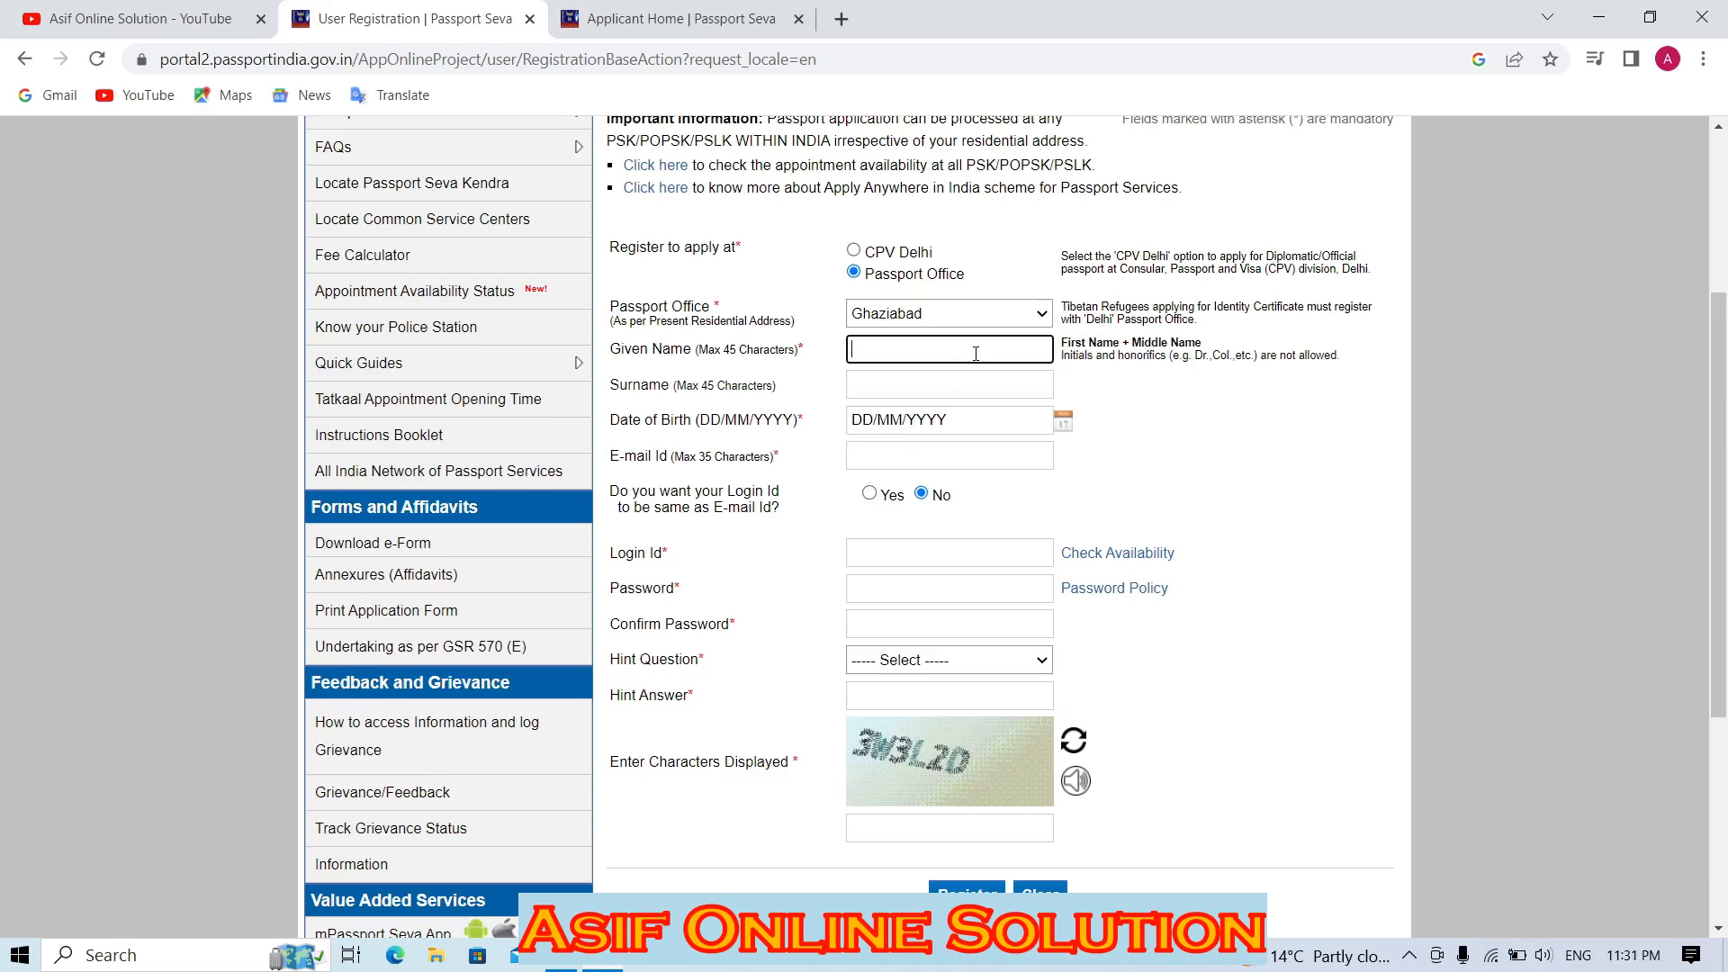
key("Tab")
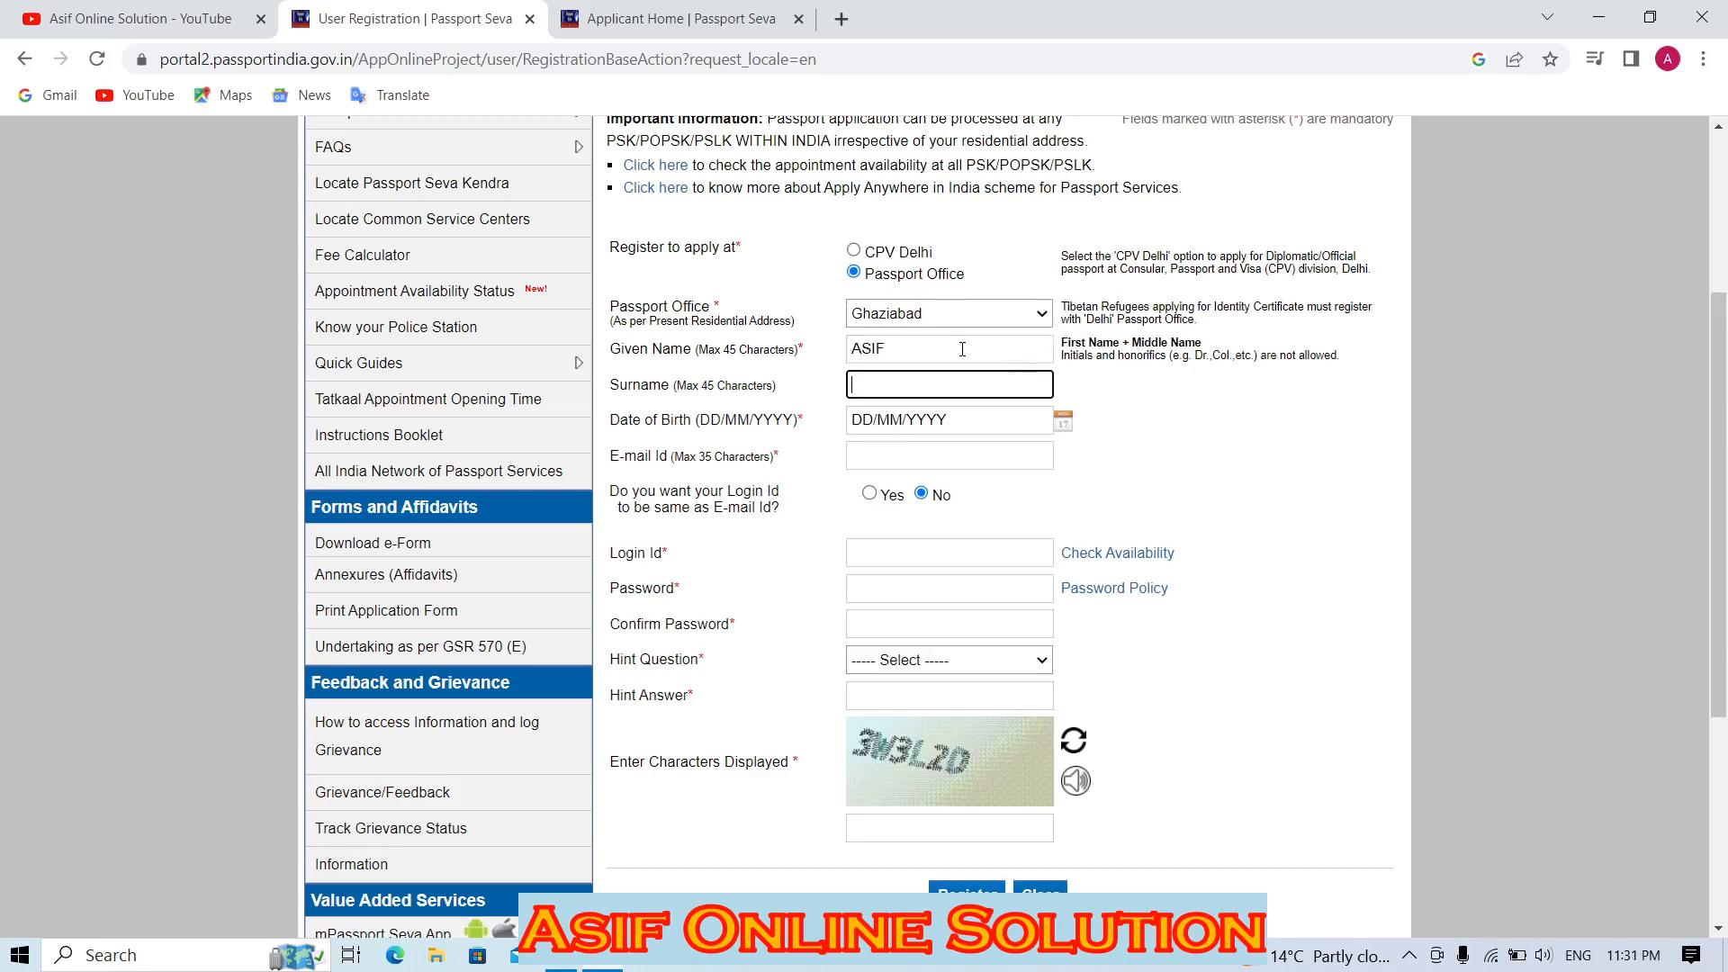
key("Tab")
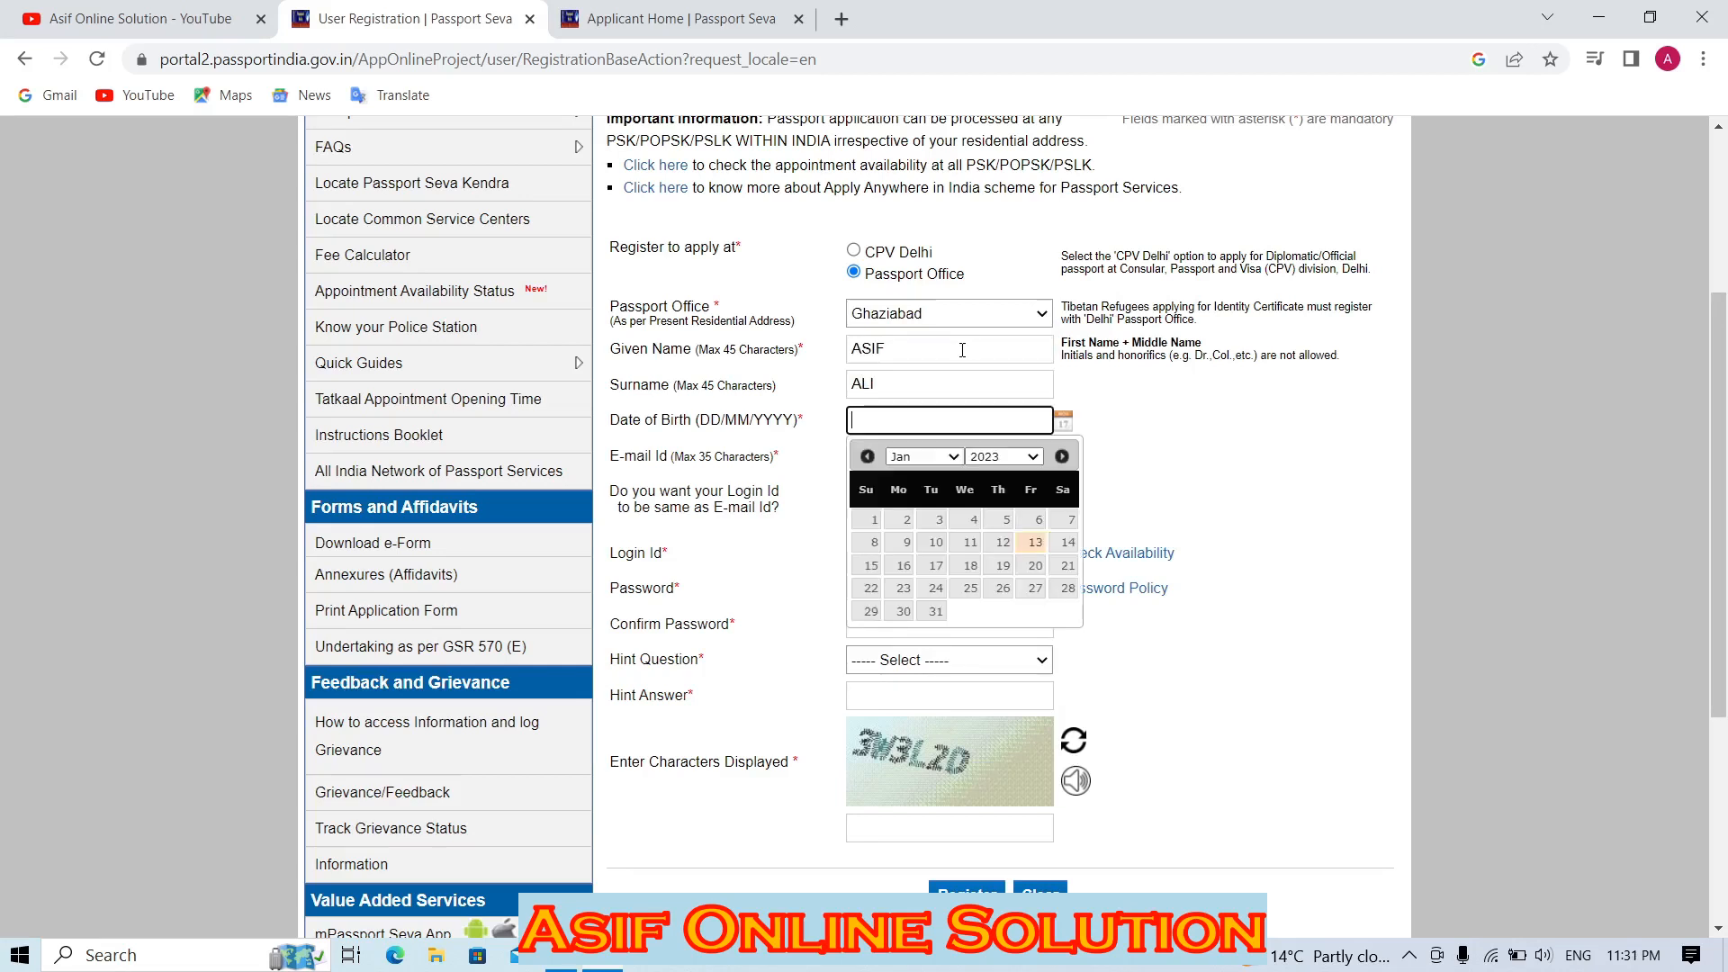
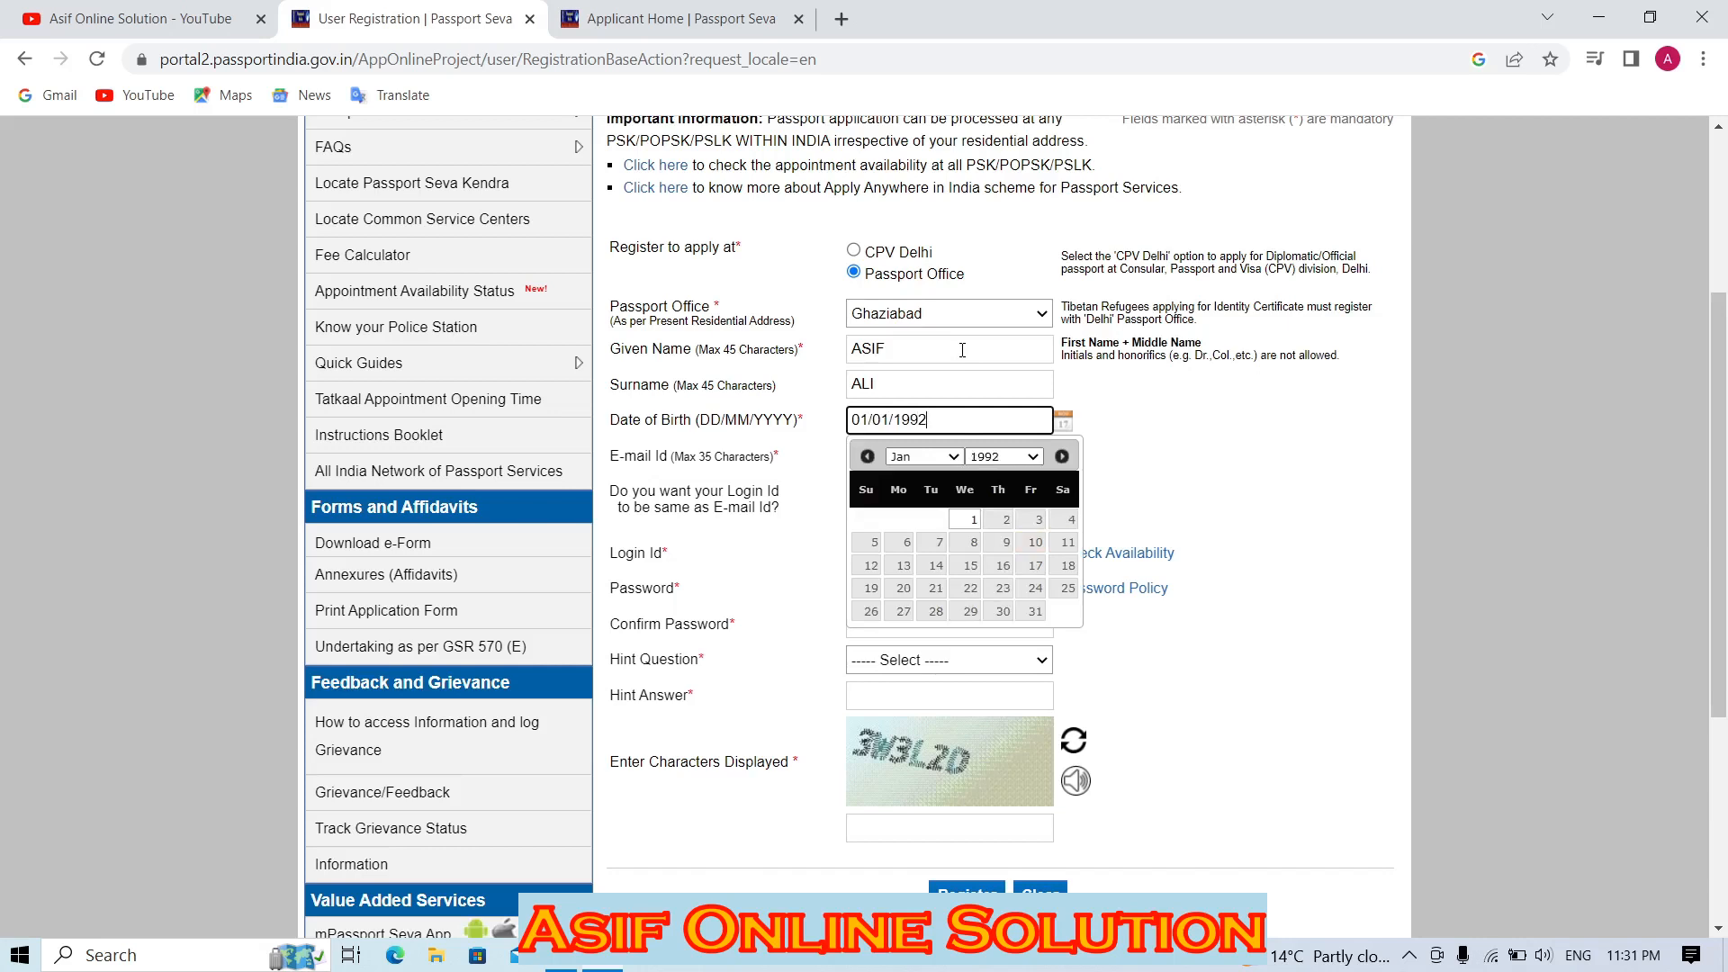
left_click(952, 455)
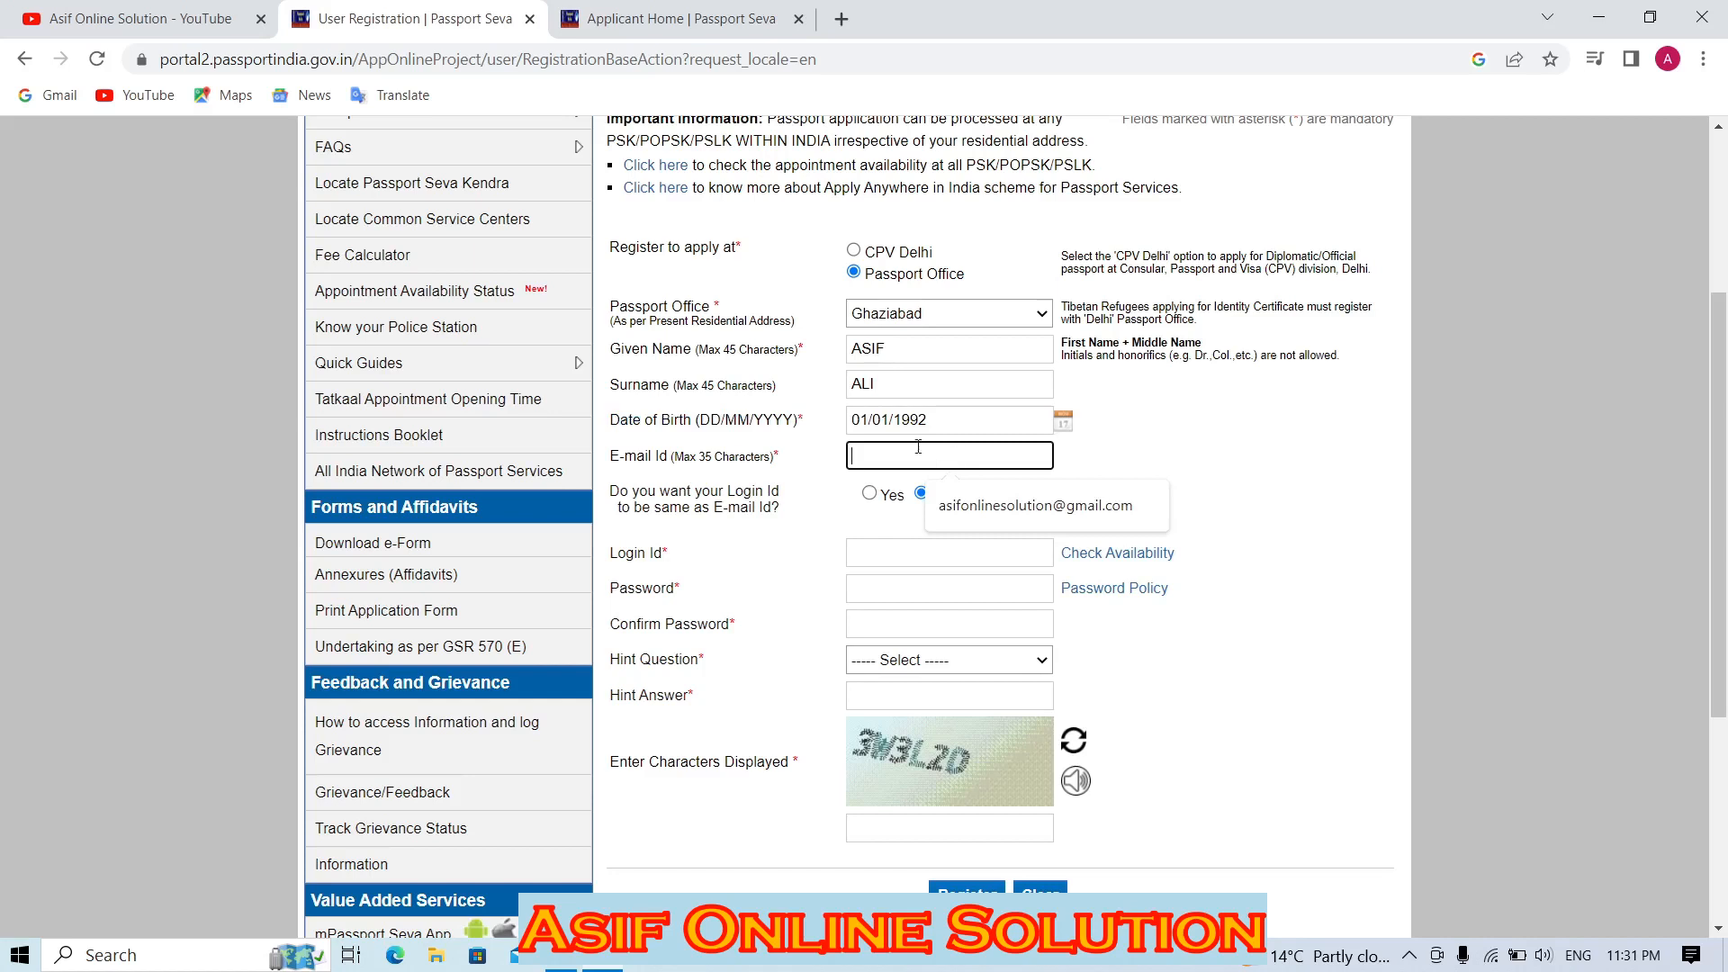
Enter a login id and check whether it is available.
left_click(886, 556)
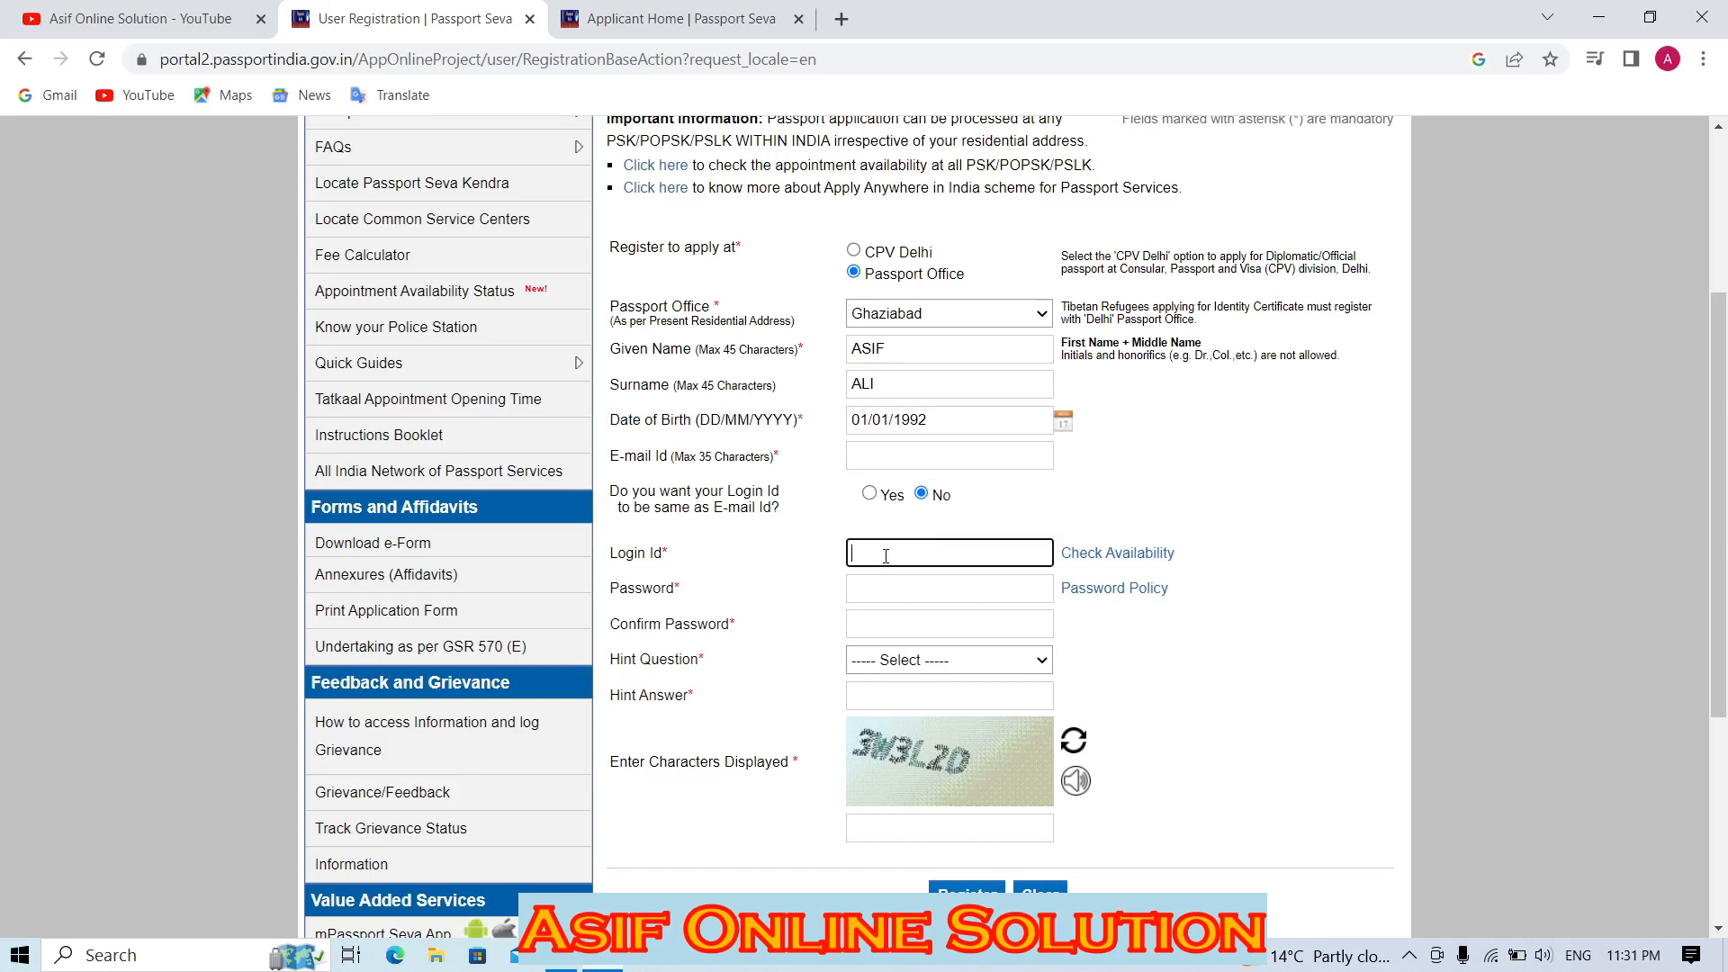
type("991045awaswaw")
double_click(939, 548)
left_click(1145, 554)
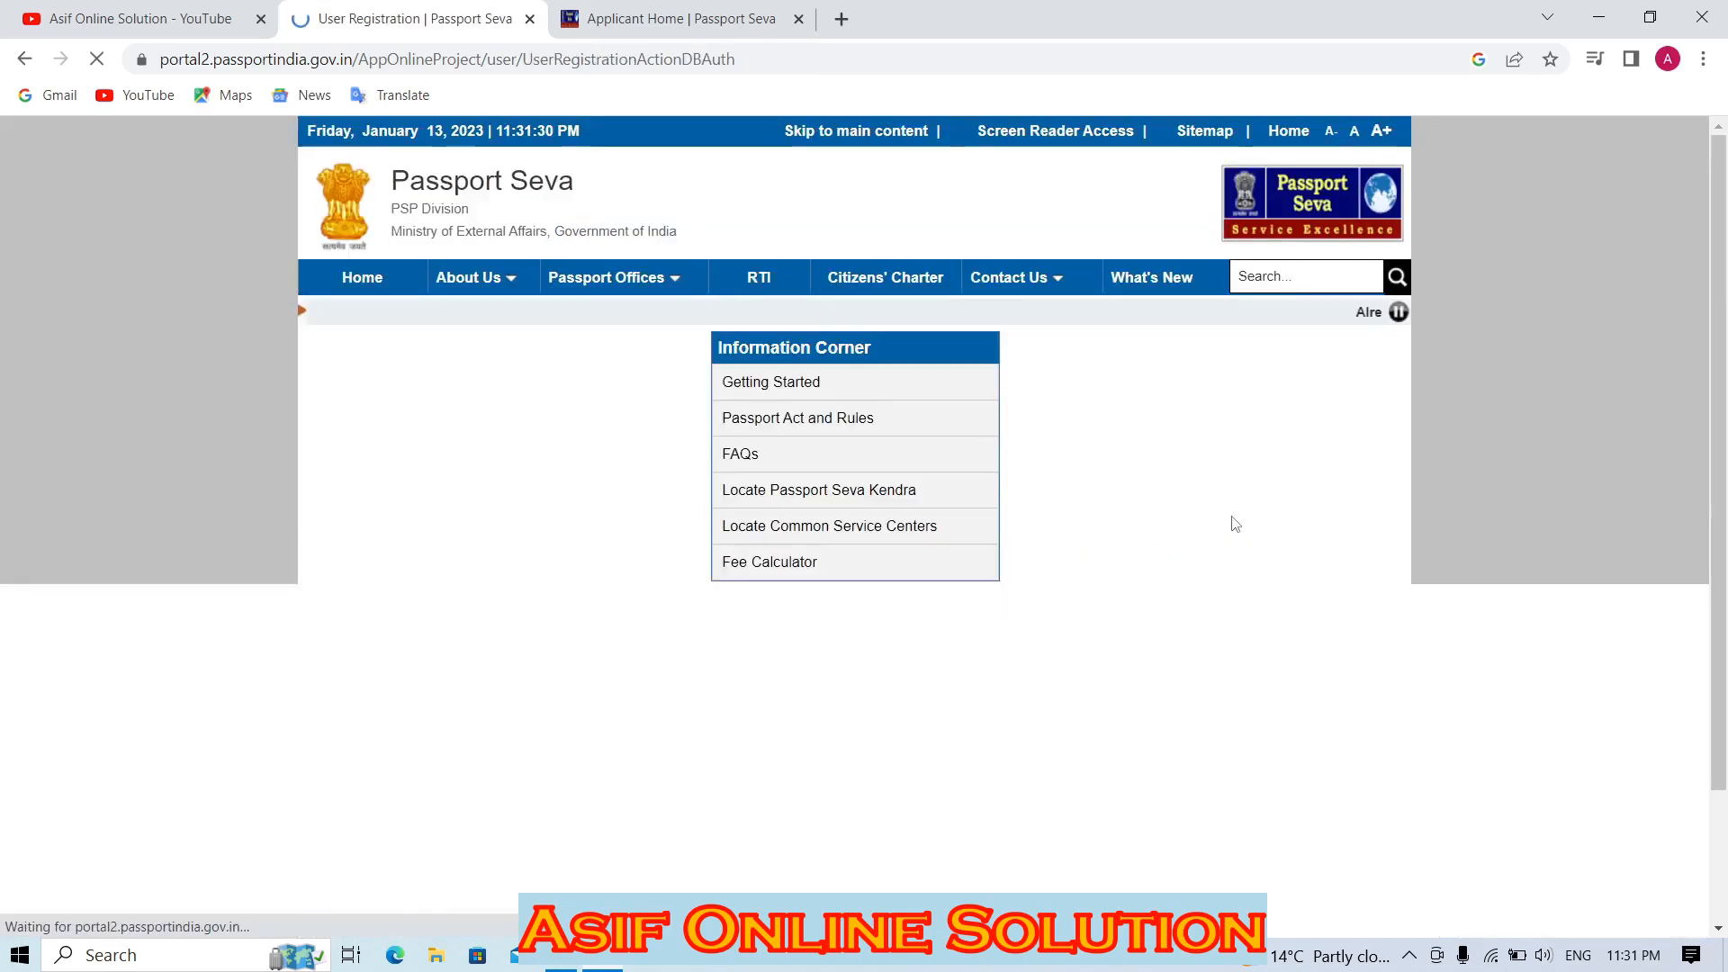
Overwrite the invalid login id with a new one and recheck its availability.
scroll(1044, 531, "down", 3)
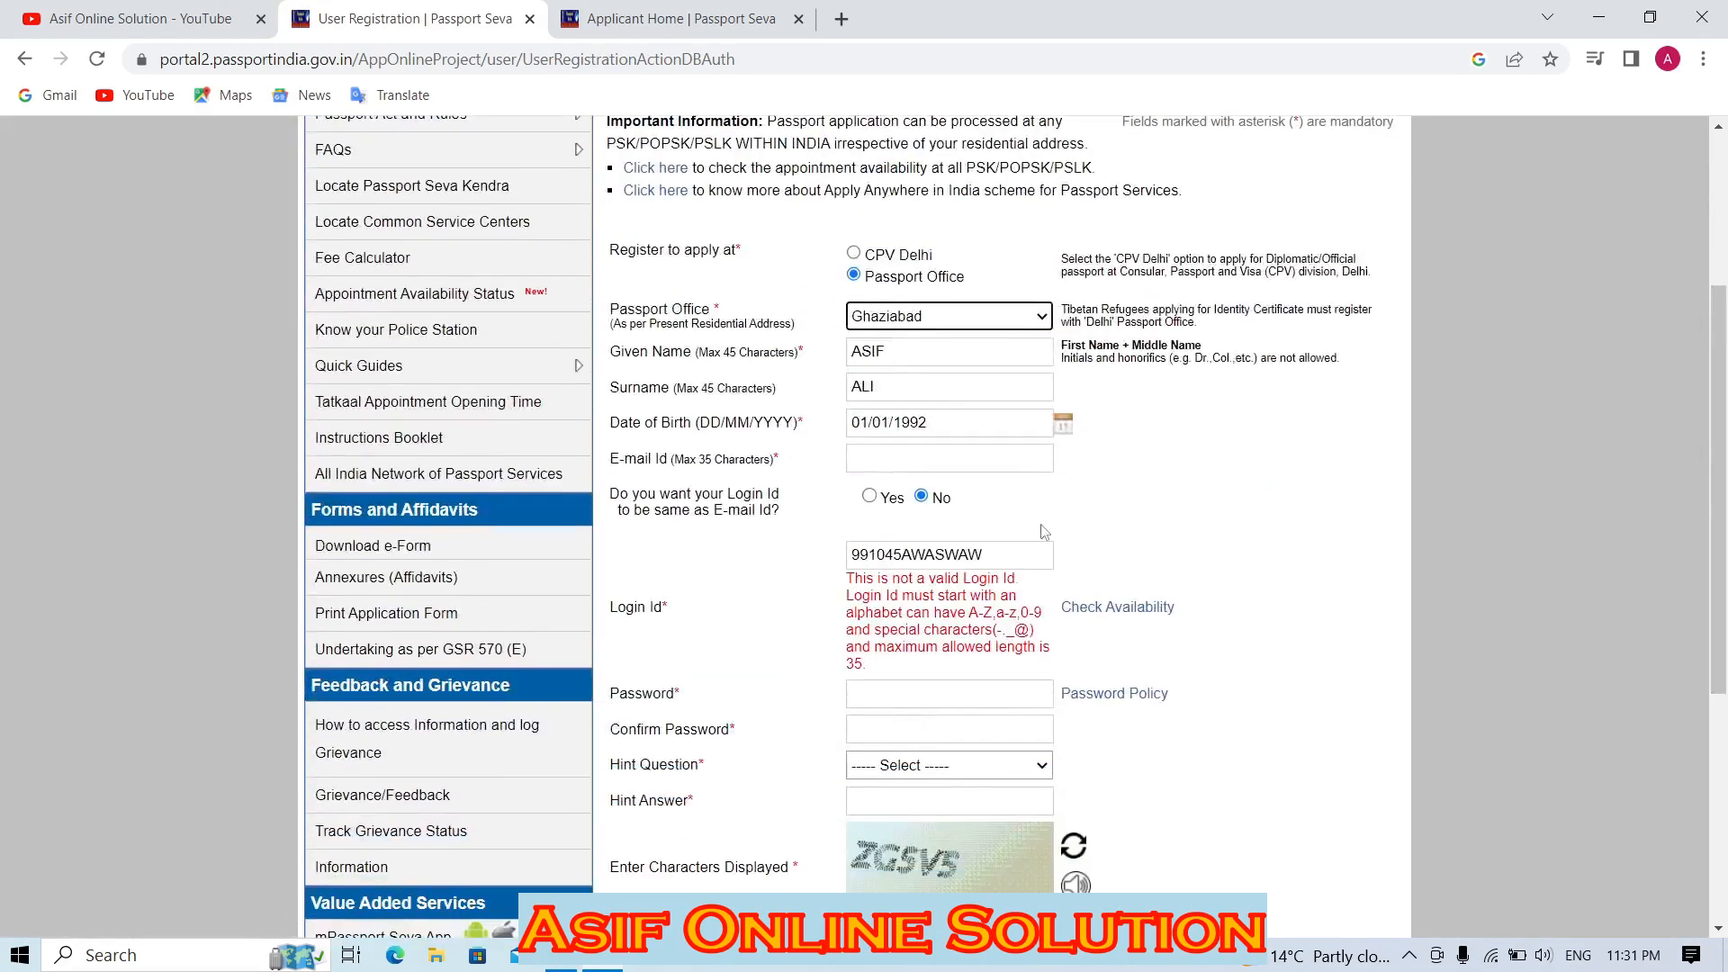
left_click(983, 555)
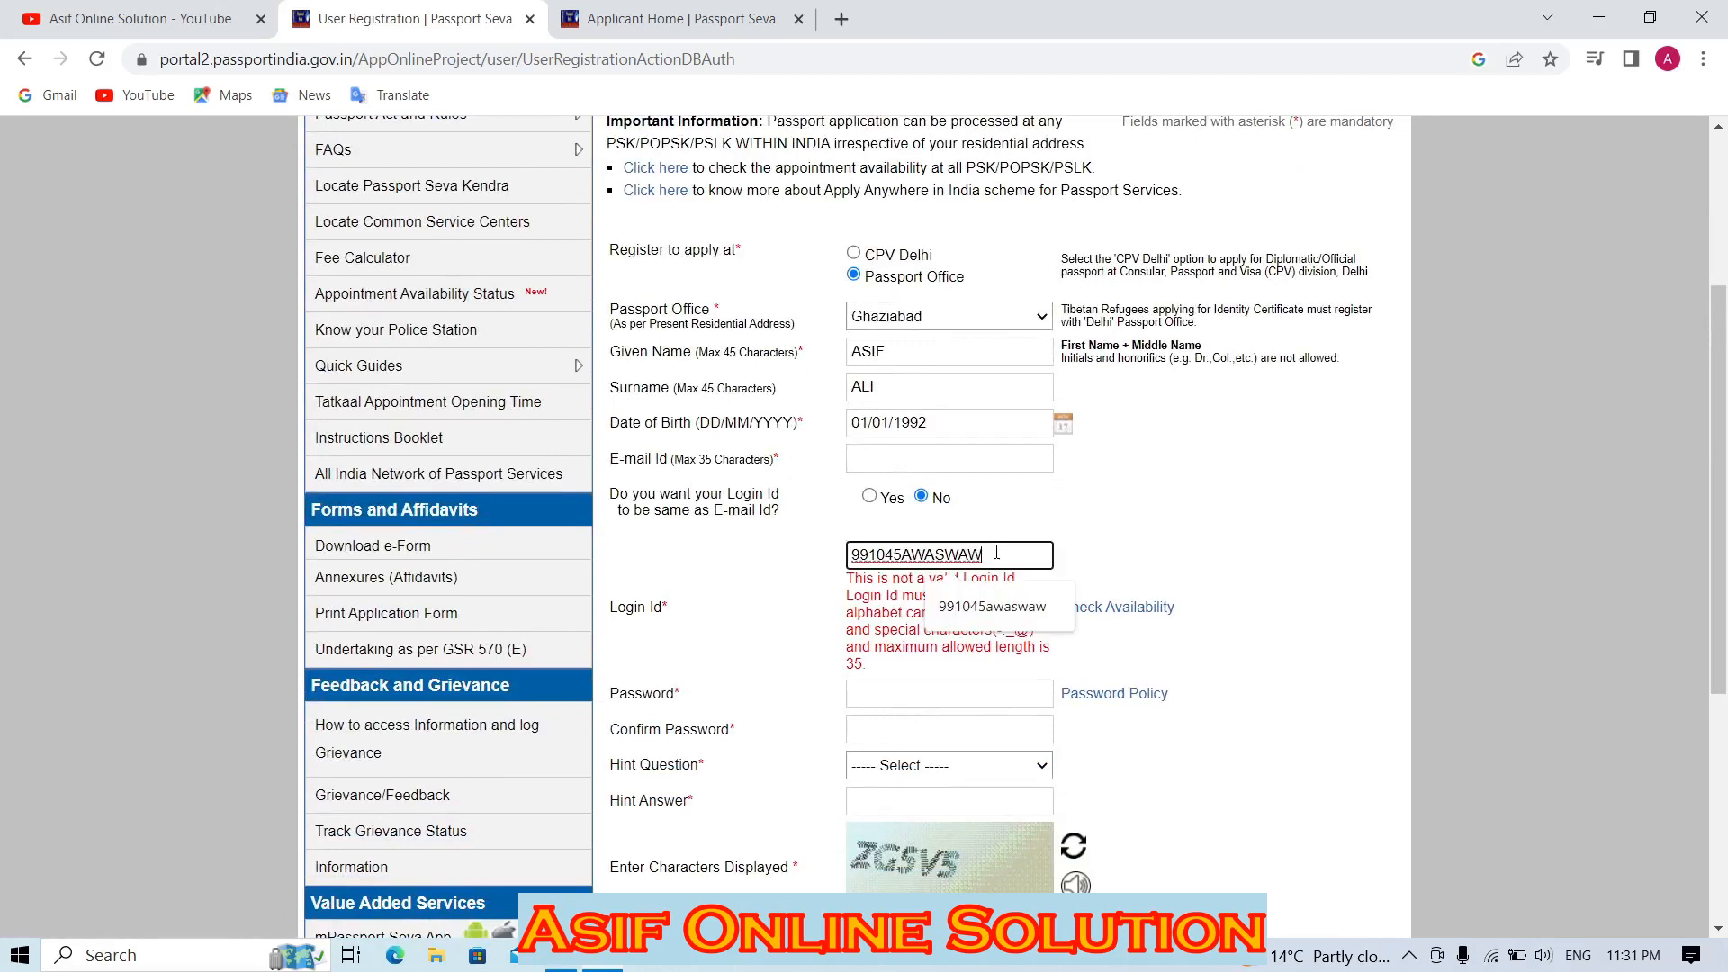
left_click_drag(983, 555, 797, 543)
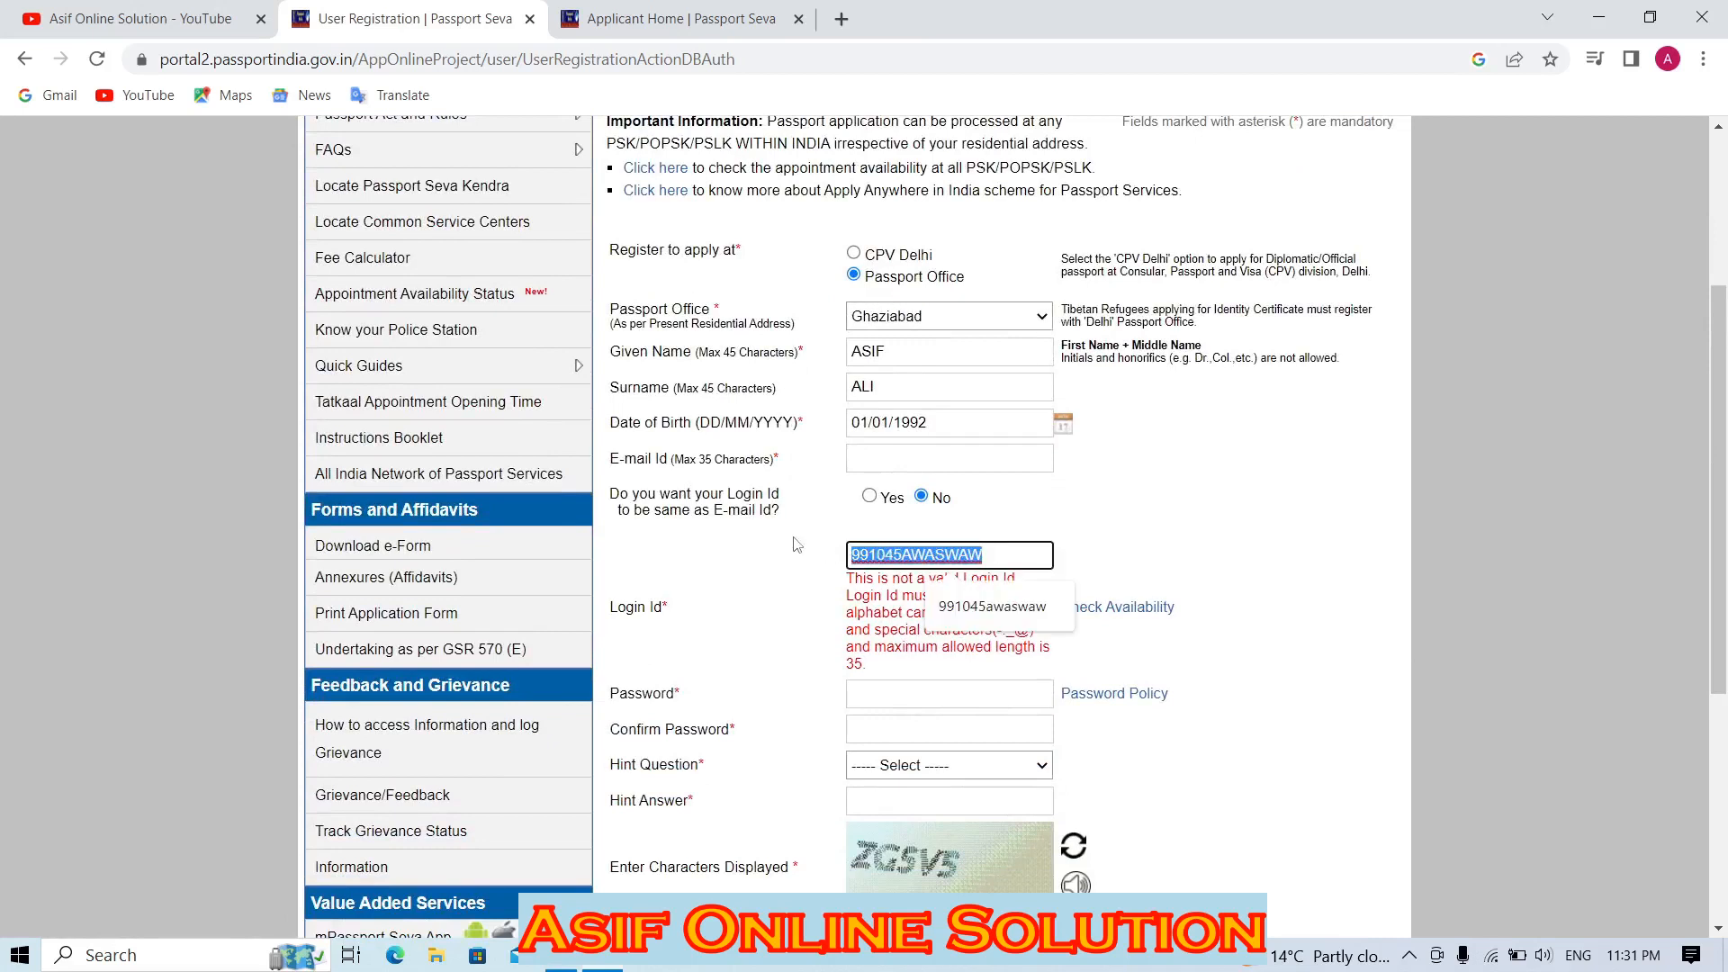
type("asifonlineso")
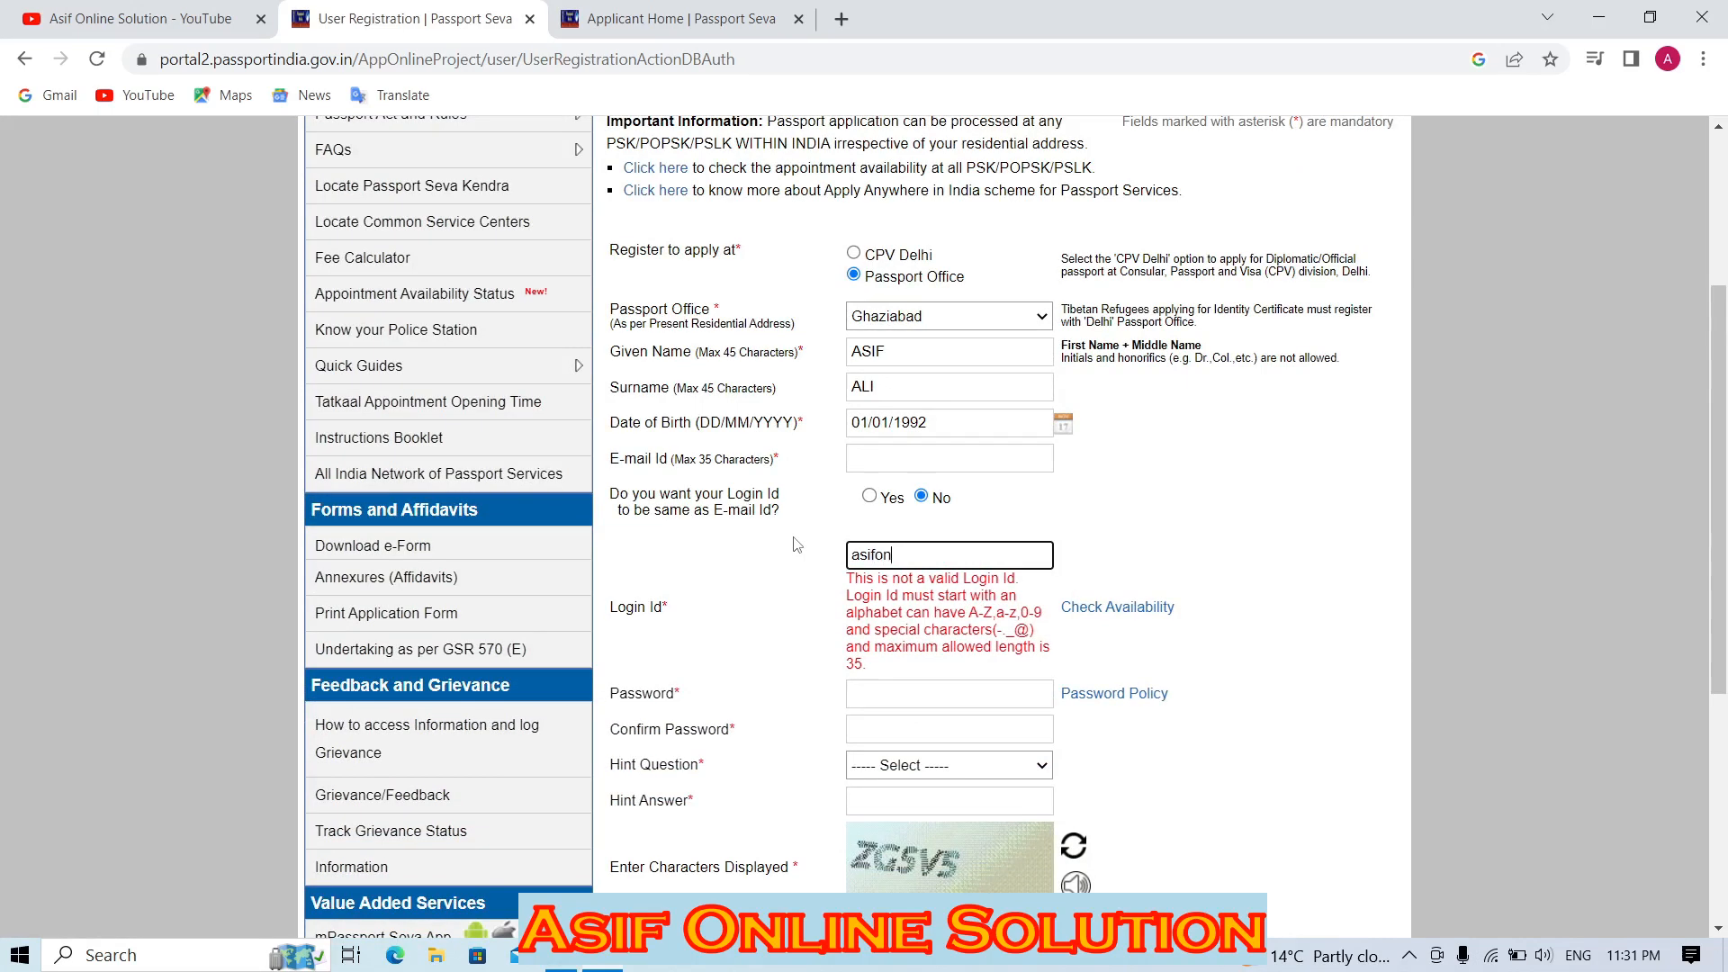
type("lution")
left_click(1161, 619)
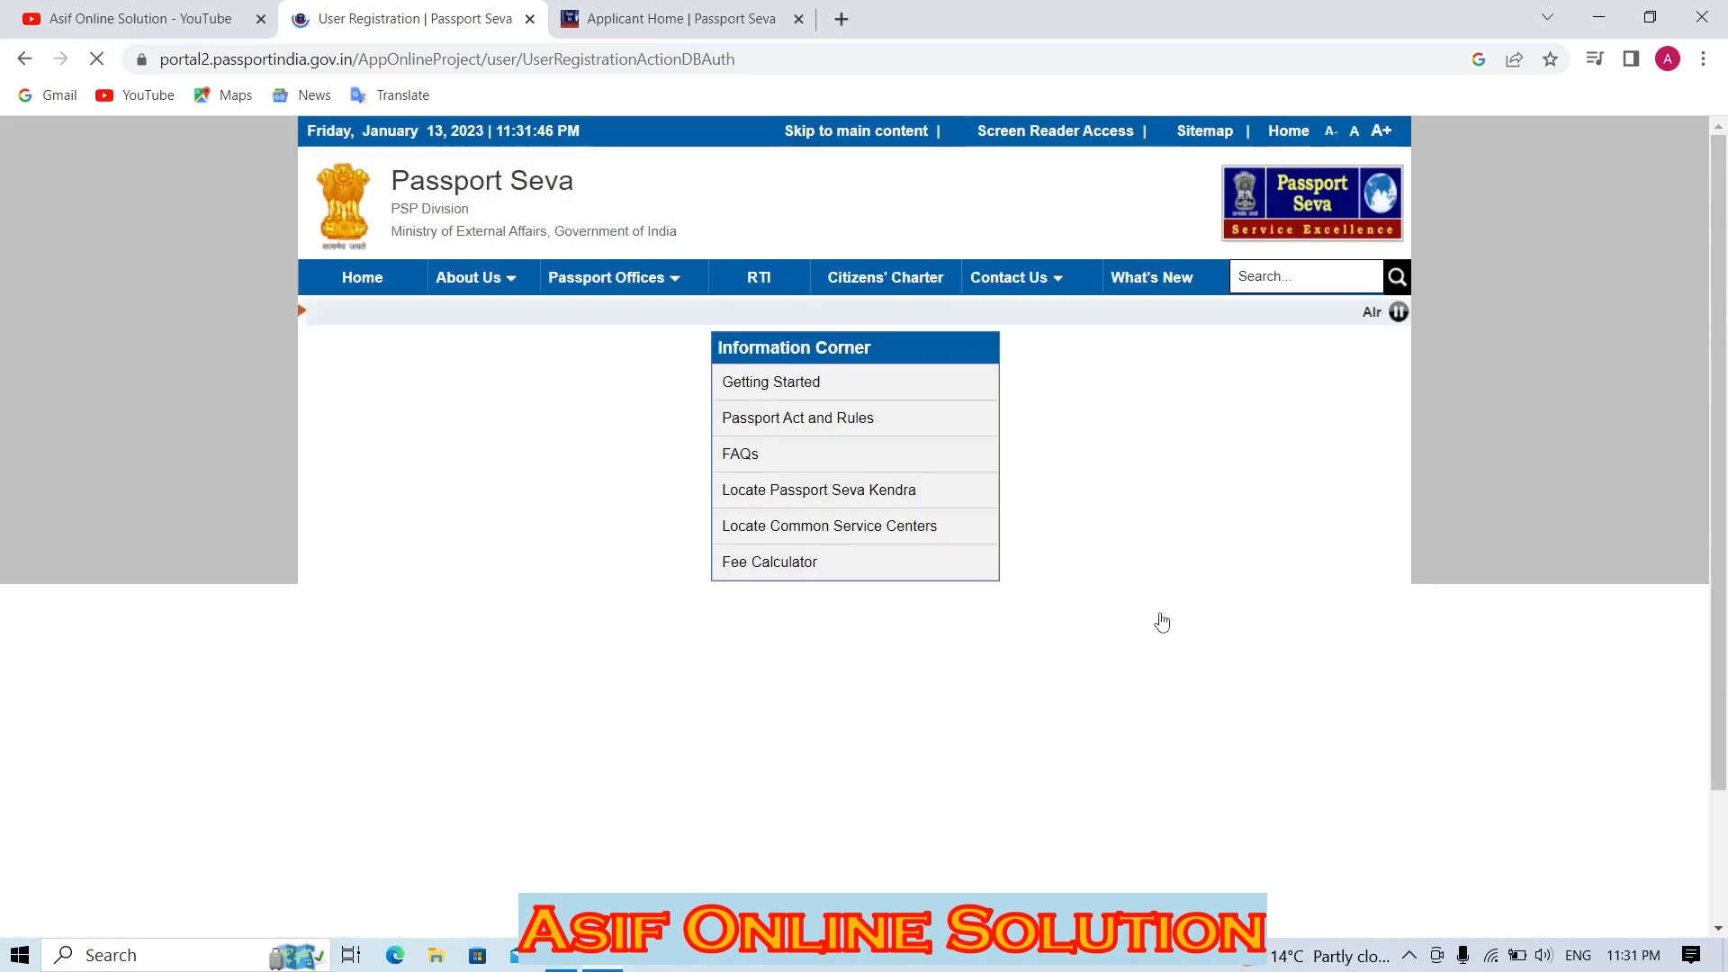
scroll(1725, 349, "down", 4)
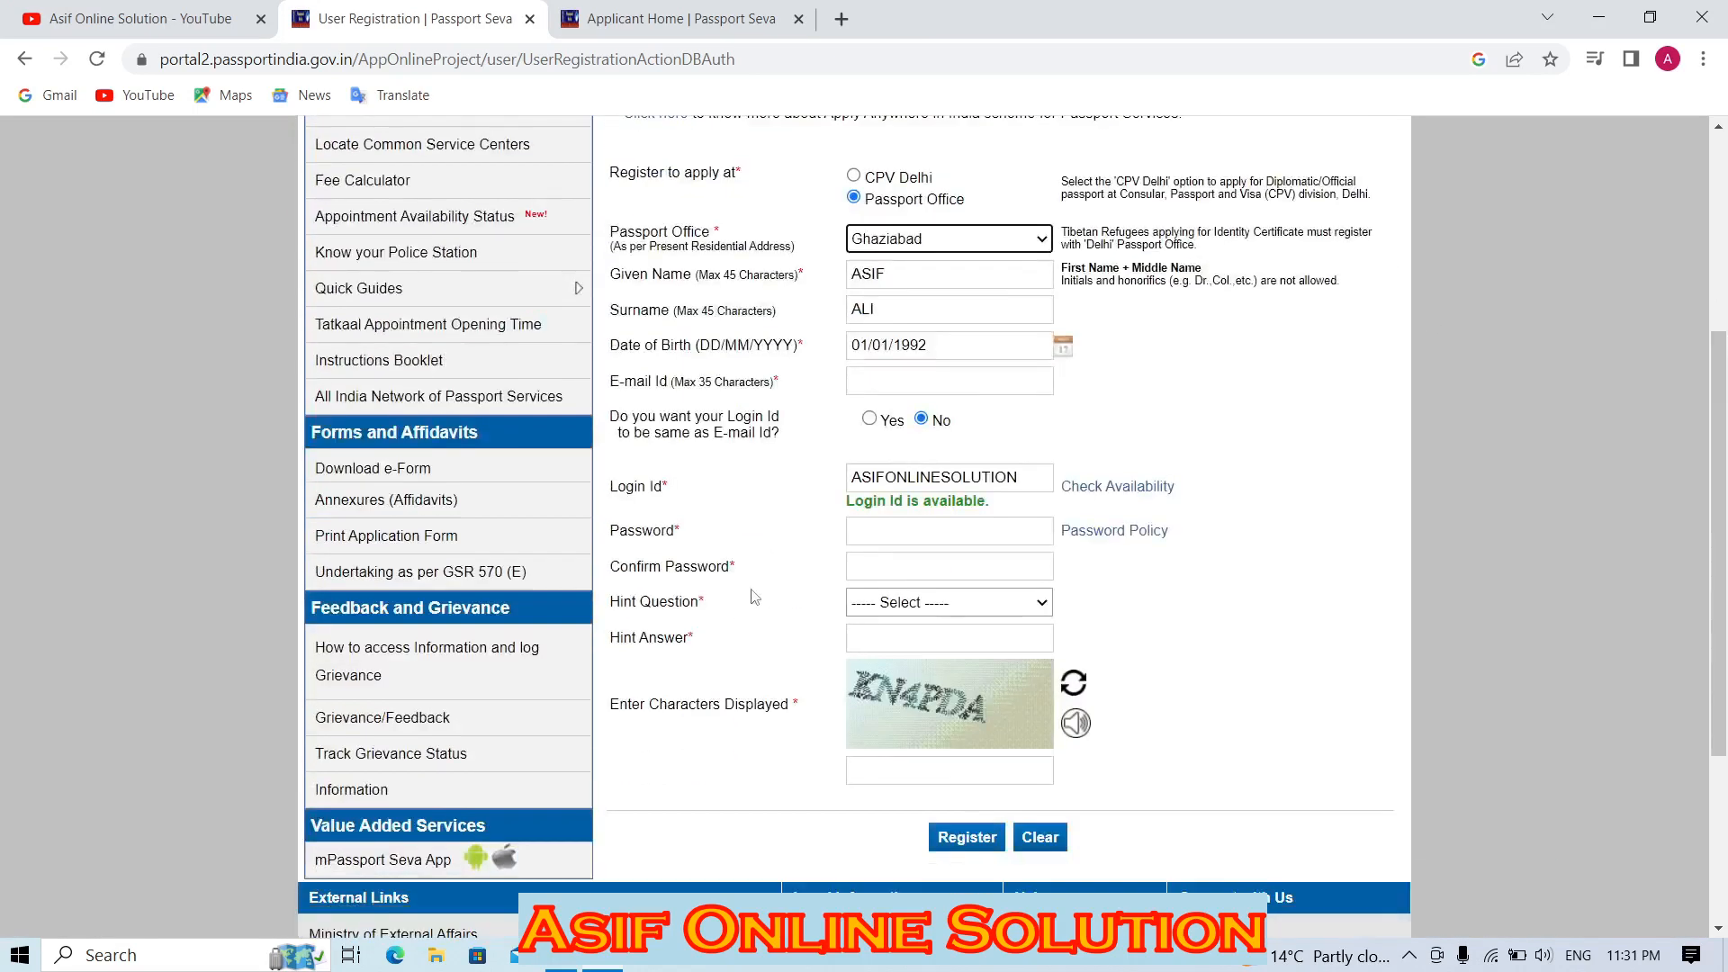
Enter and confirm the password, set a Mother's Maiden Name hint with answer, fill the captcha, and register.
double_click(891, 476)
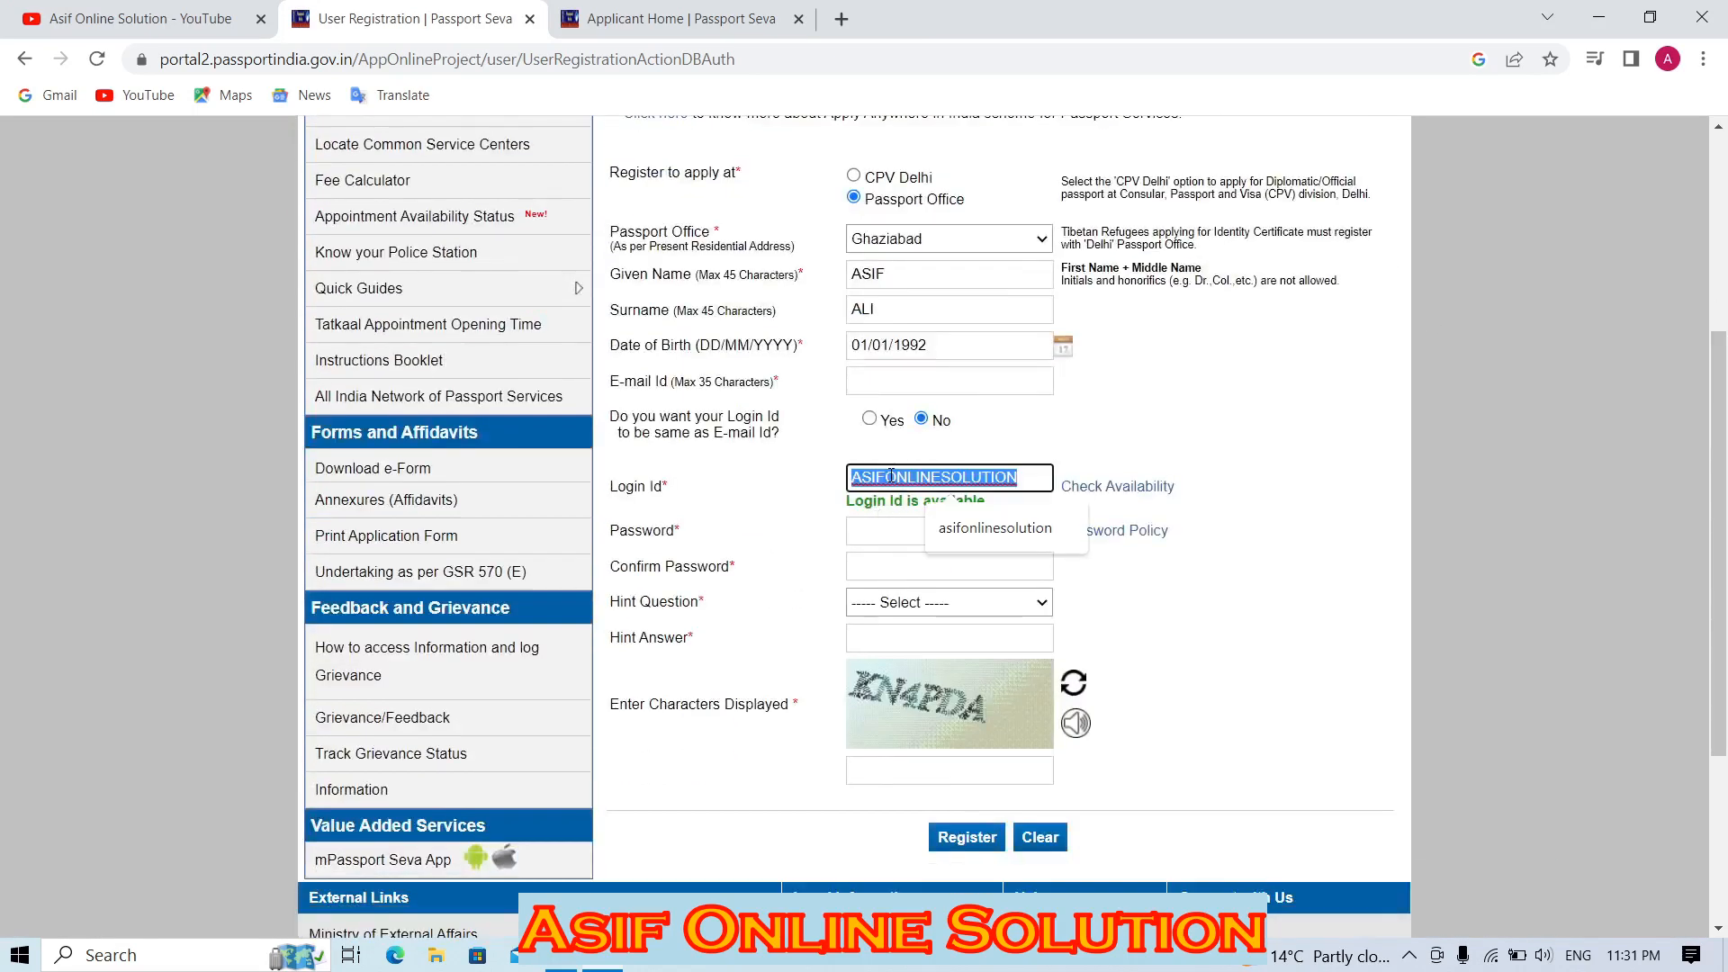
left_click(909, 536)
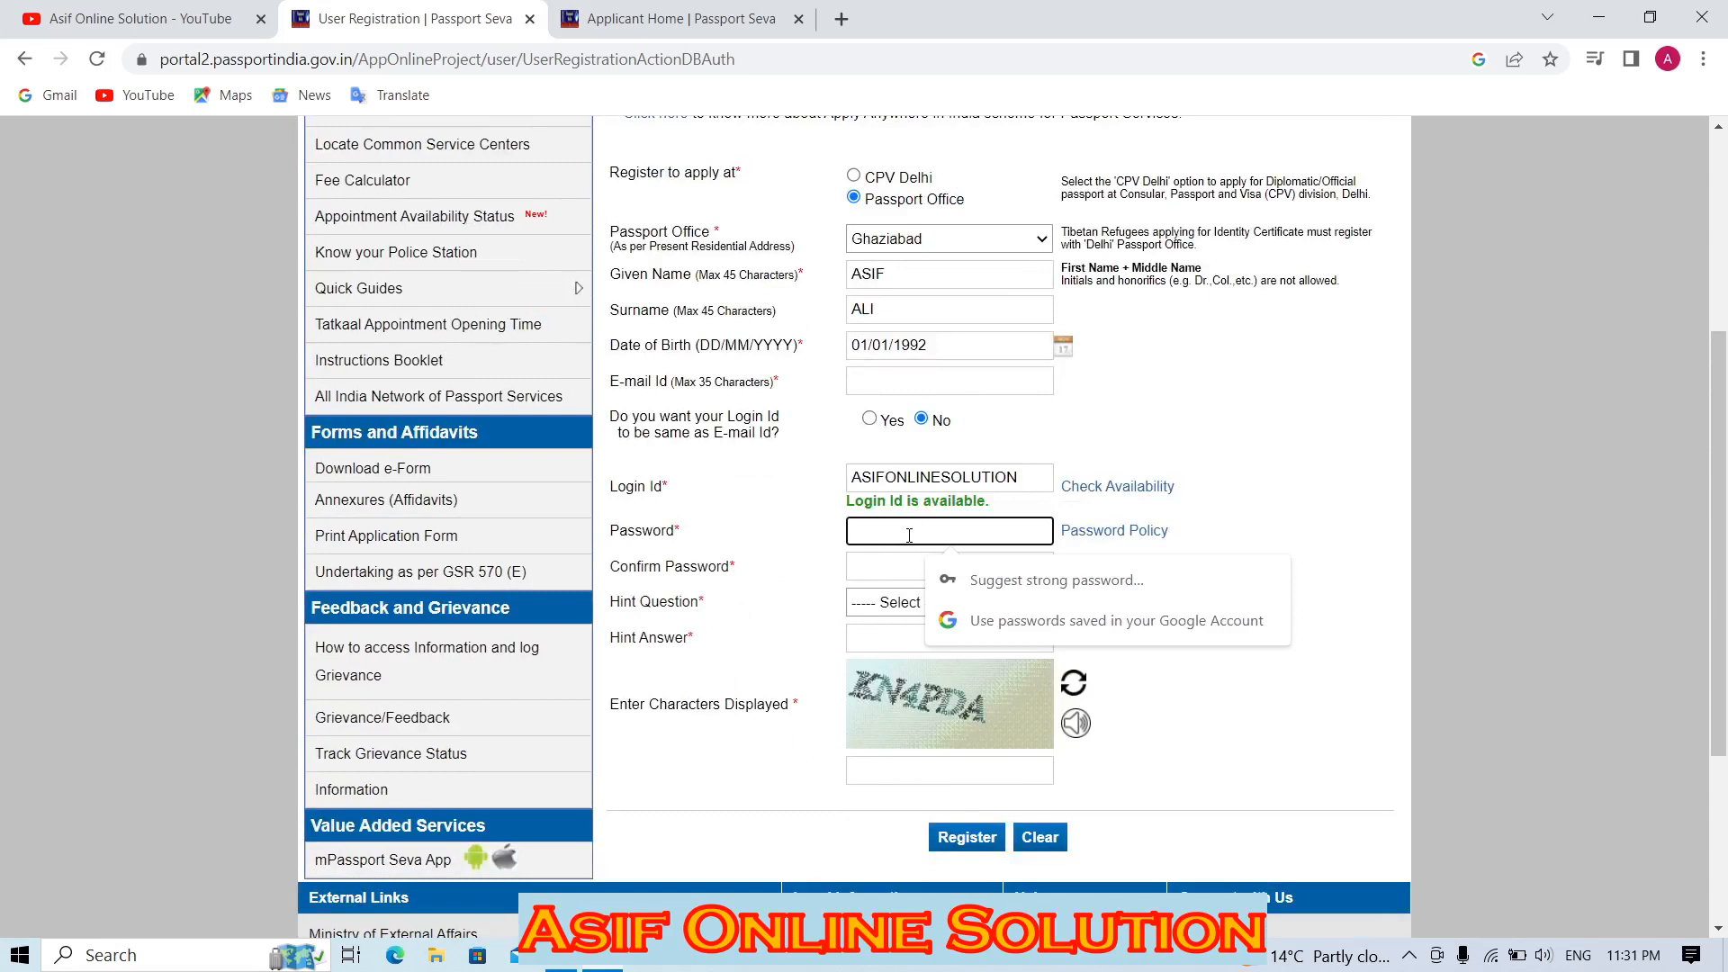
left_click(891, 566)
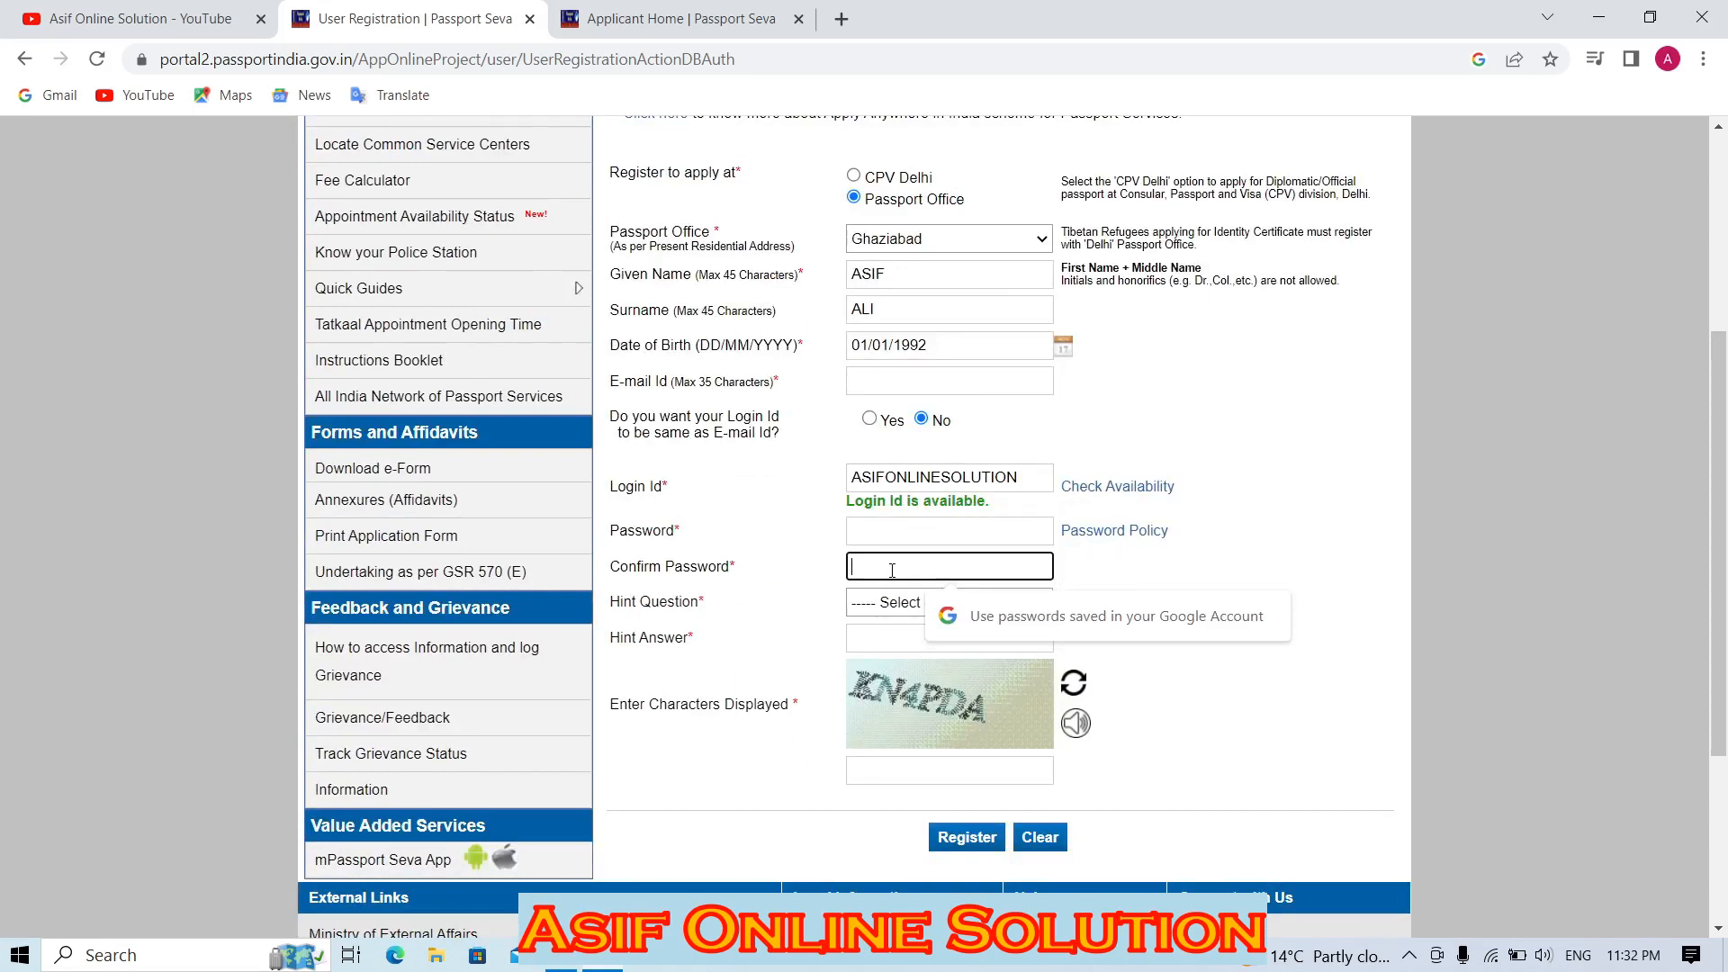
left_click(889, 602)
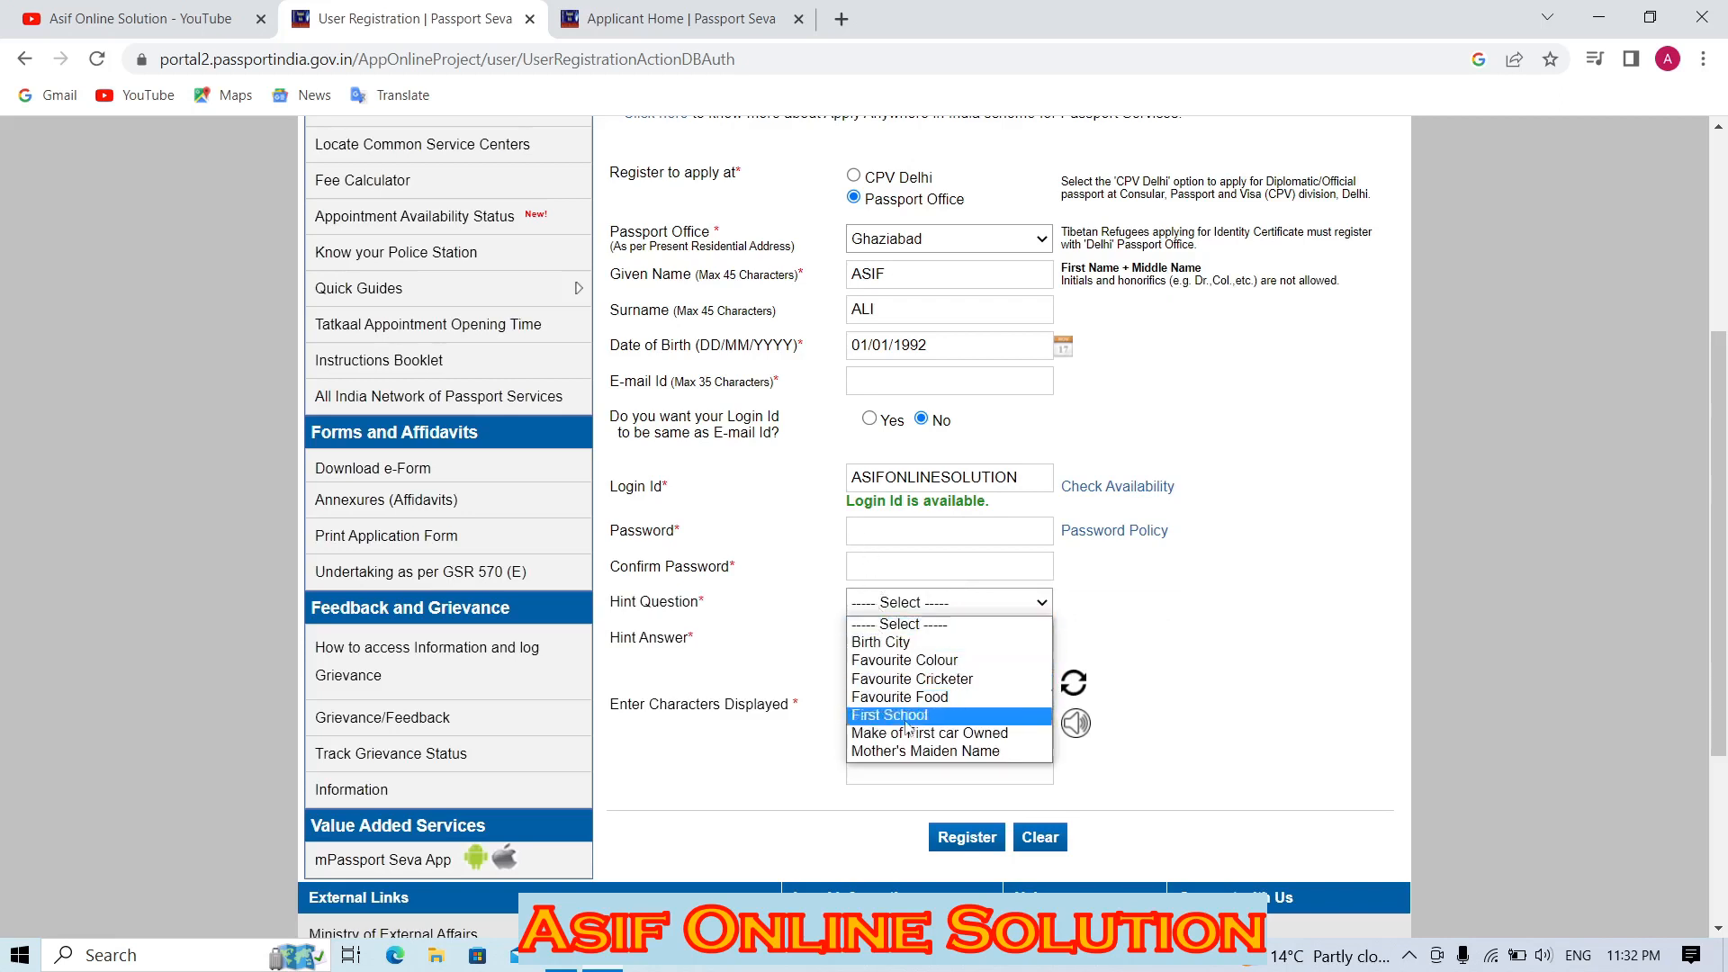
left_click(908, 753)
left_click(873, 630)
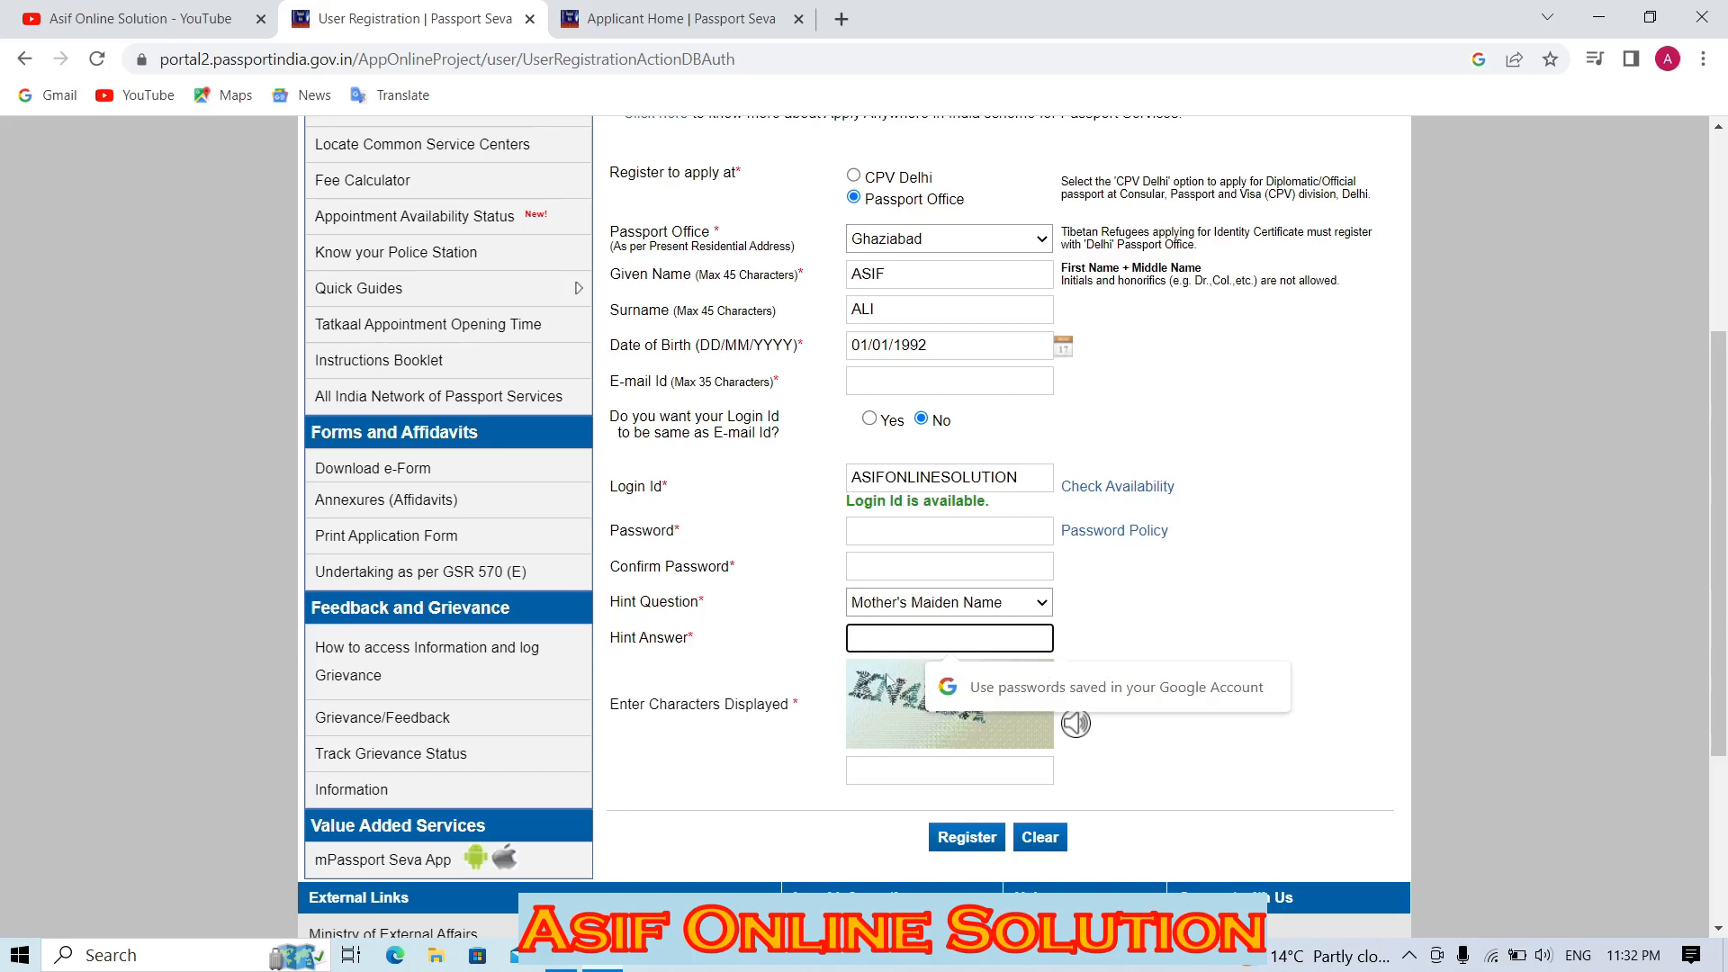
left_click(900, 764)
left_click(976, 836)
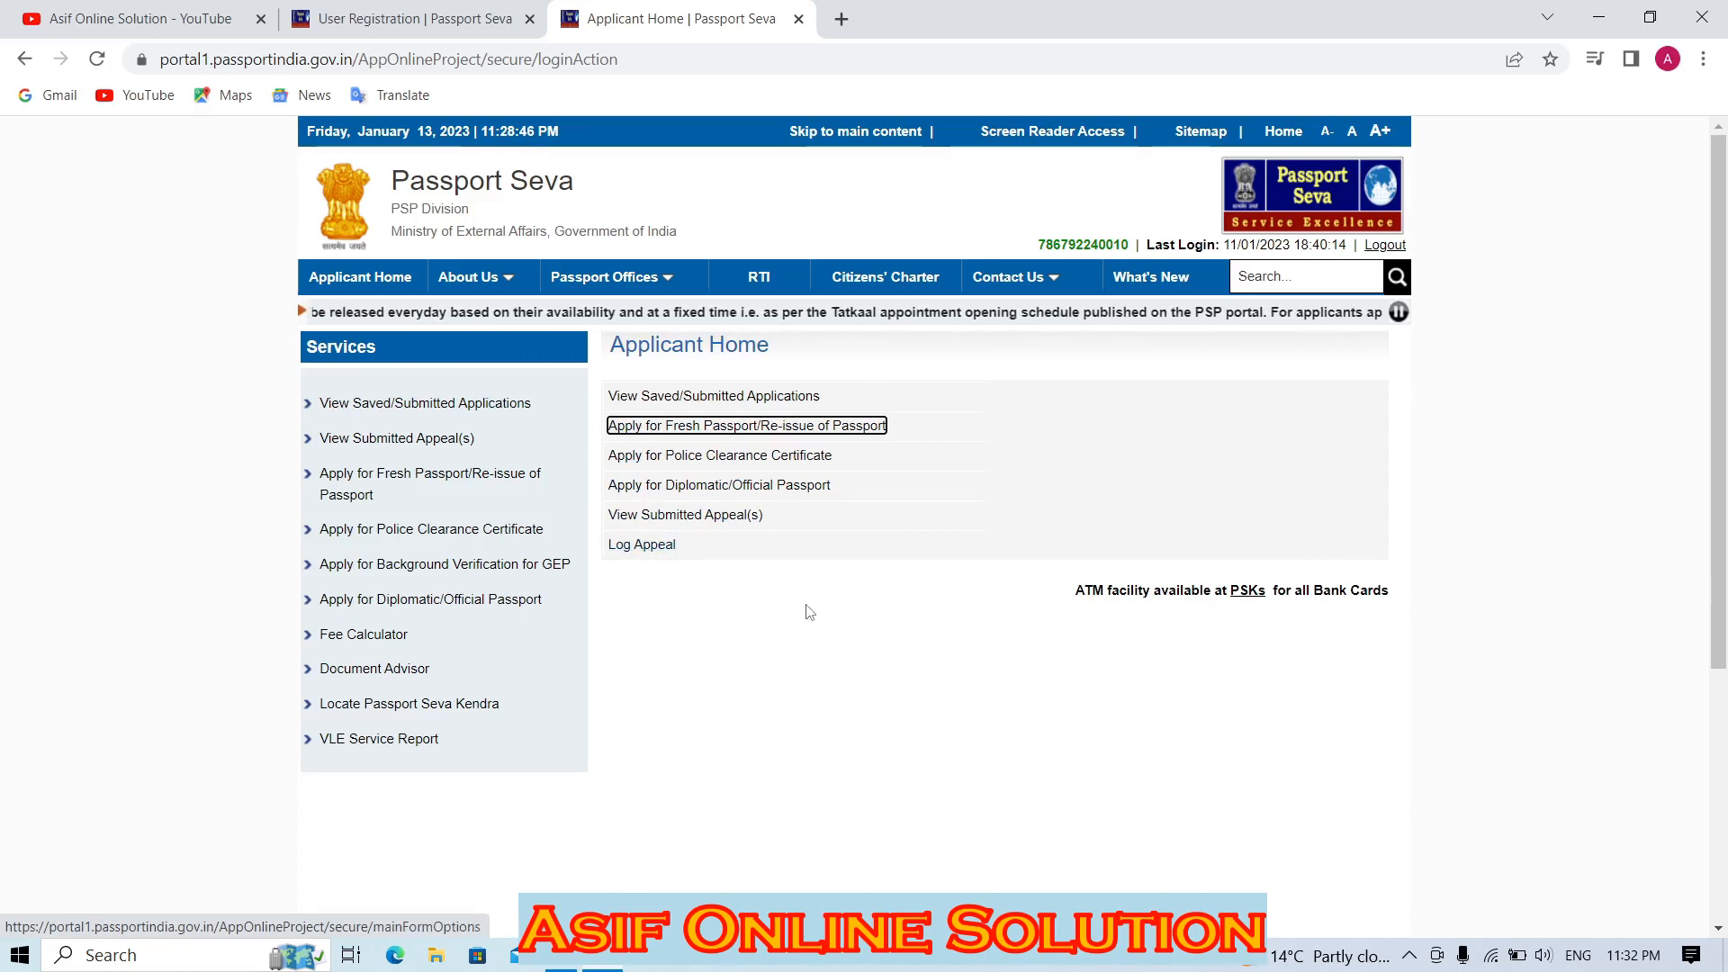
Open the online application form for a fresh passport.
key("Return")
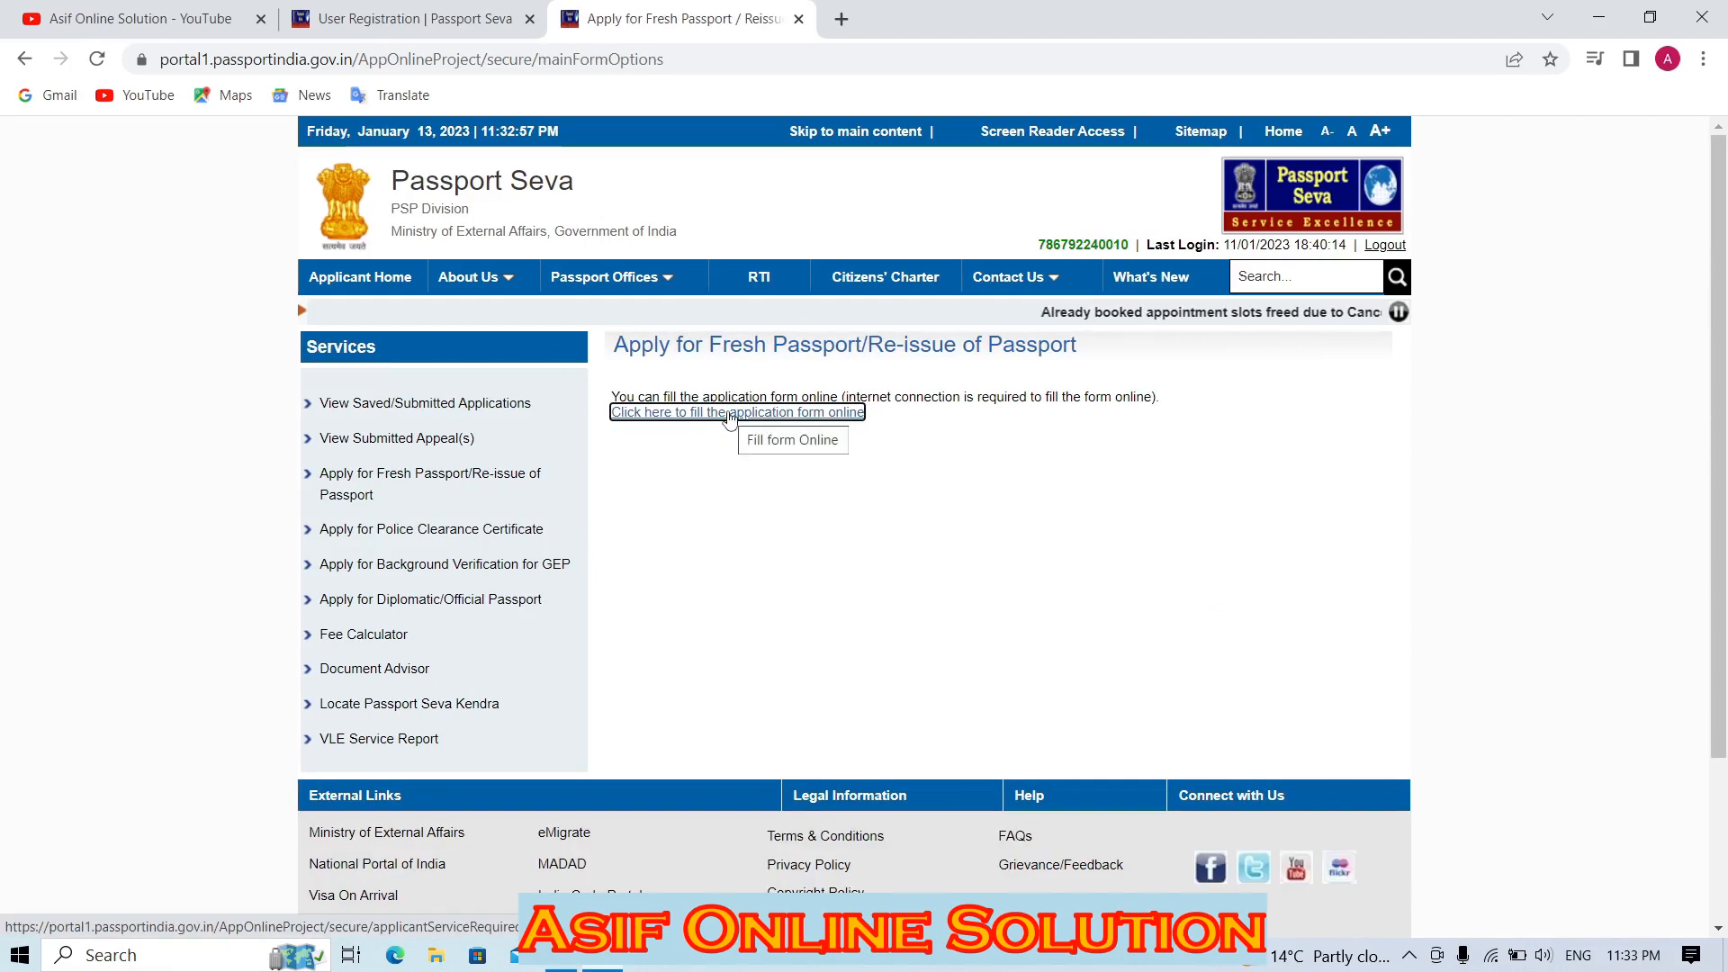
left_click(729, 413)
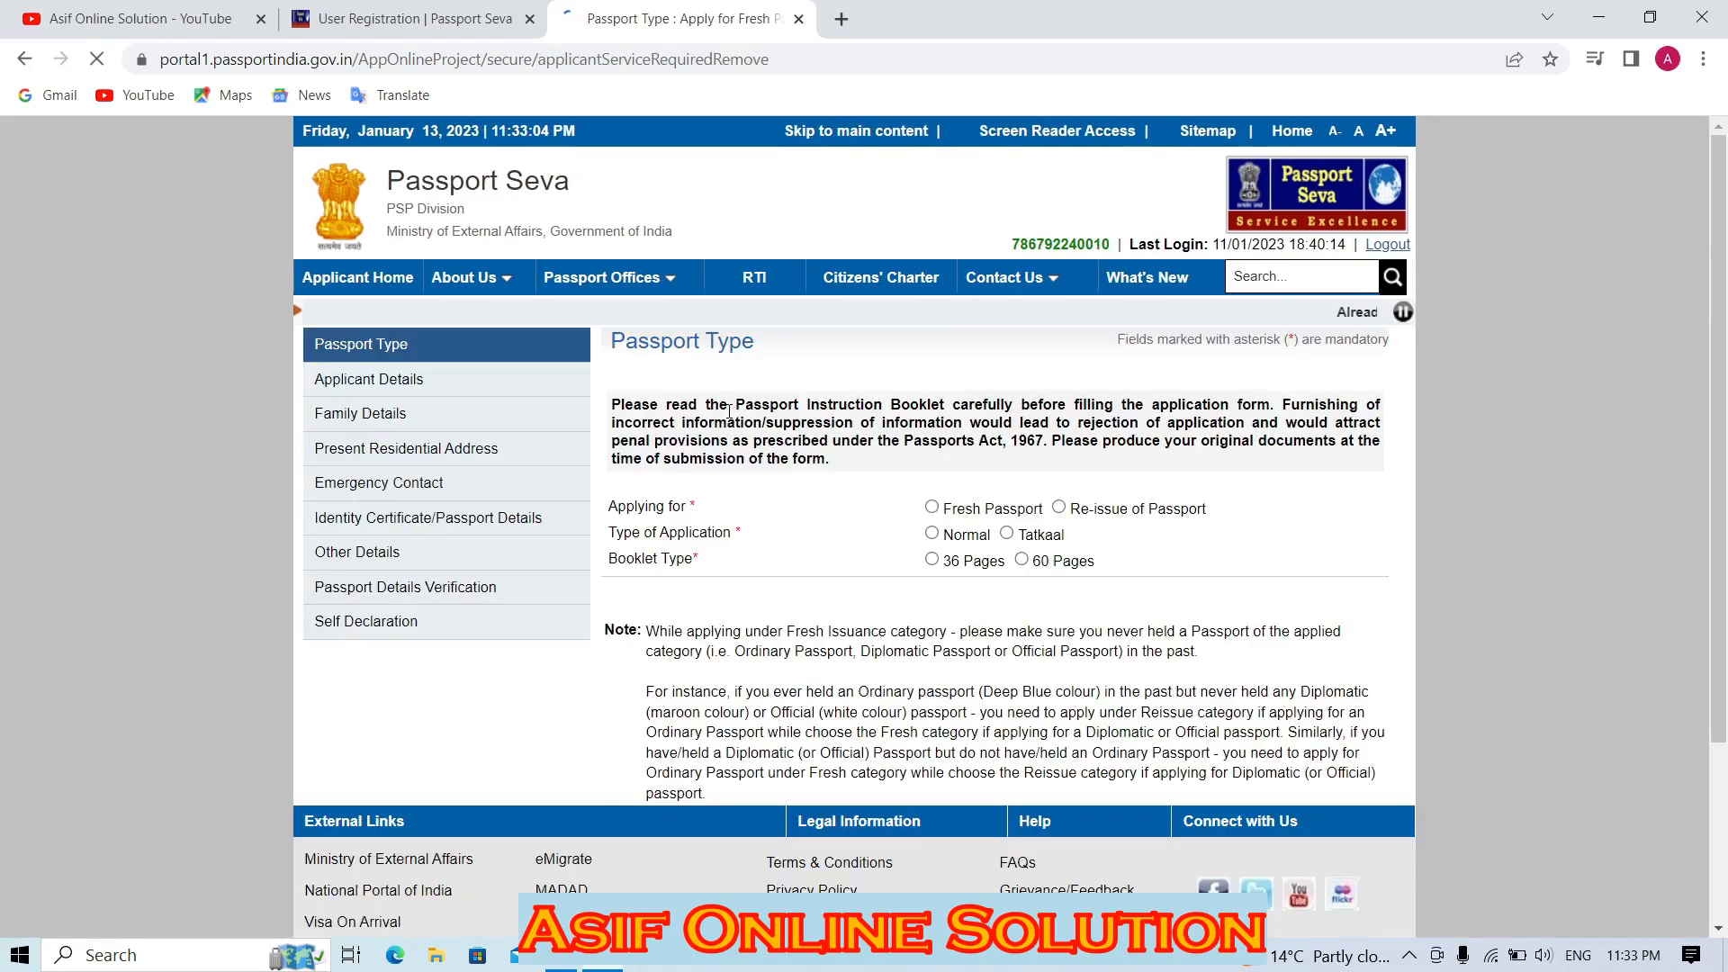
scroll(936, 373, "down", 1)
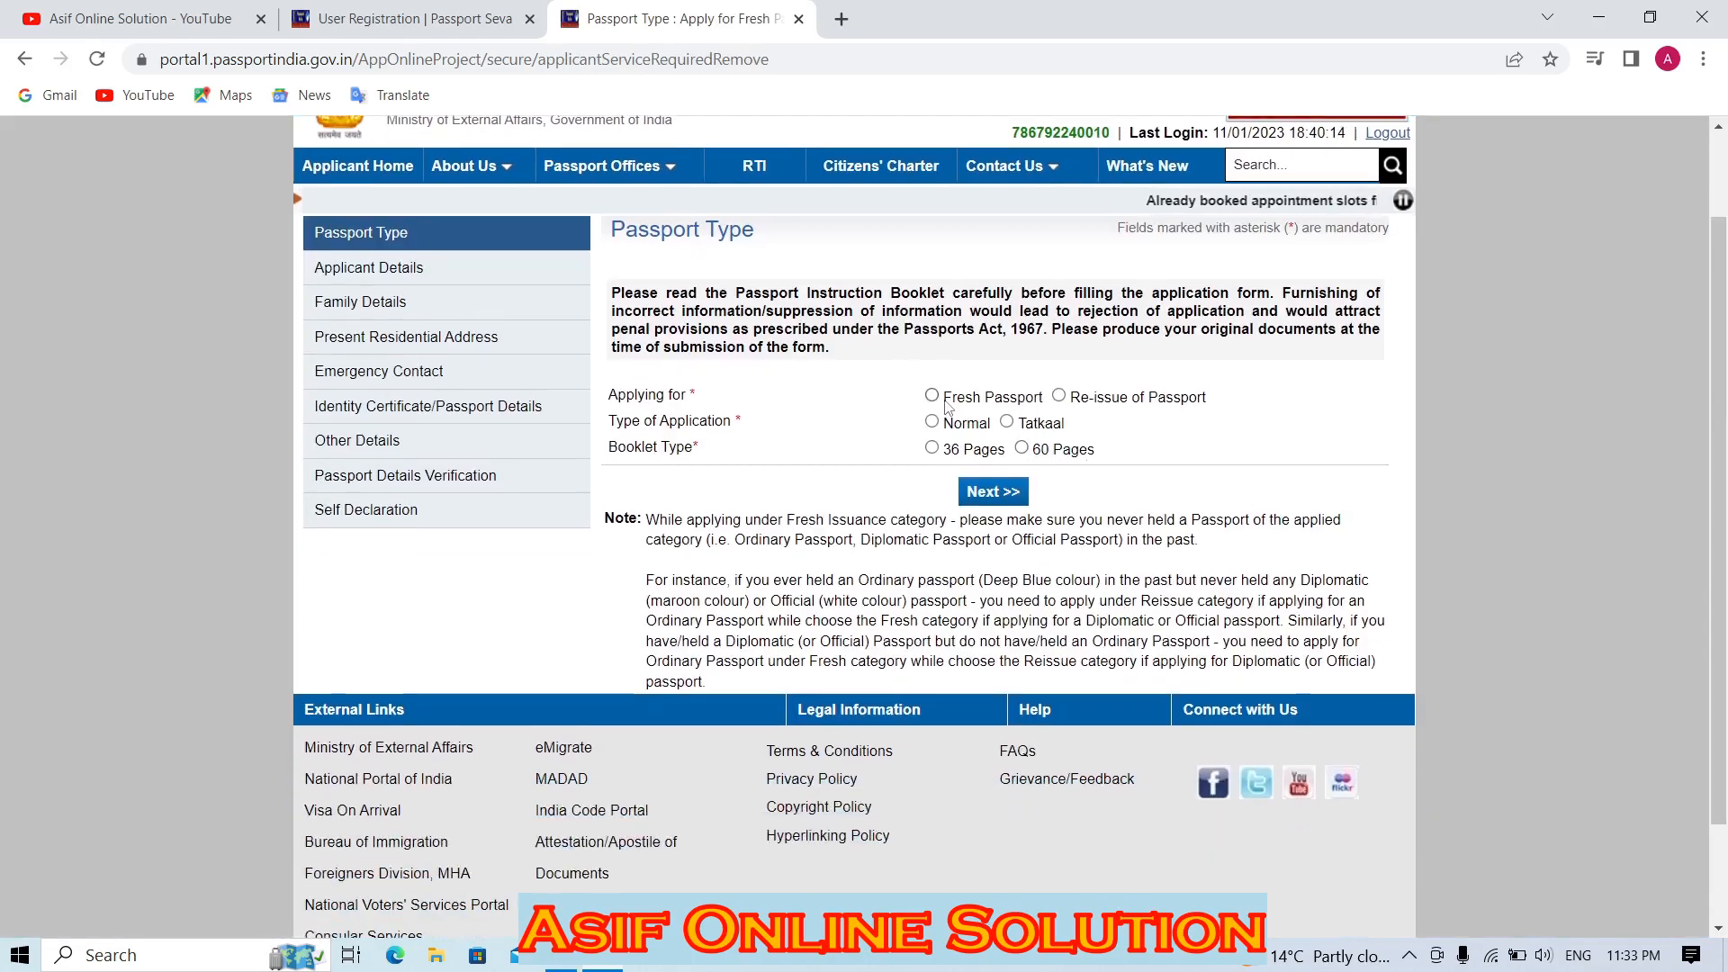
Select Fresh Passport, Normal application and a 36-page booklet, then continue to Applicant Details.
left_click(932, 397)
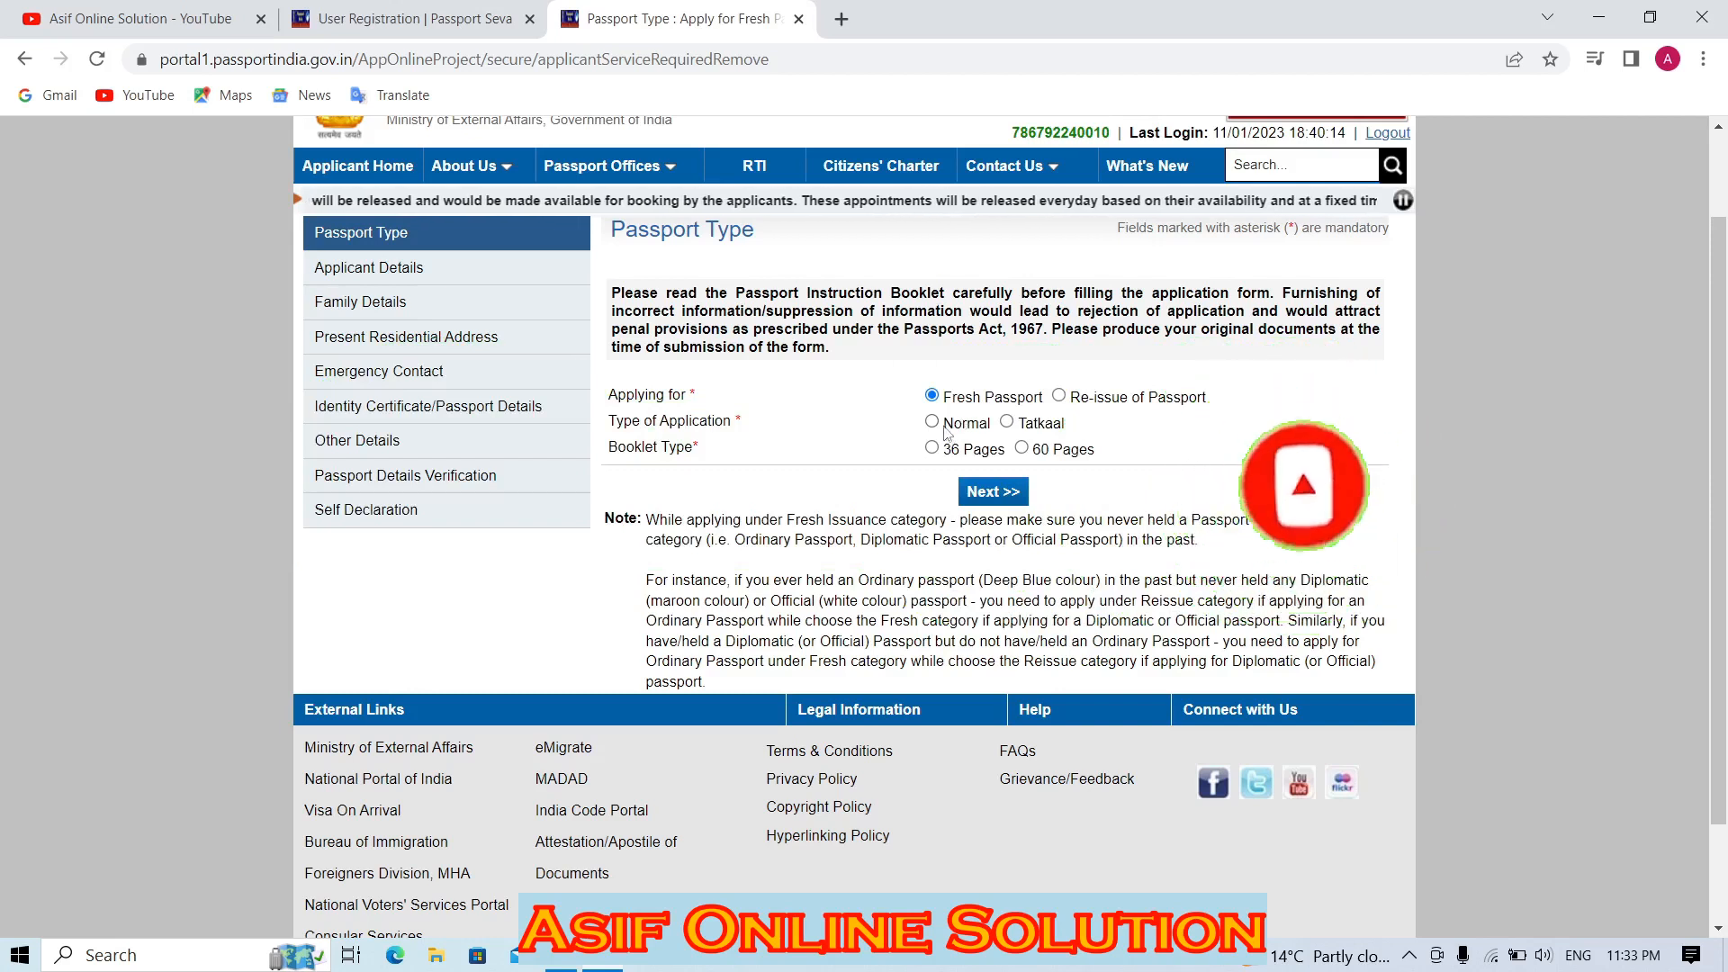
left_click(932, 422)
left_click(932, 449)
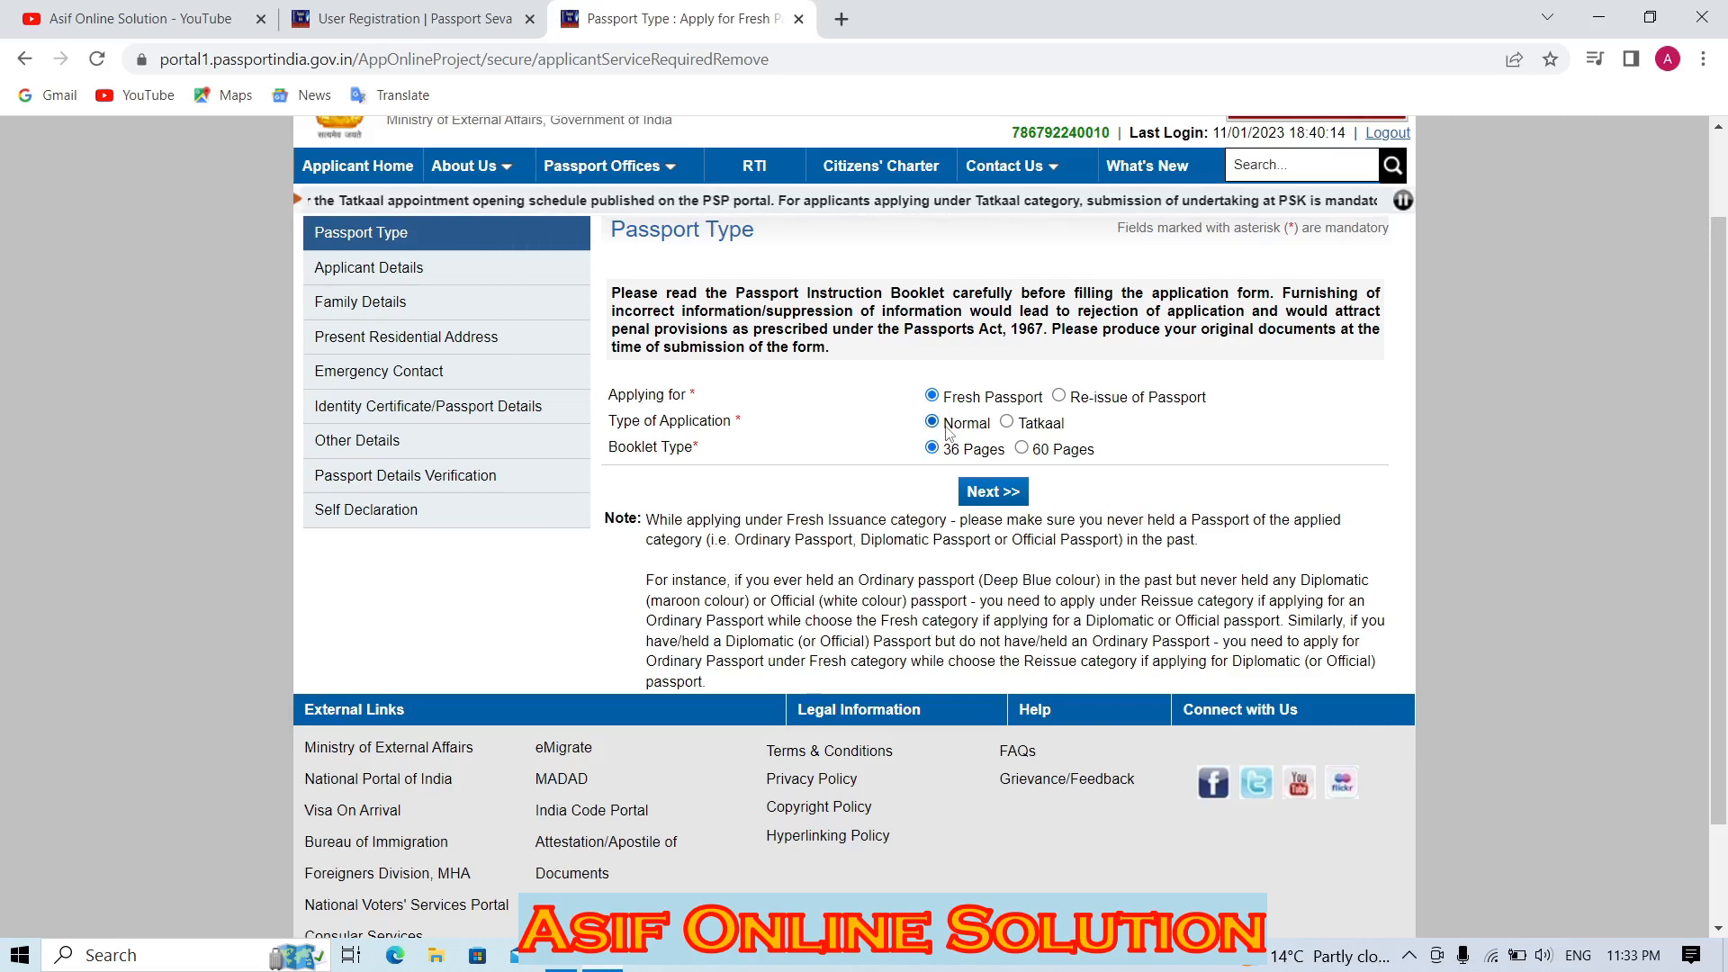
left_click(1006, 423)
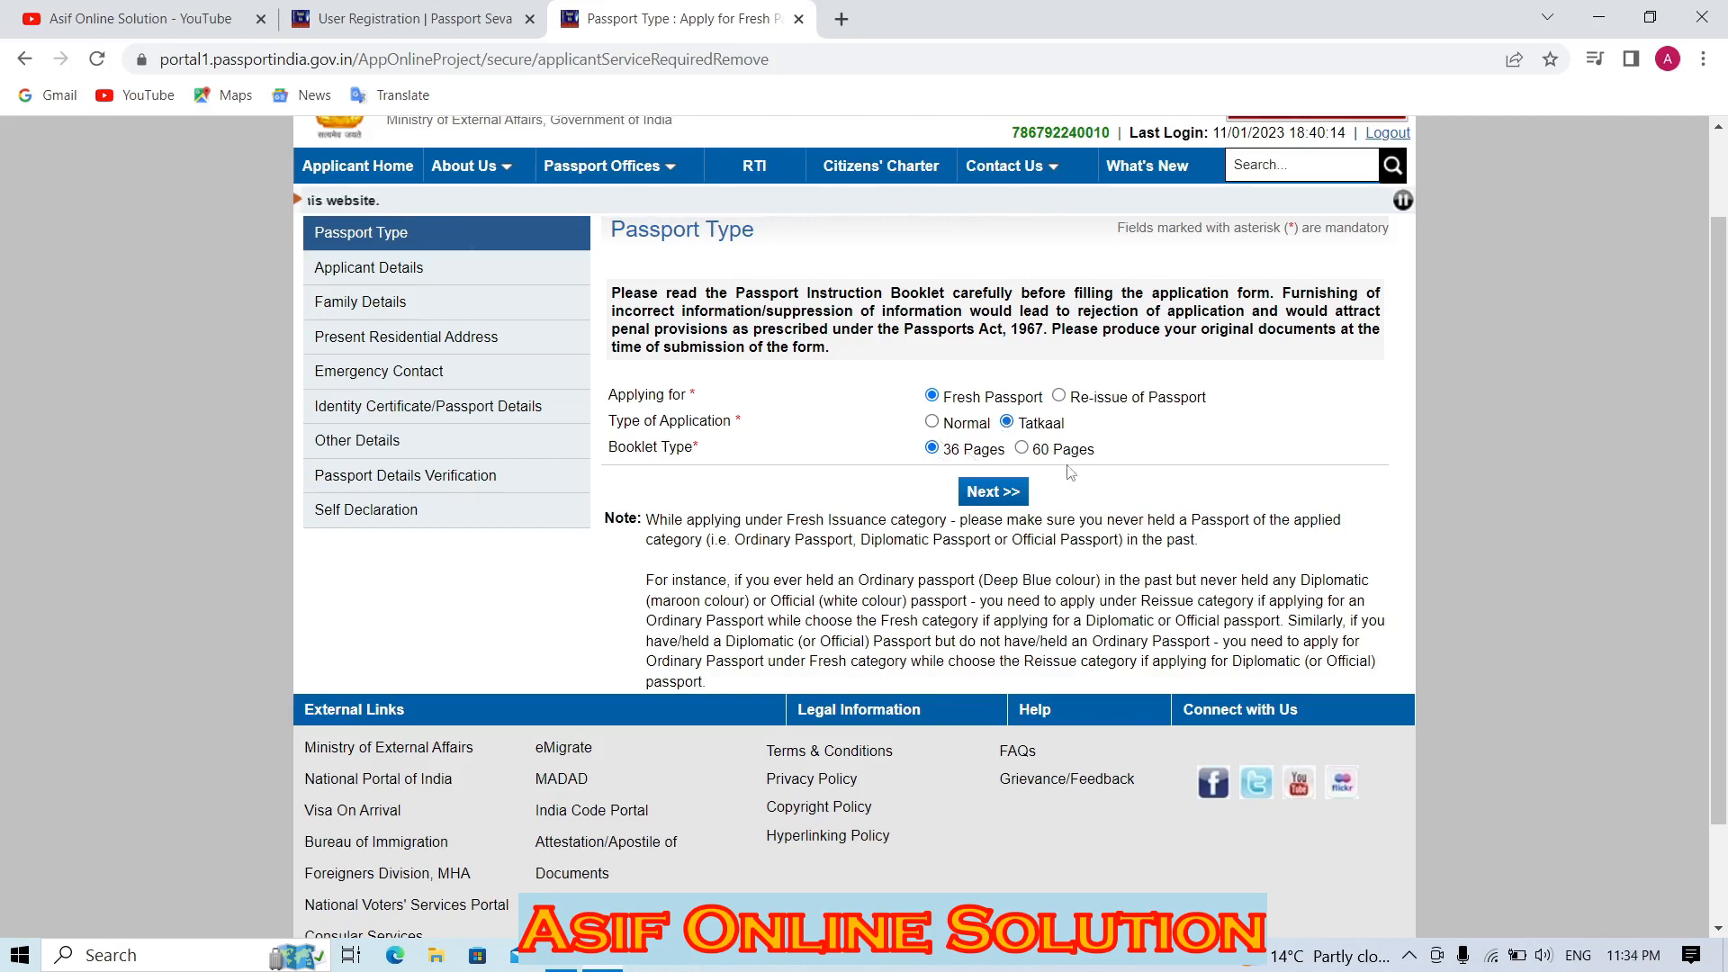
left_click(1023, 449)
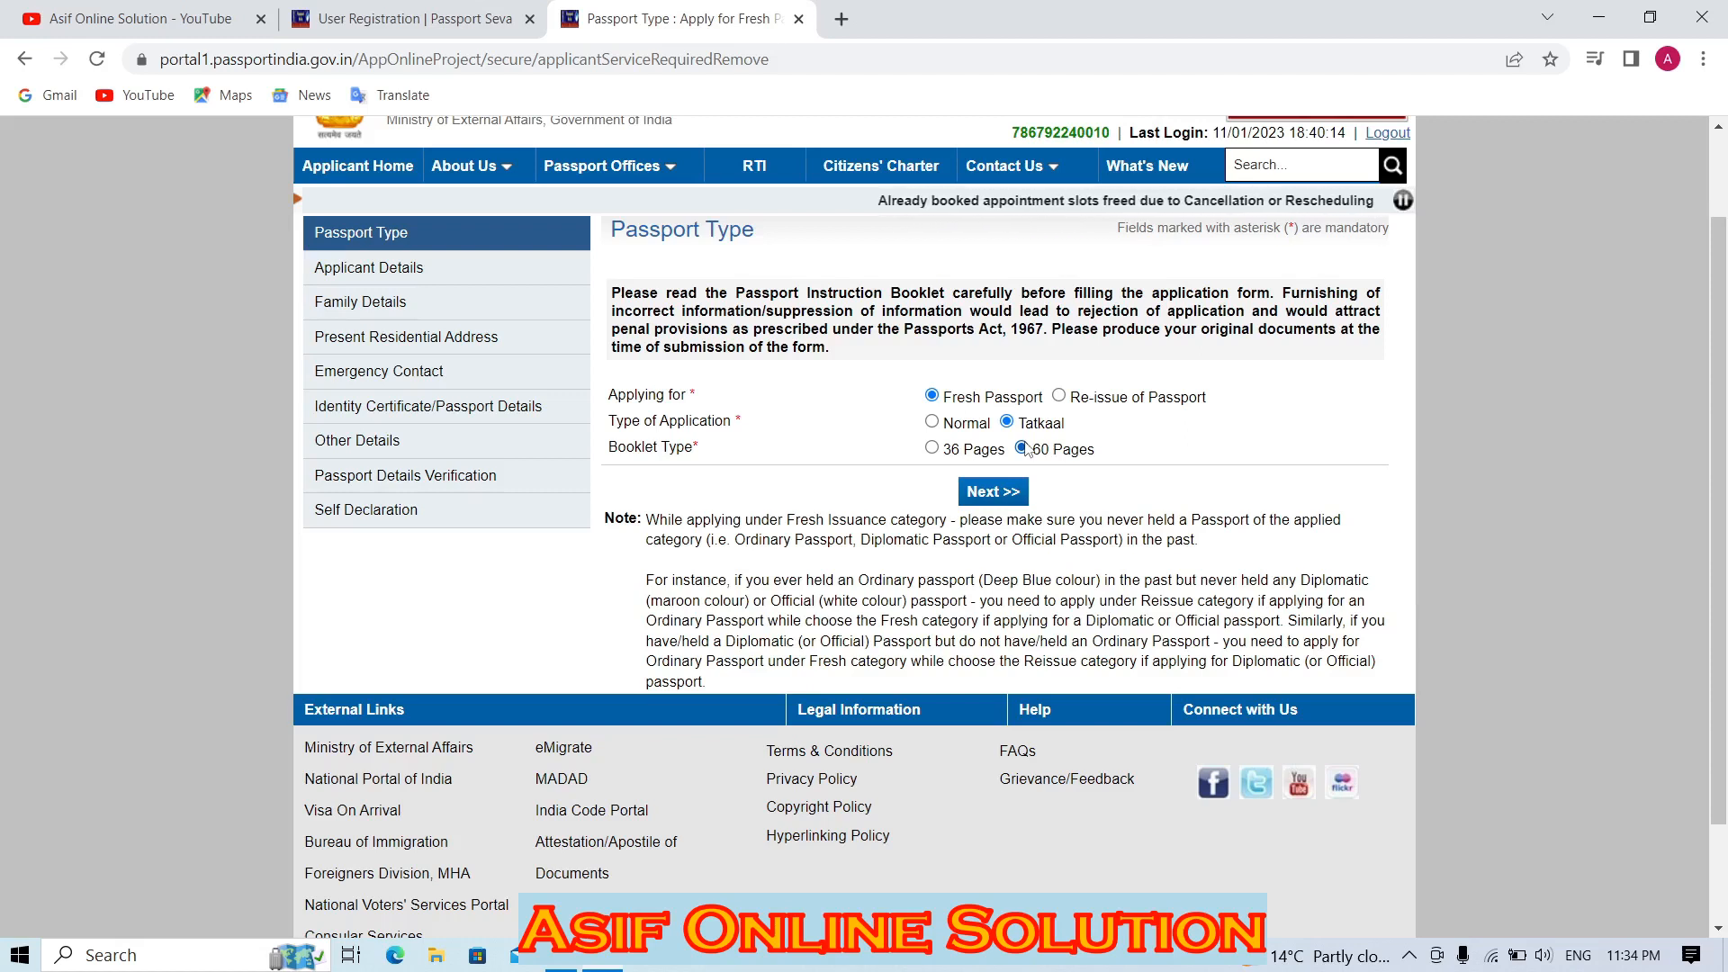
left_click(932, 420)
left_click(932, 447)
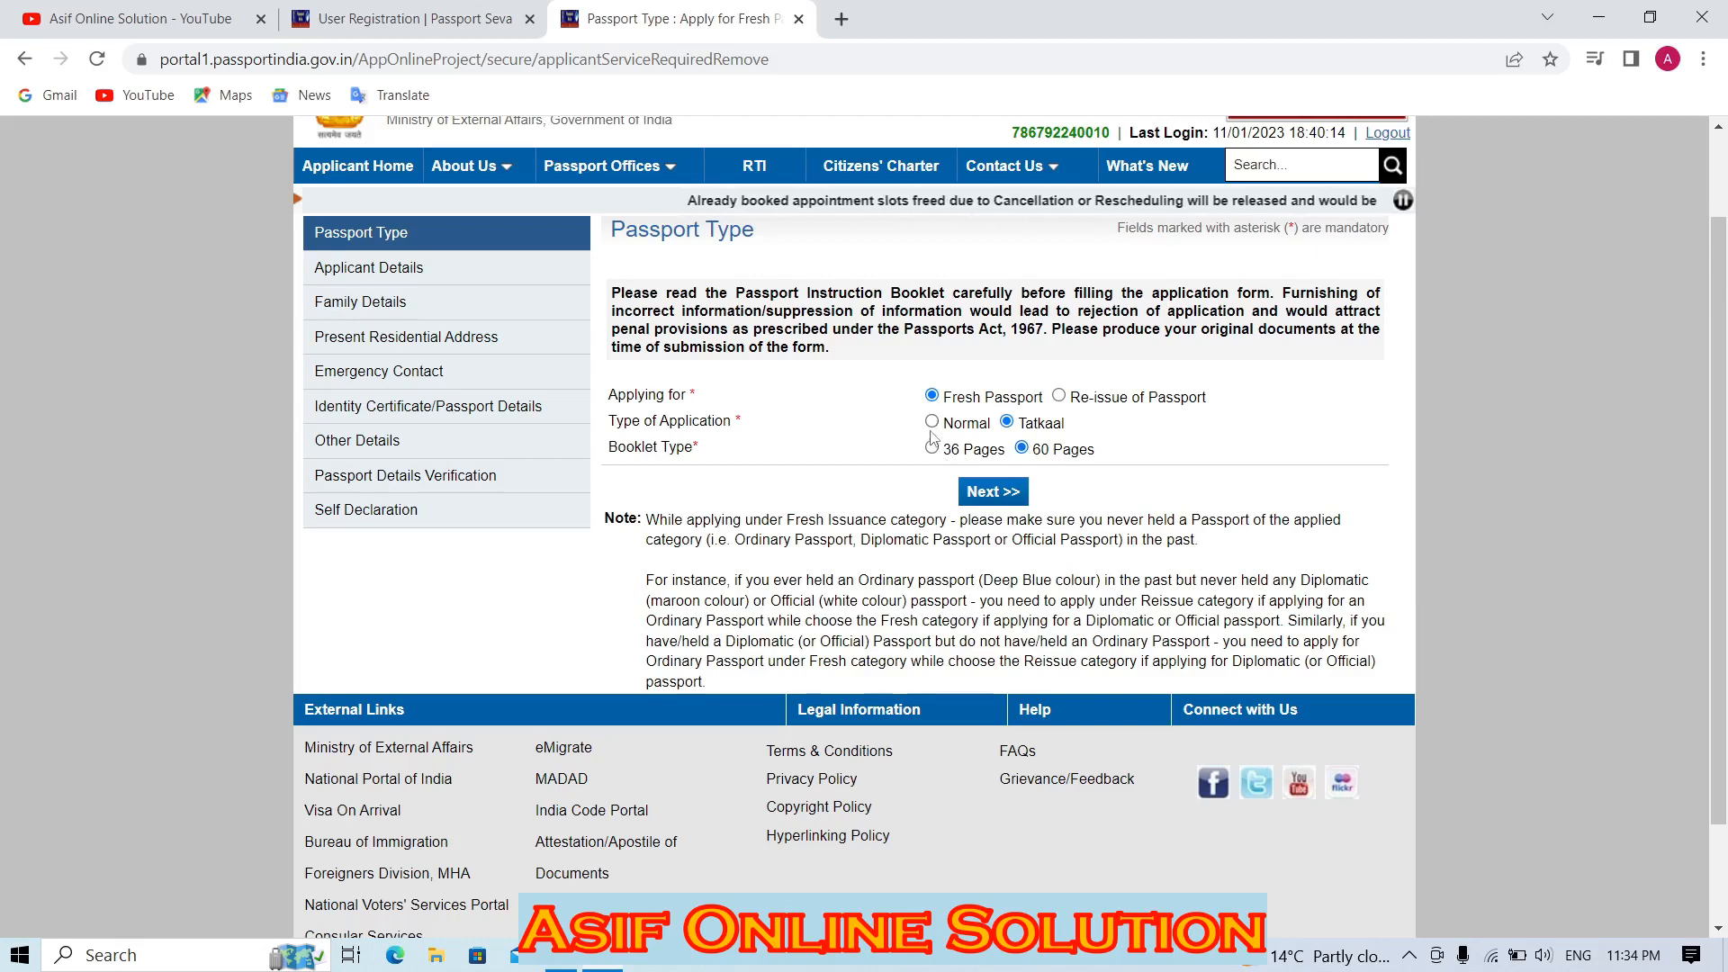
left_click(994, 493)
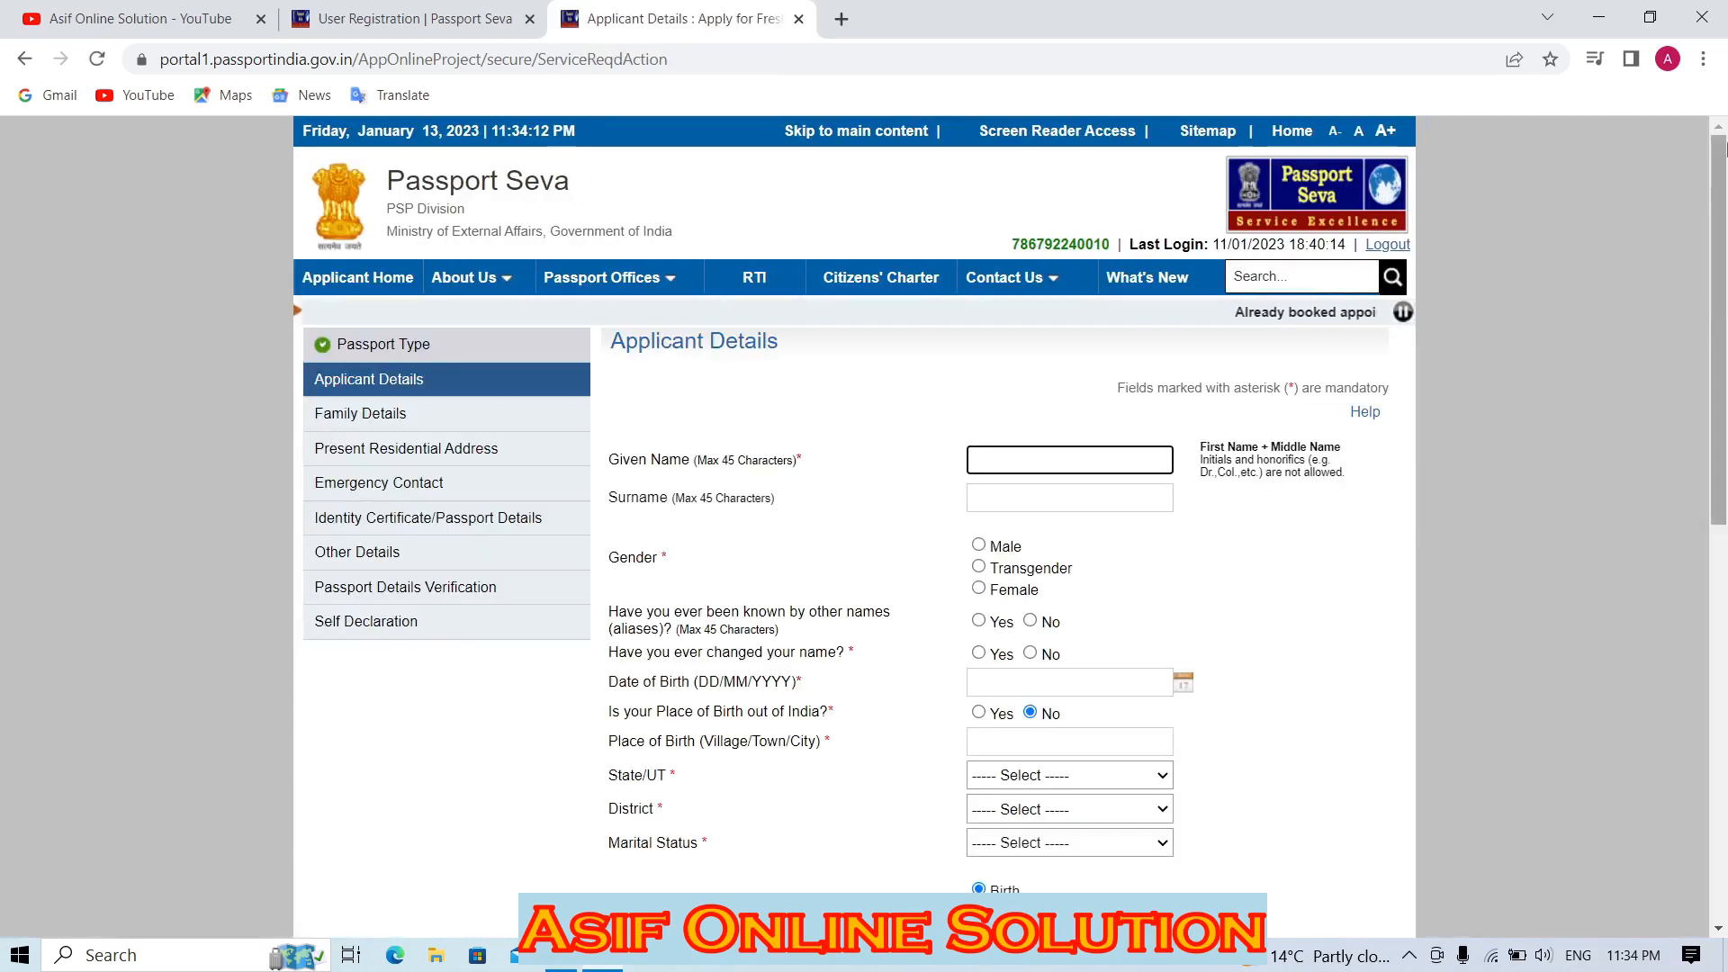
Check the name fields and answer No to other names and to name change.
left_click_drag(1721, 236, 1724, 311)
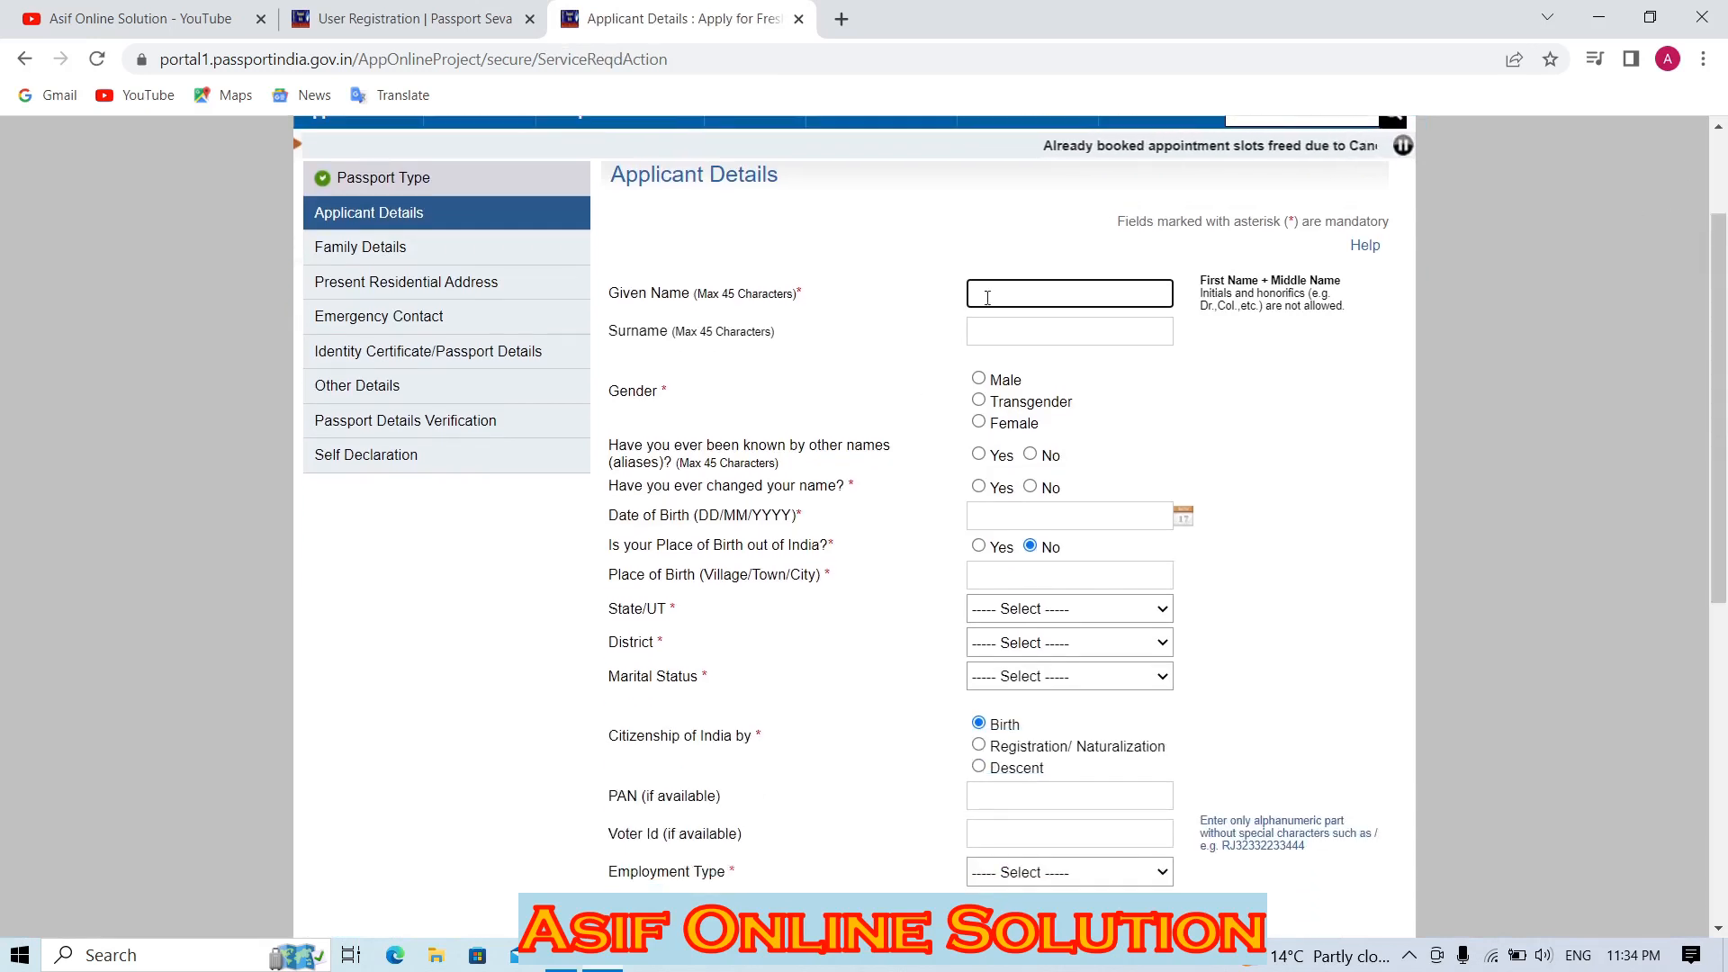
left_click(981, 302)
left_click(981, 341)
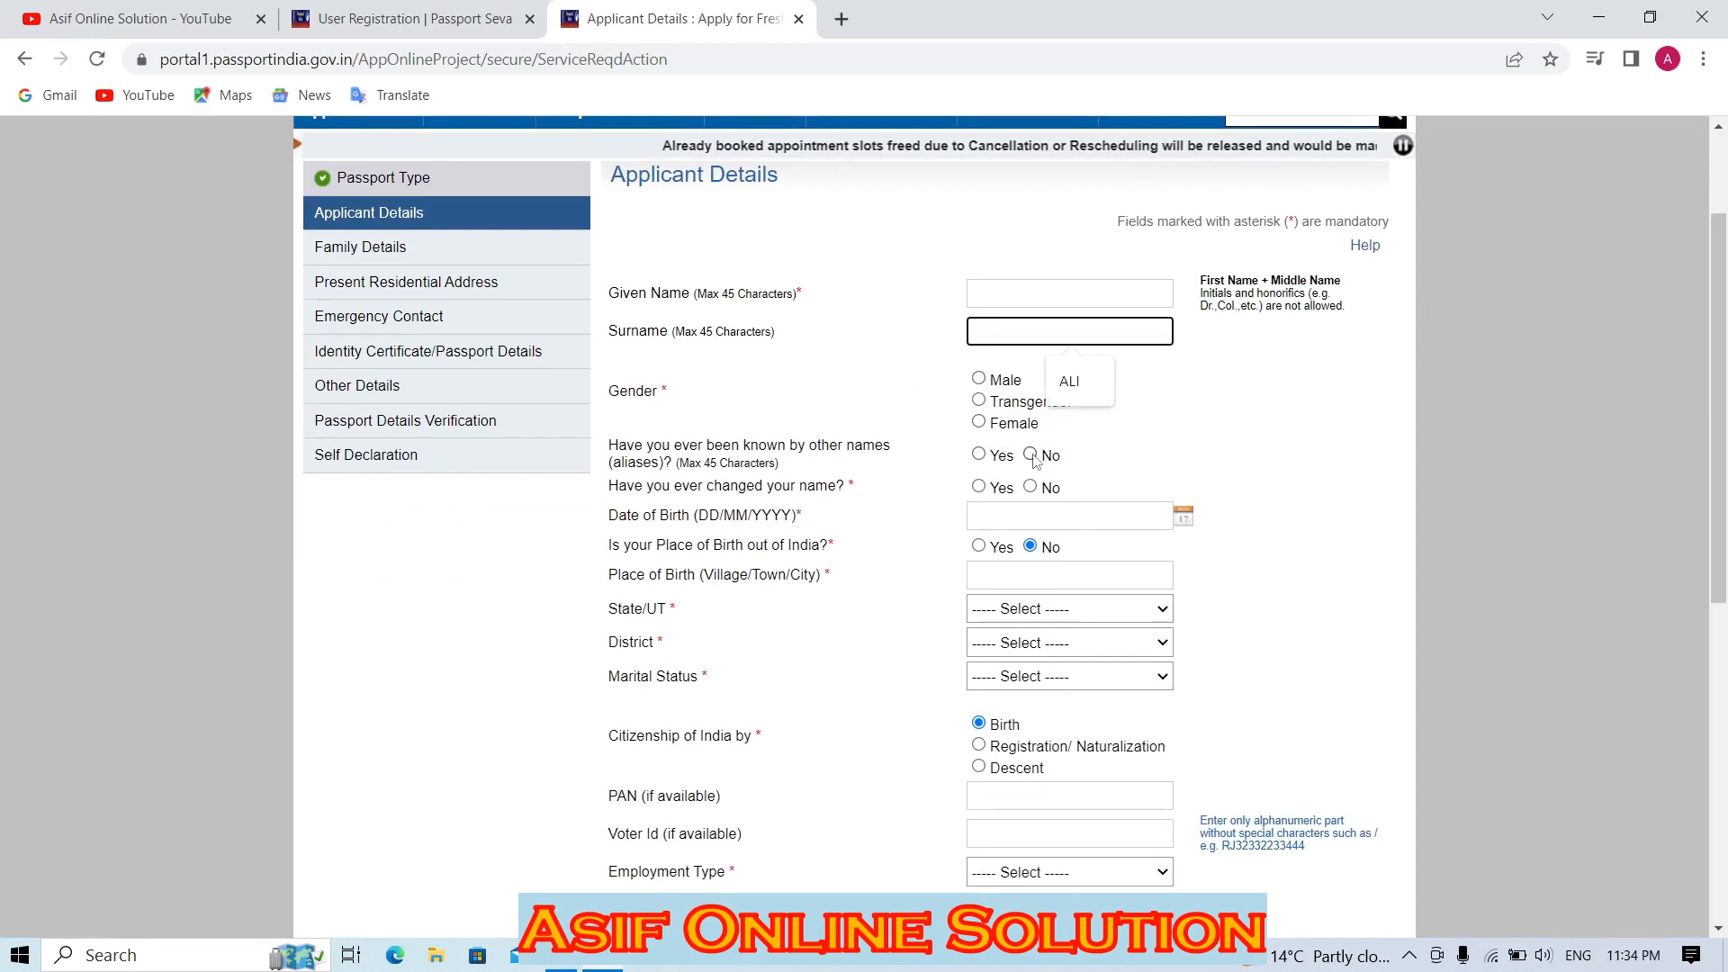
left_click(813, 465)
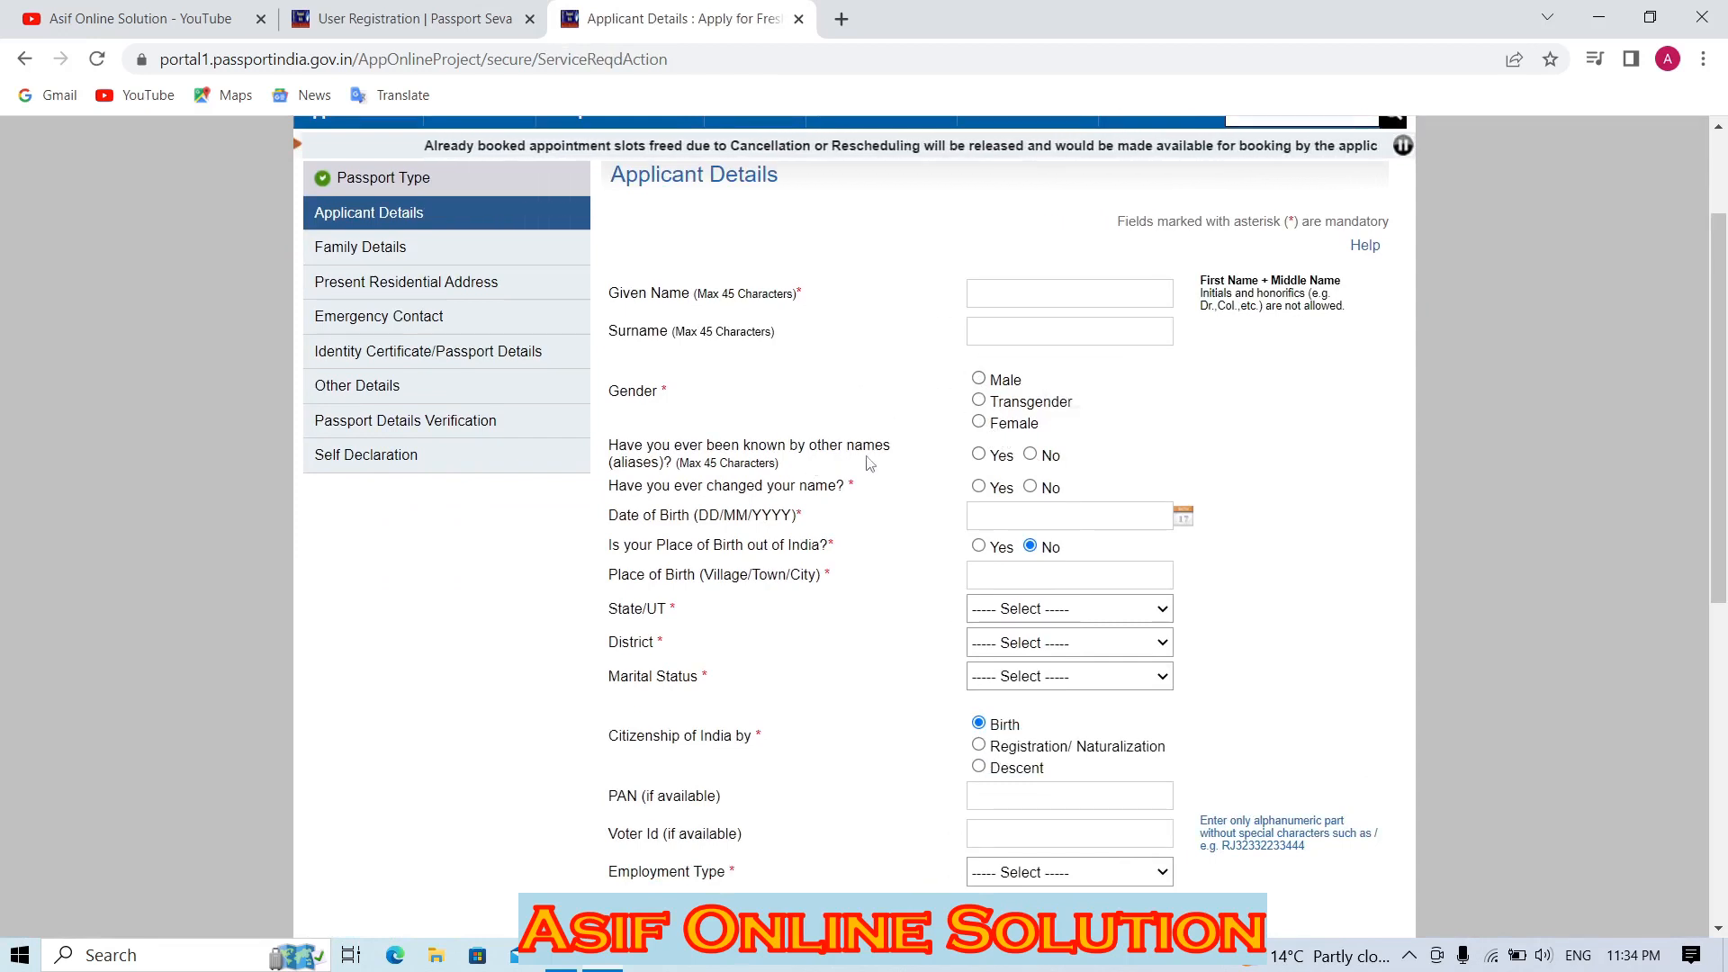
left_click(1029, 455)
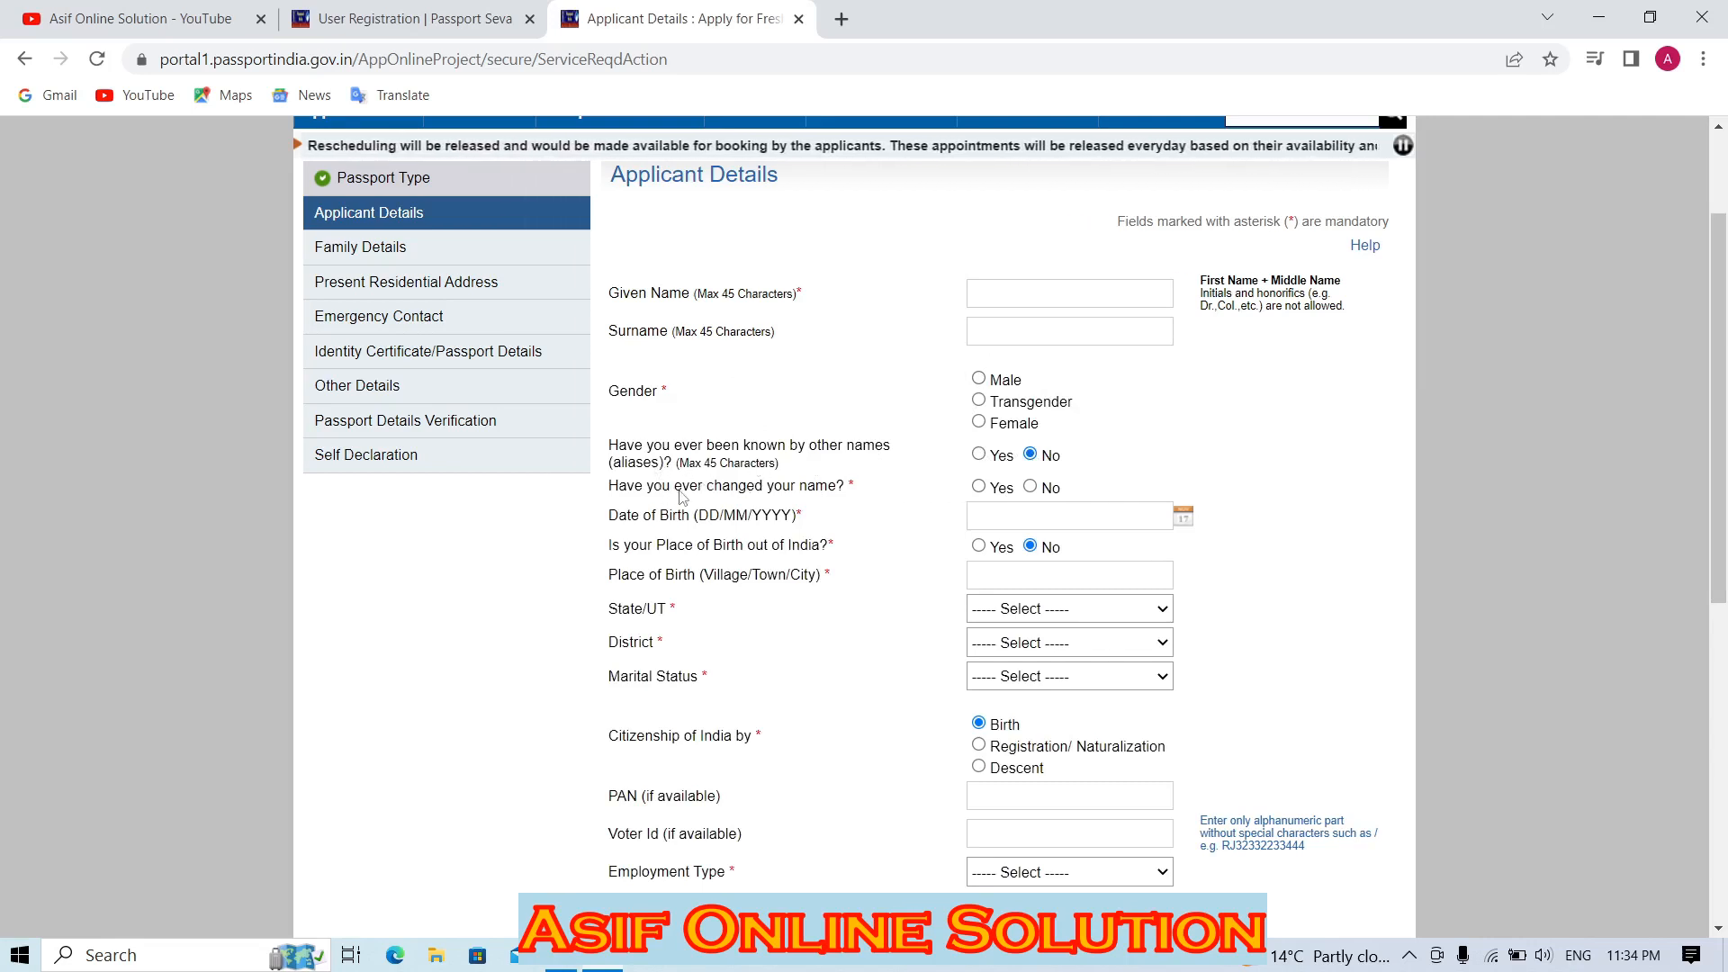
left_click(978, 487)
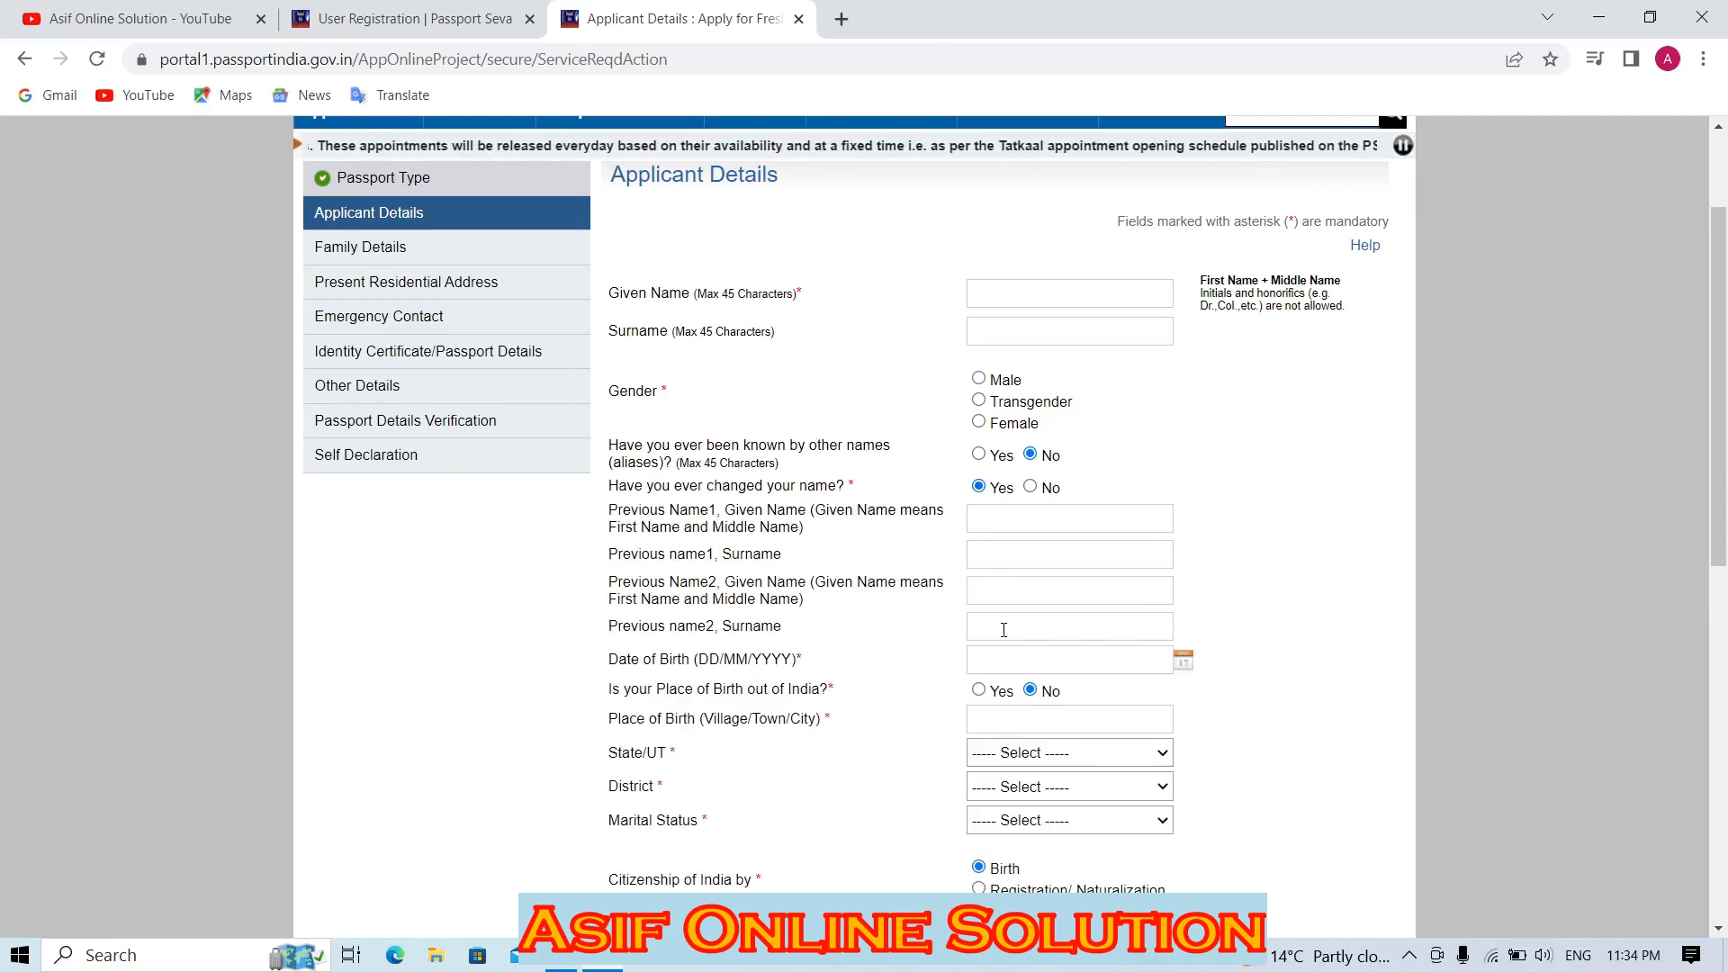
left_click(974, 593)
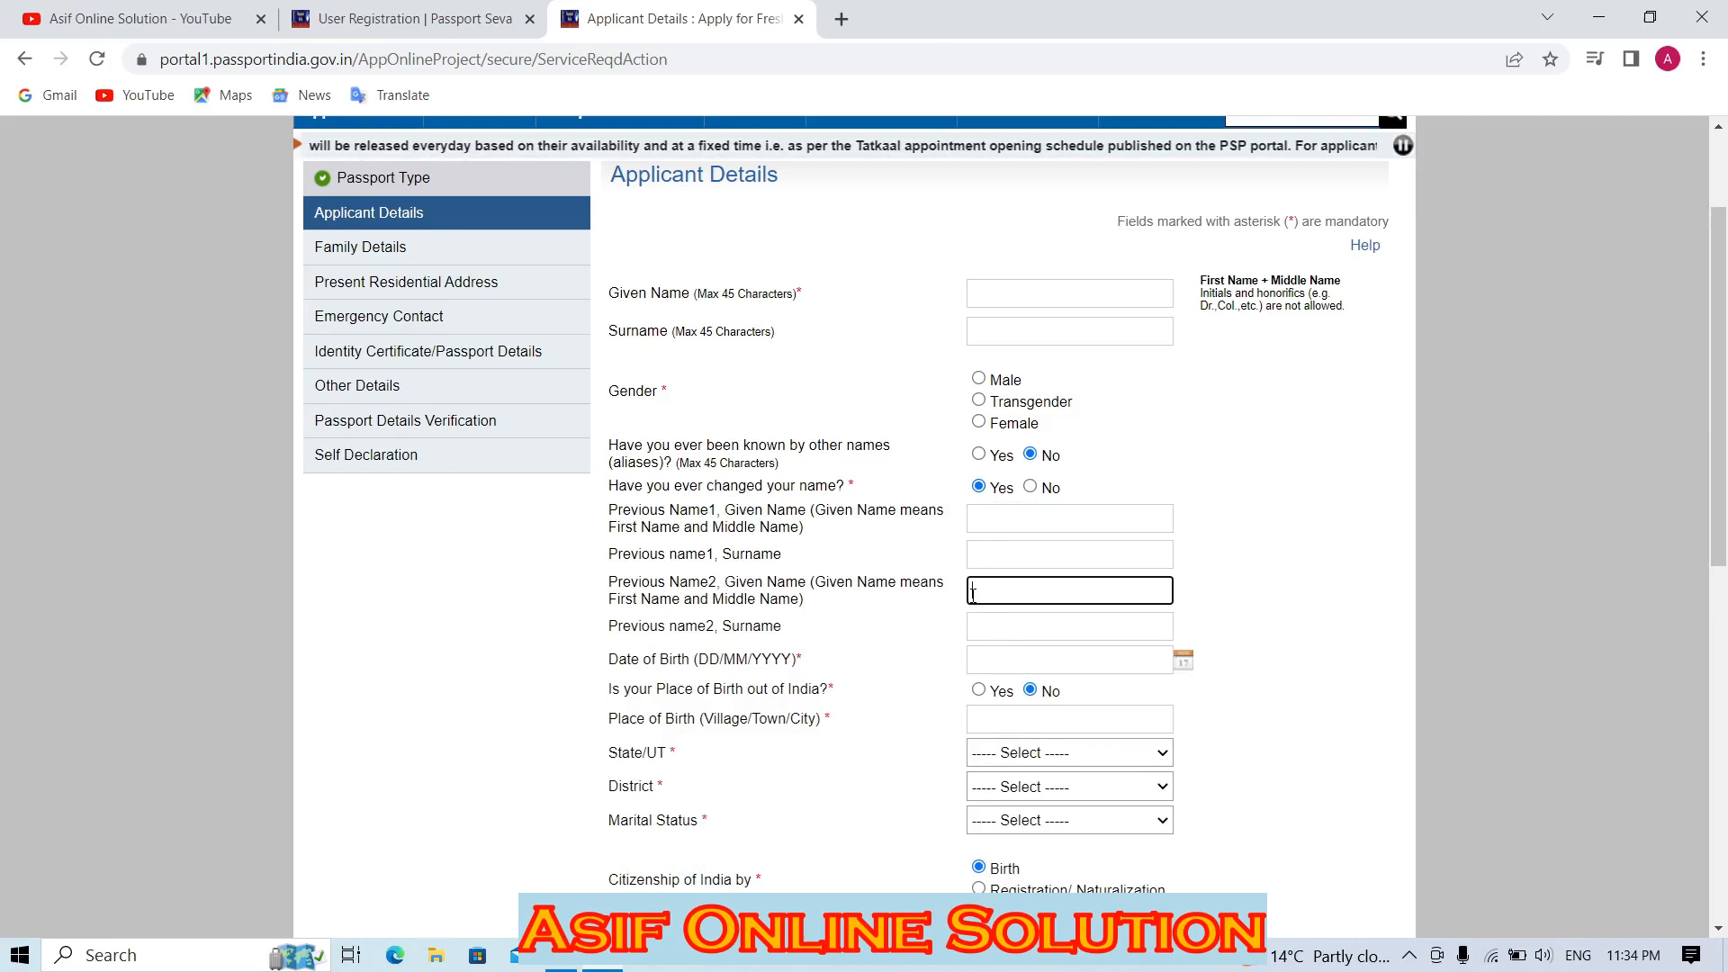
left_click(1030, 487)
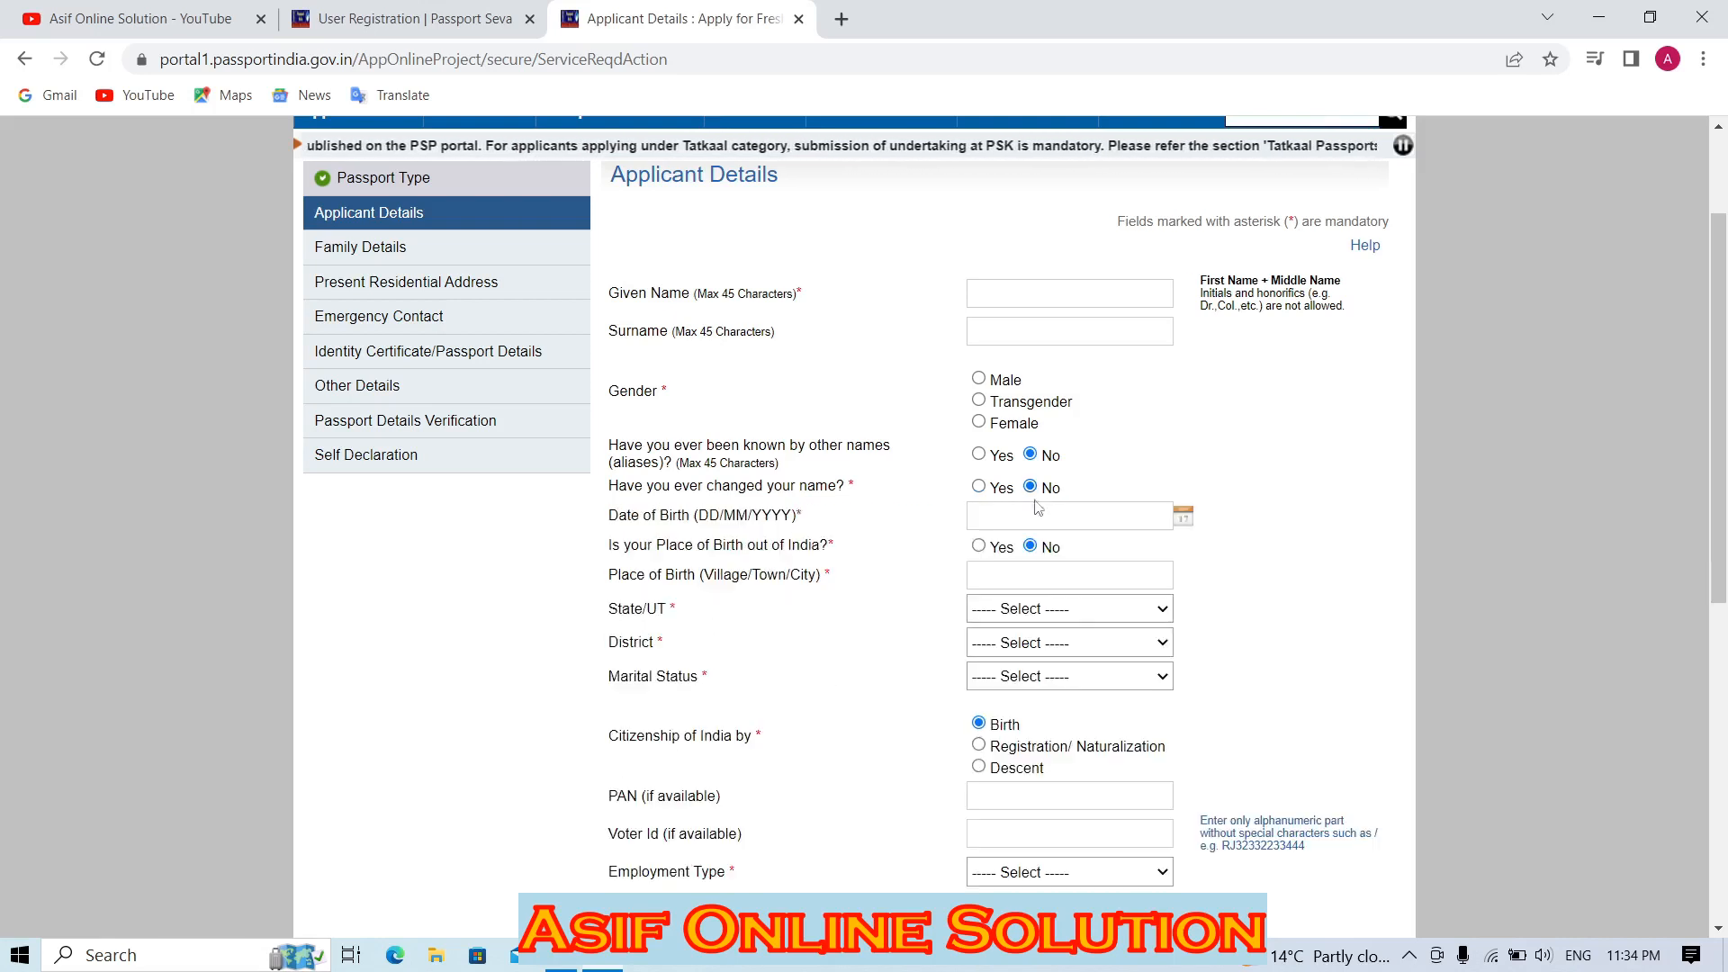
Check the date of birth and keep the place of birth within India.
left_click(1052, 519)
left_click(1033, 576)
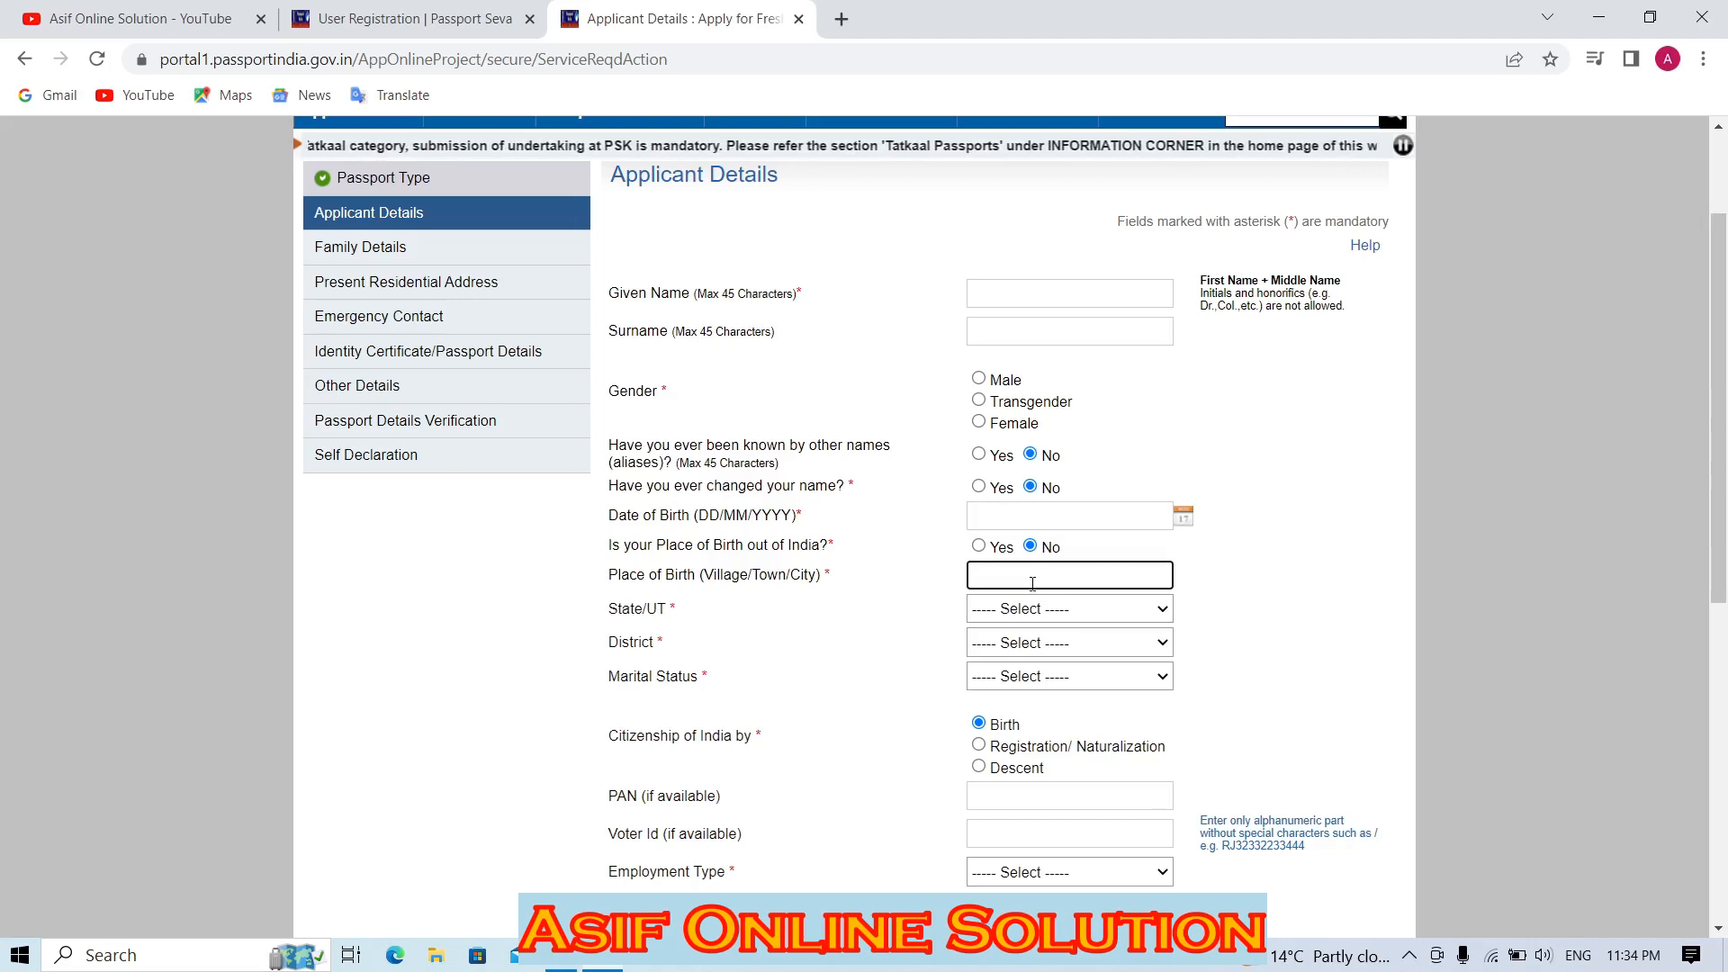
left_click(979, 546)
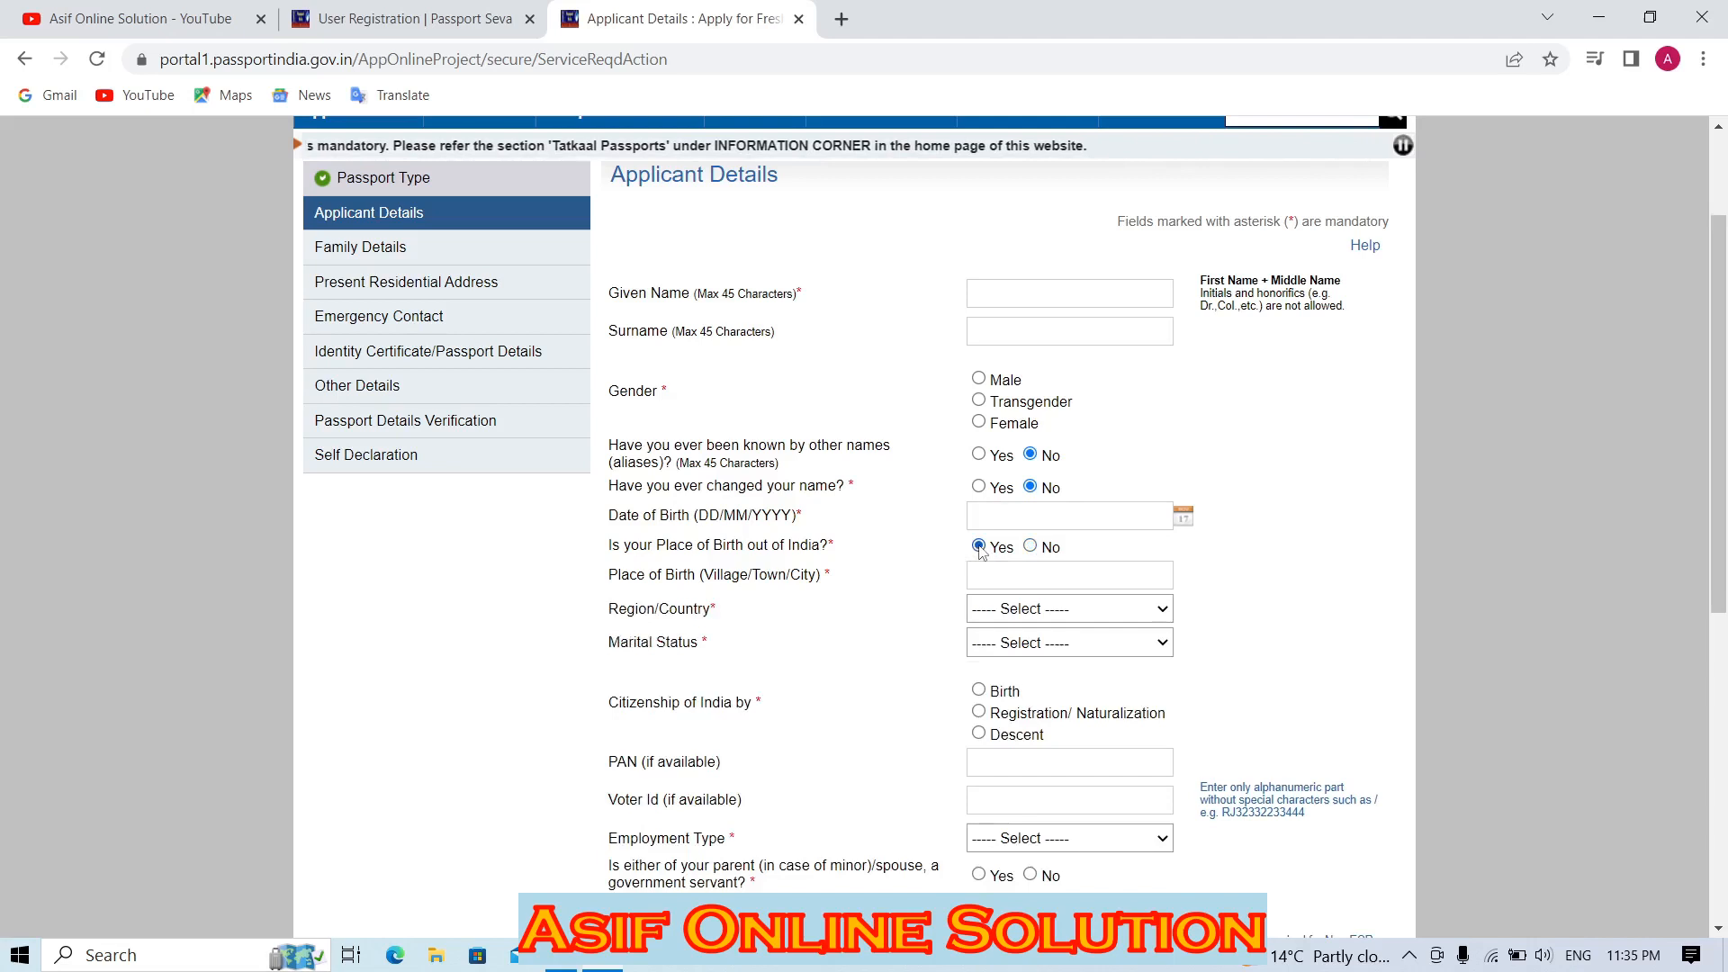
left_click(1030, 546)
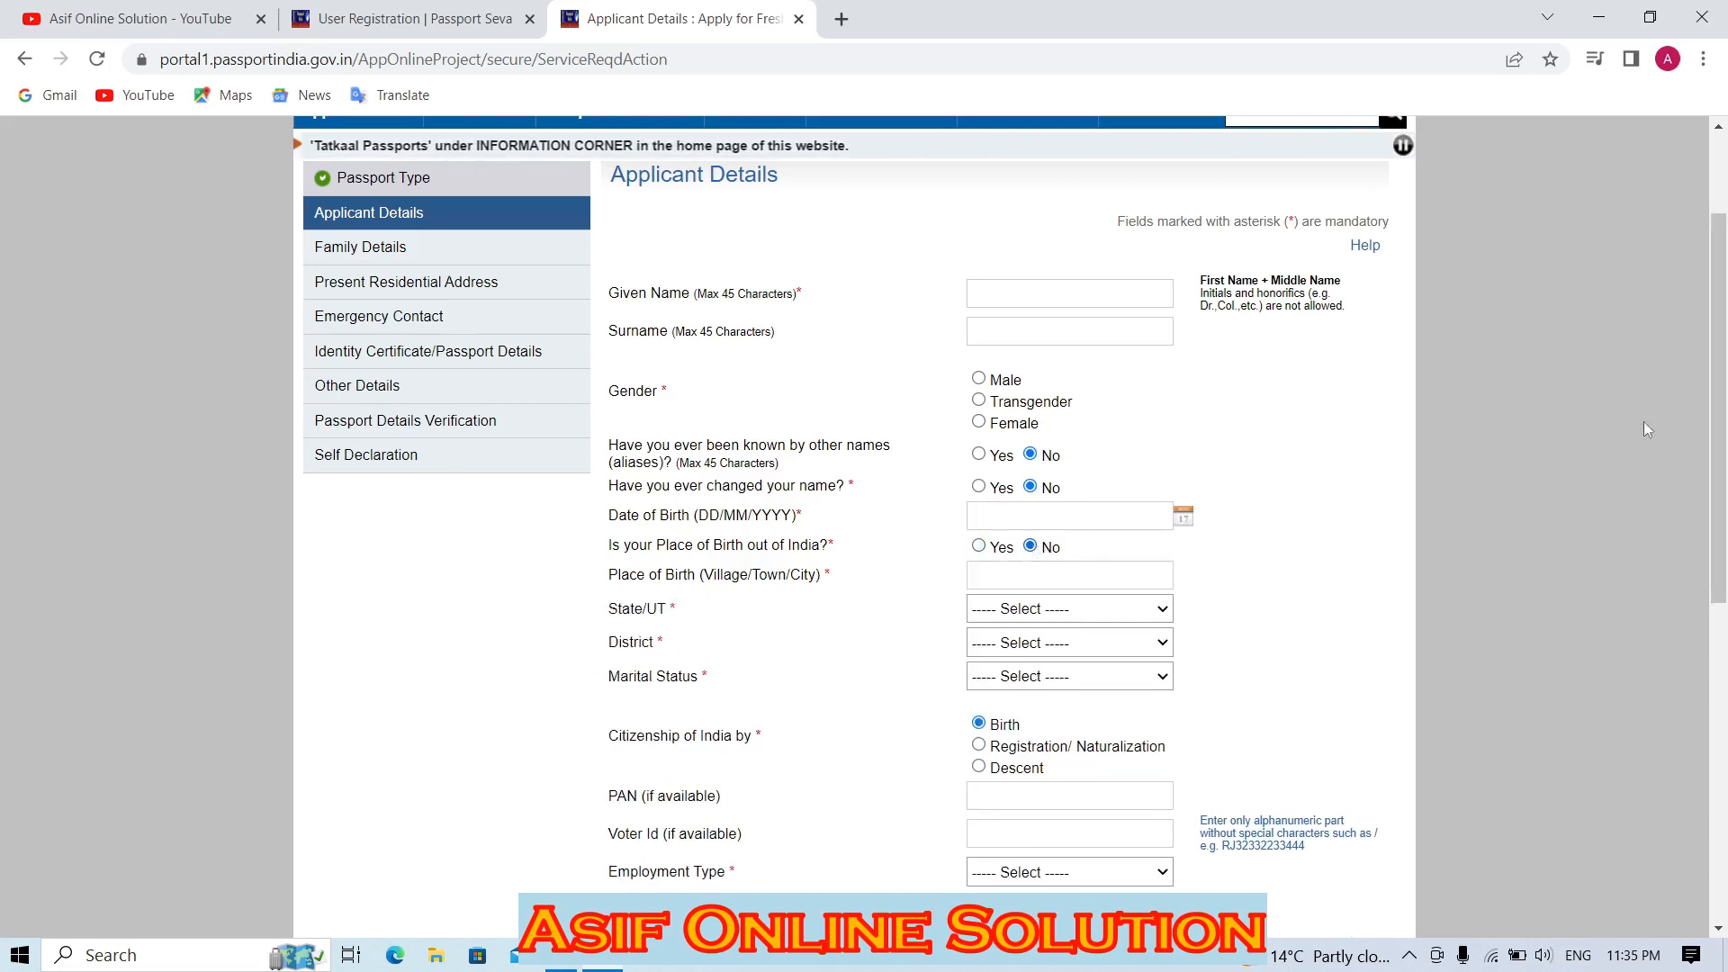
scroll(351, 384, "down", 2)
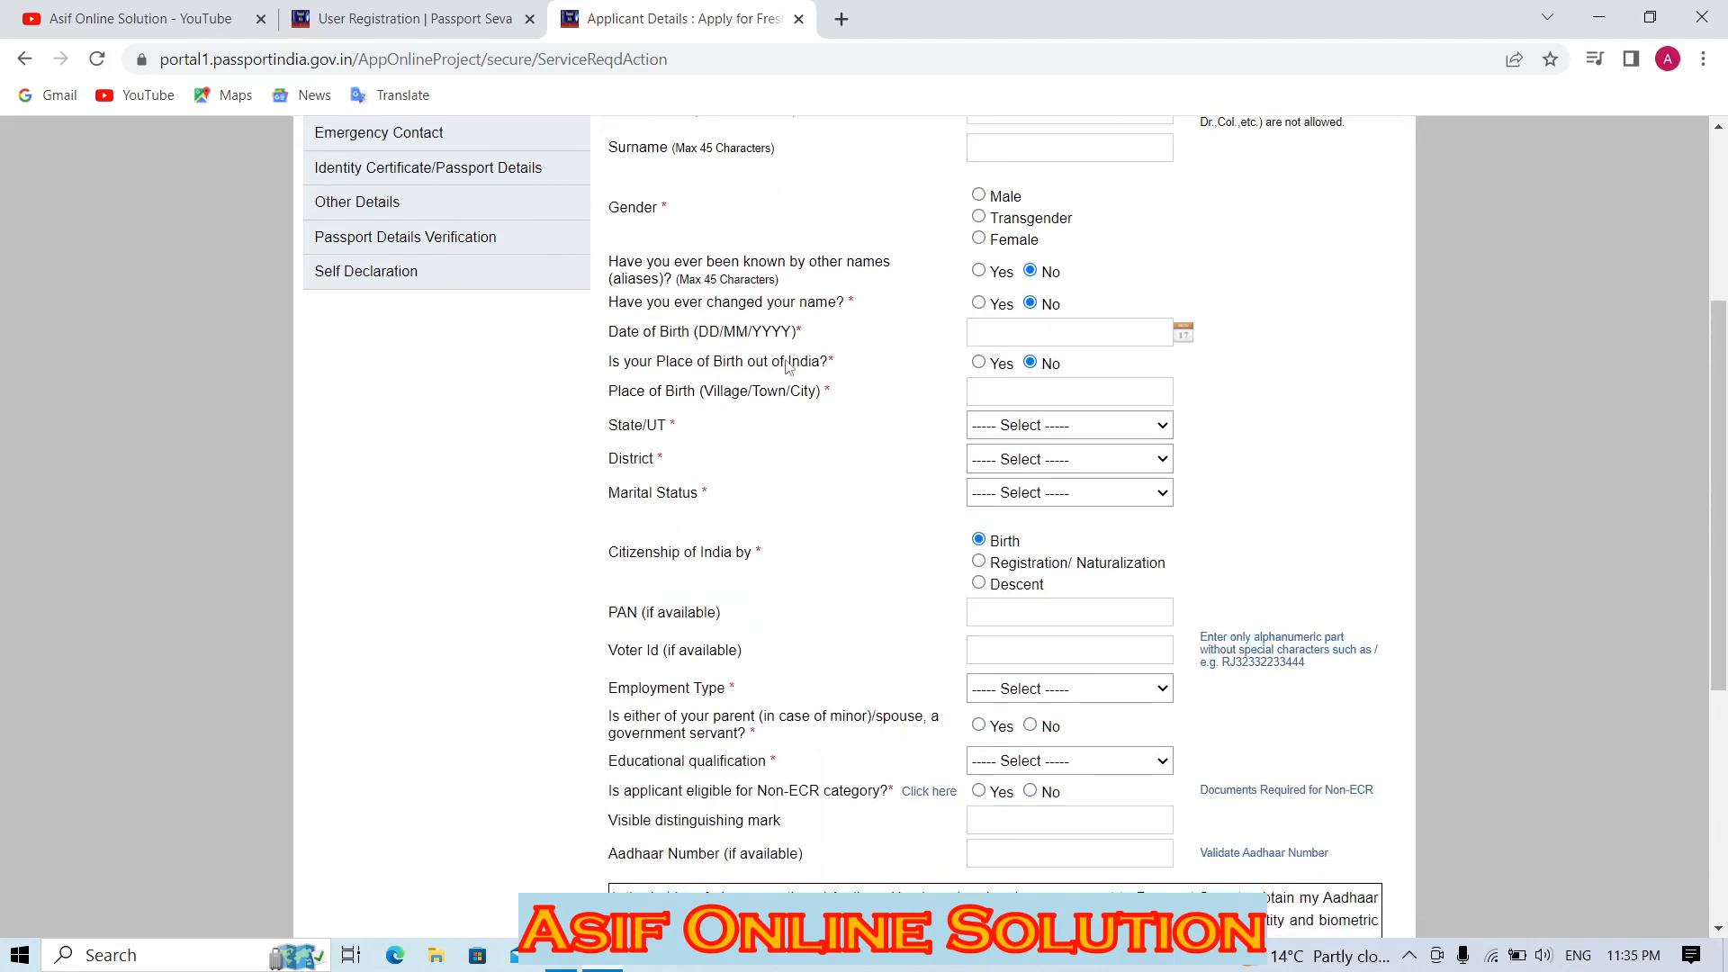
Set the birth state to Uttar Pradesh and the district to Ghaziabad.
left_click(1033, 425)
left_click(1045, 392)
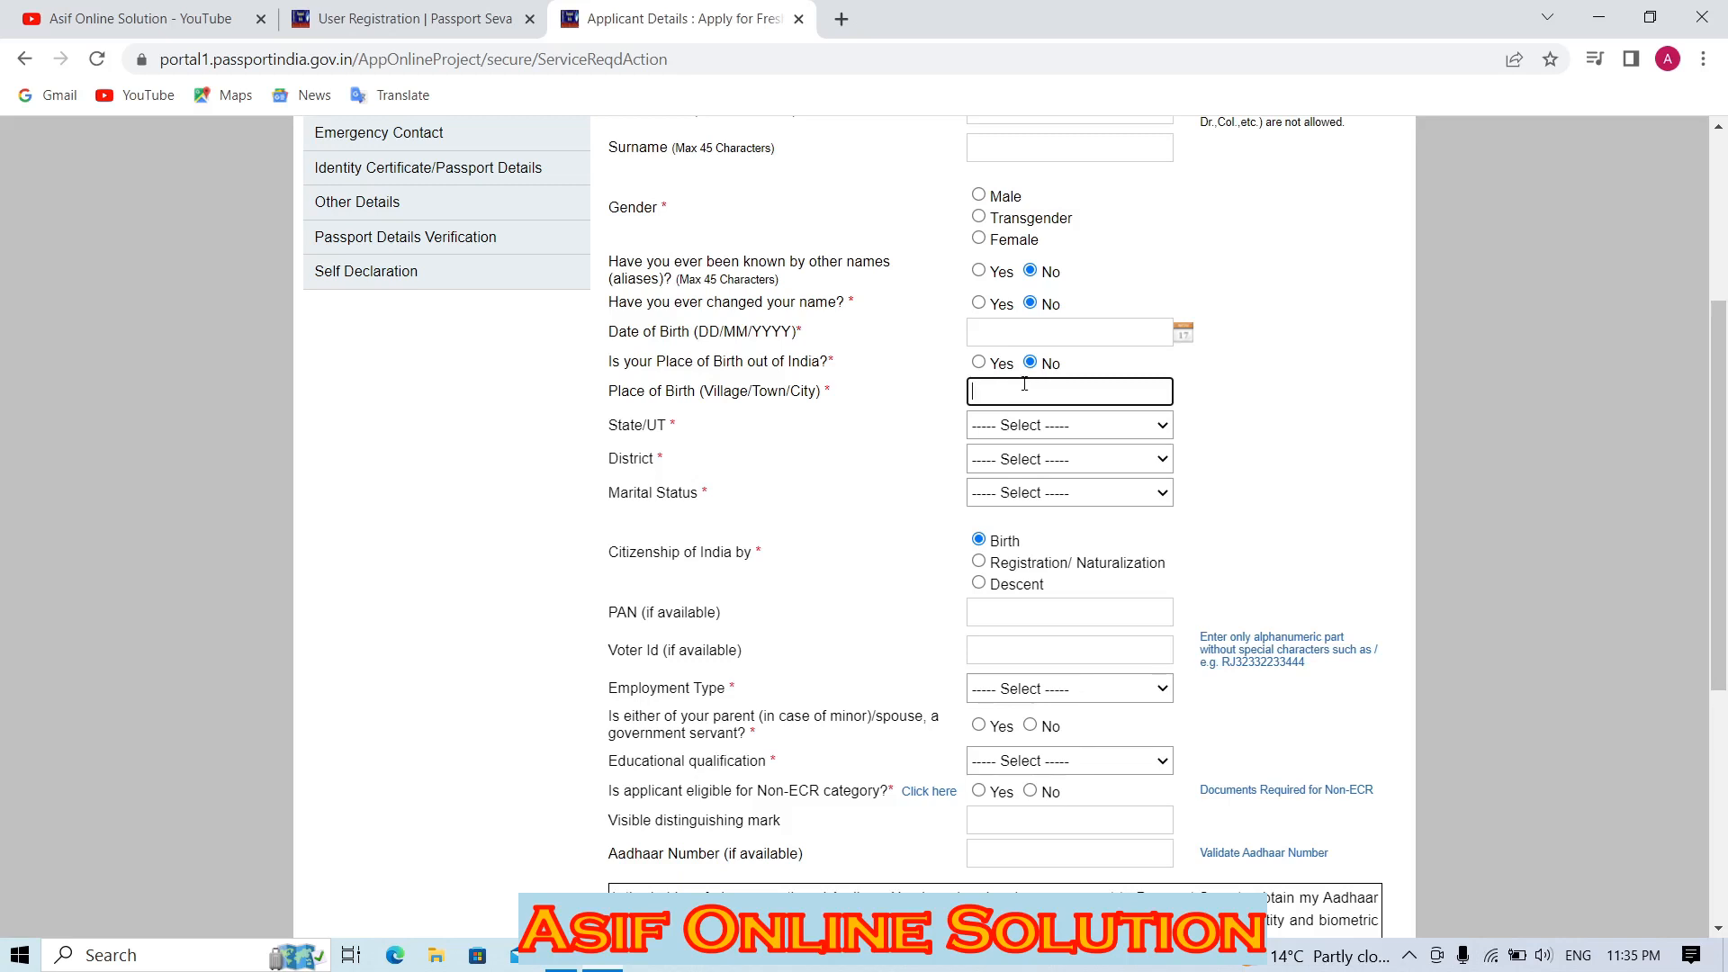
left_click(1018, 424)
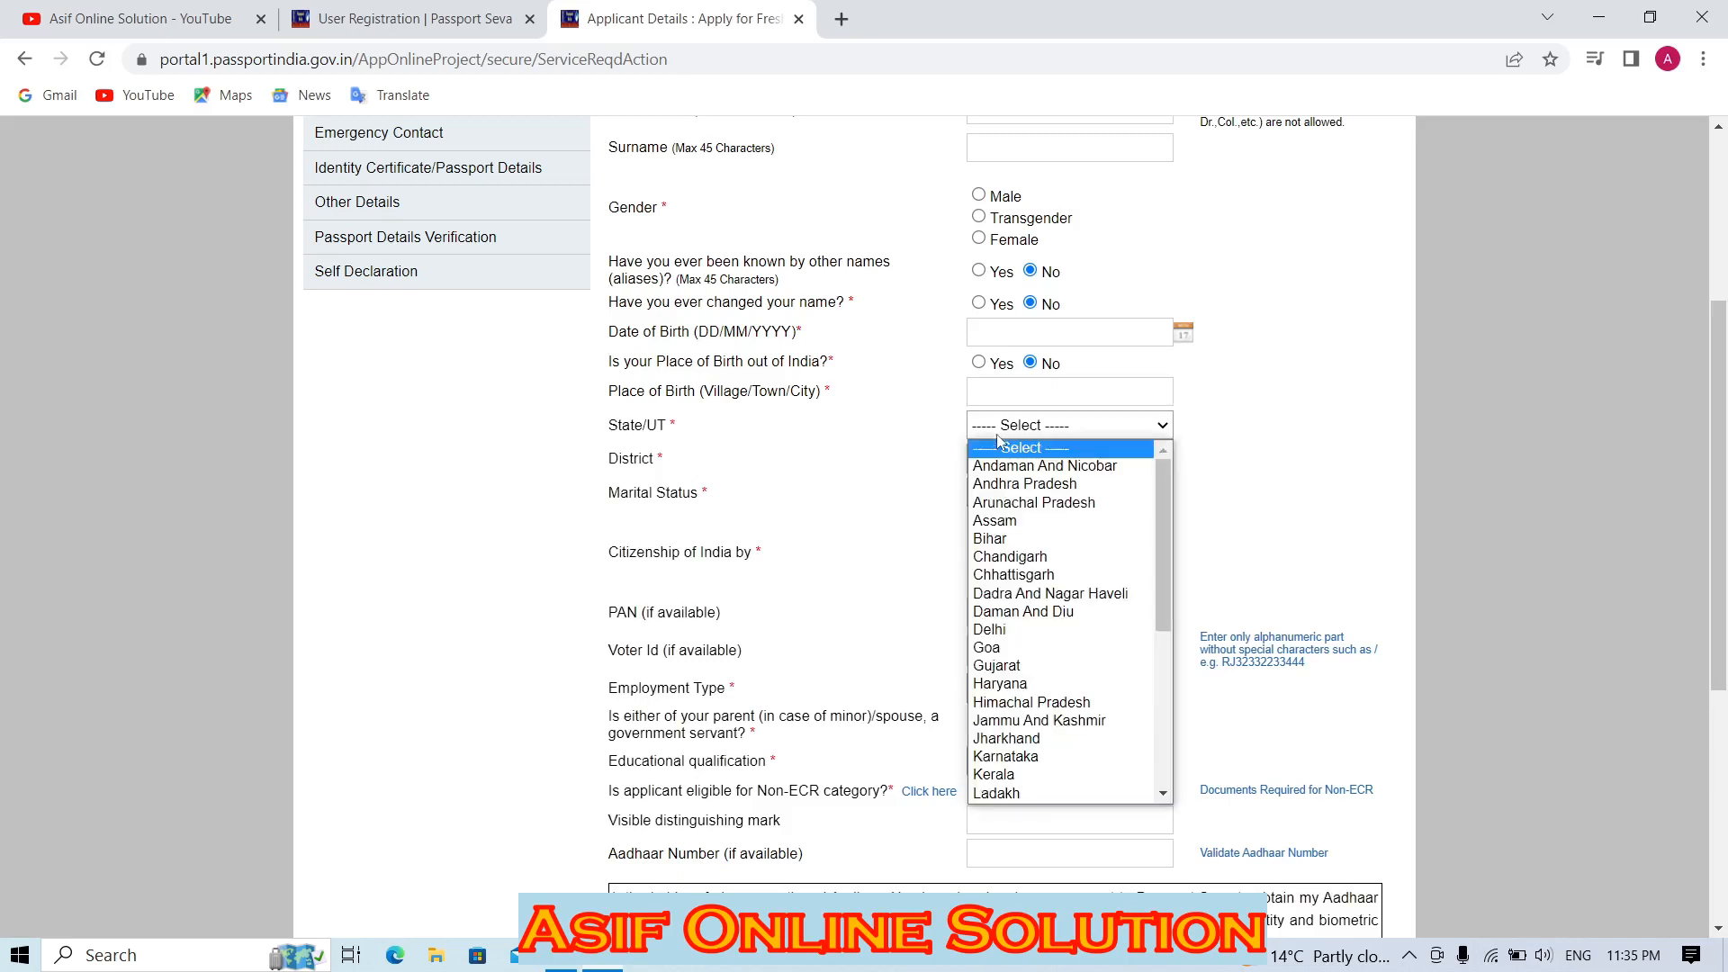
left_click(1007, 433)
left_click(1002, 460)
left_click(1002, 461)
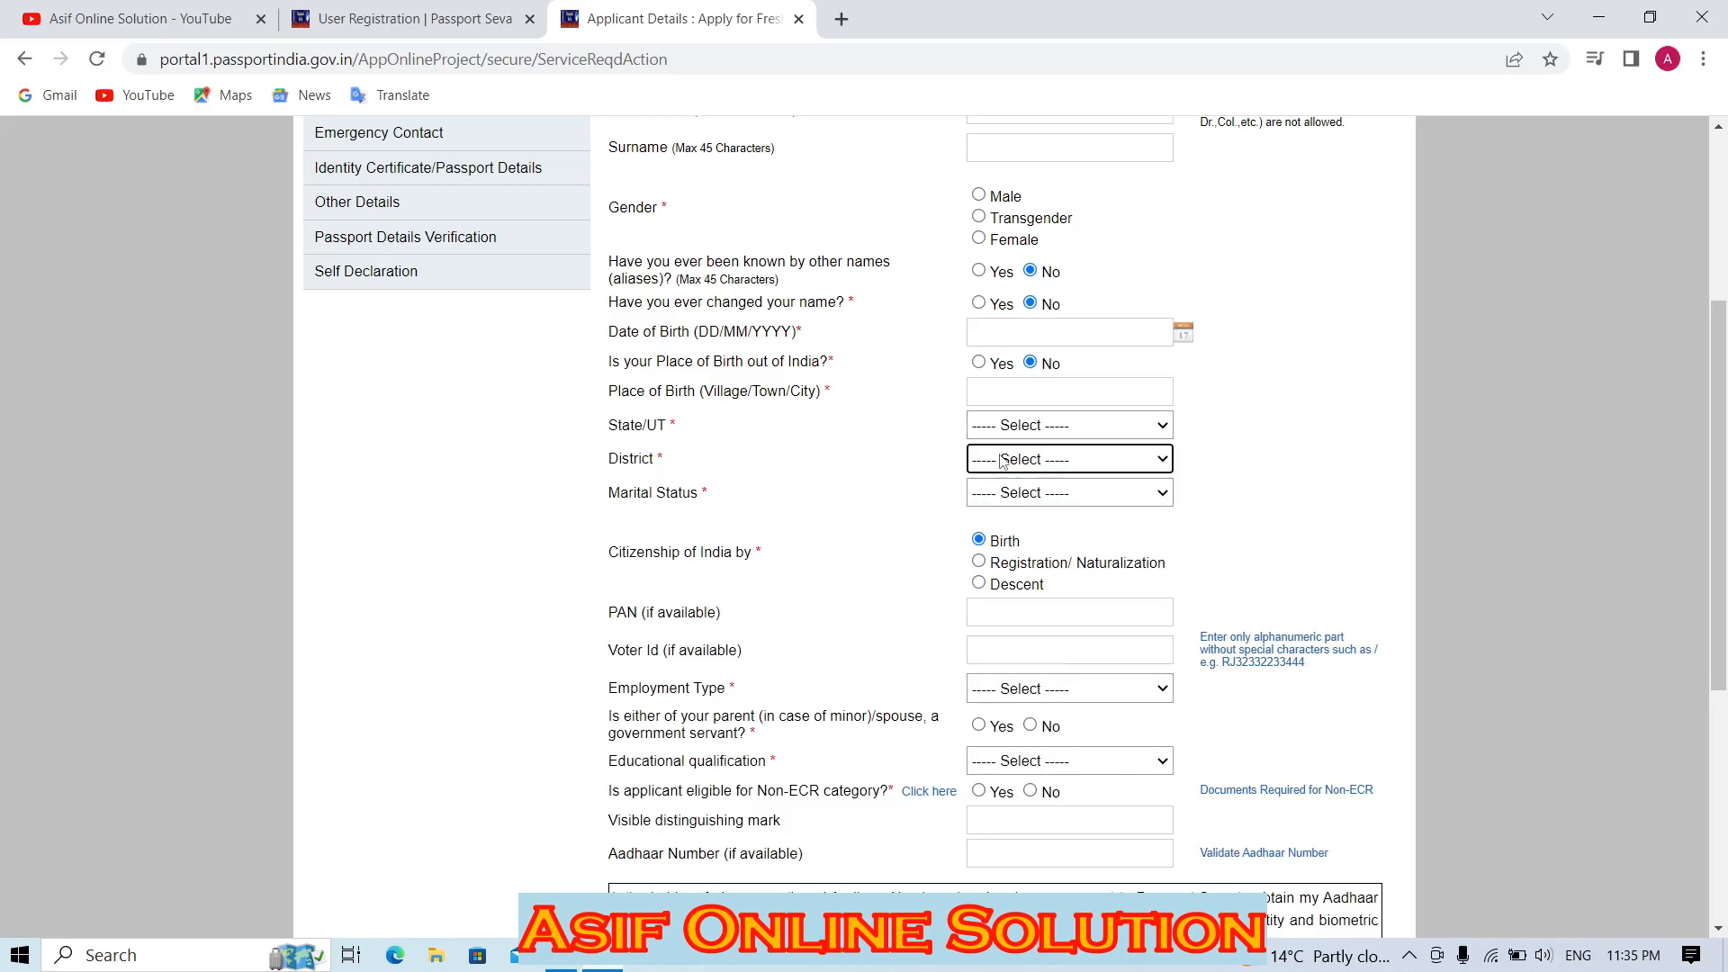
left_click(1048, 424)
key("u")
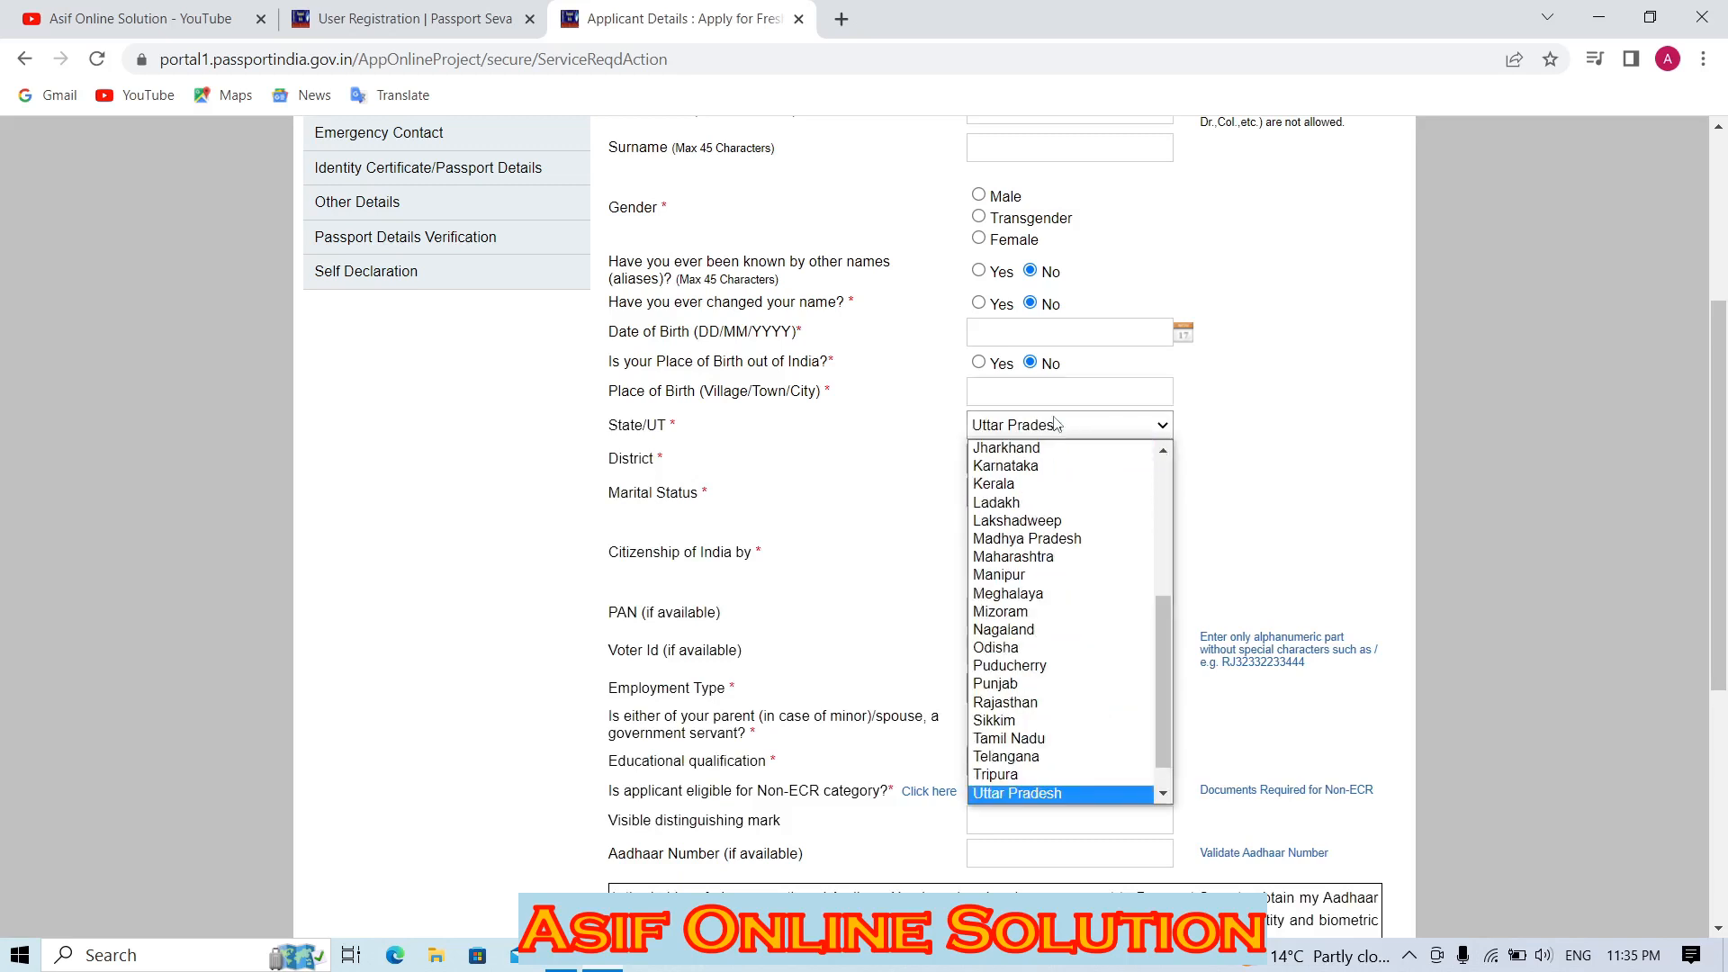
left_click(1055, 425)
left_click(1008, 460)
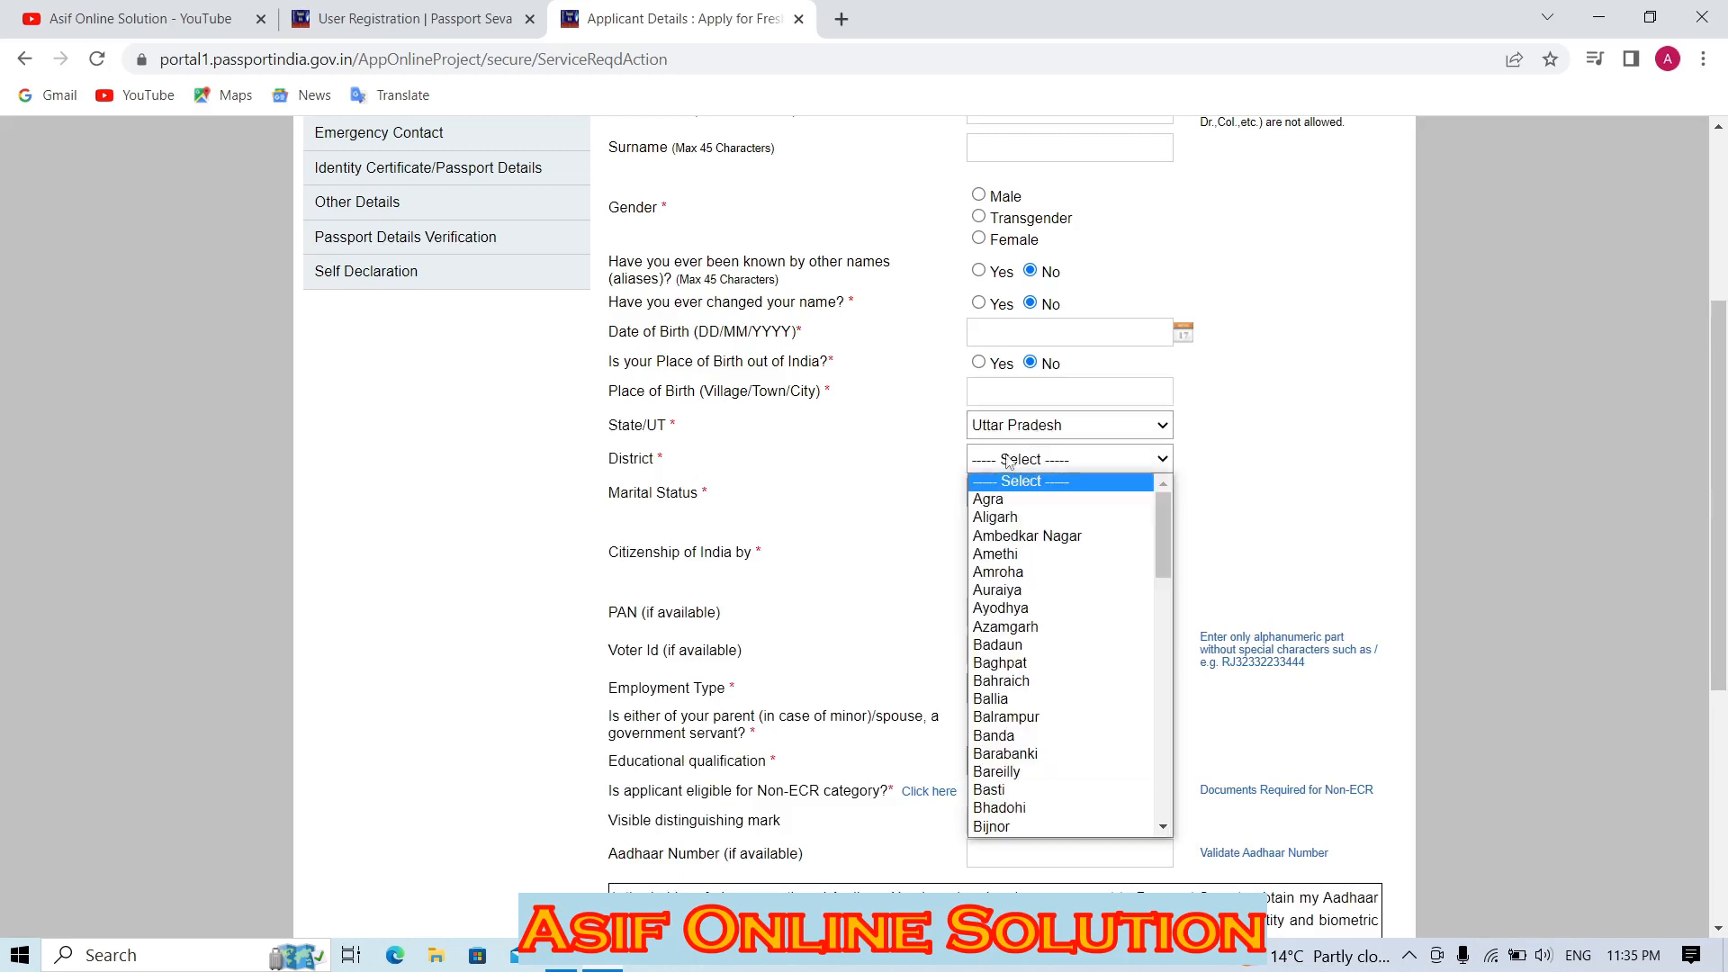
key("g")
key("h")
Set the marital status to Separated.
left_click(1009, 461)
left_click(1009, 494)
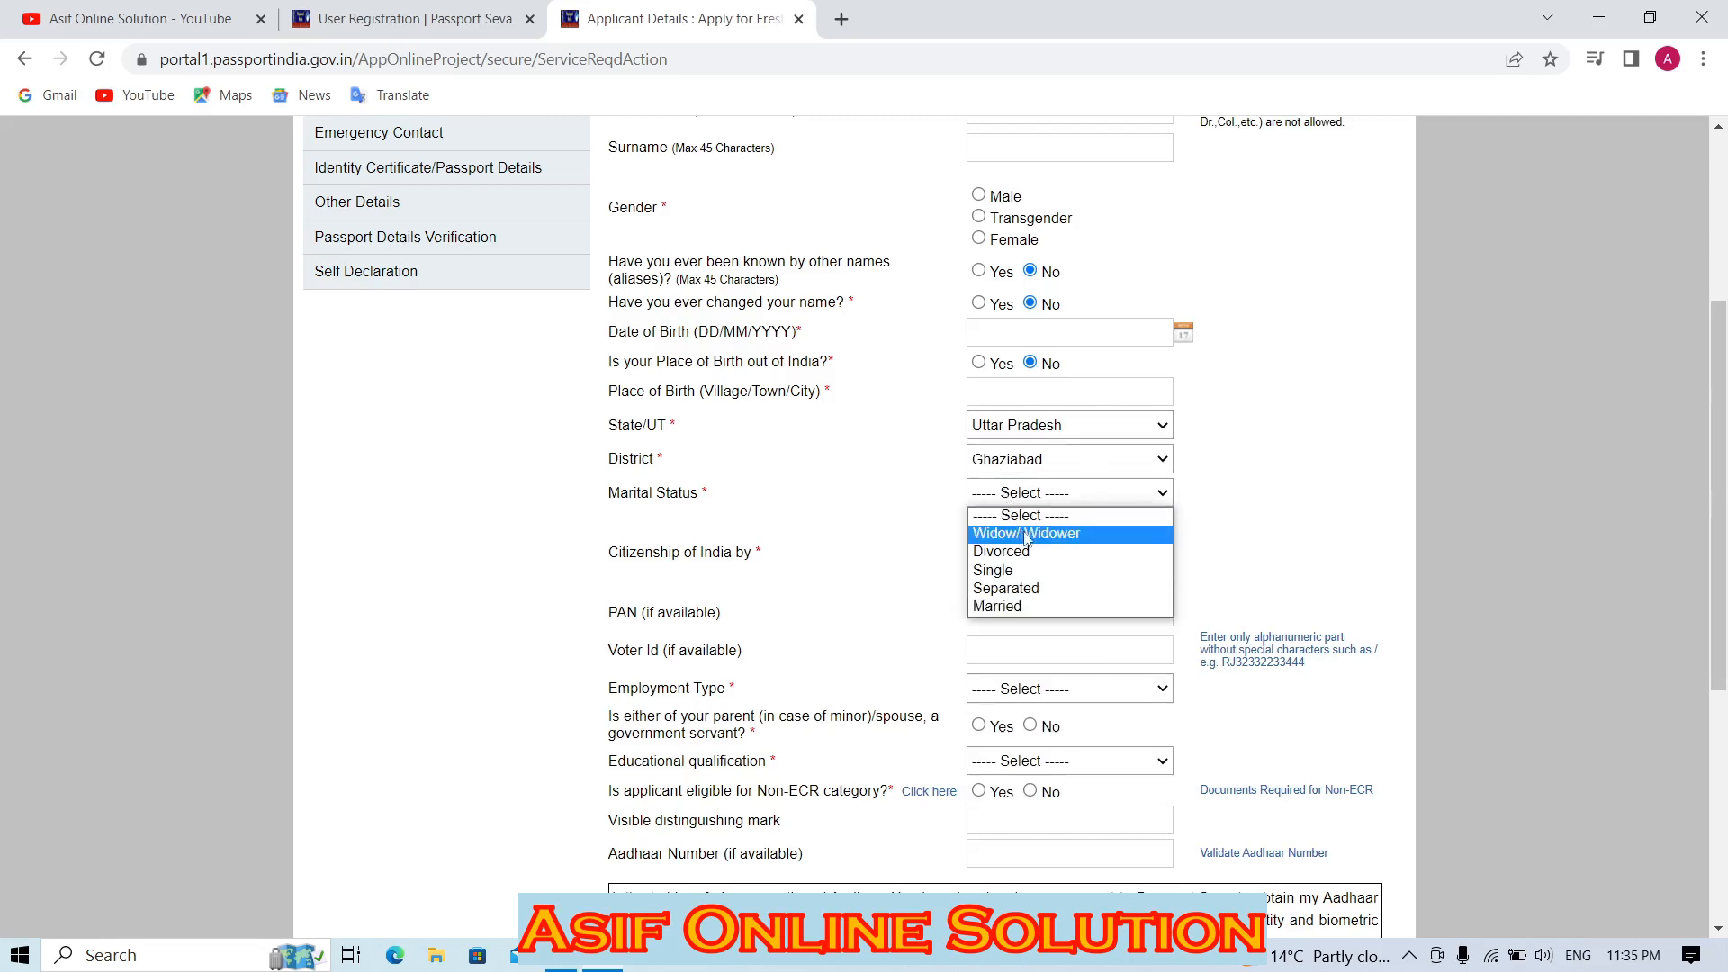
left_click(1037, 589)
left_click(1058, 504)
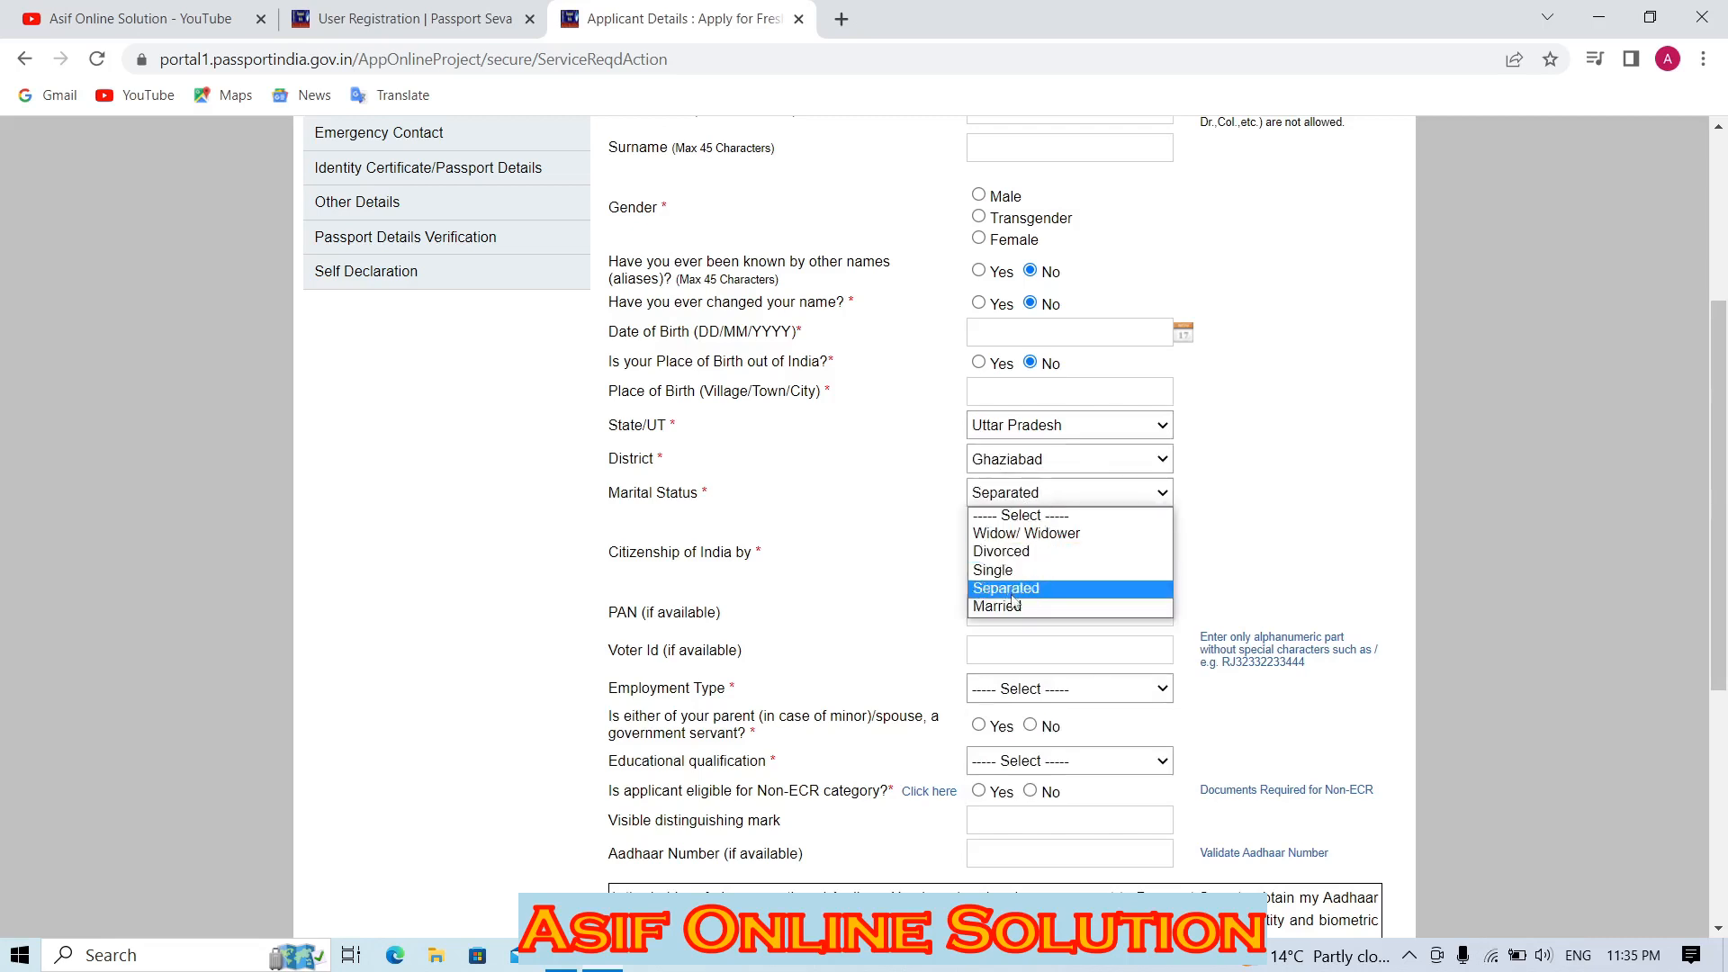
left_click(1009, 589)
Review the citizenship question and the optional PAN and Voter Id fields.
scroll(900, 405, "down", 2)
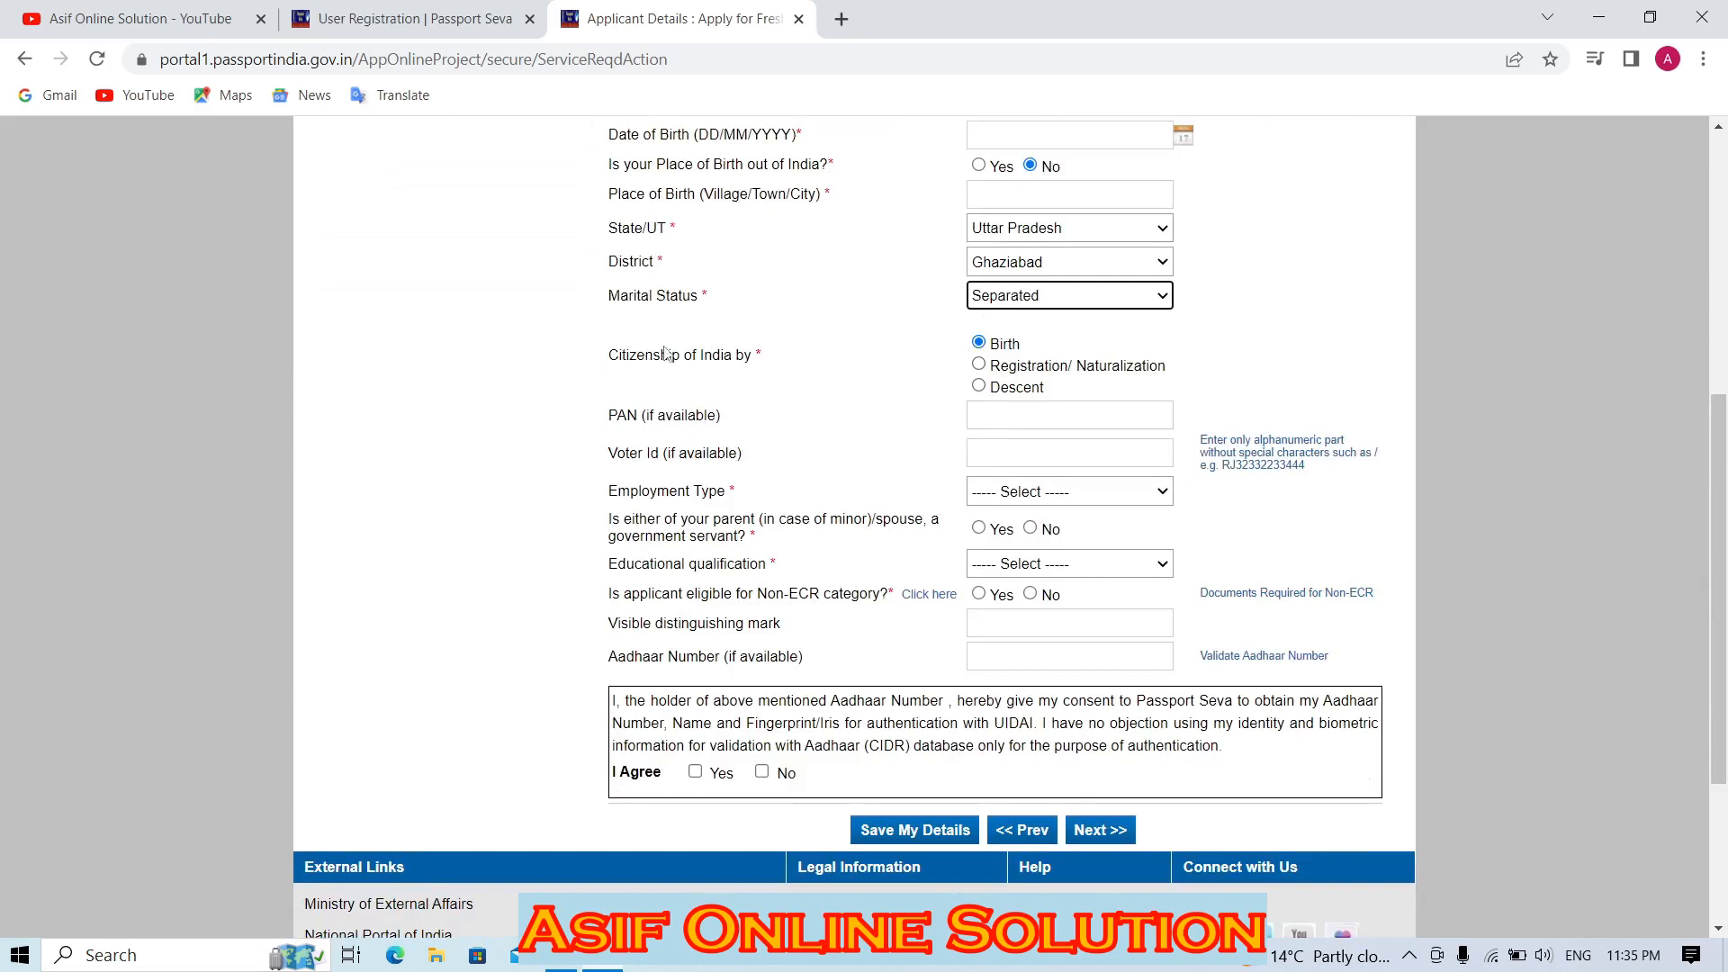
left_click_drag(666, 352, 752, 381)
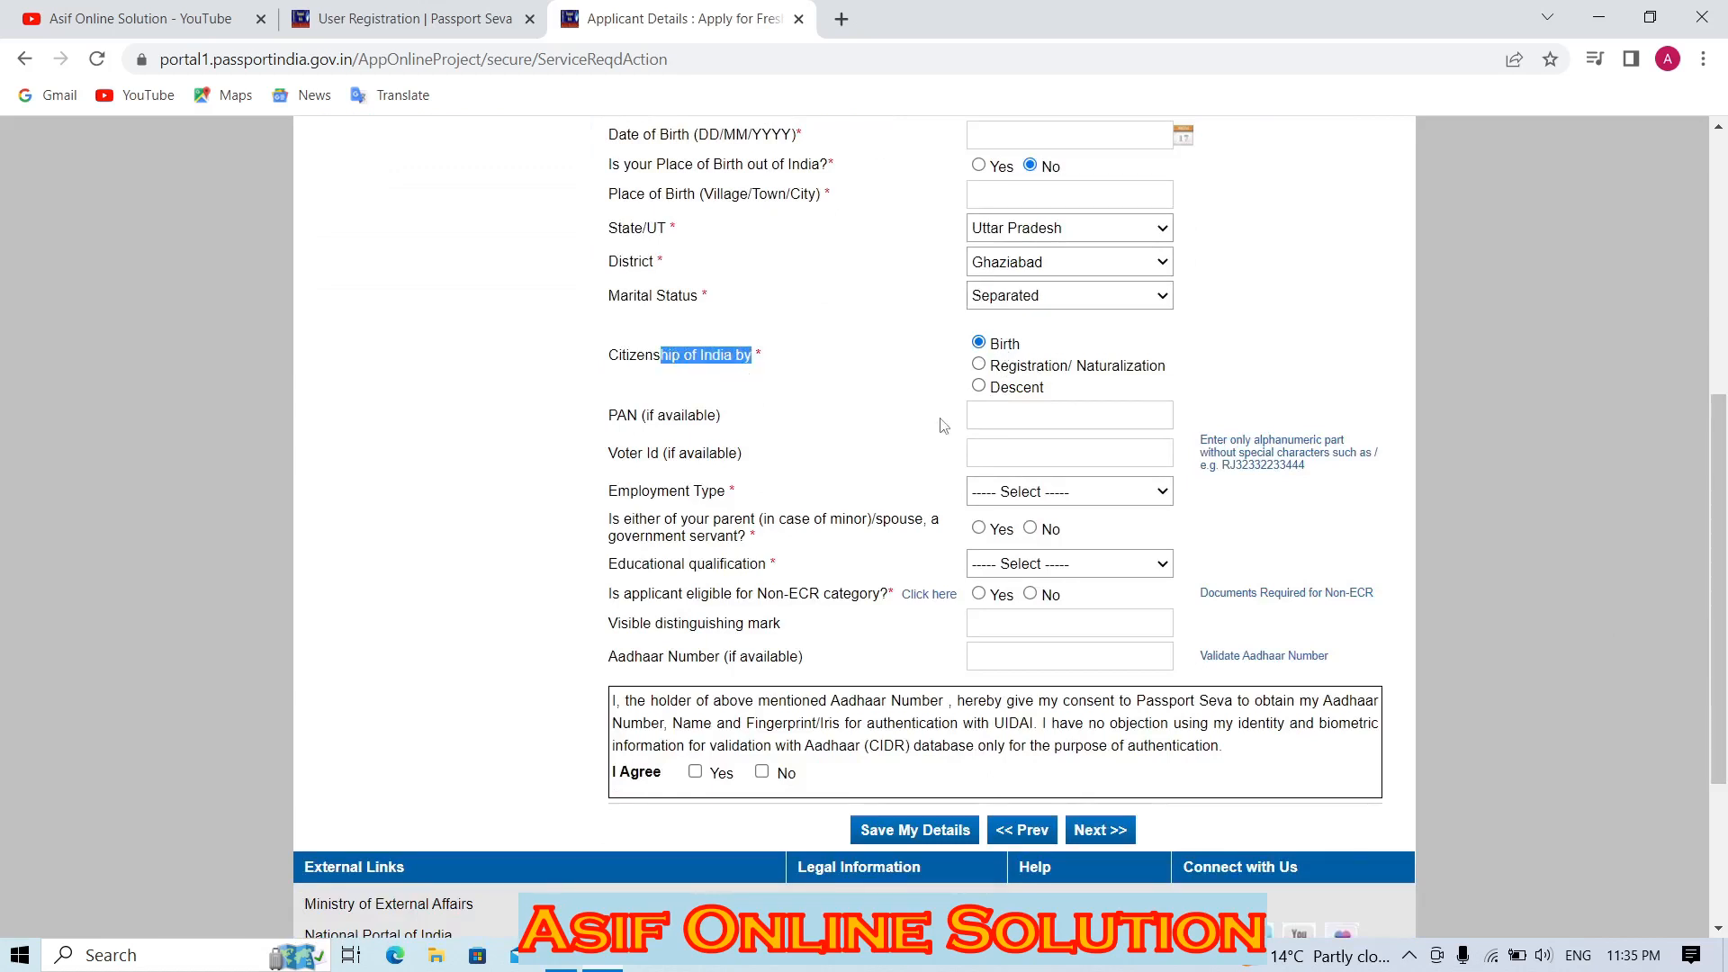
left_click(876, 415)
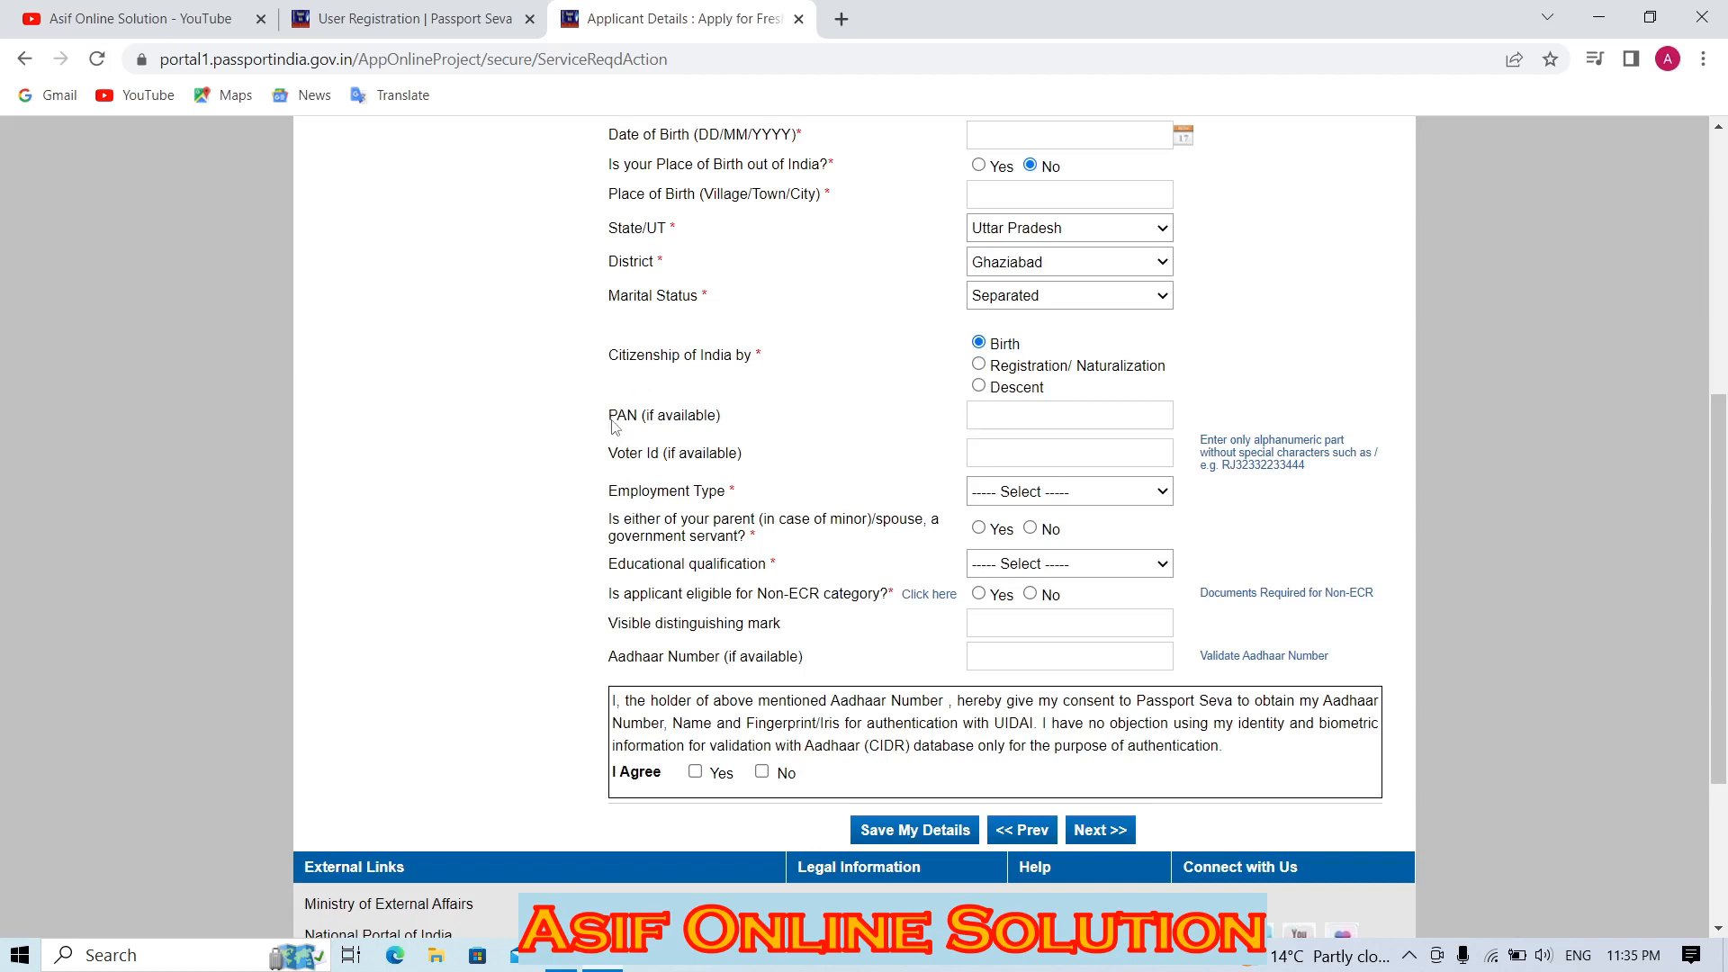
left_click_drag(609, 415, 1003, 462)
left_click(875, 462)
left_click(980, 417)
left_click(976, 453)
left_click(932, 452)
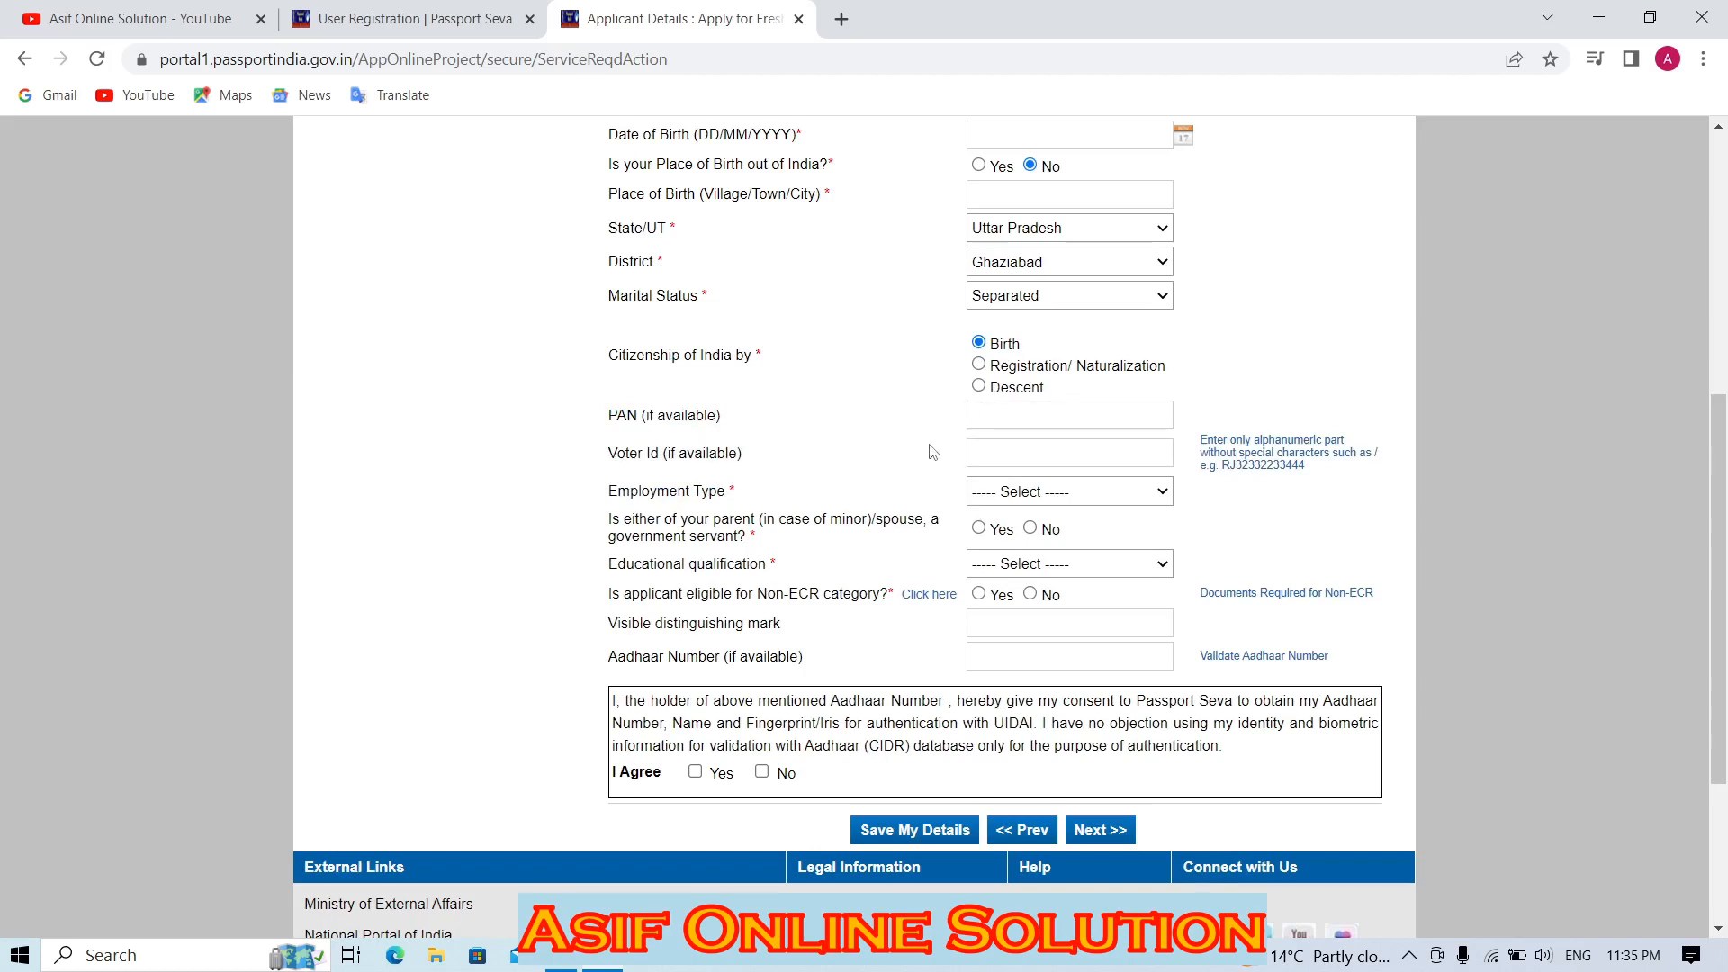
Set the employment type to Self Employed.
left_click(1014, 493)
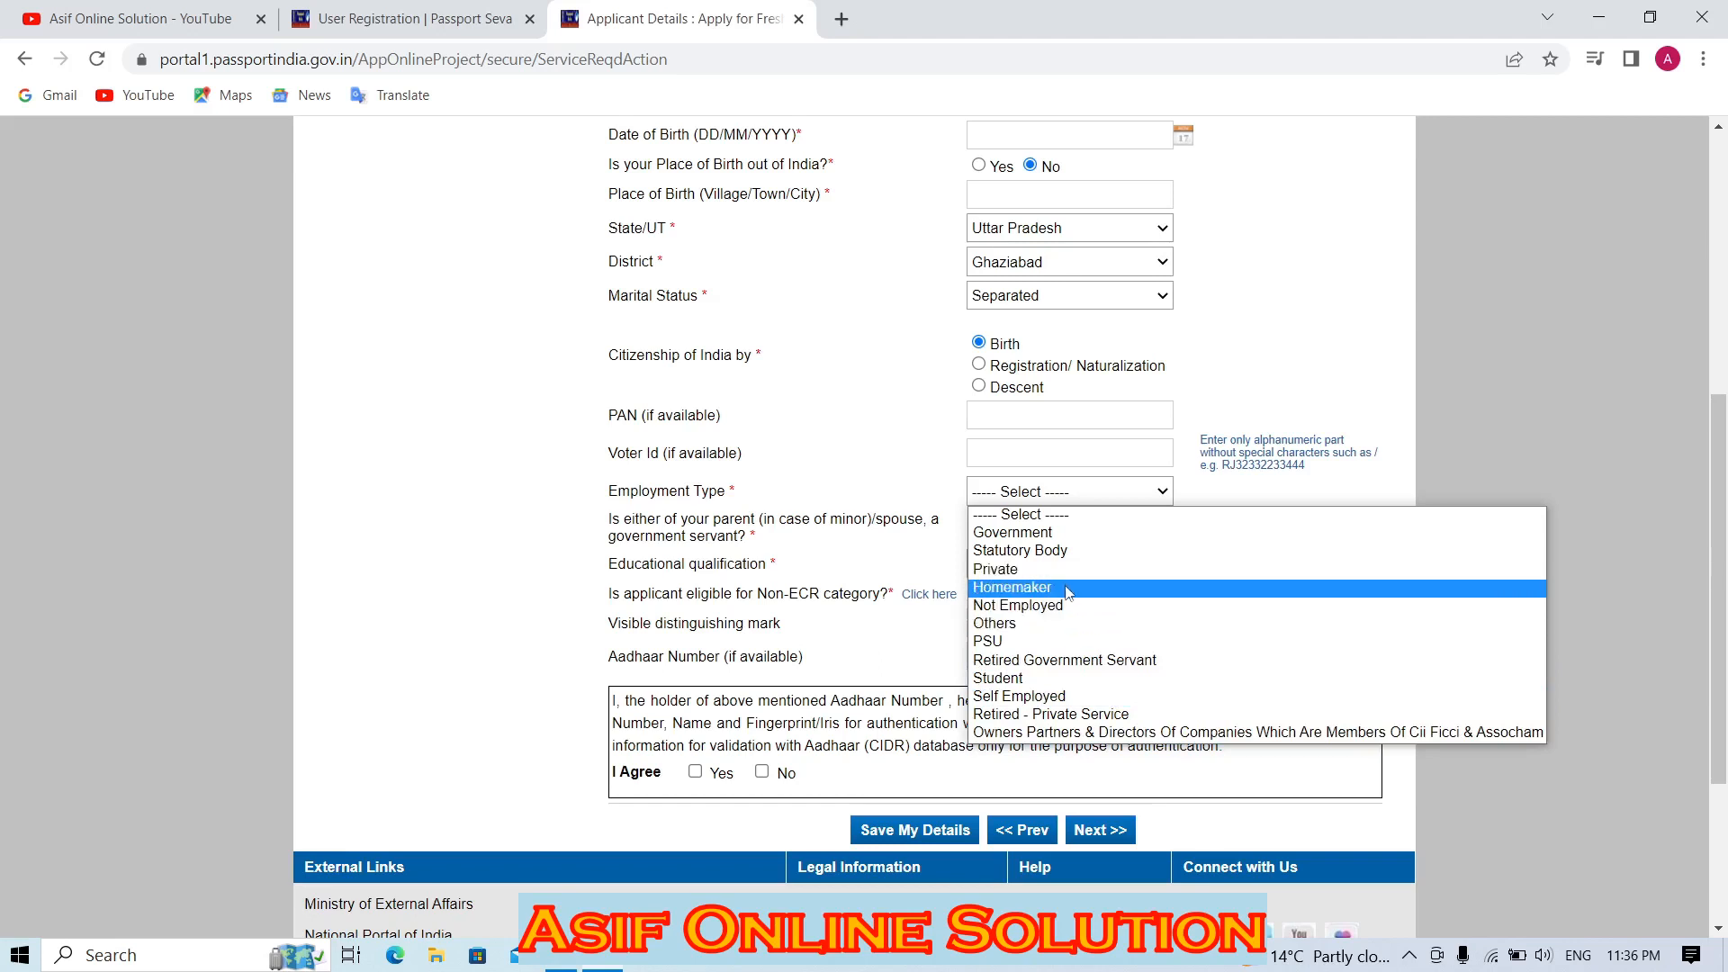
left_click(1131, 686)
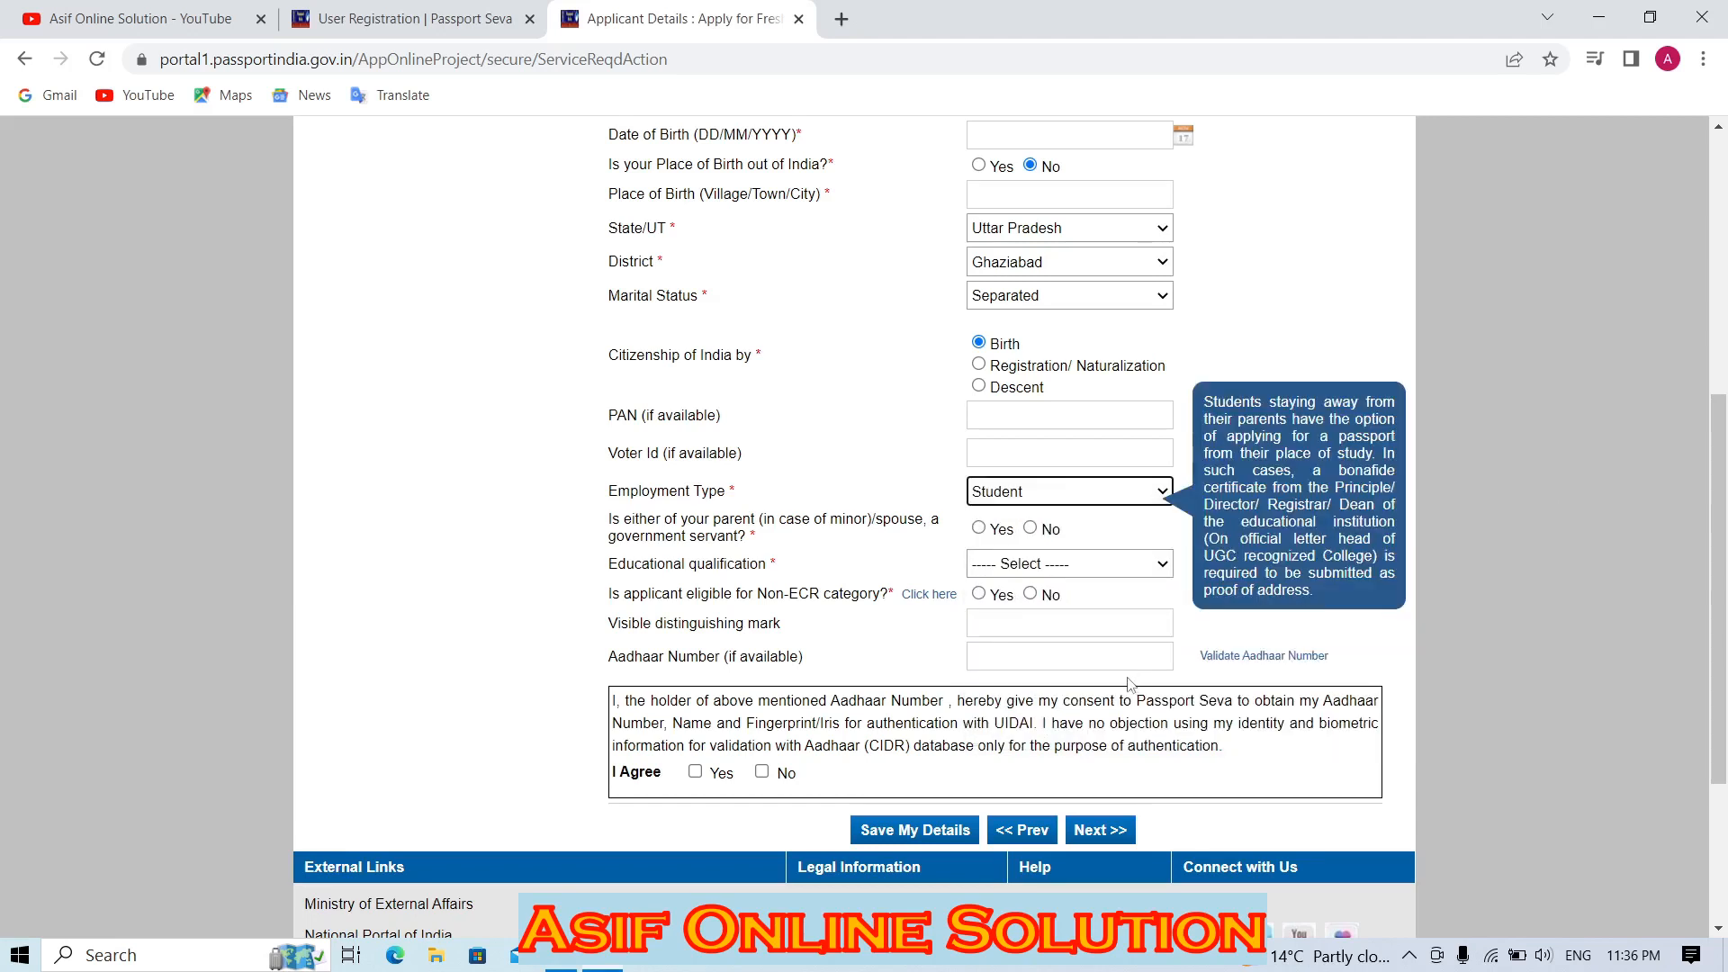
left_click(1037, 492)
left_click(1062, 694)
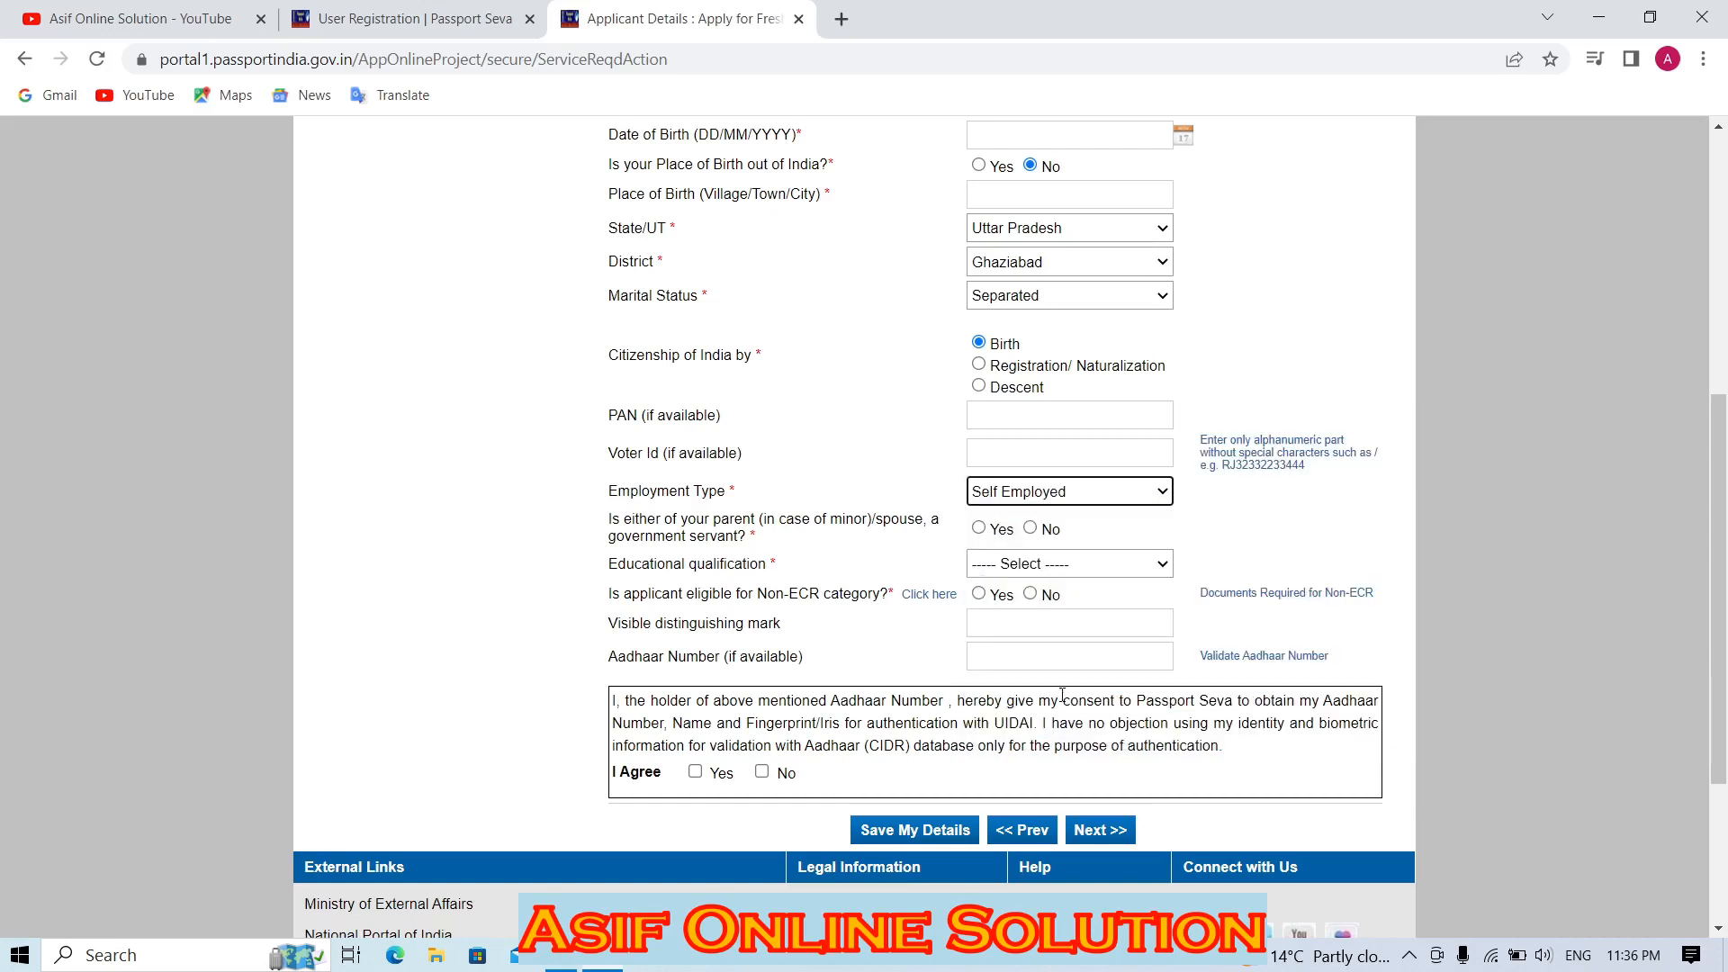
left_click(869, 491)
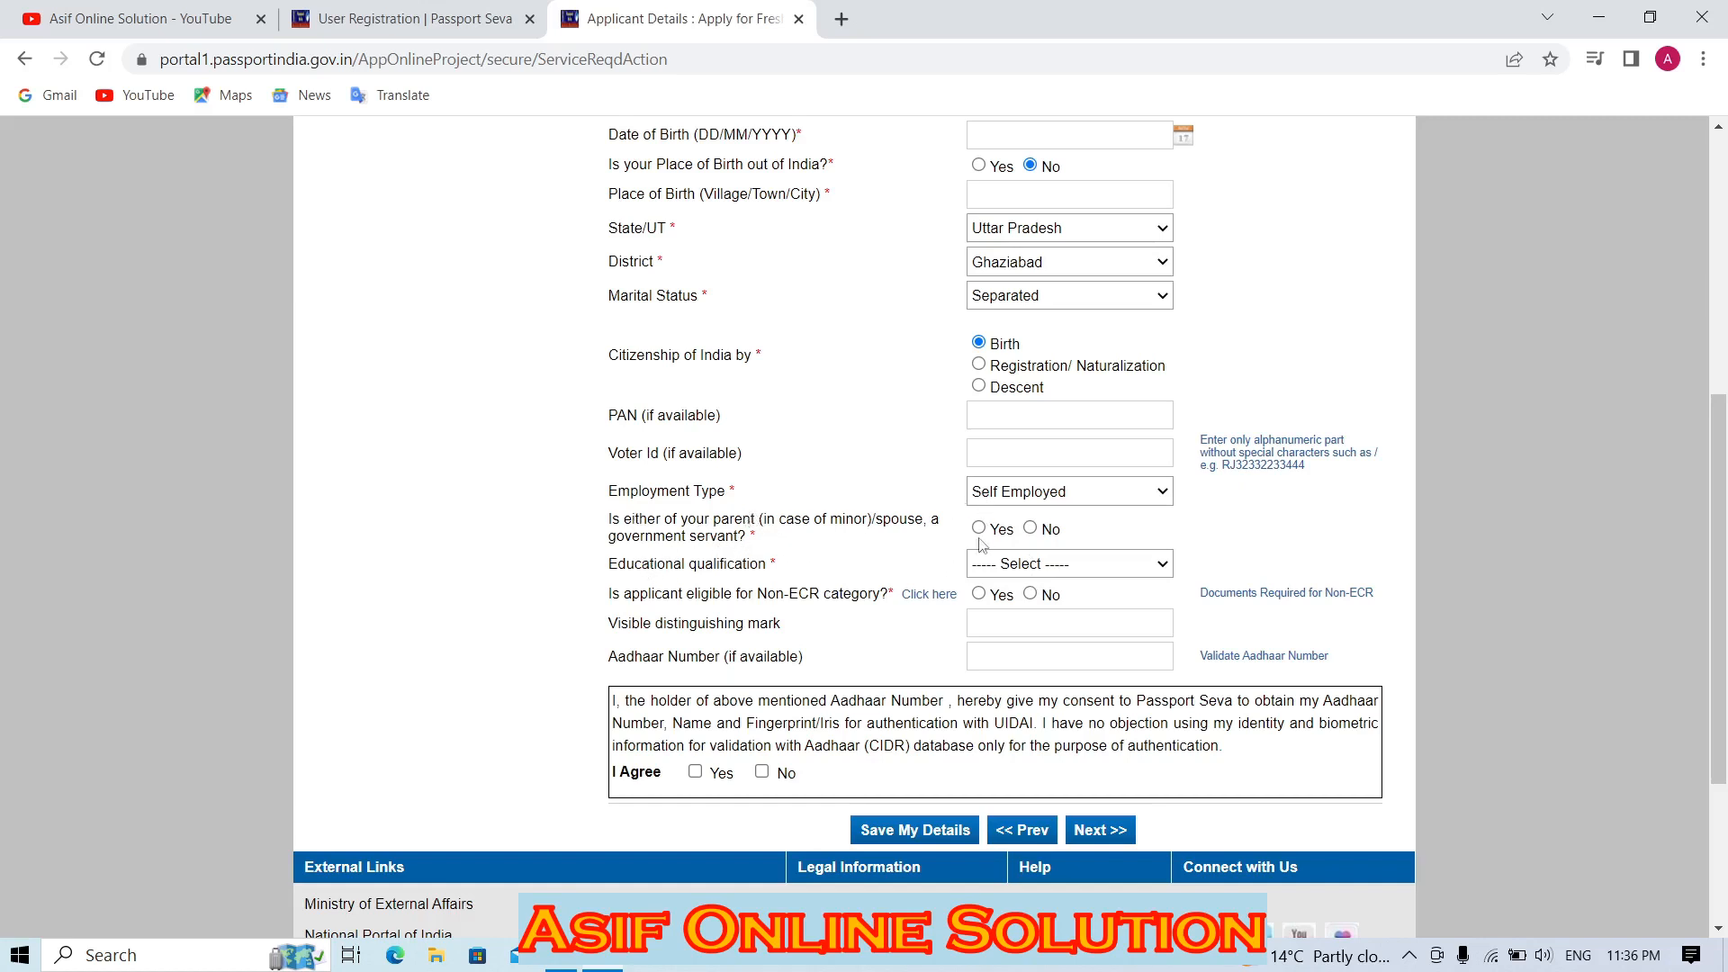
Answer No to being a government servant's child or spouse.
left_click_drag(779, 520, 826, 522)
left_click(1030, 528)
left_click(666, 531)
Set the educational qualification to 10th Pass And Above.
left_click_drag(627, 565, 758, 567)
left_click(1028, 566)
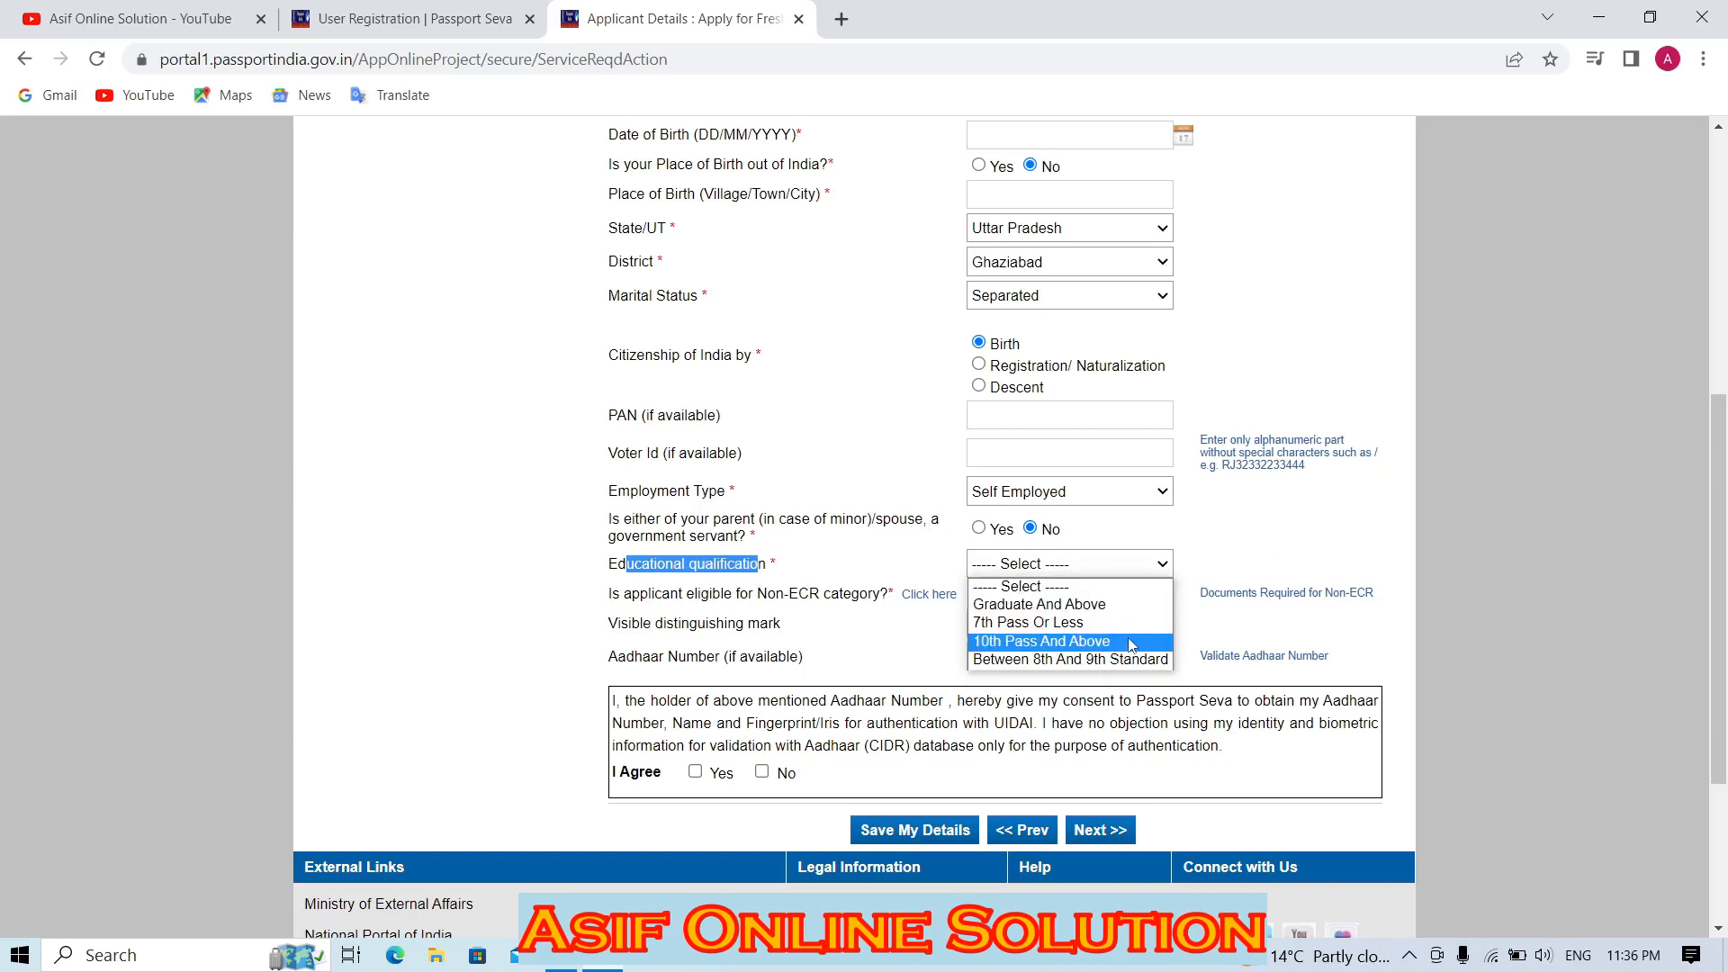
left_click(1076, 622)
left_click(1077, 574)
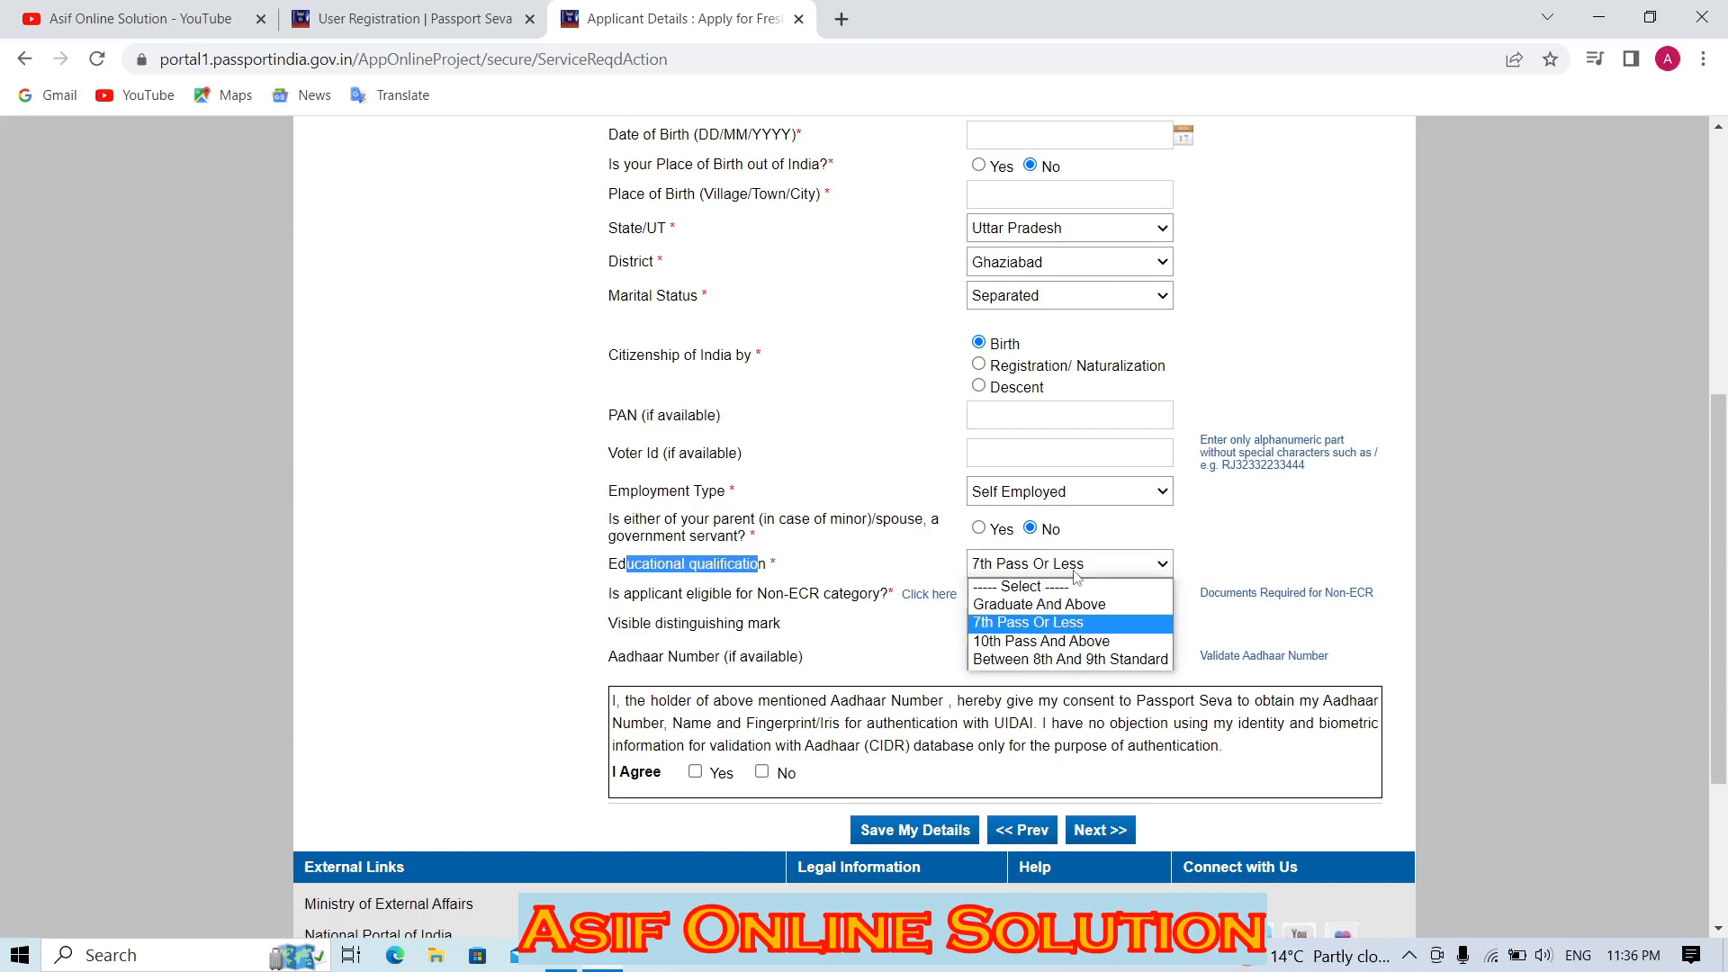
left_click(1044, 641)
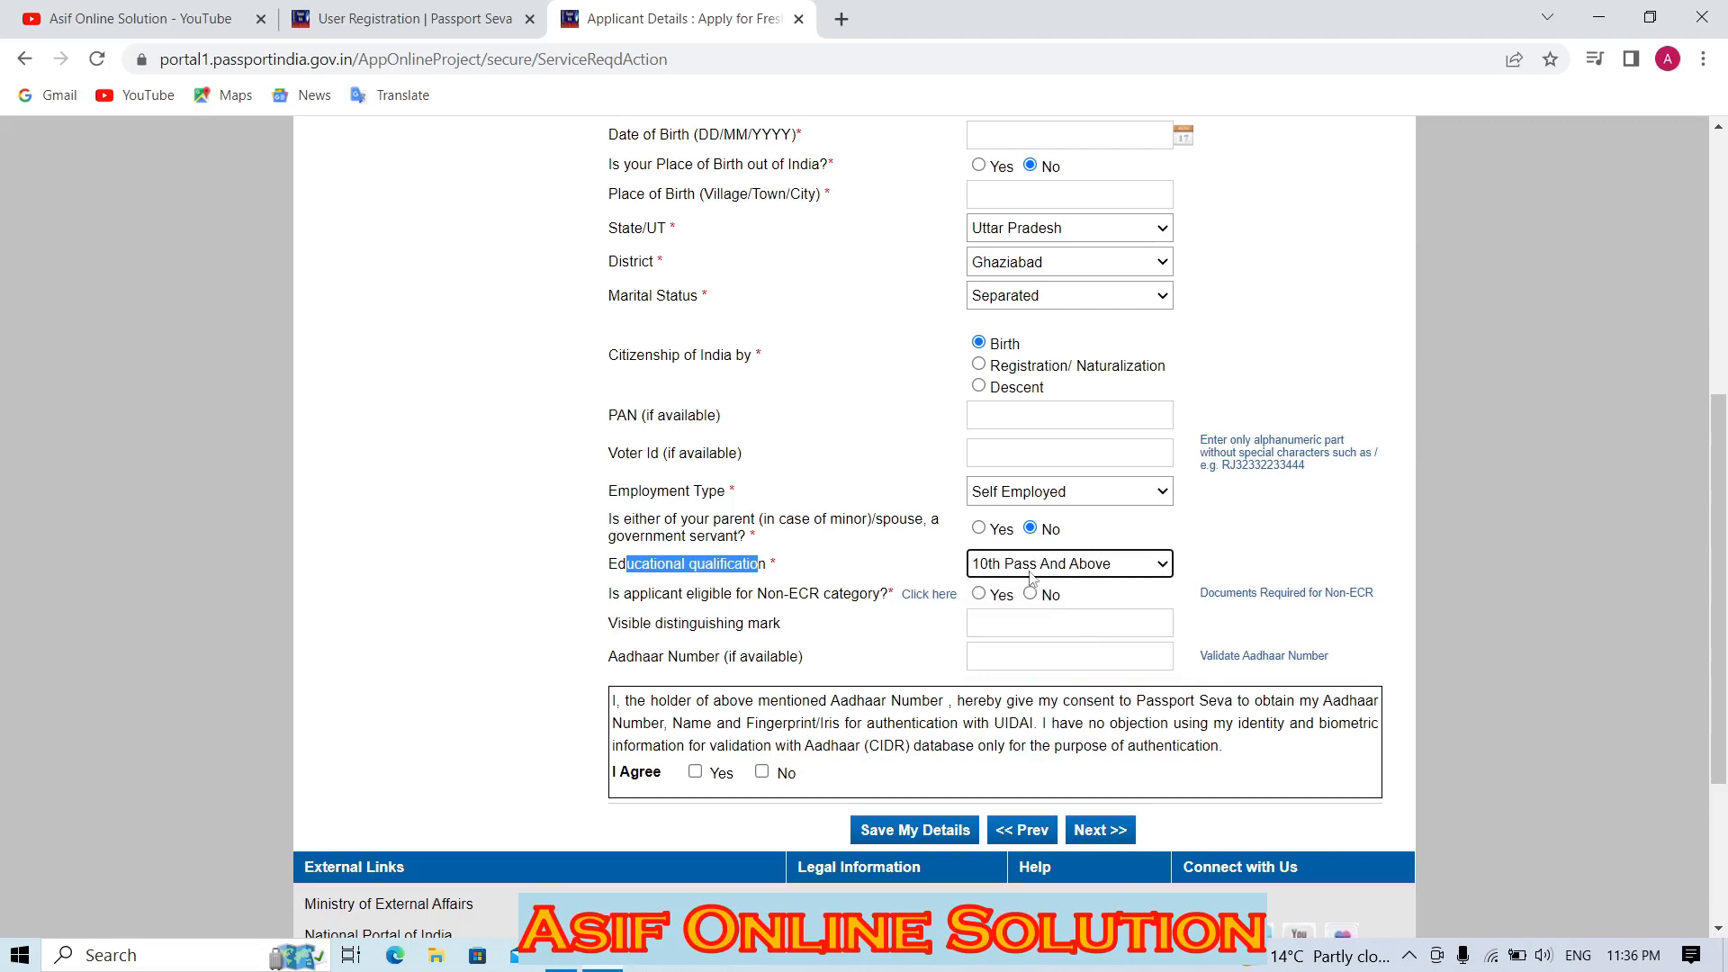
scroll(1224, 562, "down", 2)
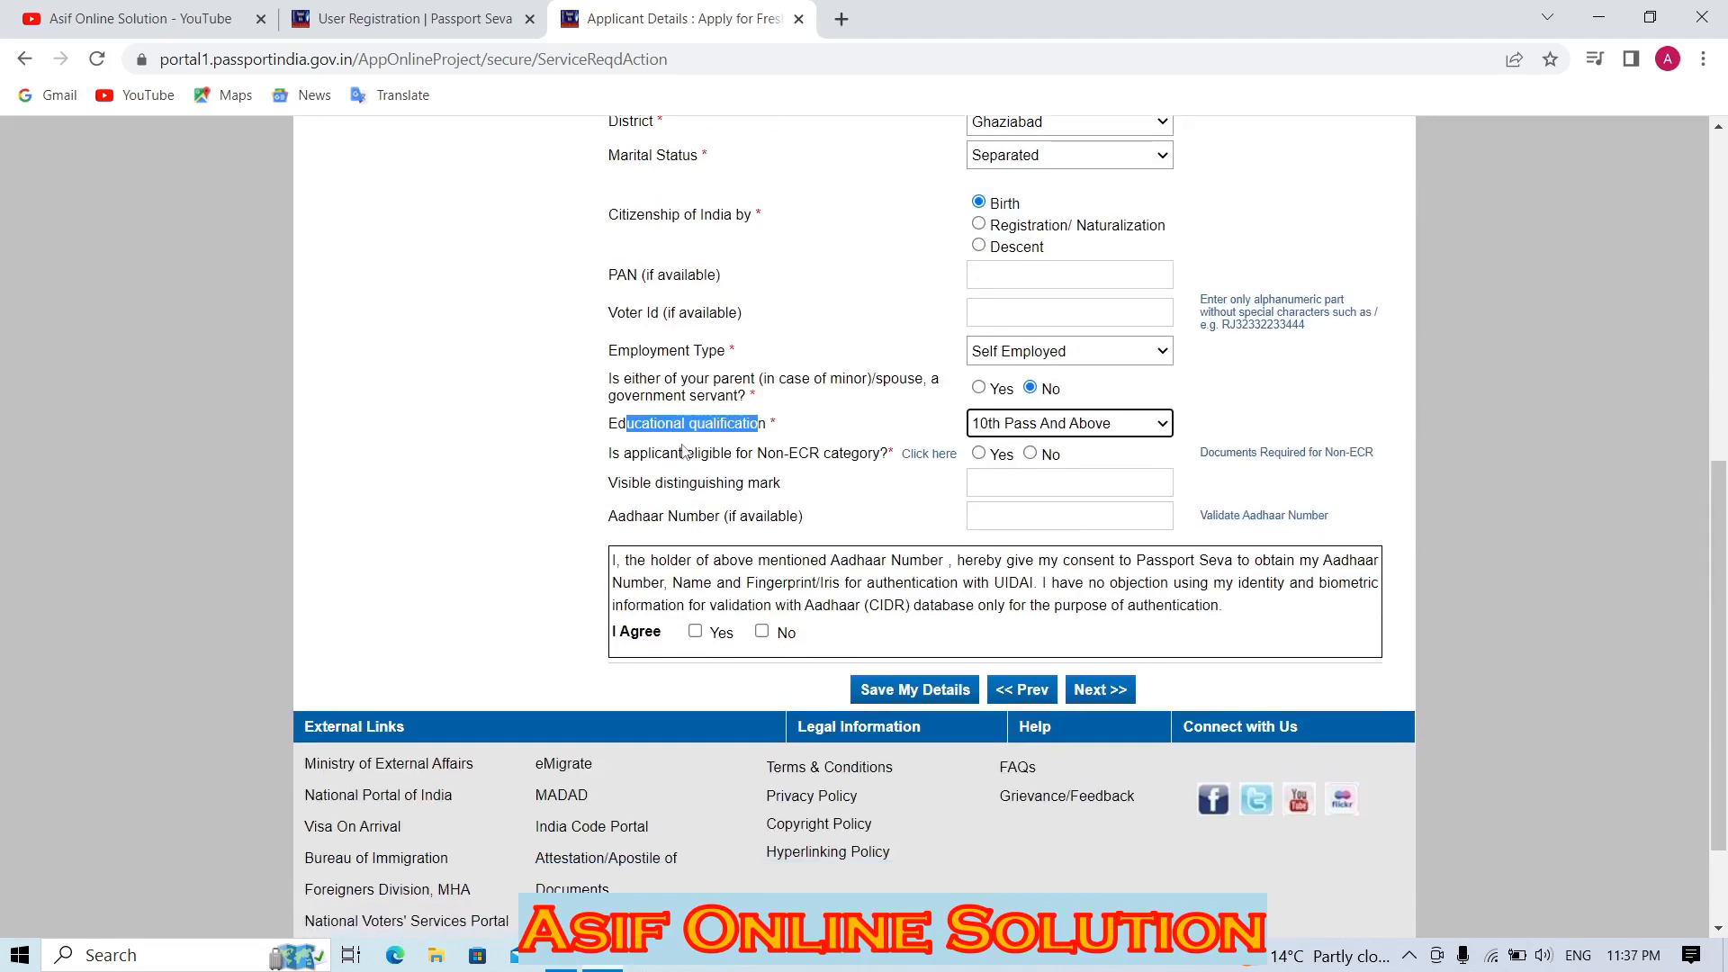
Try the Graduate and 7th Pass qualification options, then settle back on 10th Pass And Above.
left_click_drag(686, 454, 873, 466)
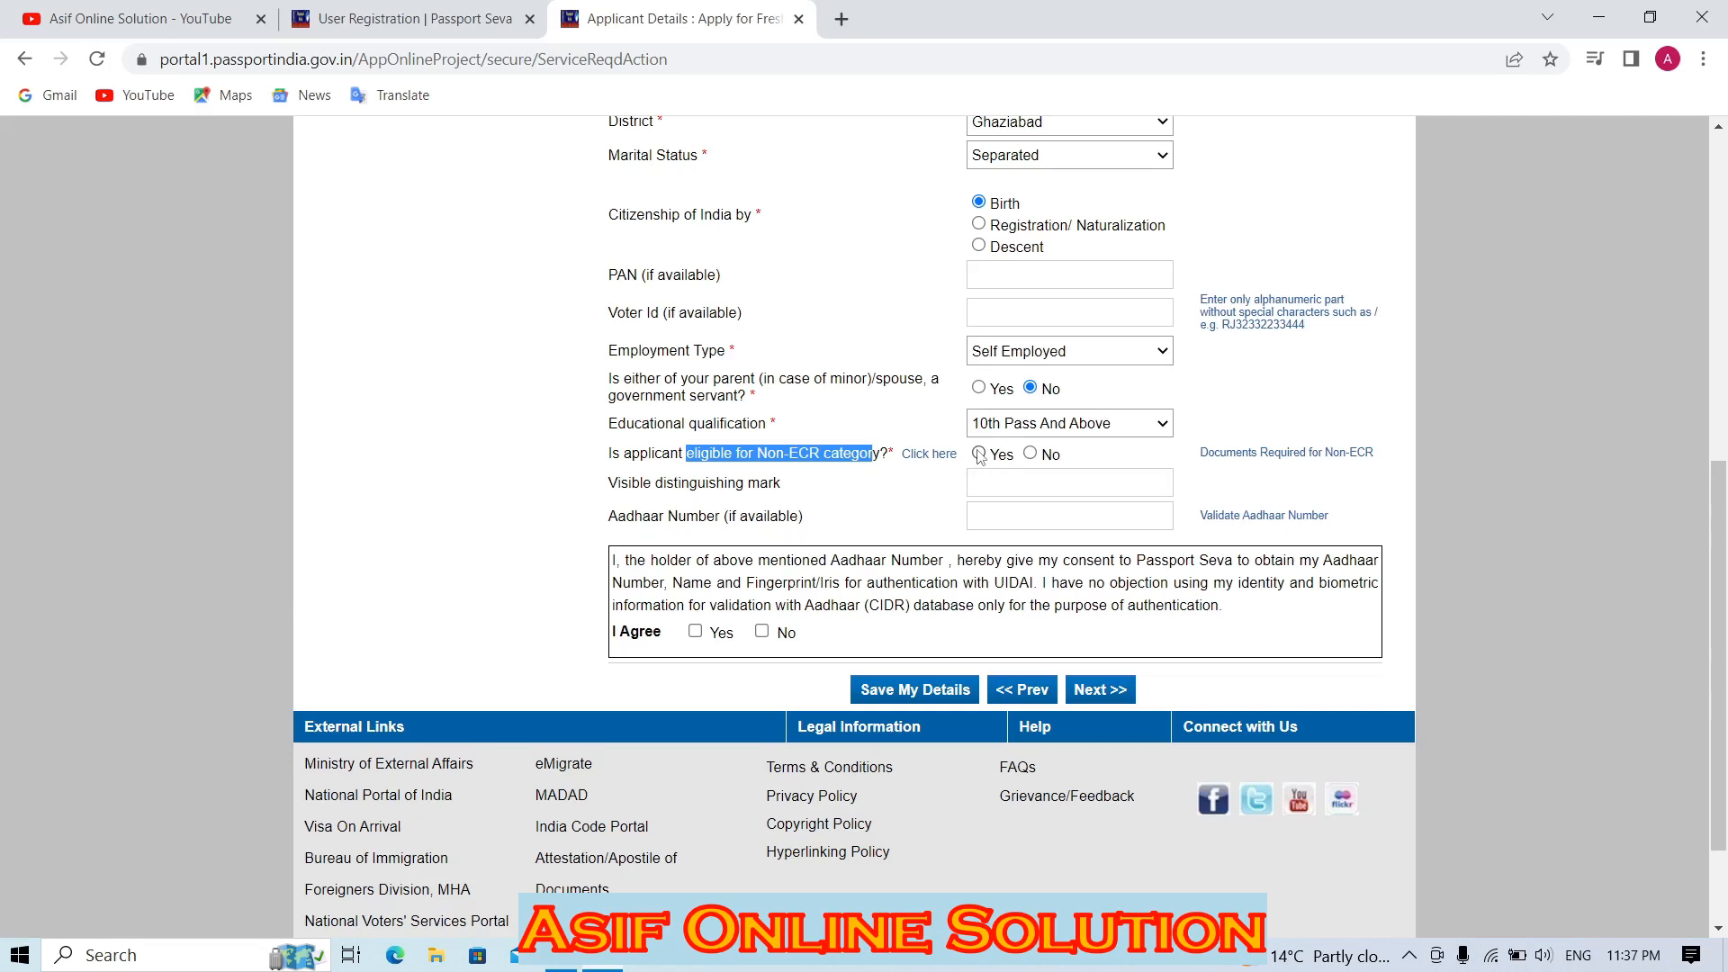
left_click(1002, 426)
left_click(994, 472)
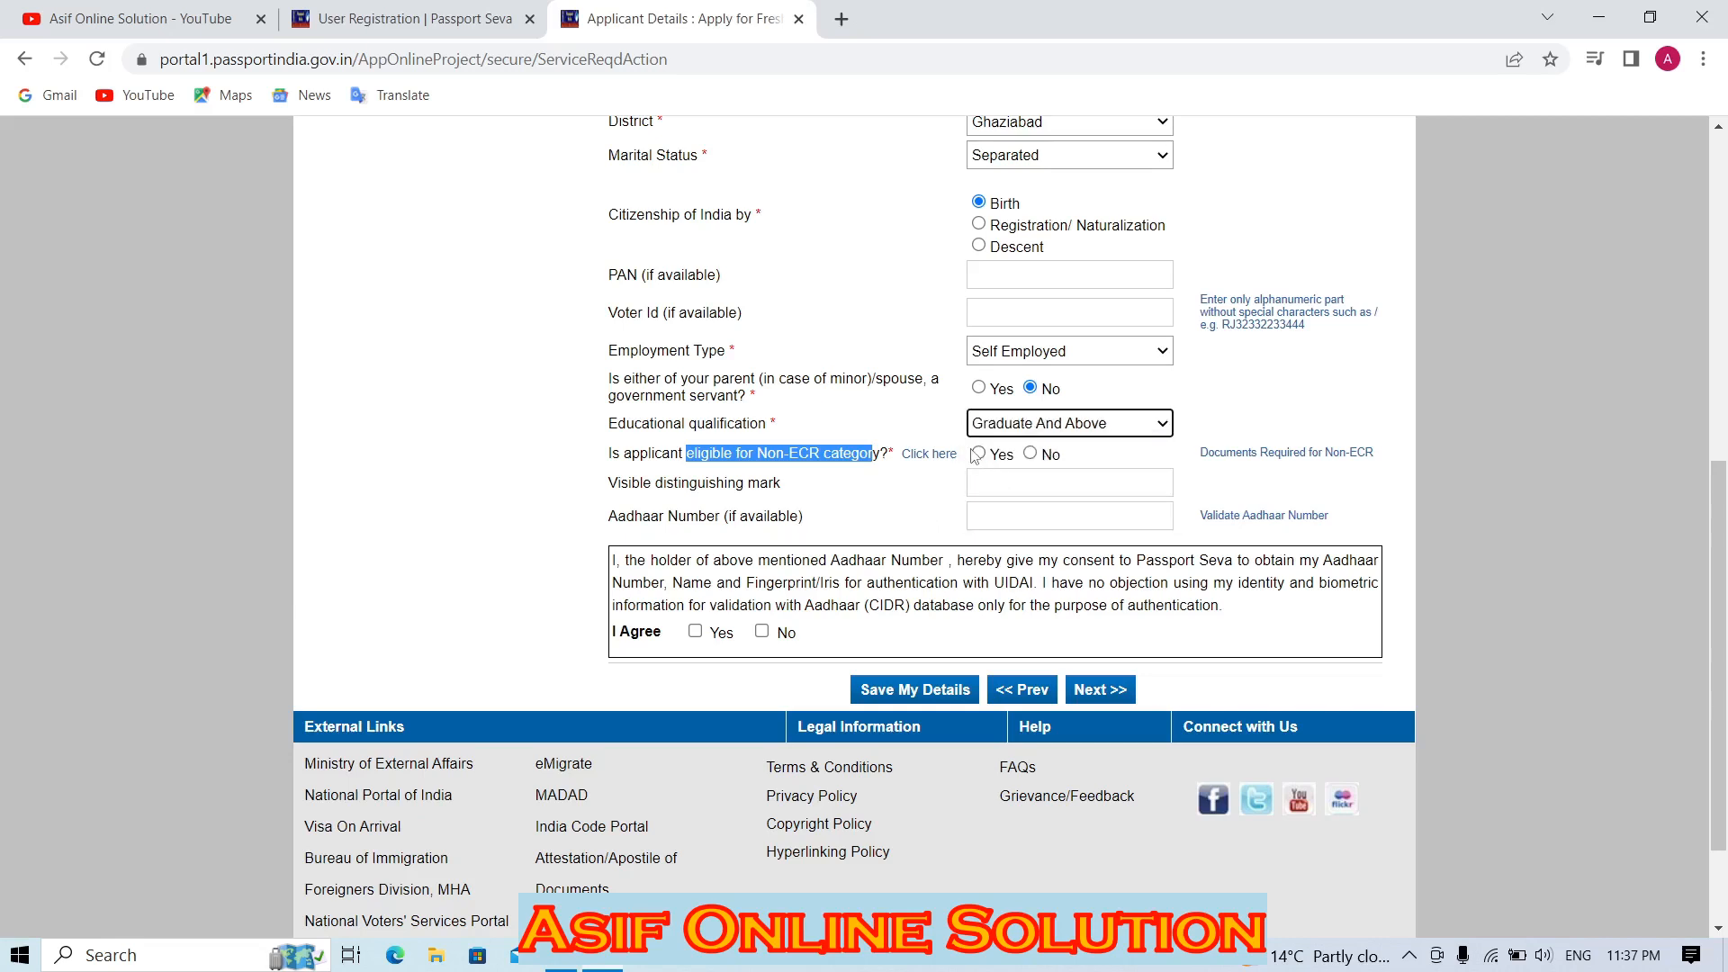
left_click(979, 455)
left_click(1008, 423)
left_click(1020, 481)
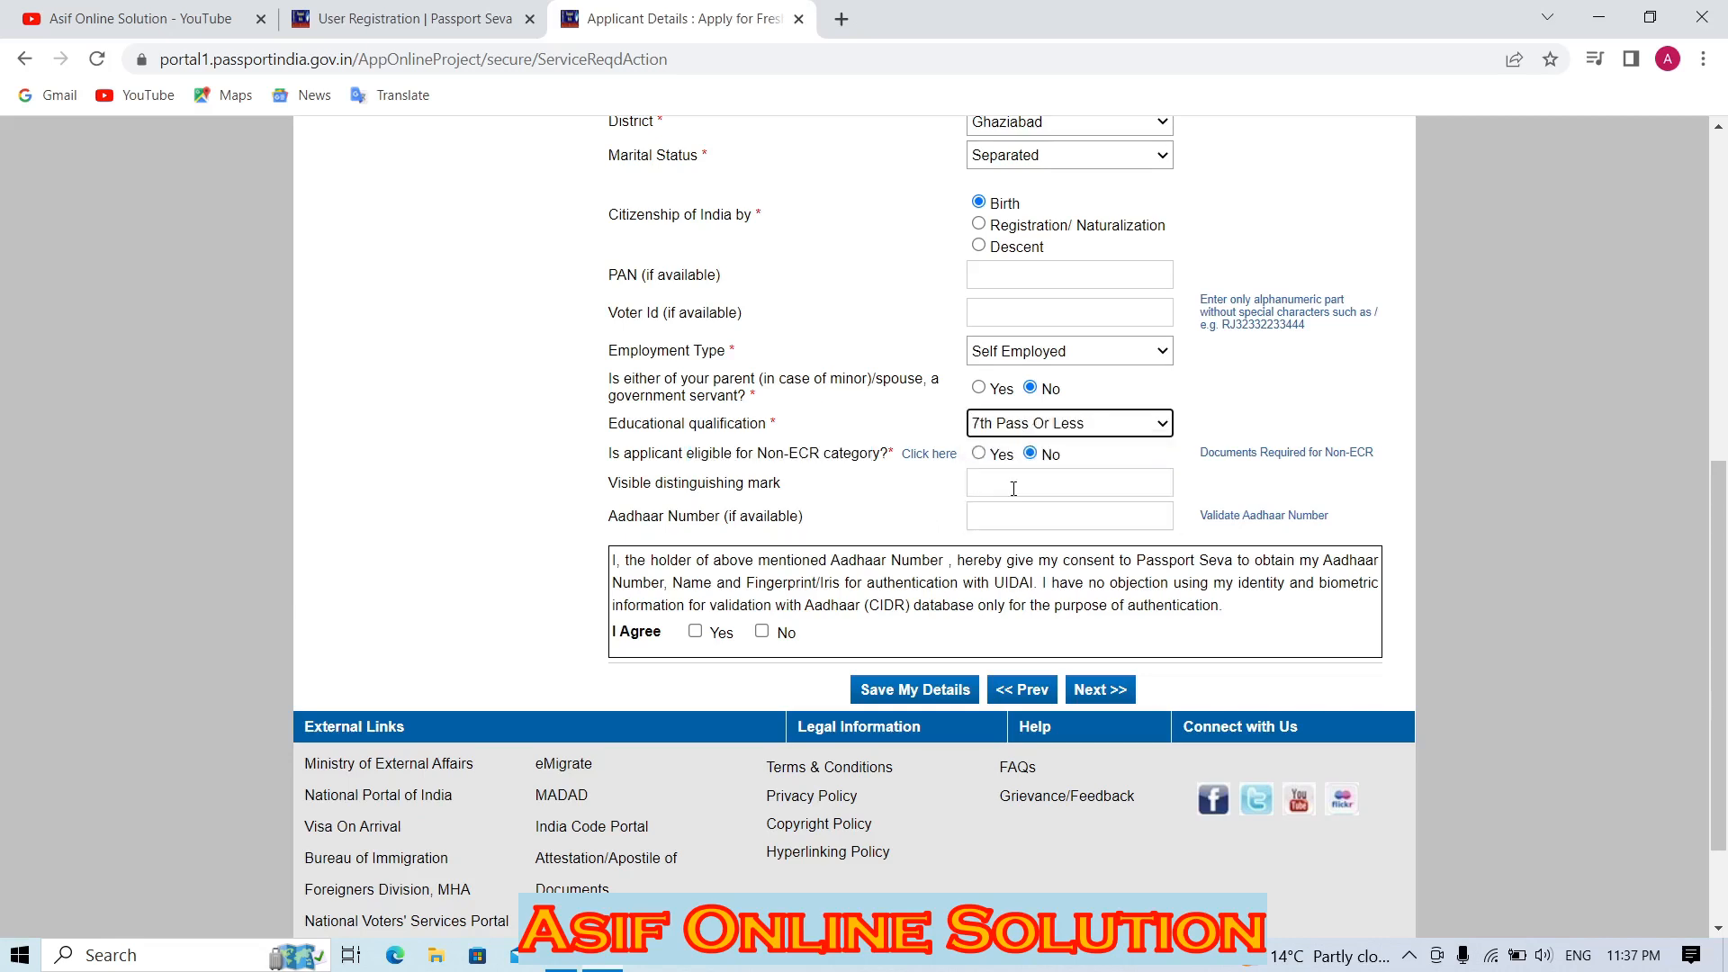
left_click(1041, 424)
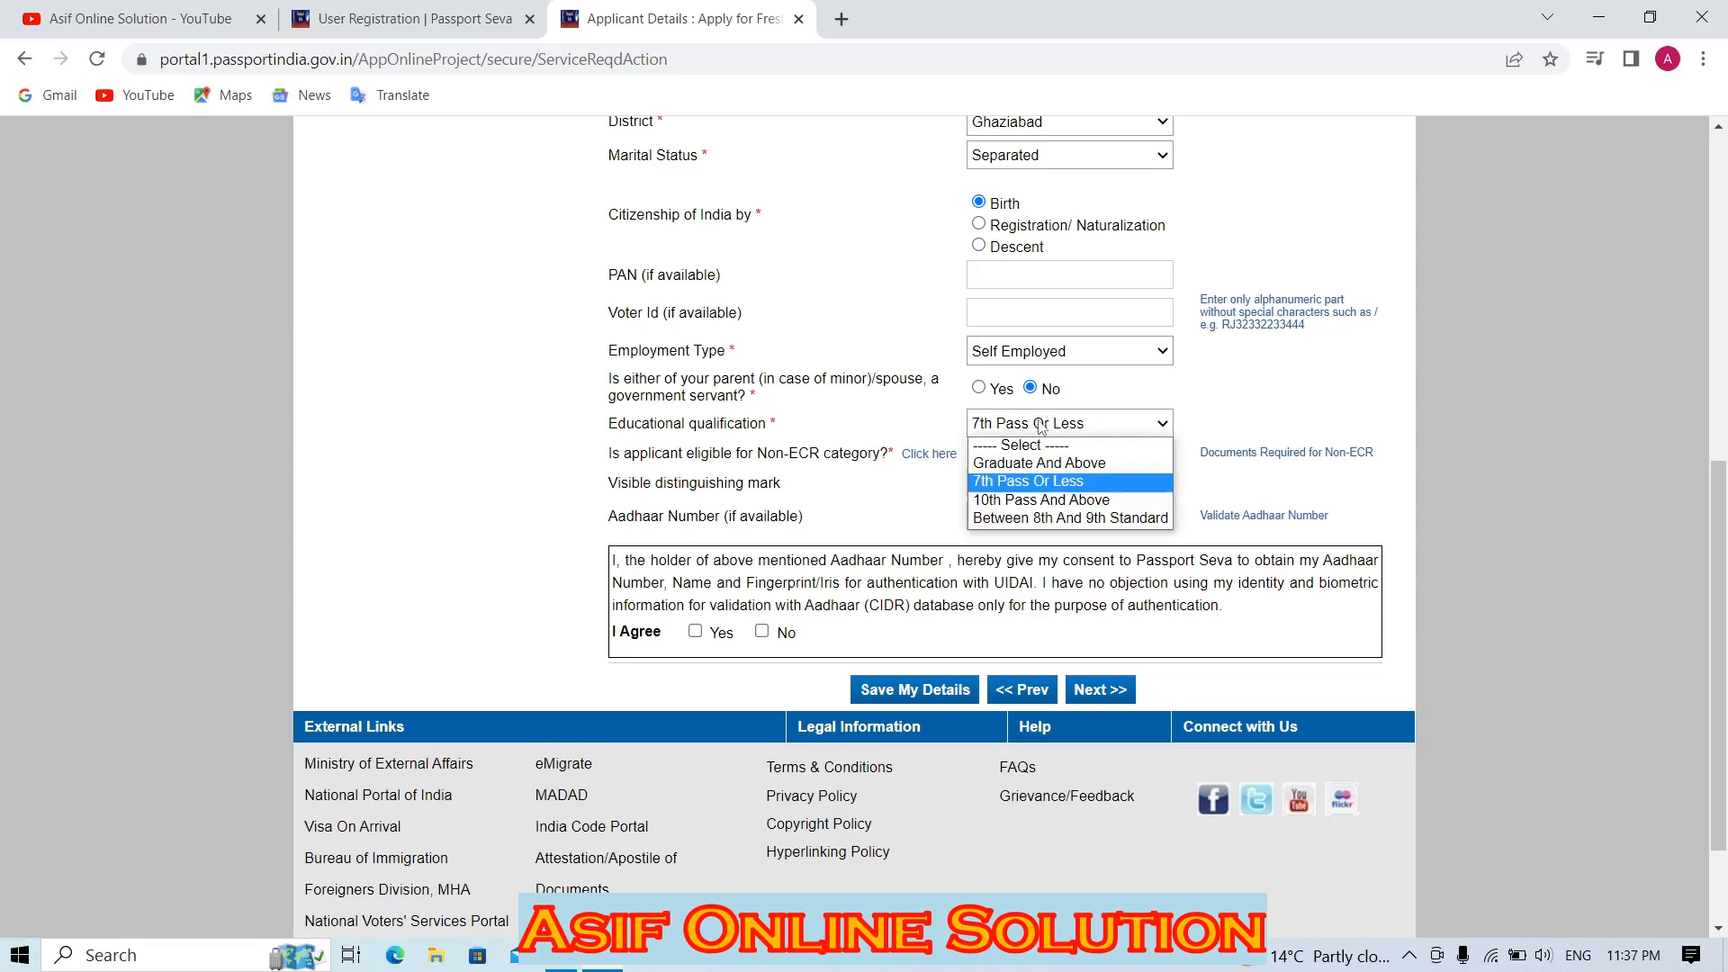
left_click(1030, 481)
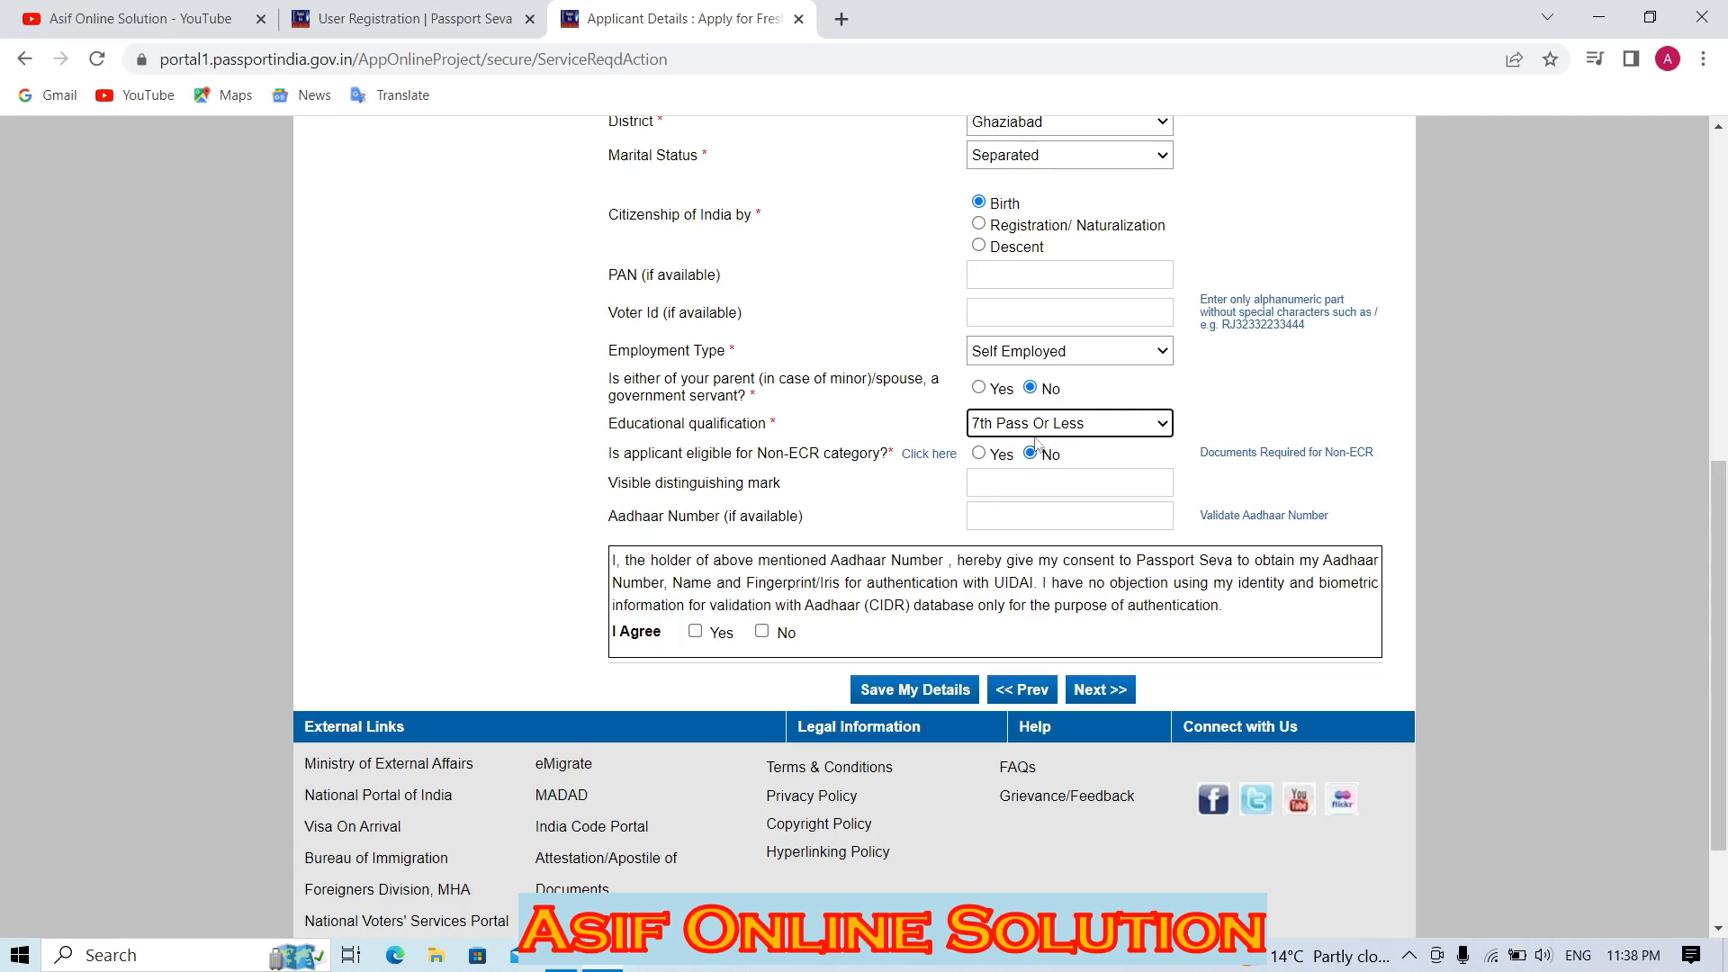
left_click(1035, 425)
left_click(1008, 500)
Consent to Aadhaar-based authentication and move on to Family Details.
left_click(1004, 482)
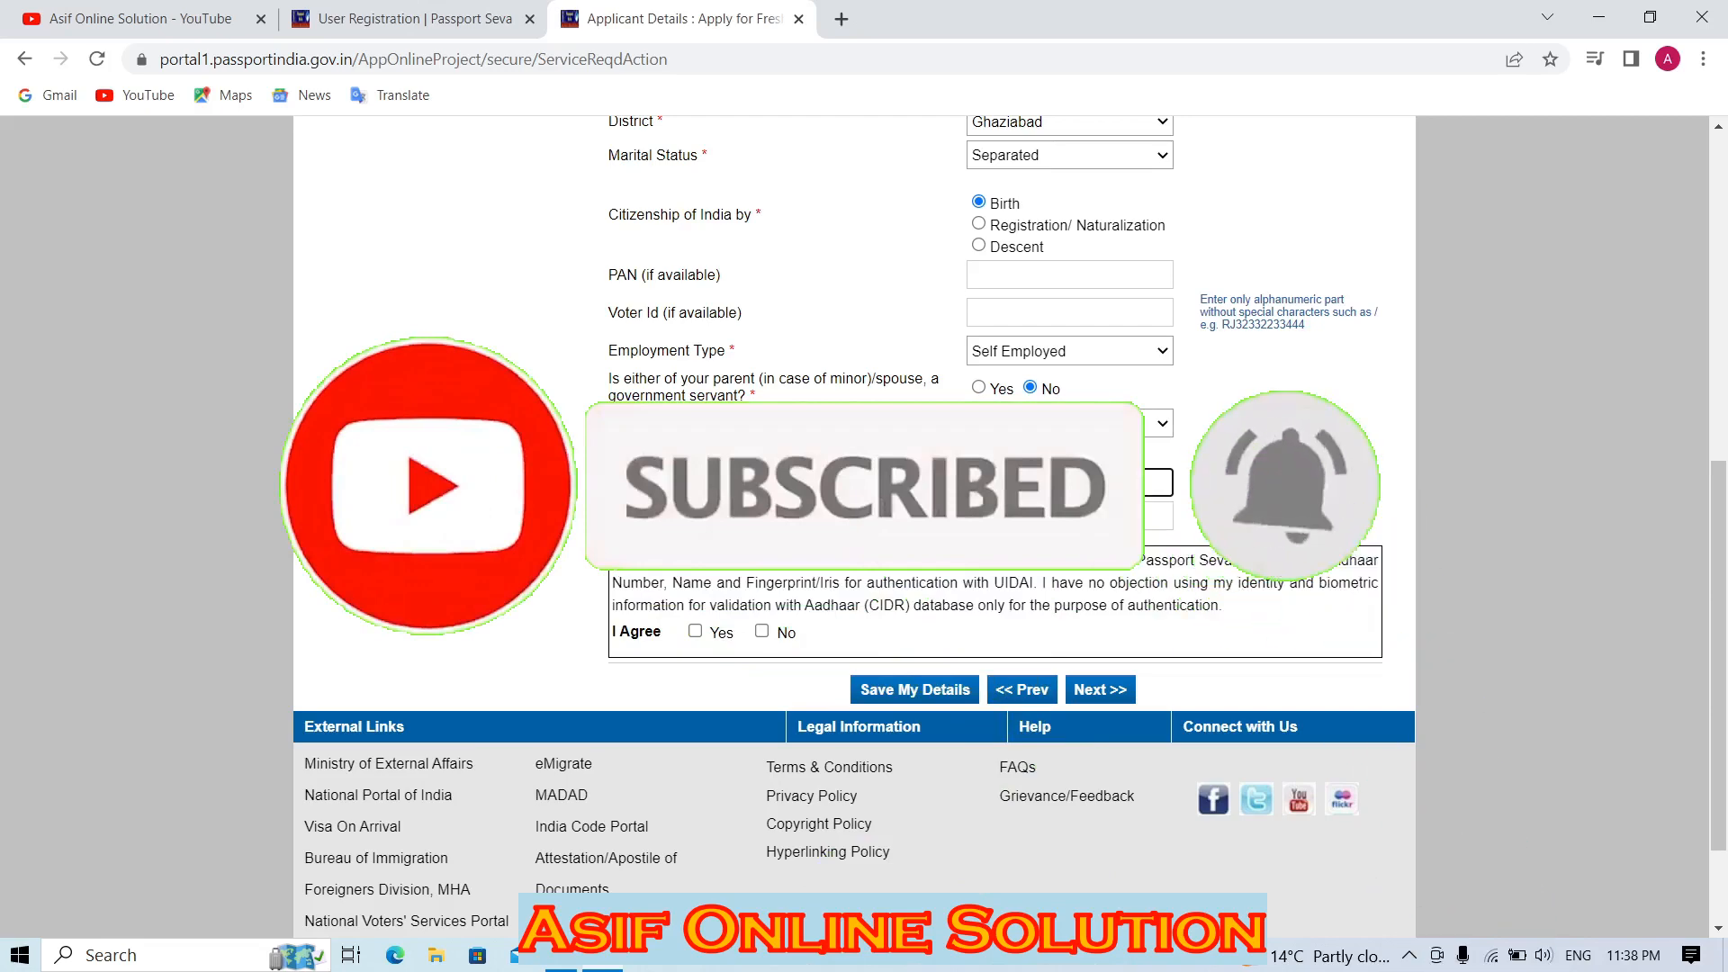
left_click(695, 631)
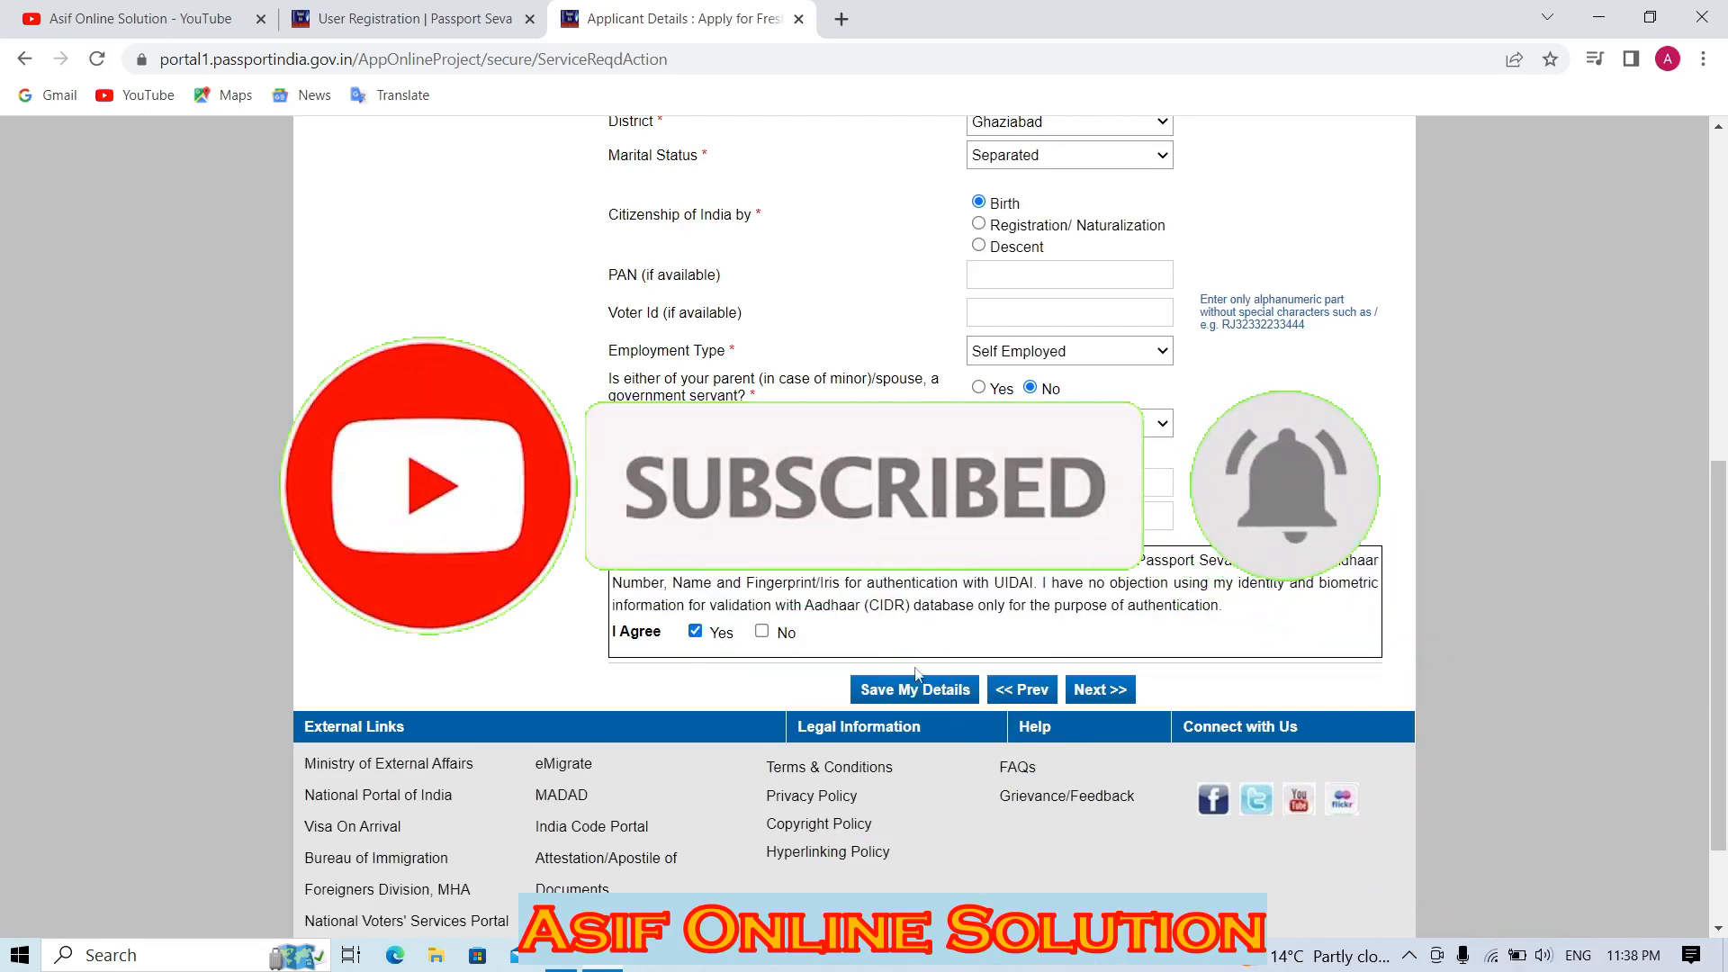
left_click_drag(1721, 683, 1722, 431)
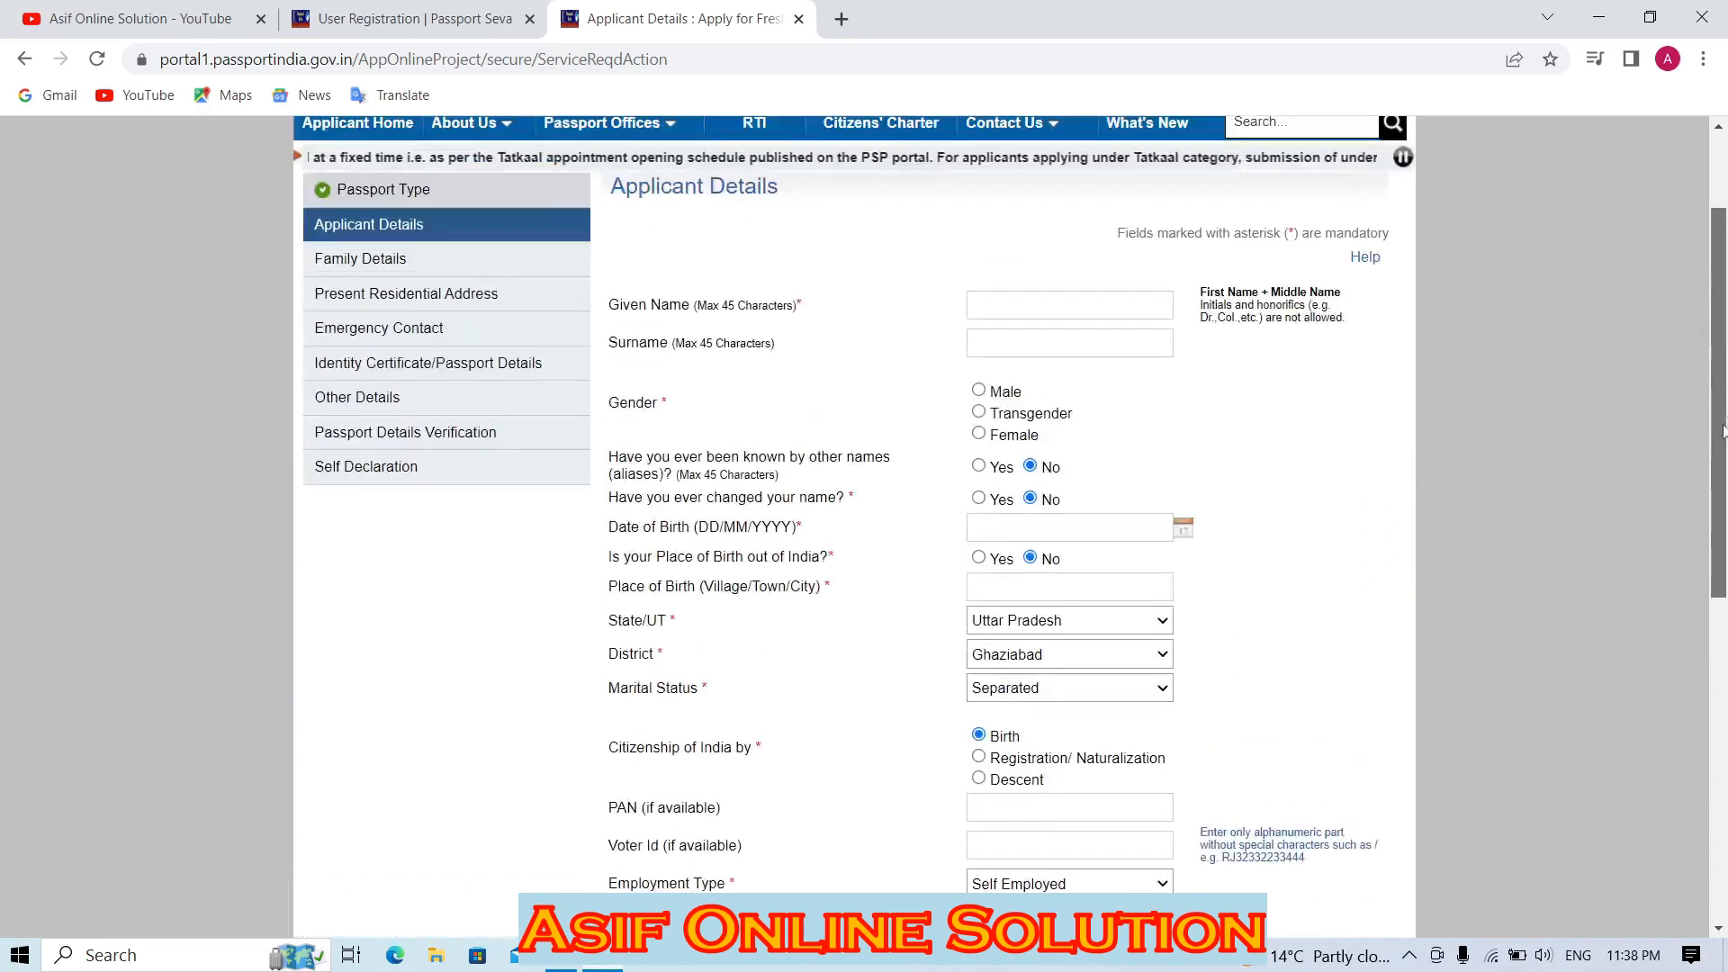
left_click(1014, 303)
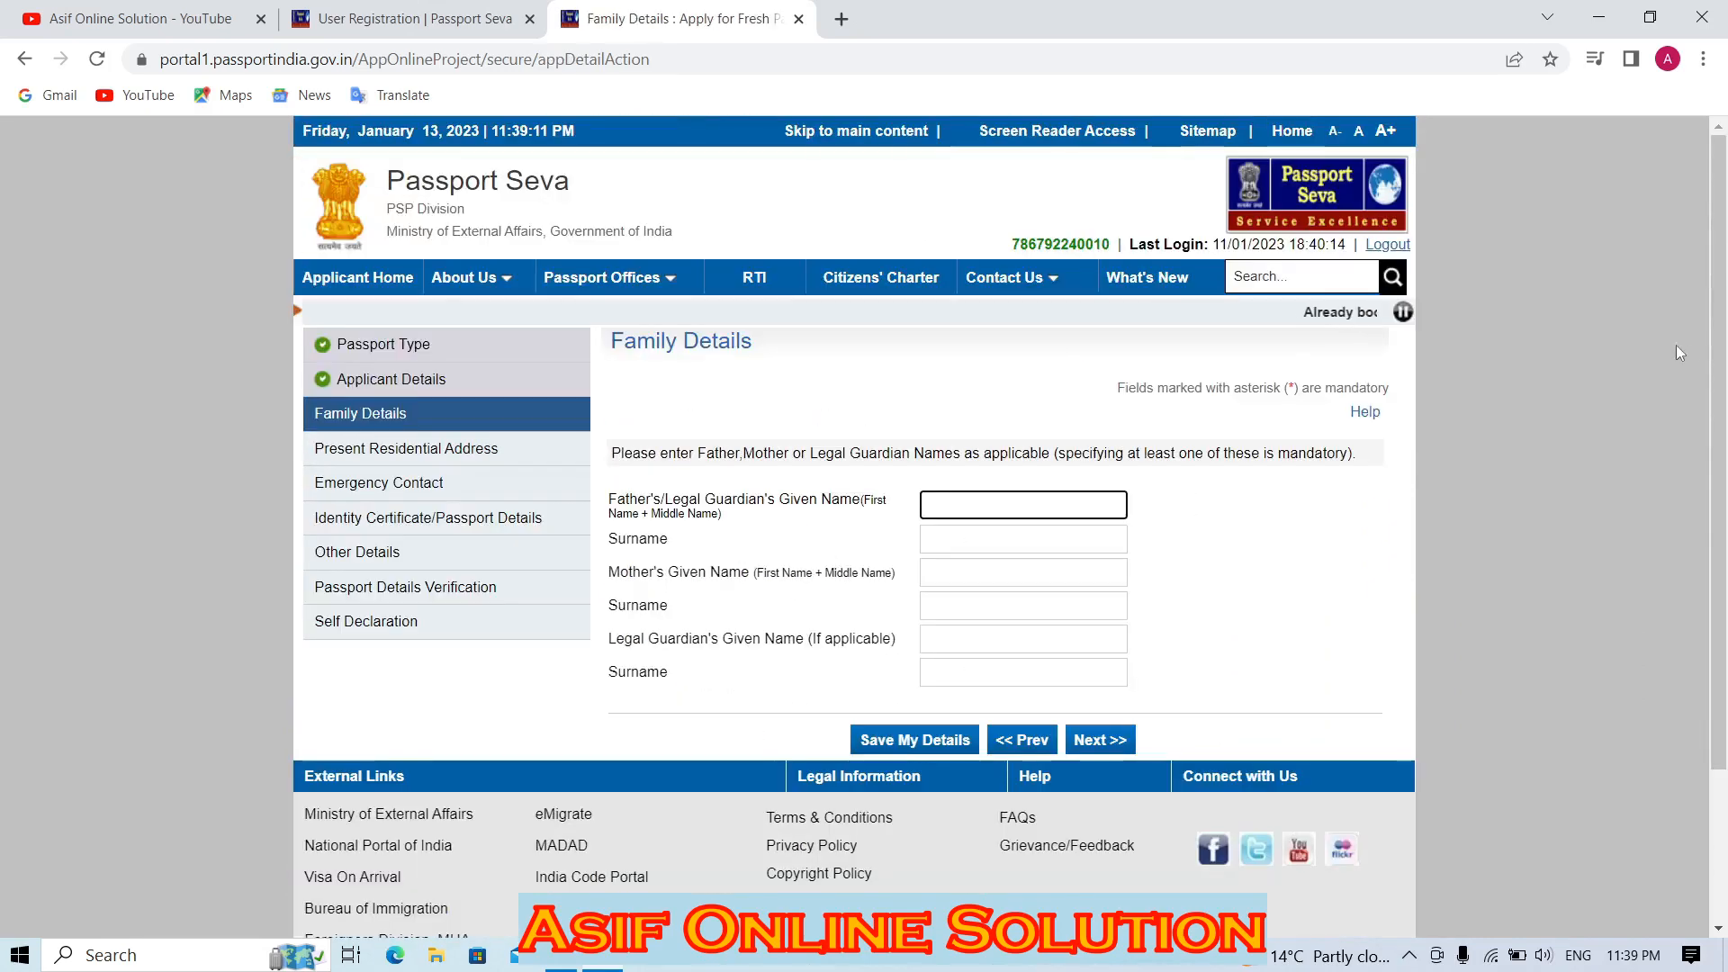
Confirm in the sidebar that the Applicant Details step is marked complete.
left_click_drag(1717, 357, 1717, 478)
left_click(1059, 362)
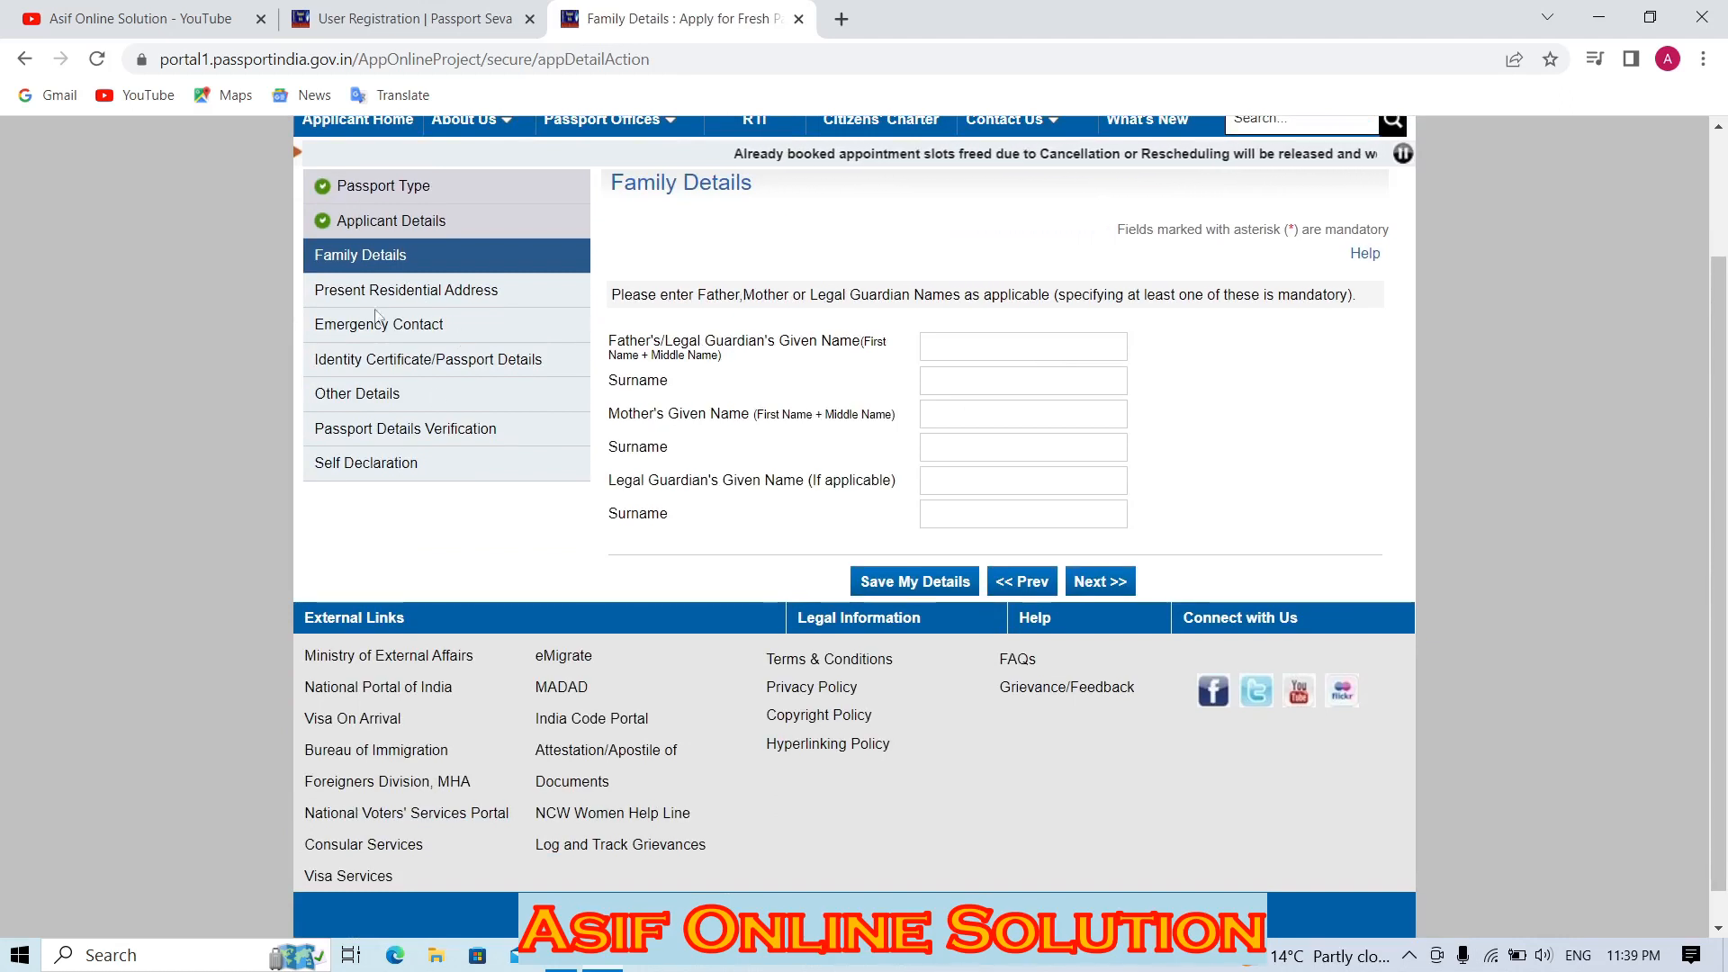
left_click_drag(363, 220, 421, 222)
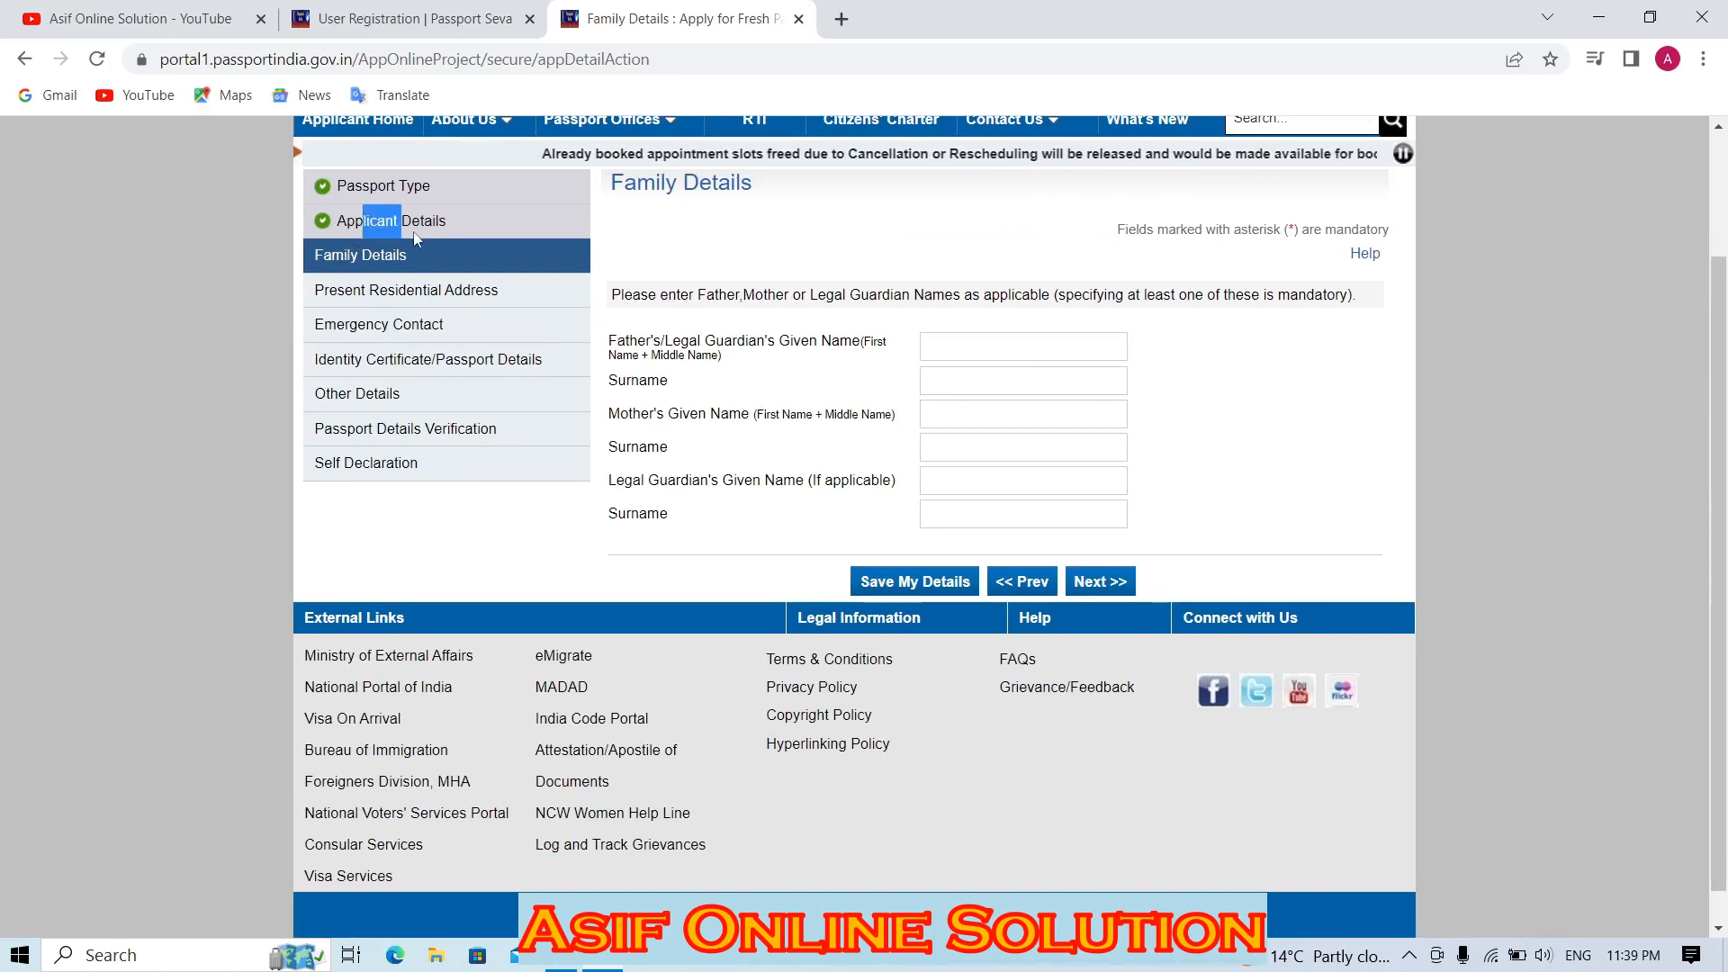
left_click(353, 260)
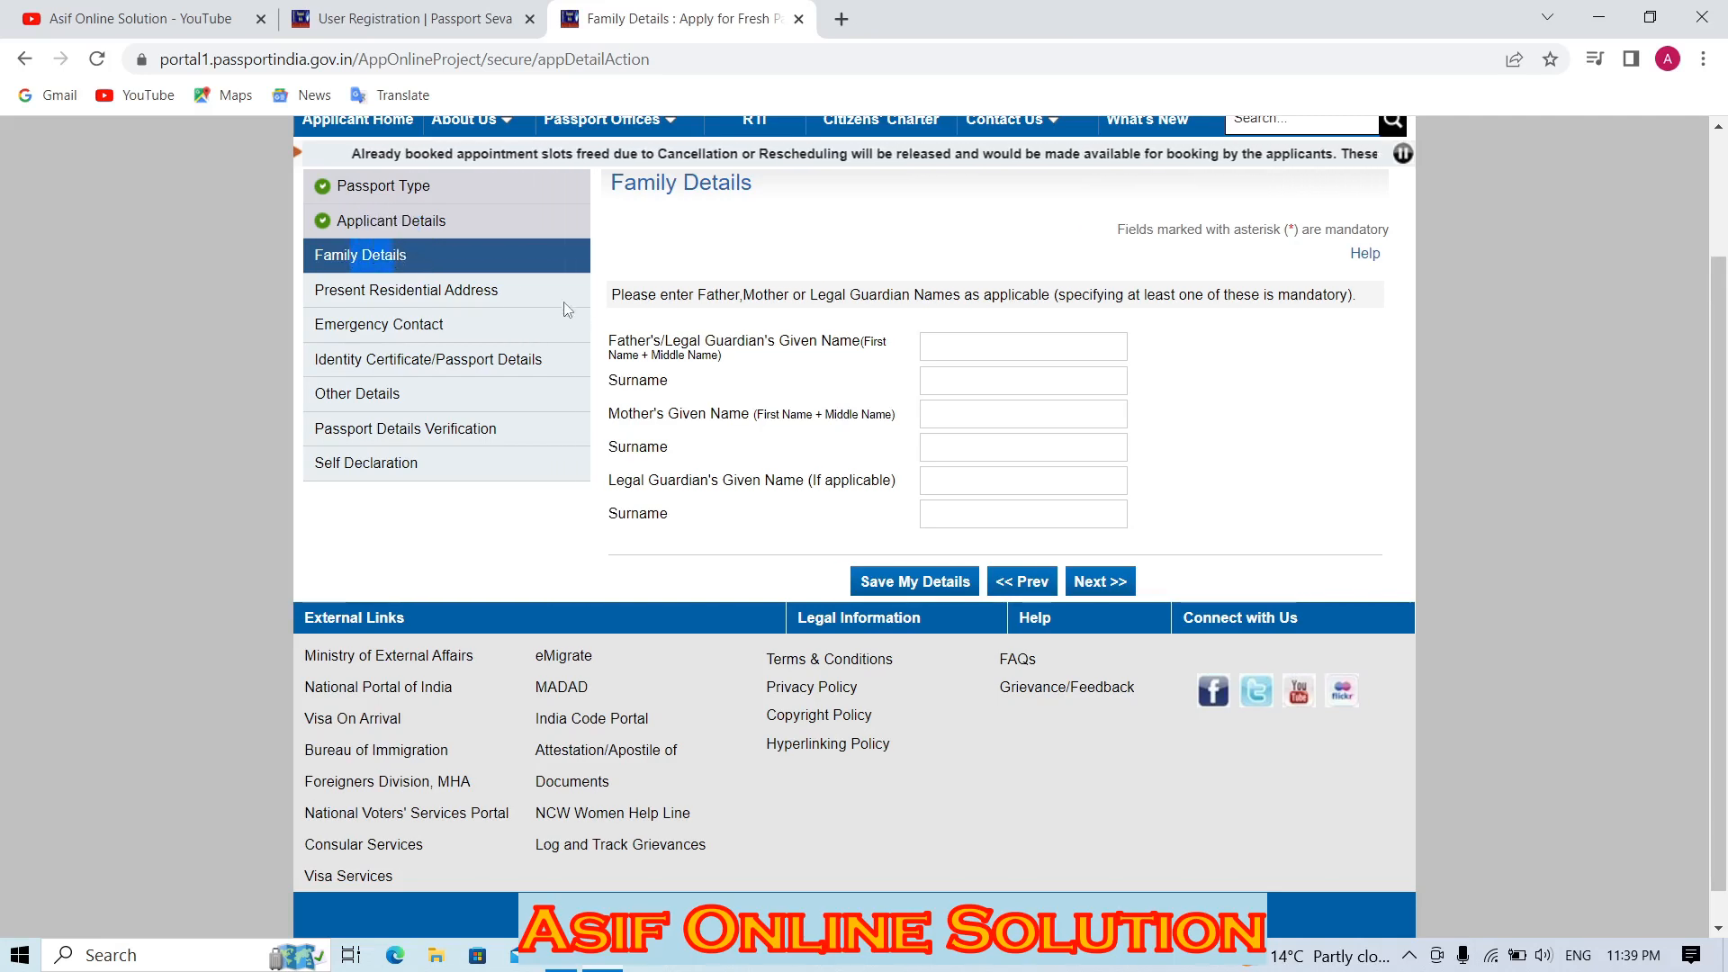
Go through the father's, mother's and legal guardian's name fields in Family Details.
left_click(942, 338)
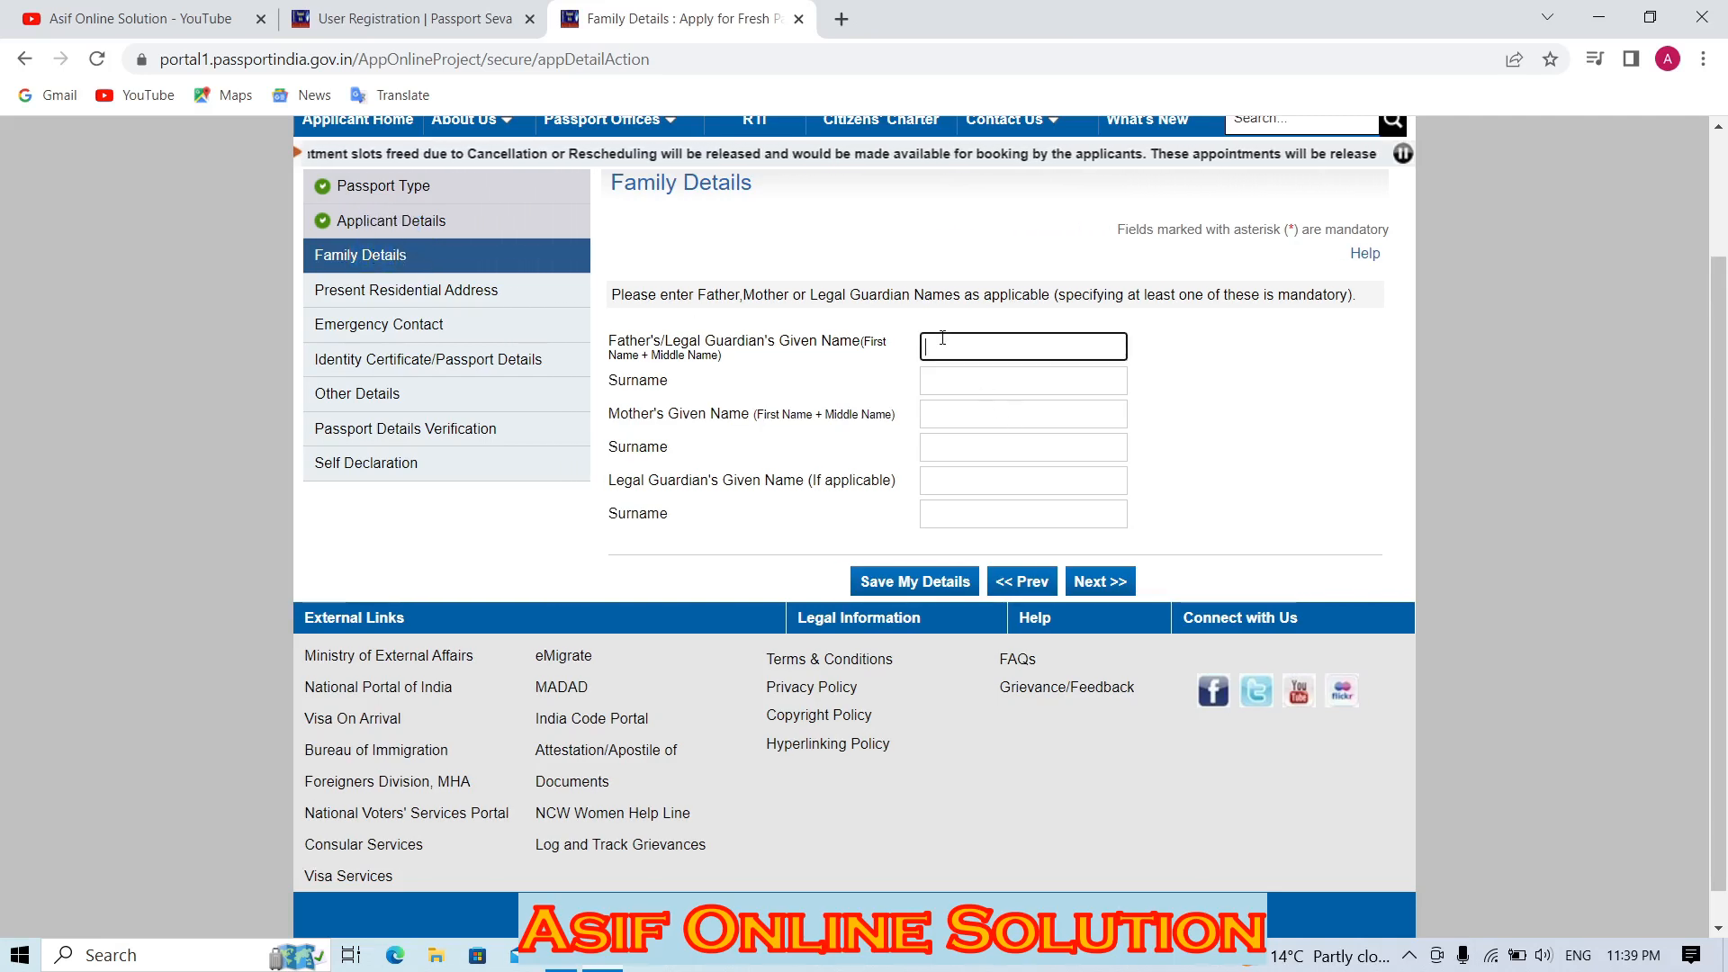
left_click(984, 380)
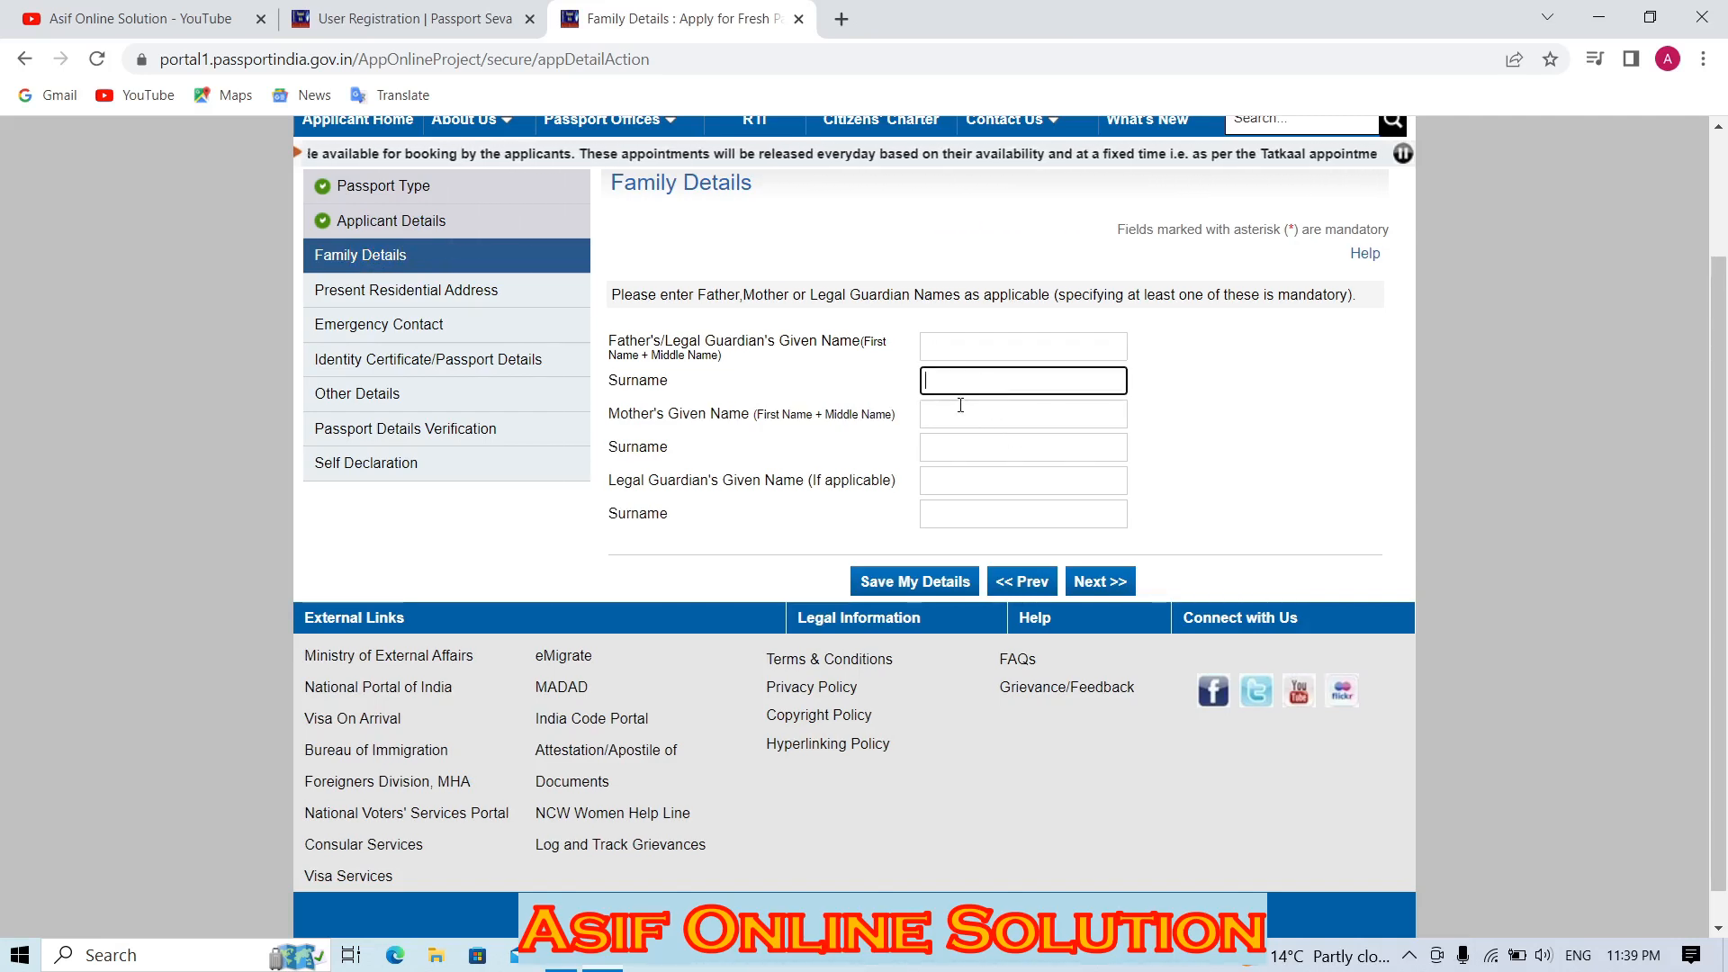
left_click(967, 417)
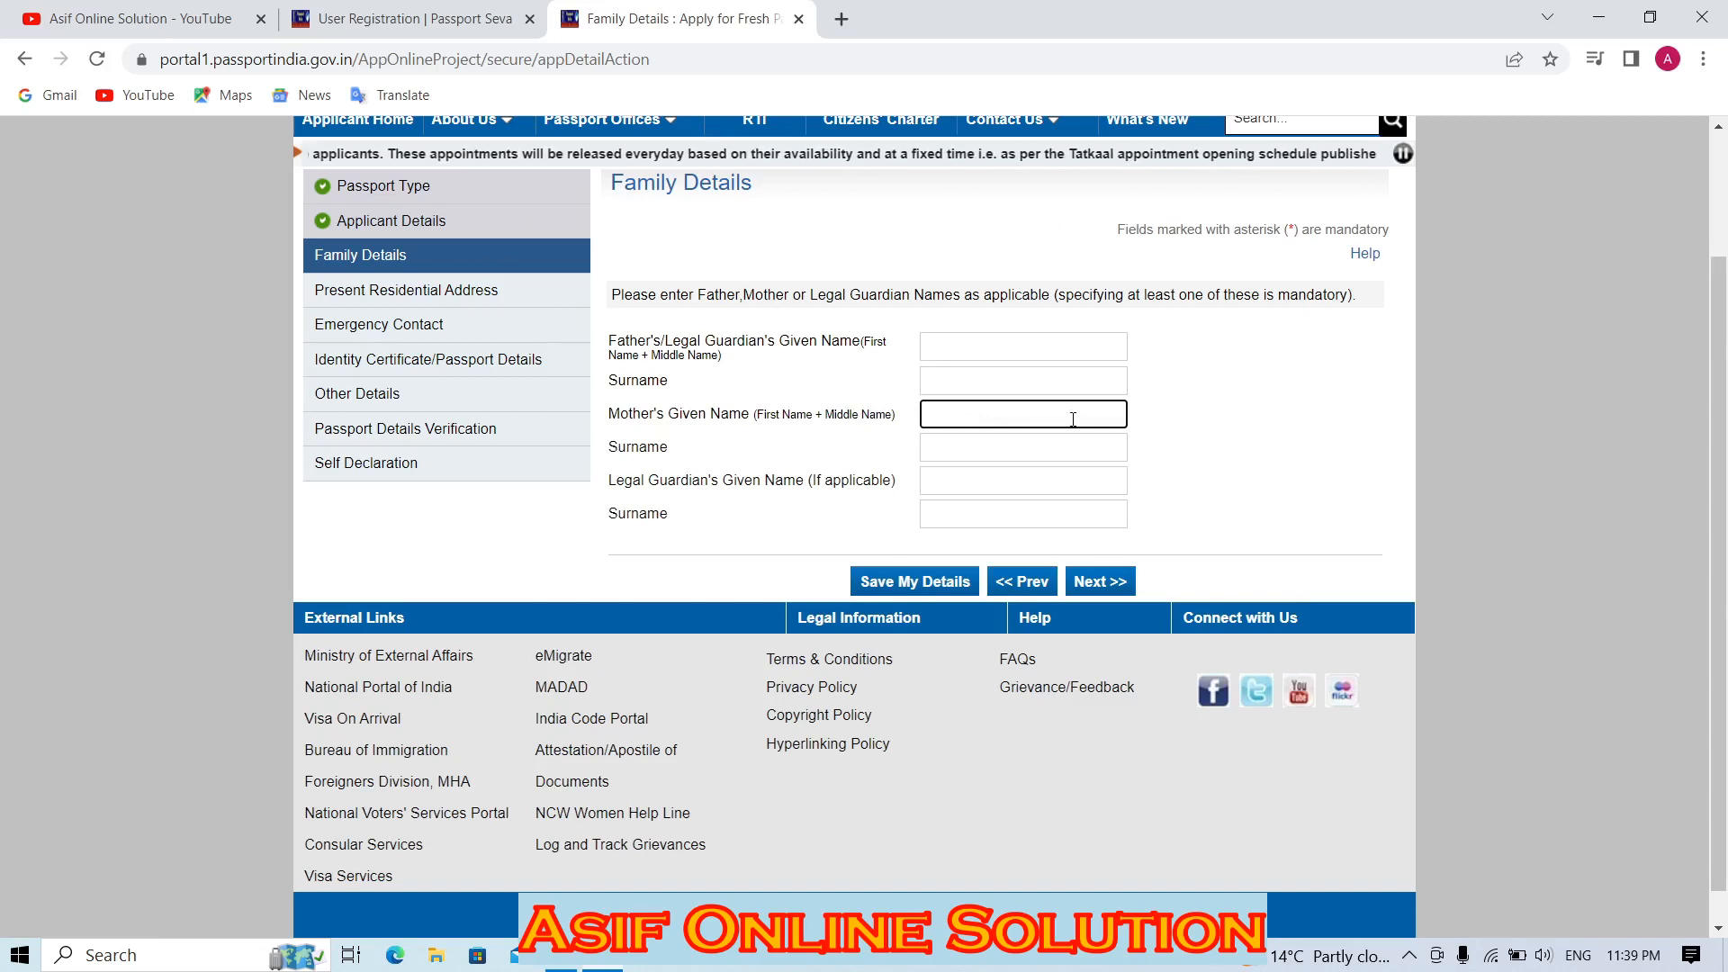
left_click(967, 443)
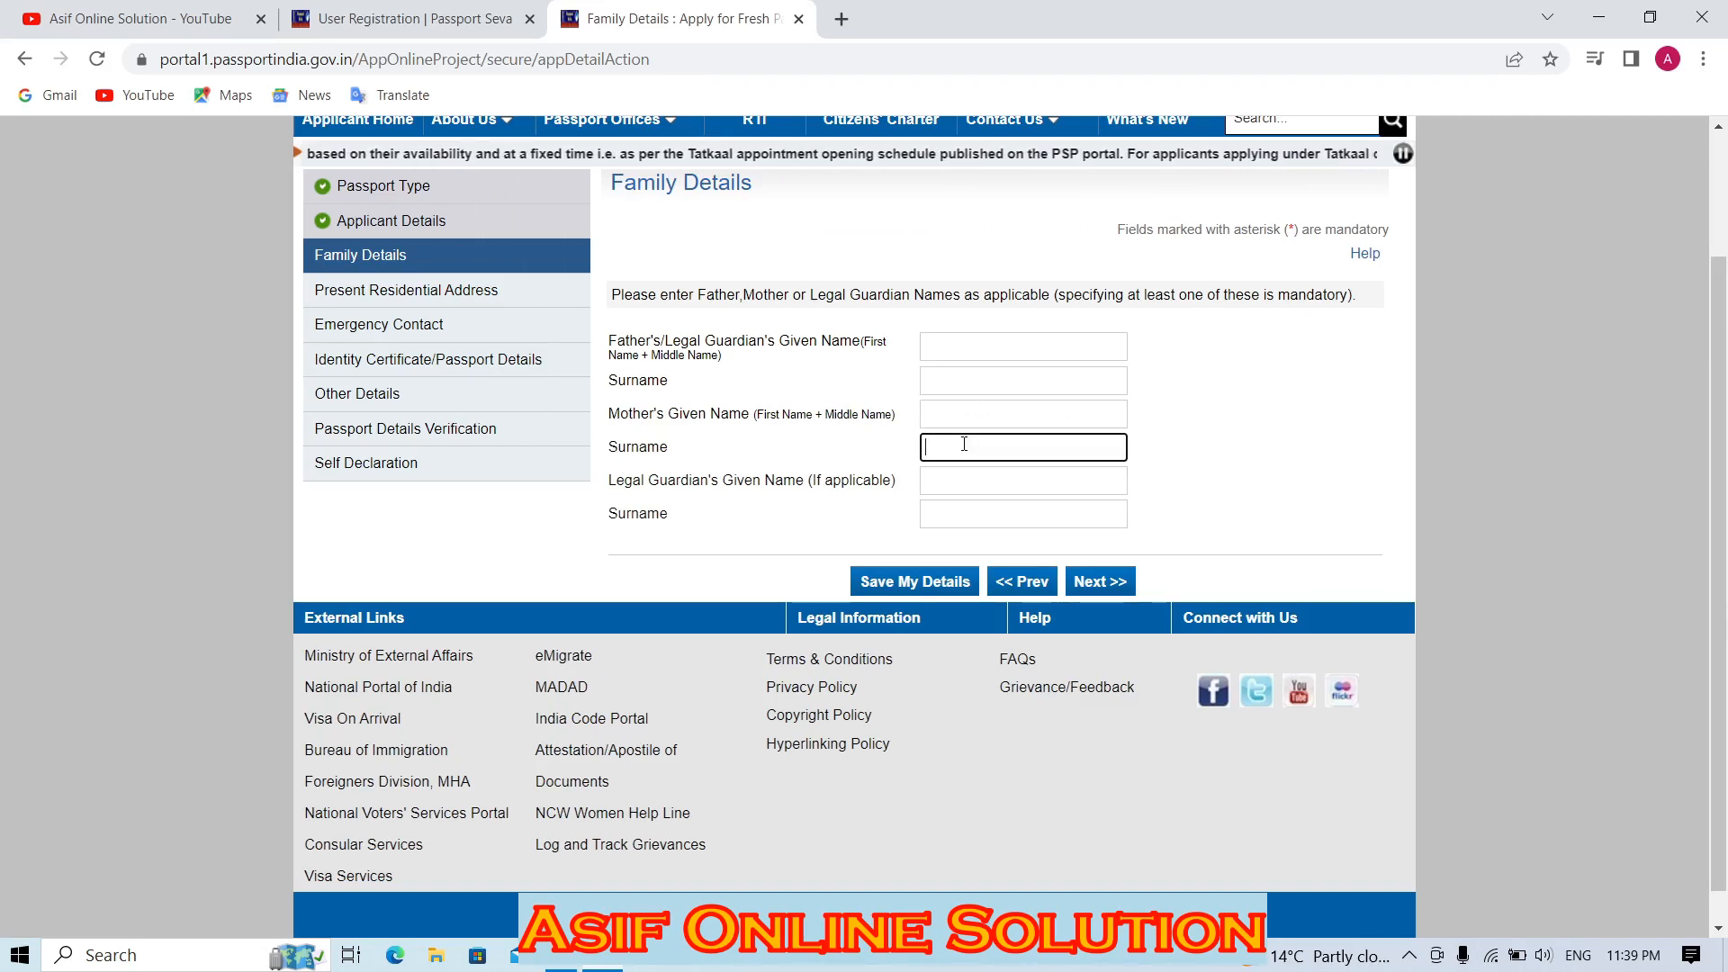
left_click(968, 478)
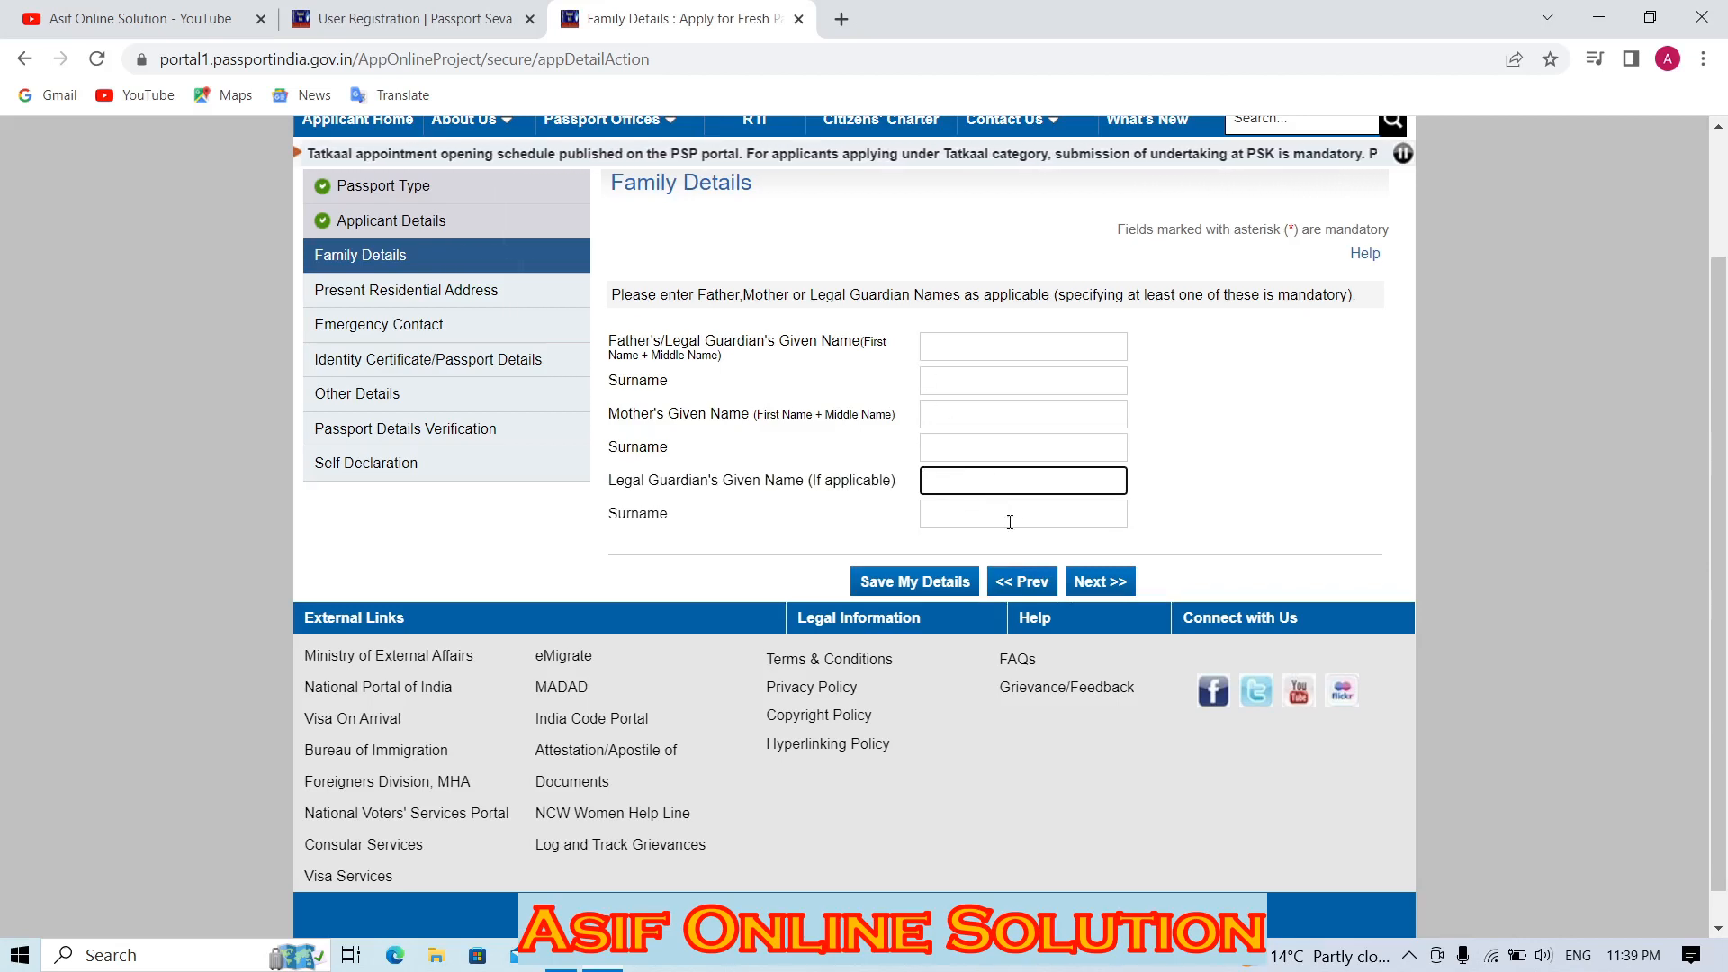
left_click(1035, 347)
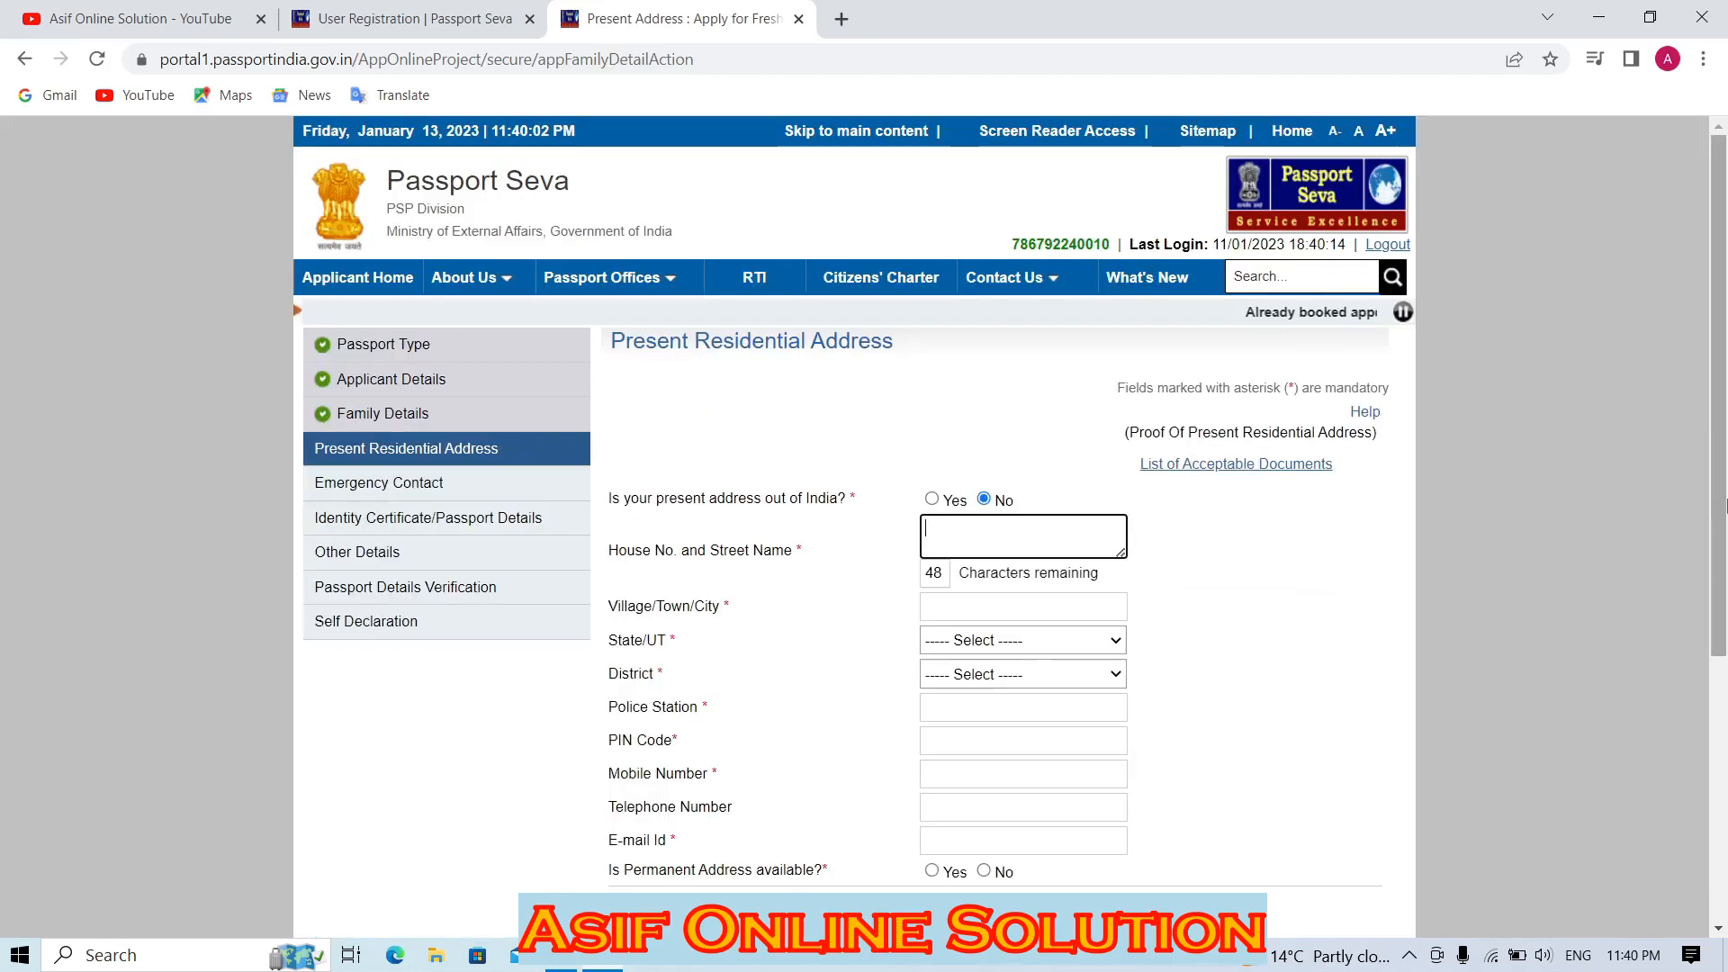
scroll(840, 317, "down", 3)
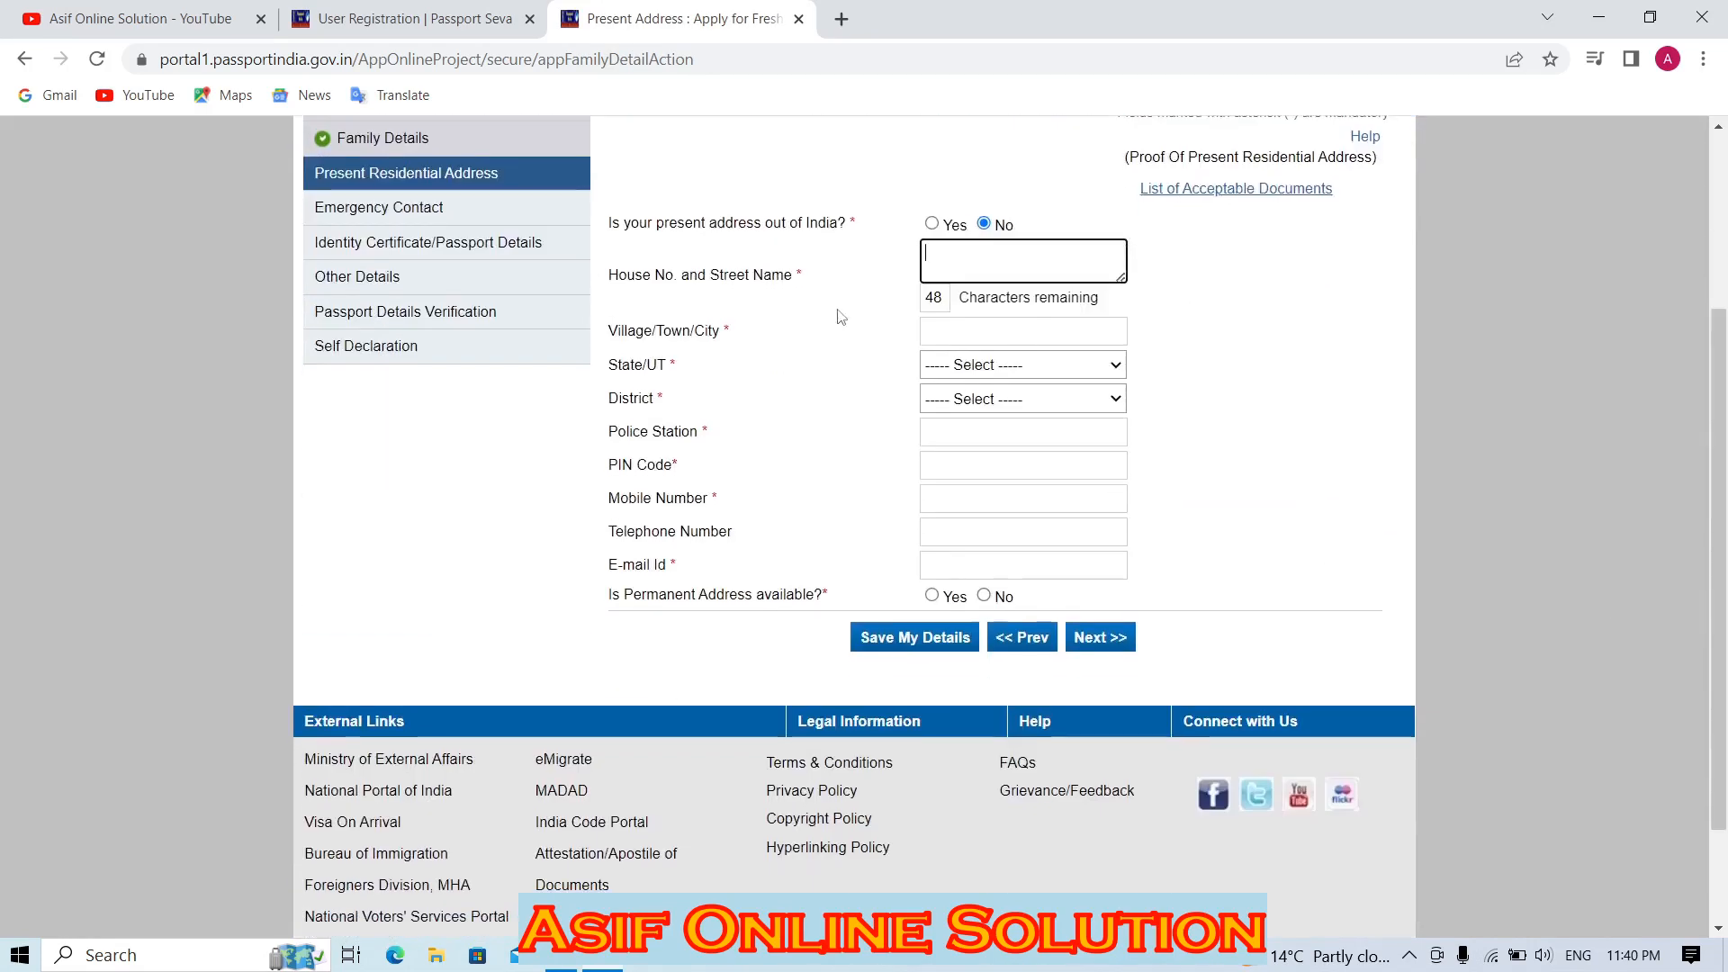
Begin entering the emergency contact's name and address on the Emergency Contact page.
mouse_move(1020, 265)
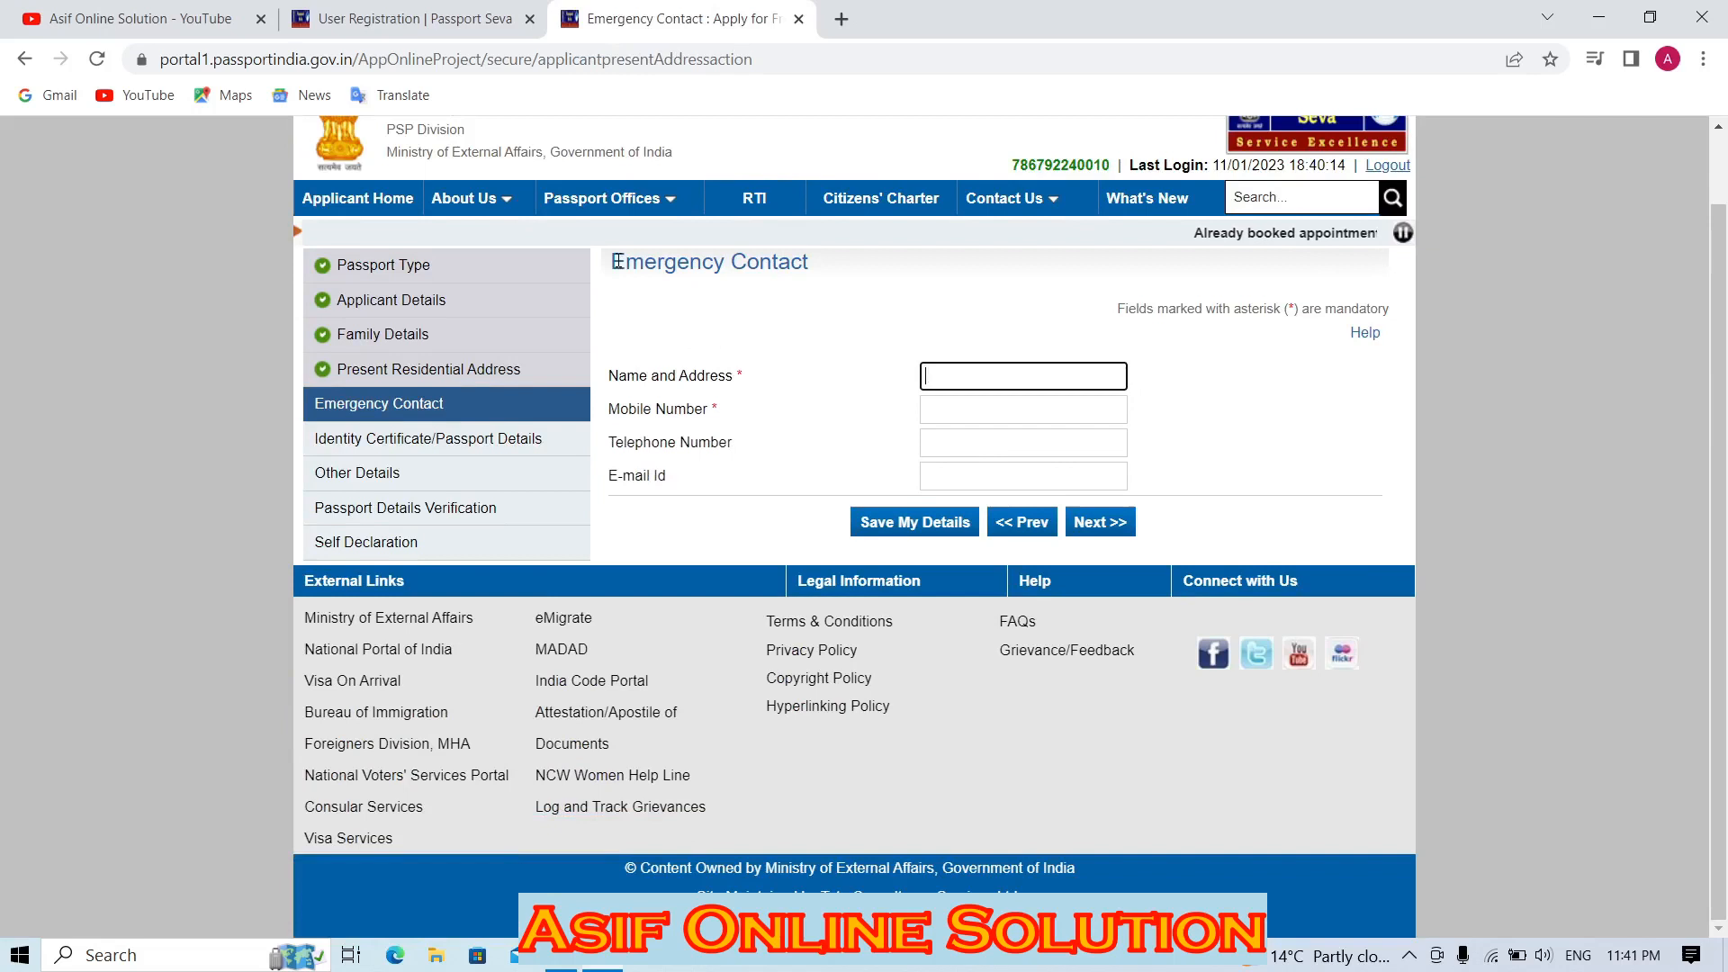
left_click_drag(611, 262, 815, 267)
left_click(949, 373)
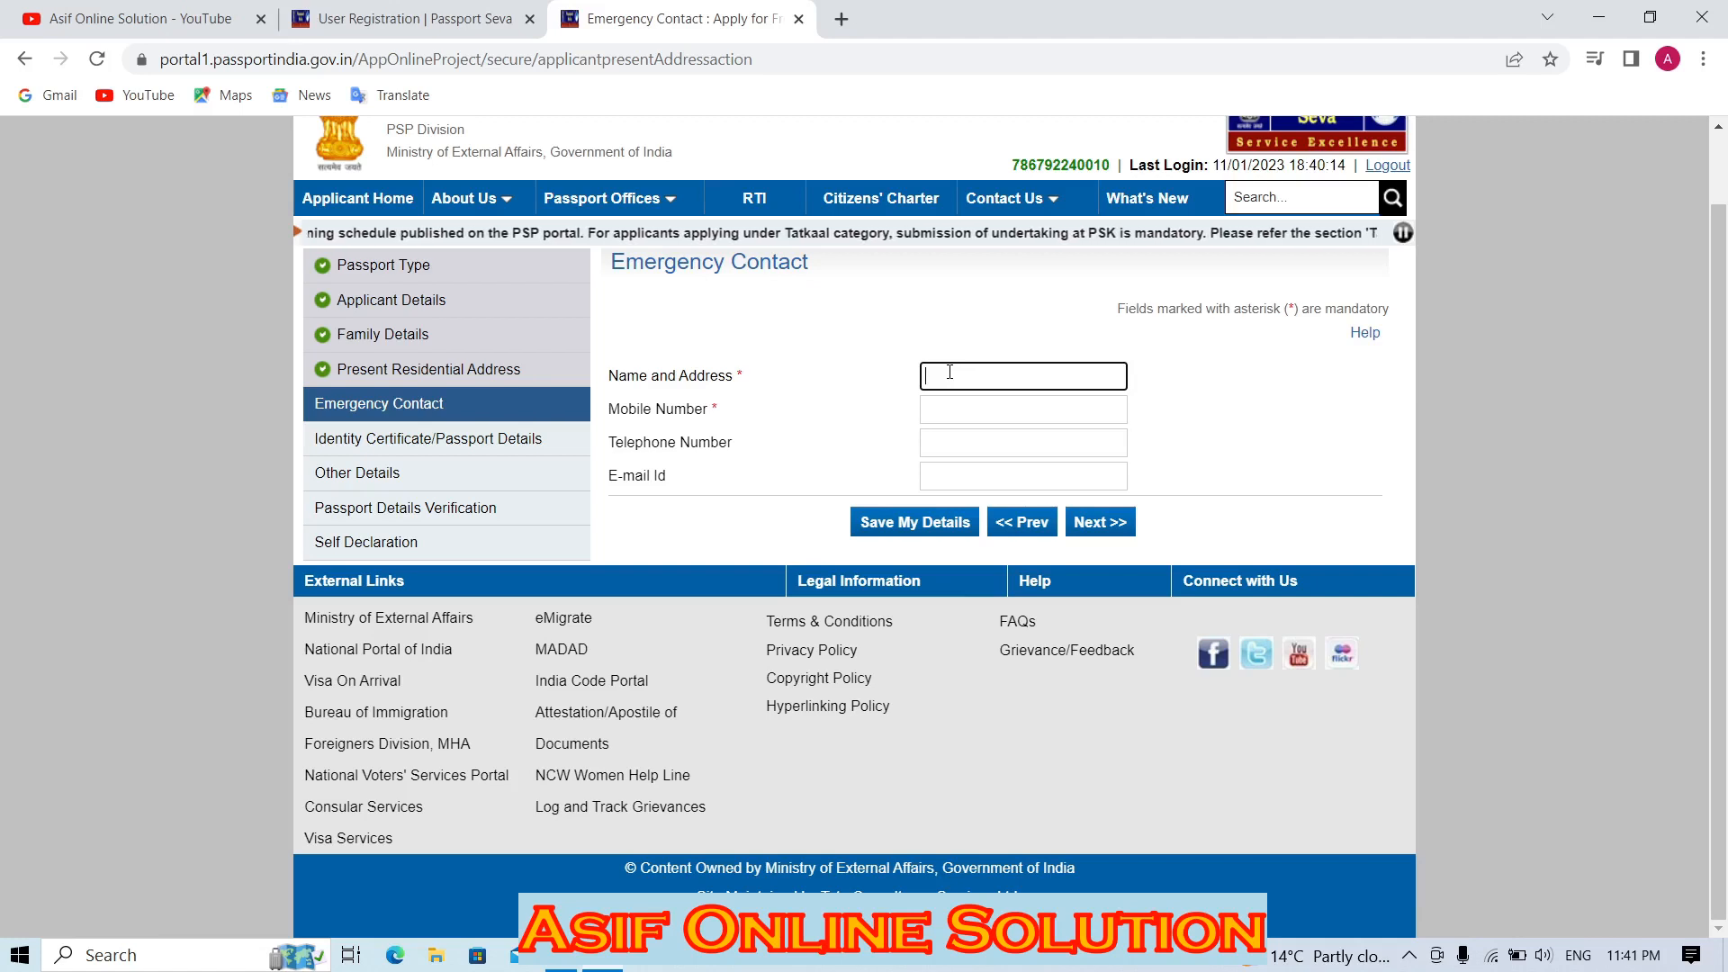
Enter the emergency contact's name in capitals and begin the contact's mobile number.
type("sar")
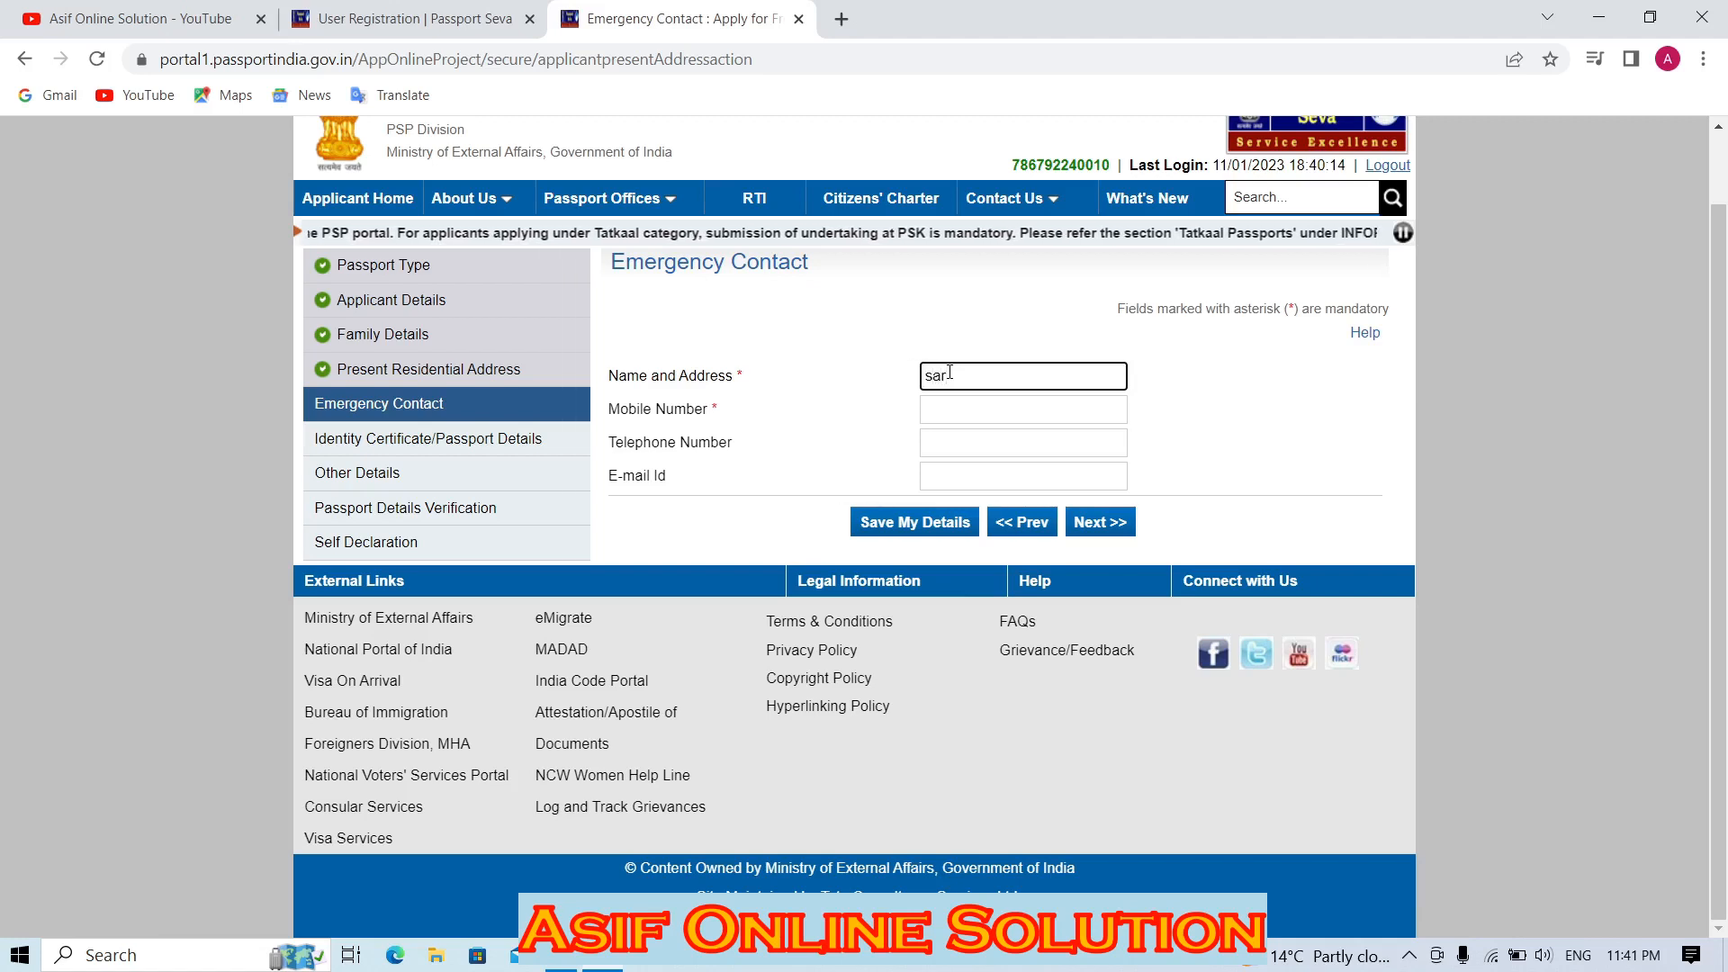
key("Tab")
key("shift+Tab")
type("SAR")
key("Tab")
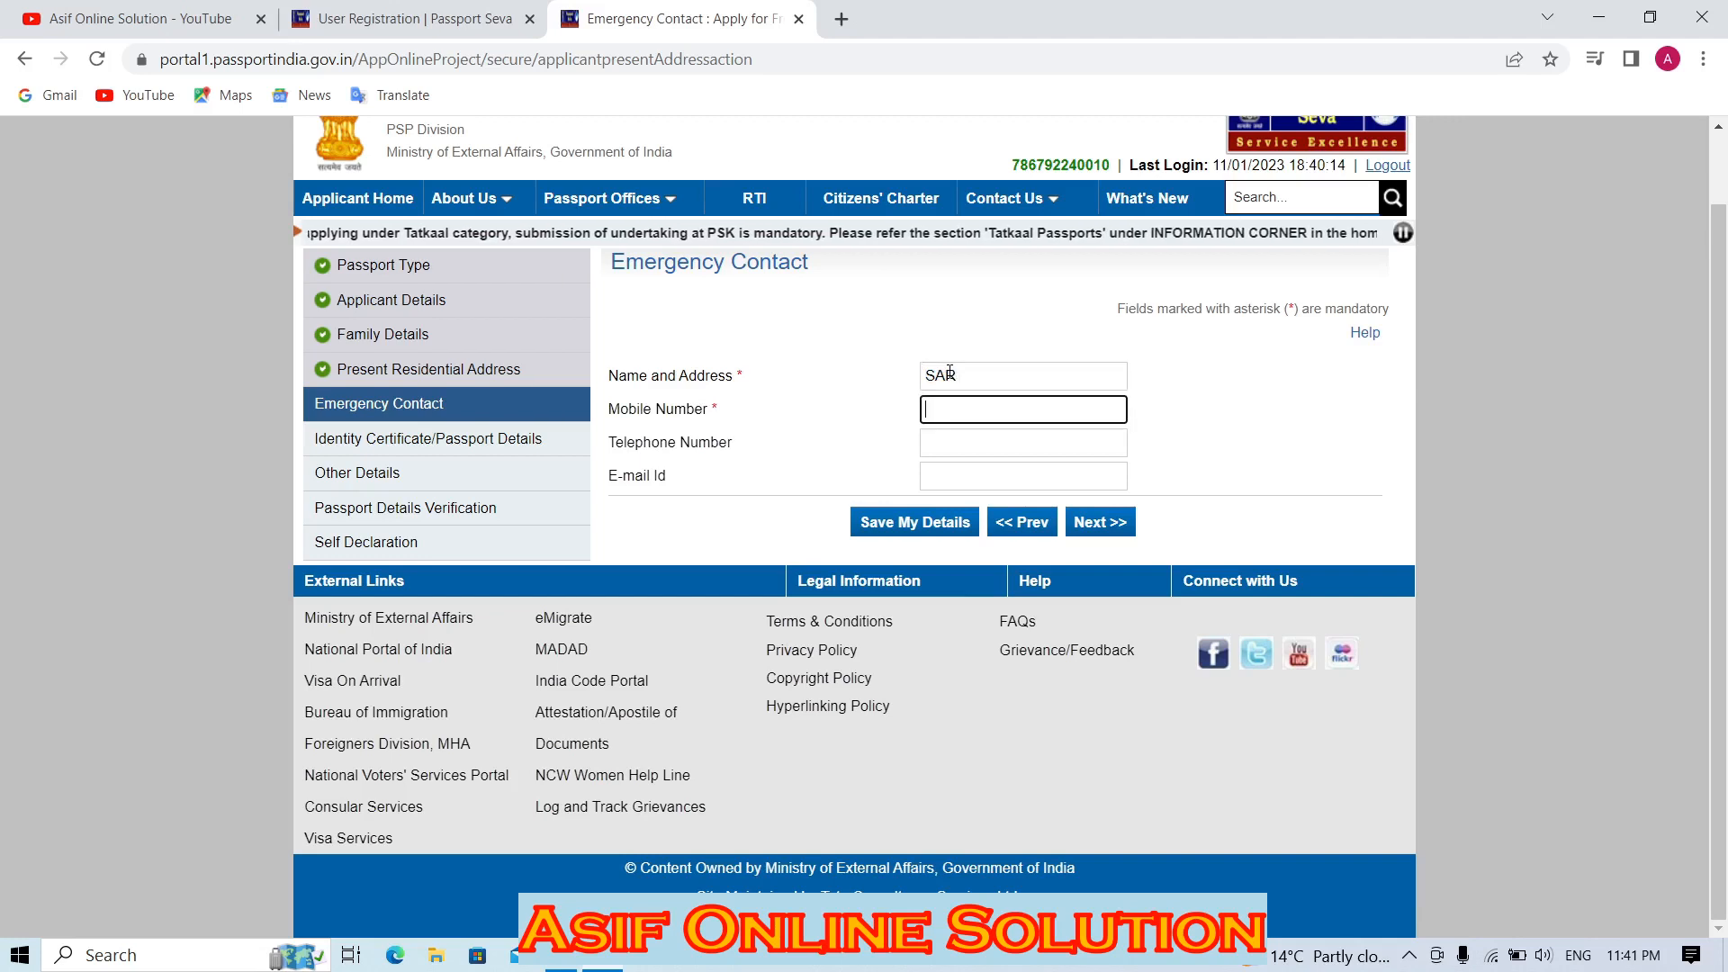
type("98")
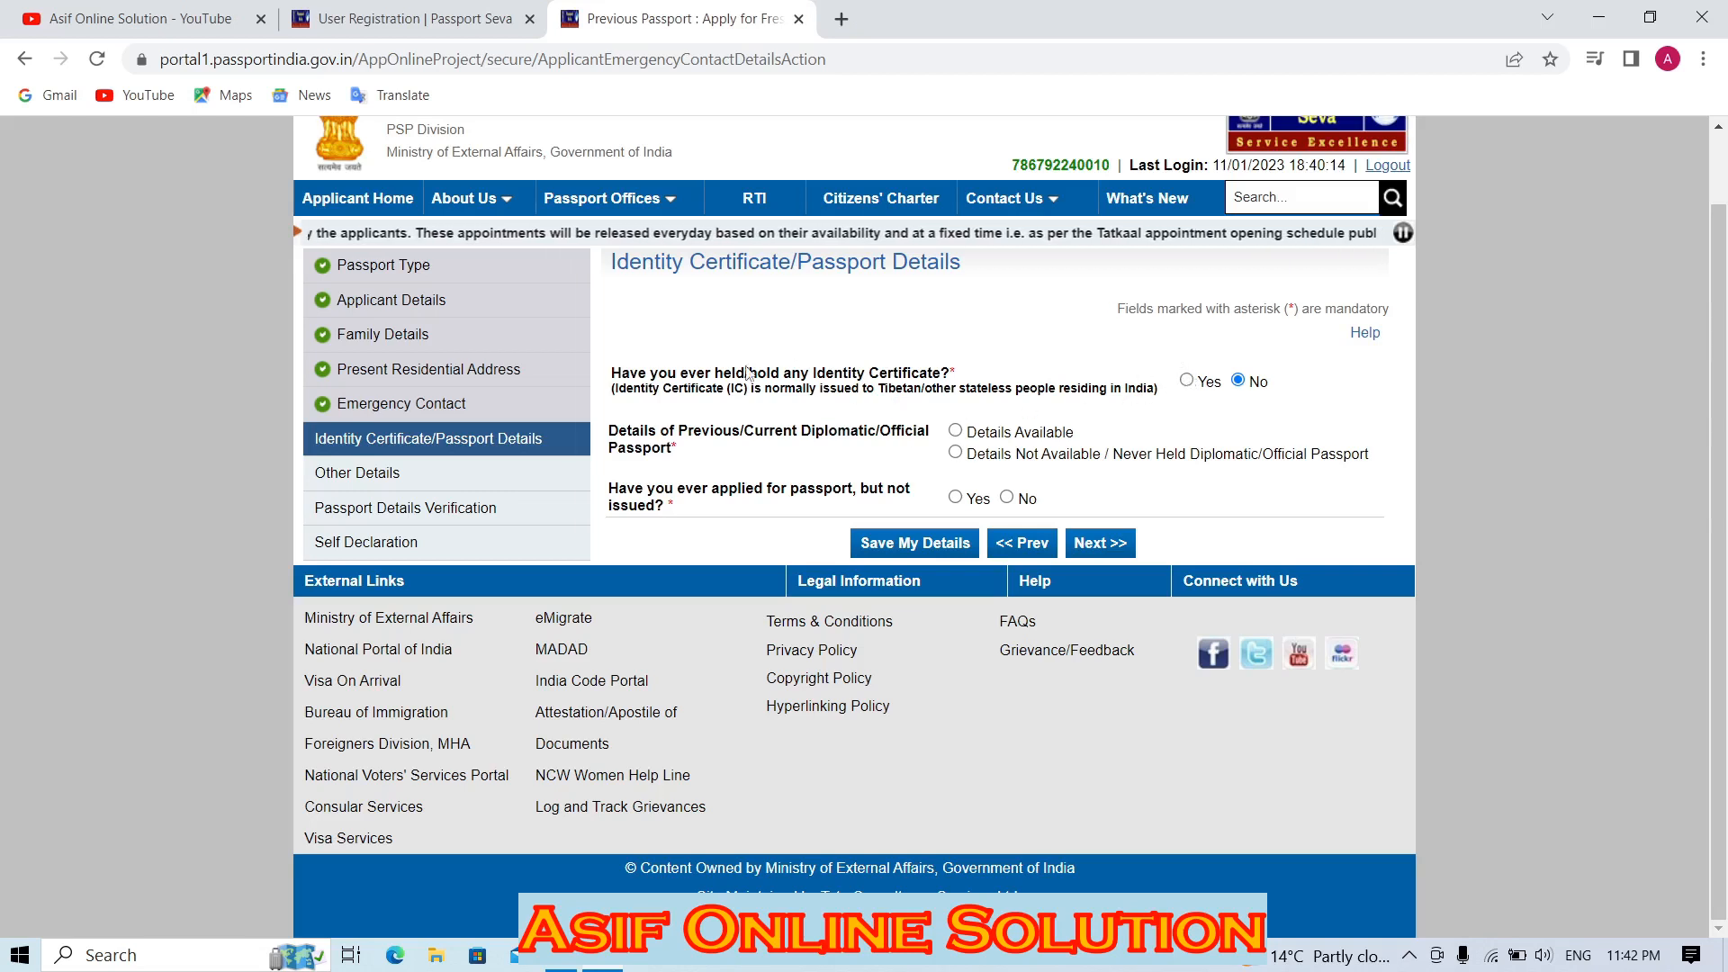
Mark diplomatic/official passport details as not available.
left_click_drag(640, 378, 1123, 394)
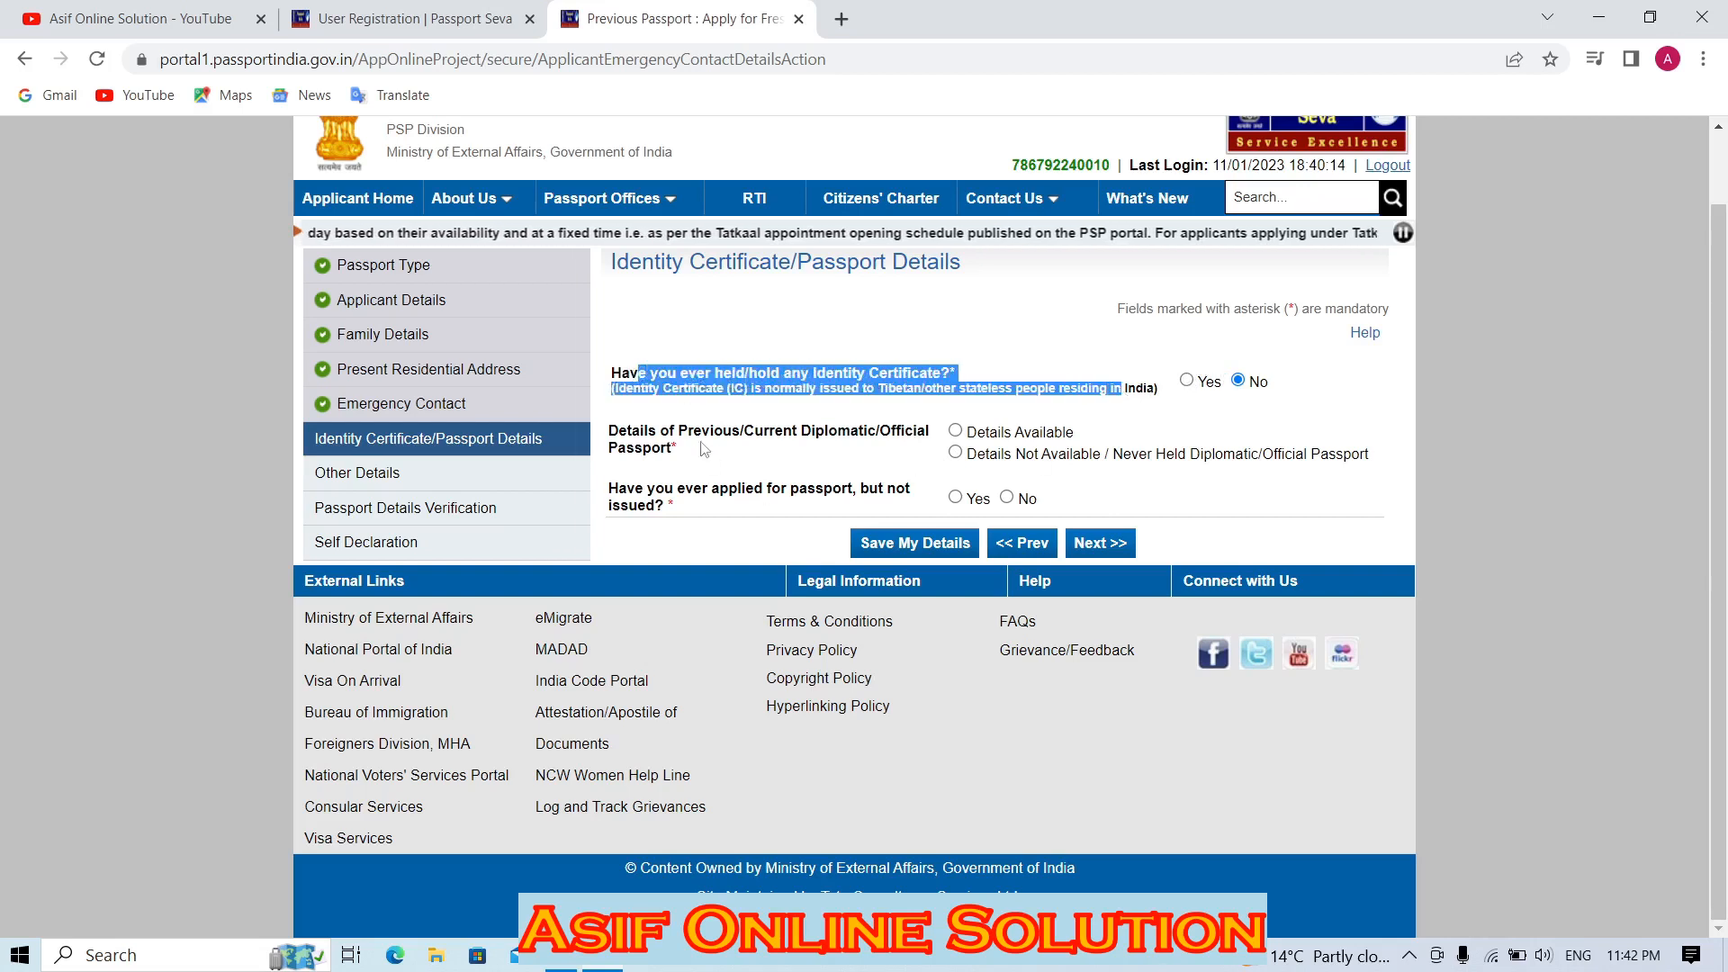
left_click_drag(663, 432, 895, 432)
left_click(954, 455)
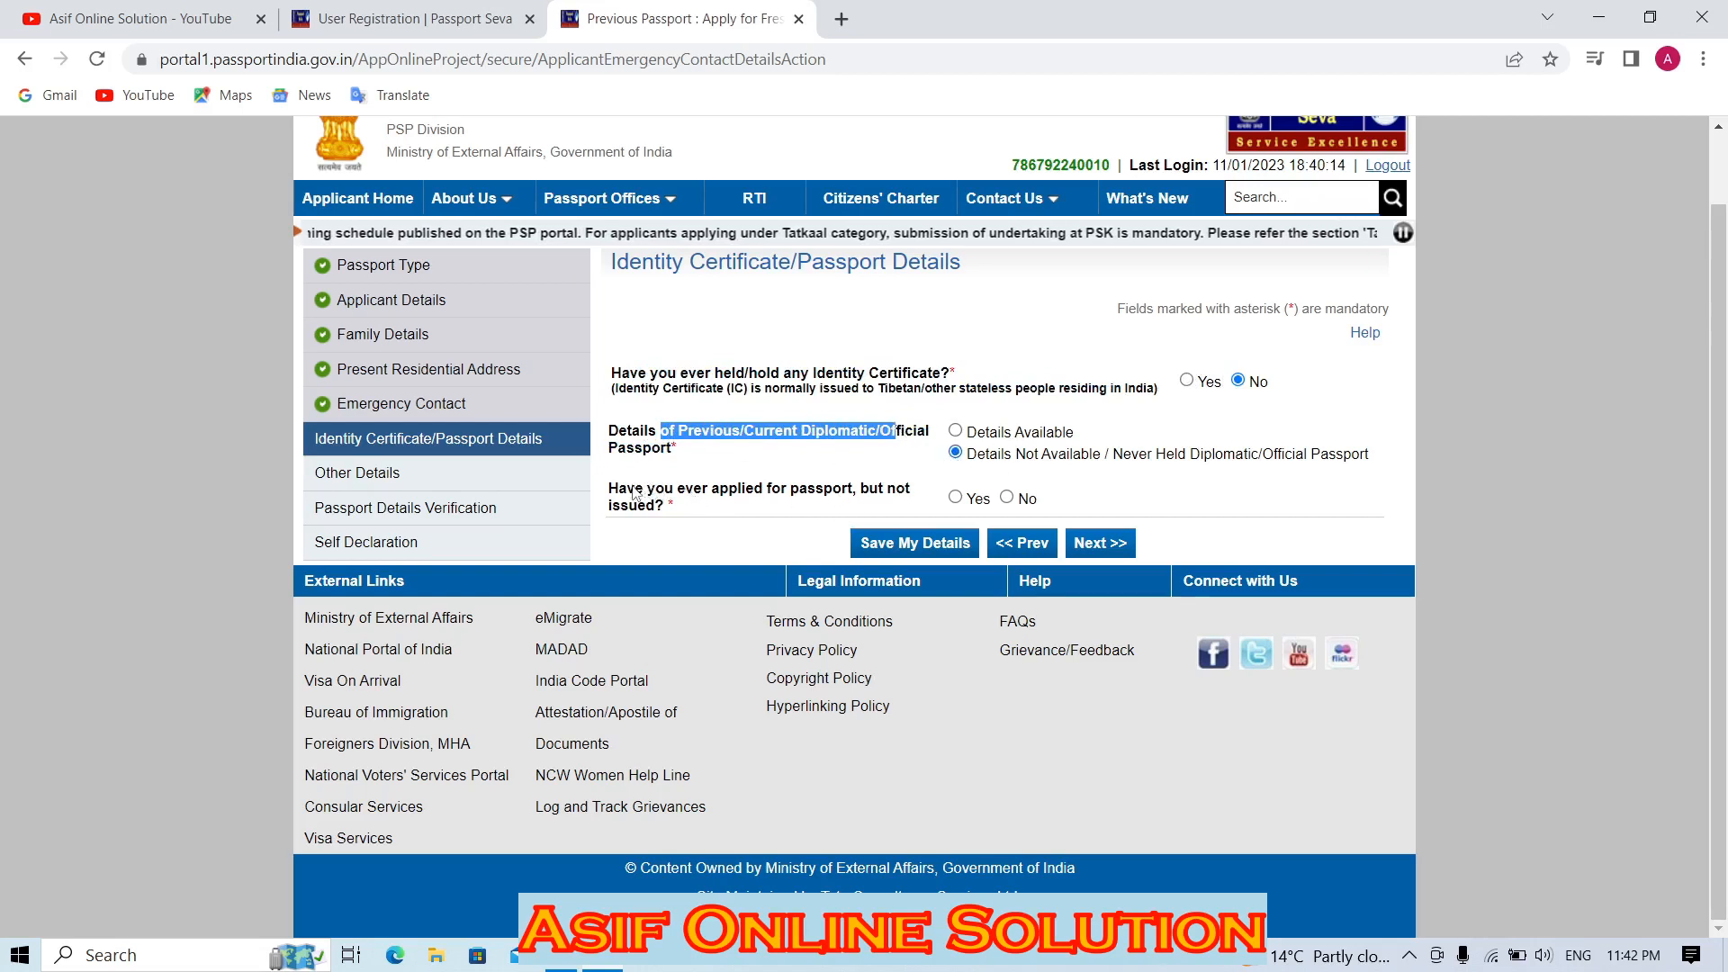
left_click_drag(635, 493, 732, 510)
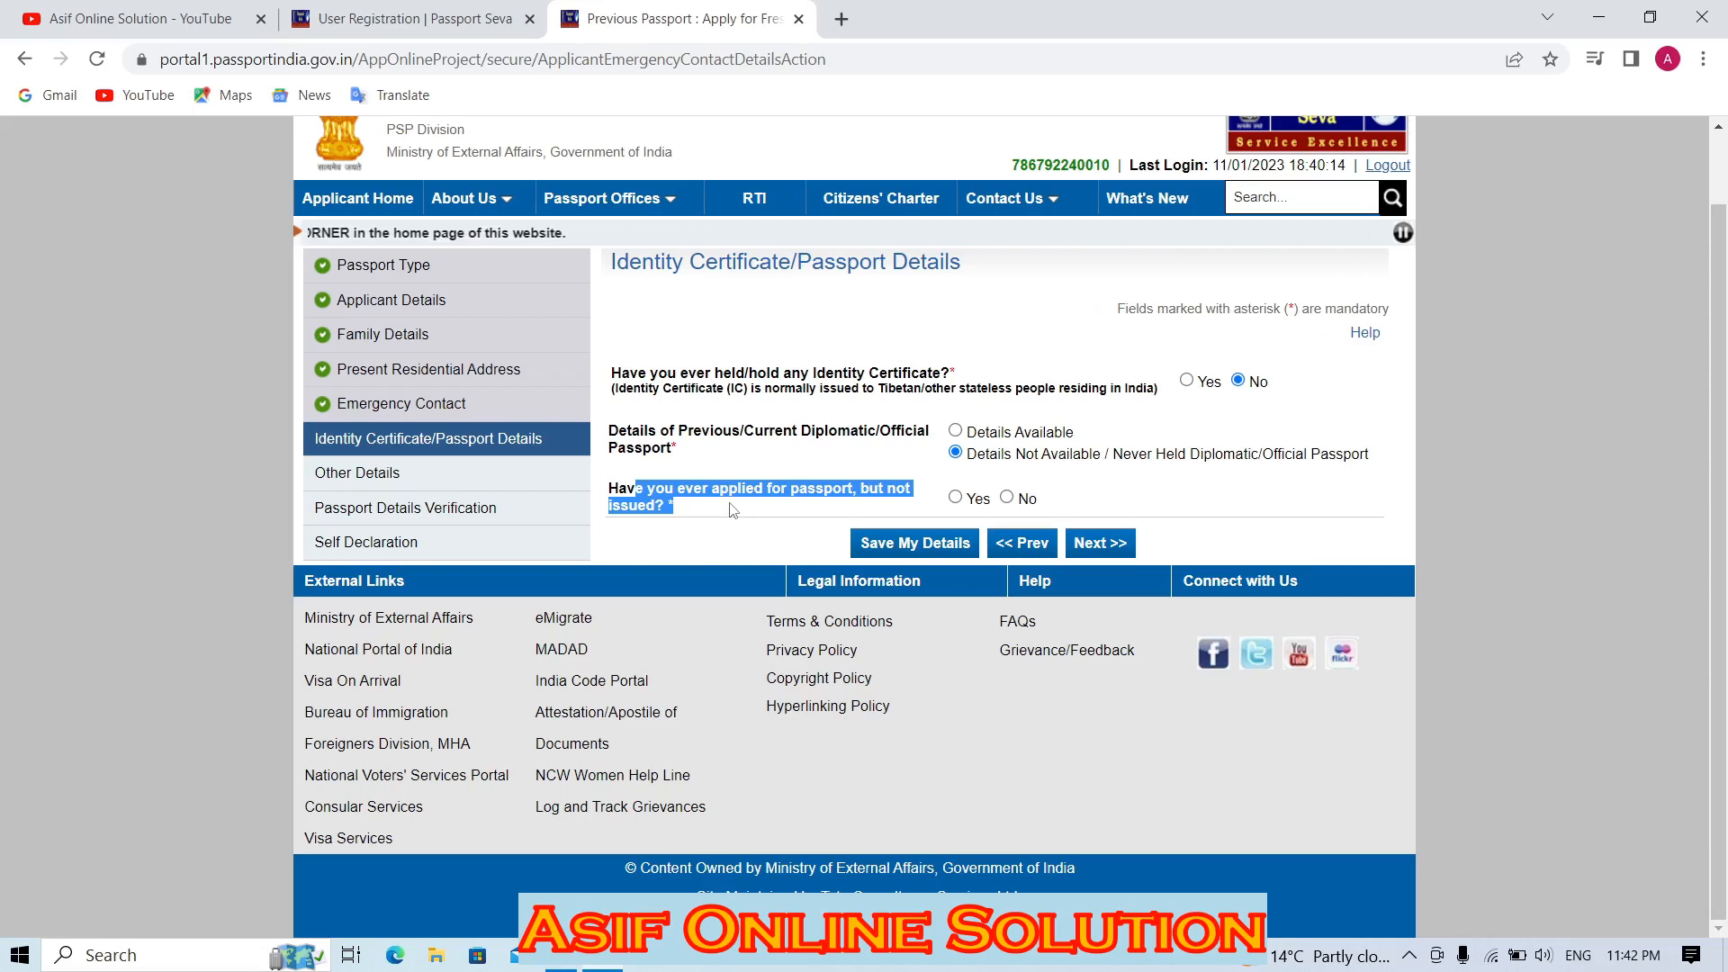
Answer No to the applied-but-not-issued question and save the details.
left_click(955, 498)
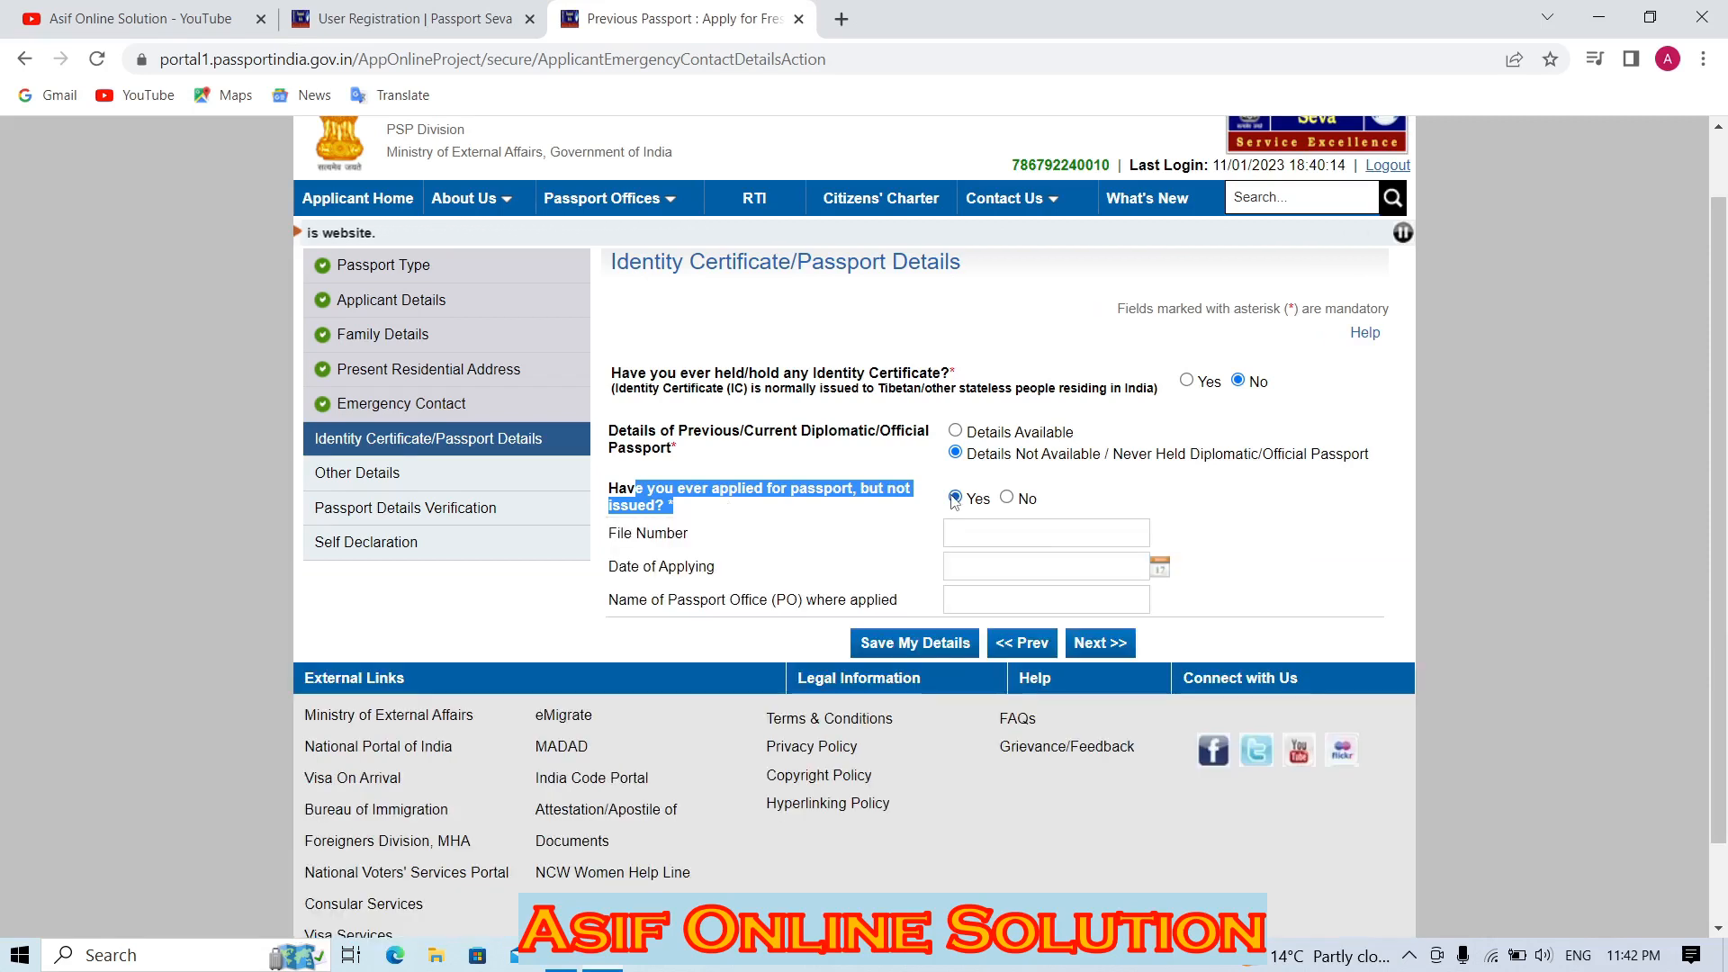
left_click(1010, 533)
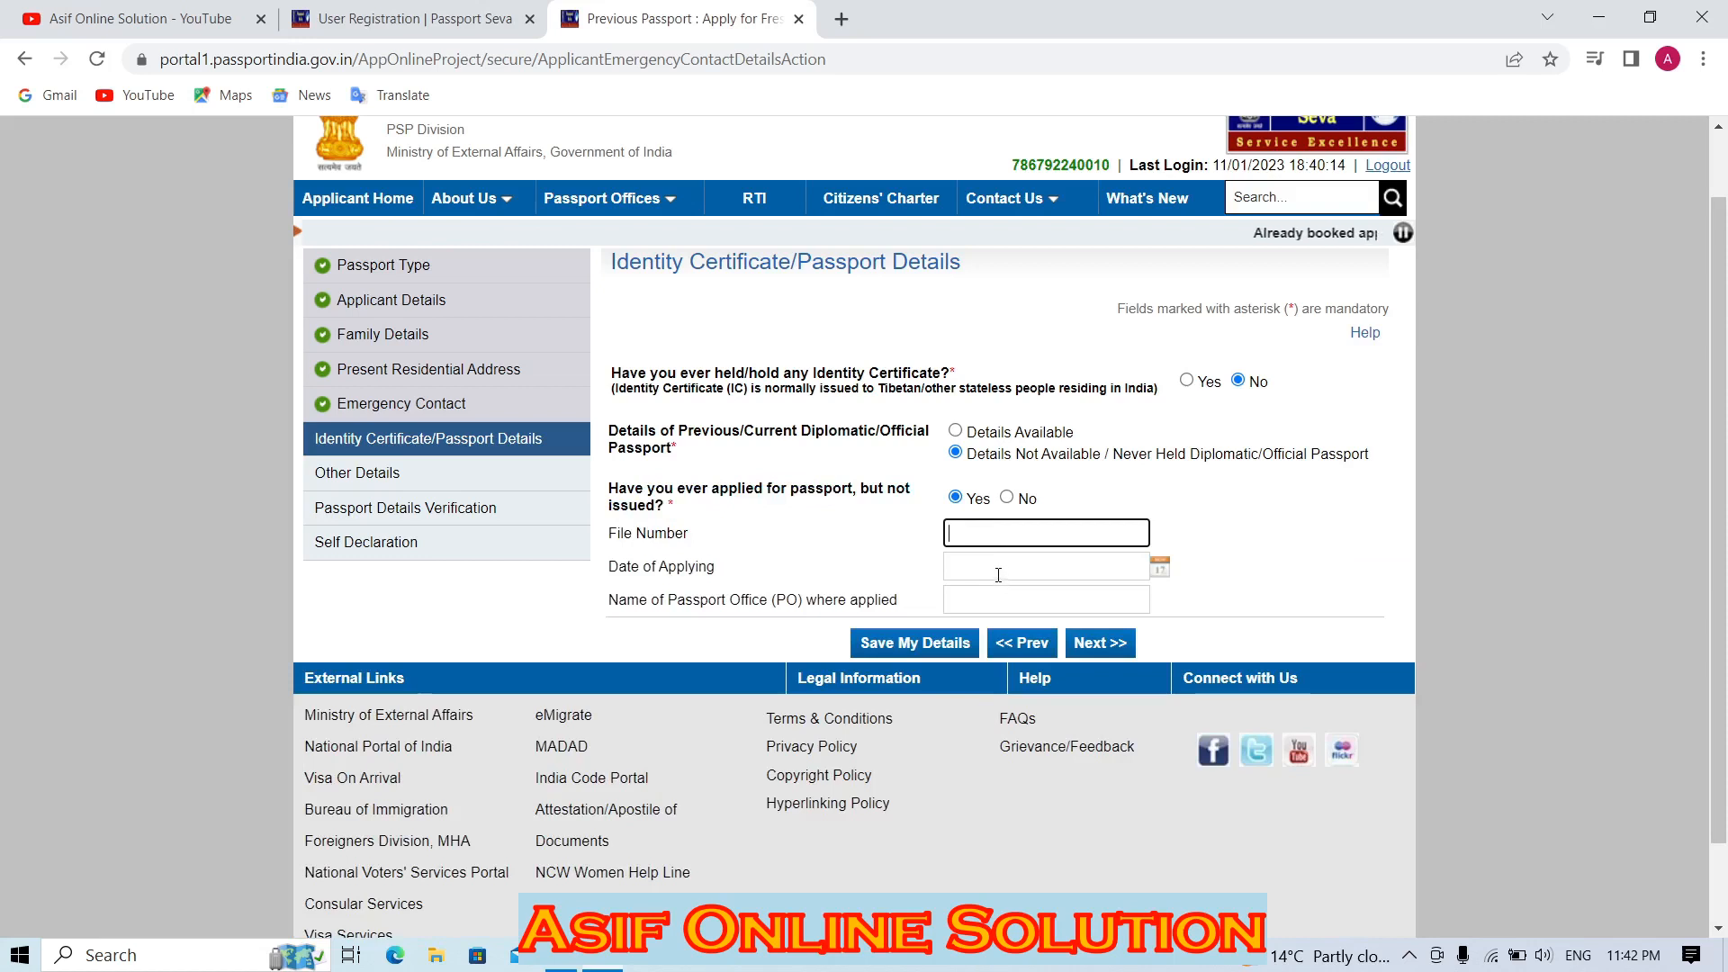
left_click(998, 574)
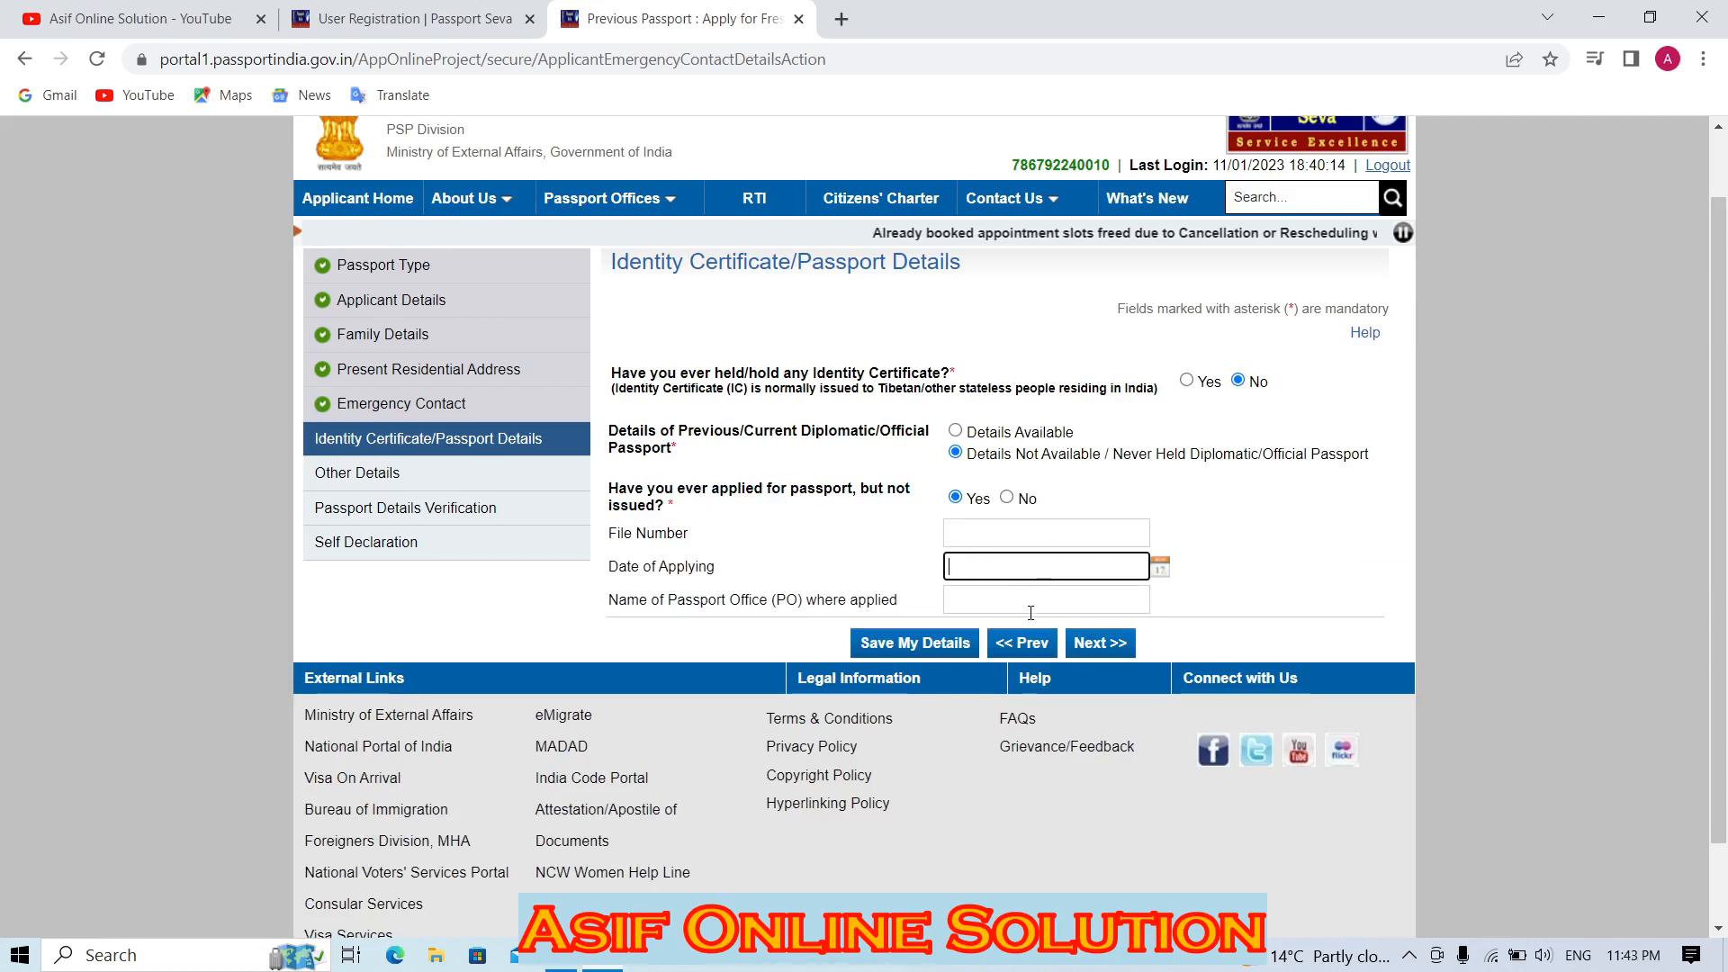
left_click(1031, 605)
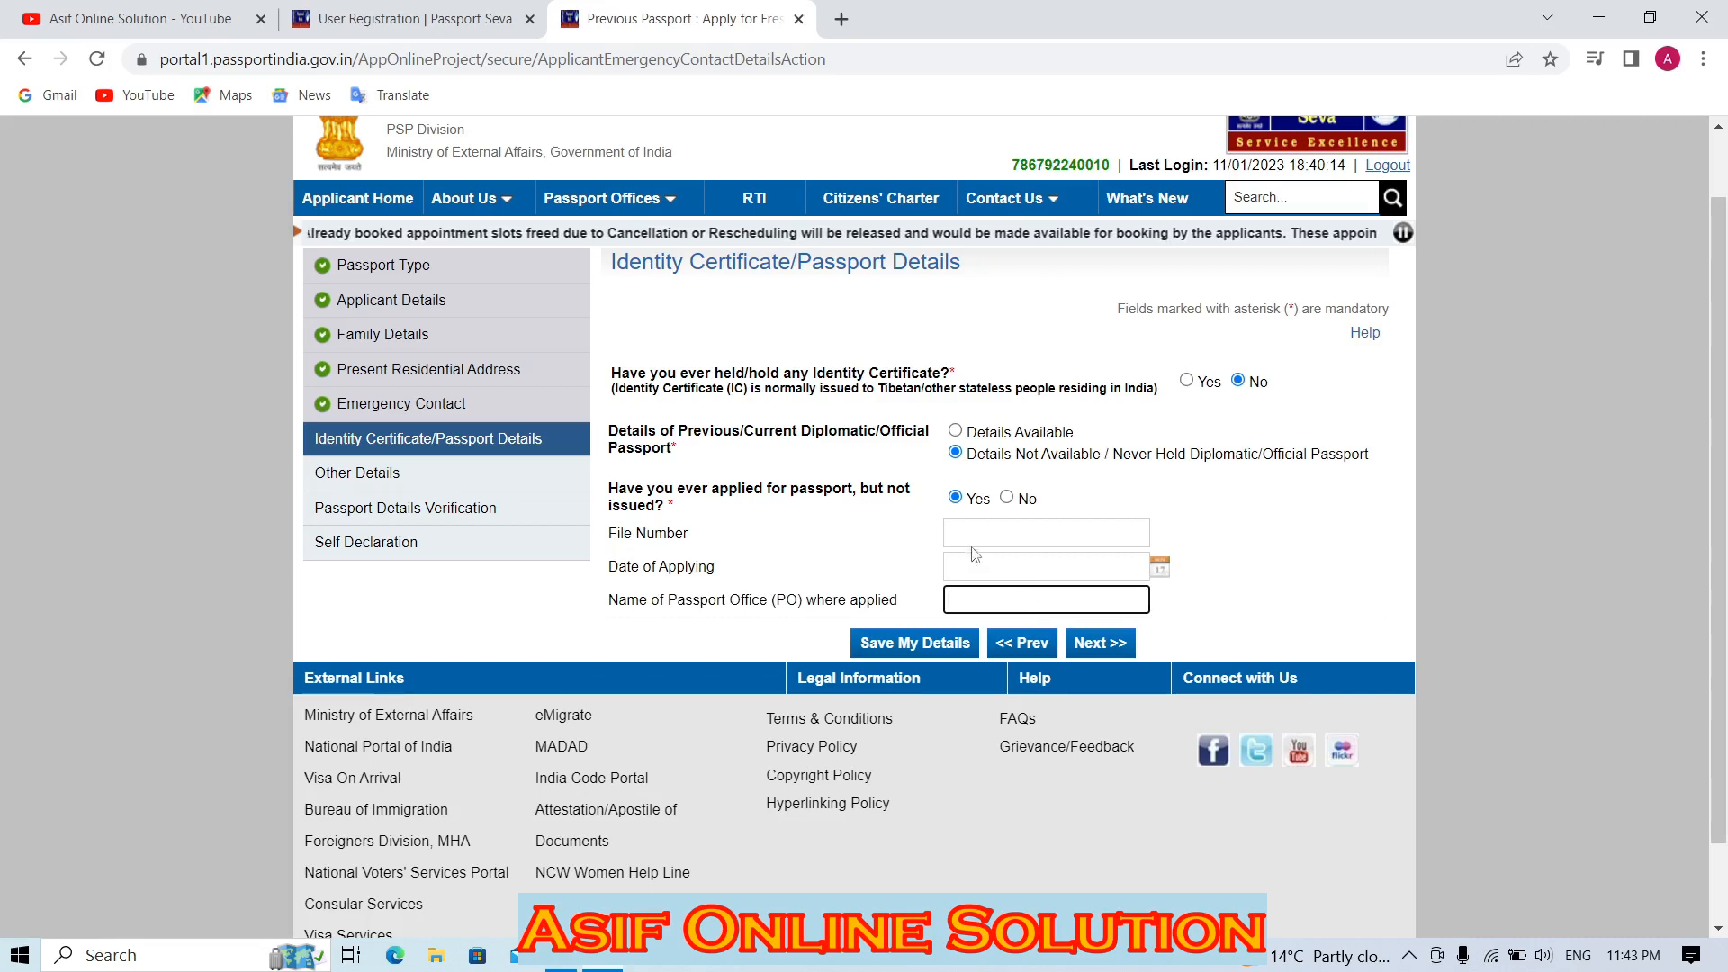
left_click(1006, 500)
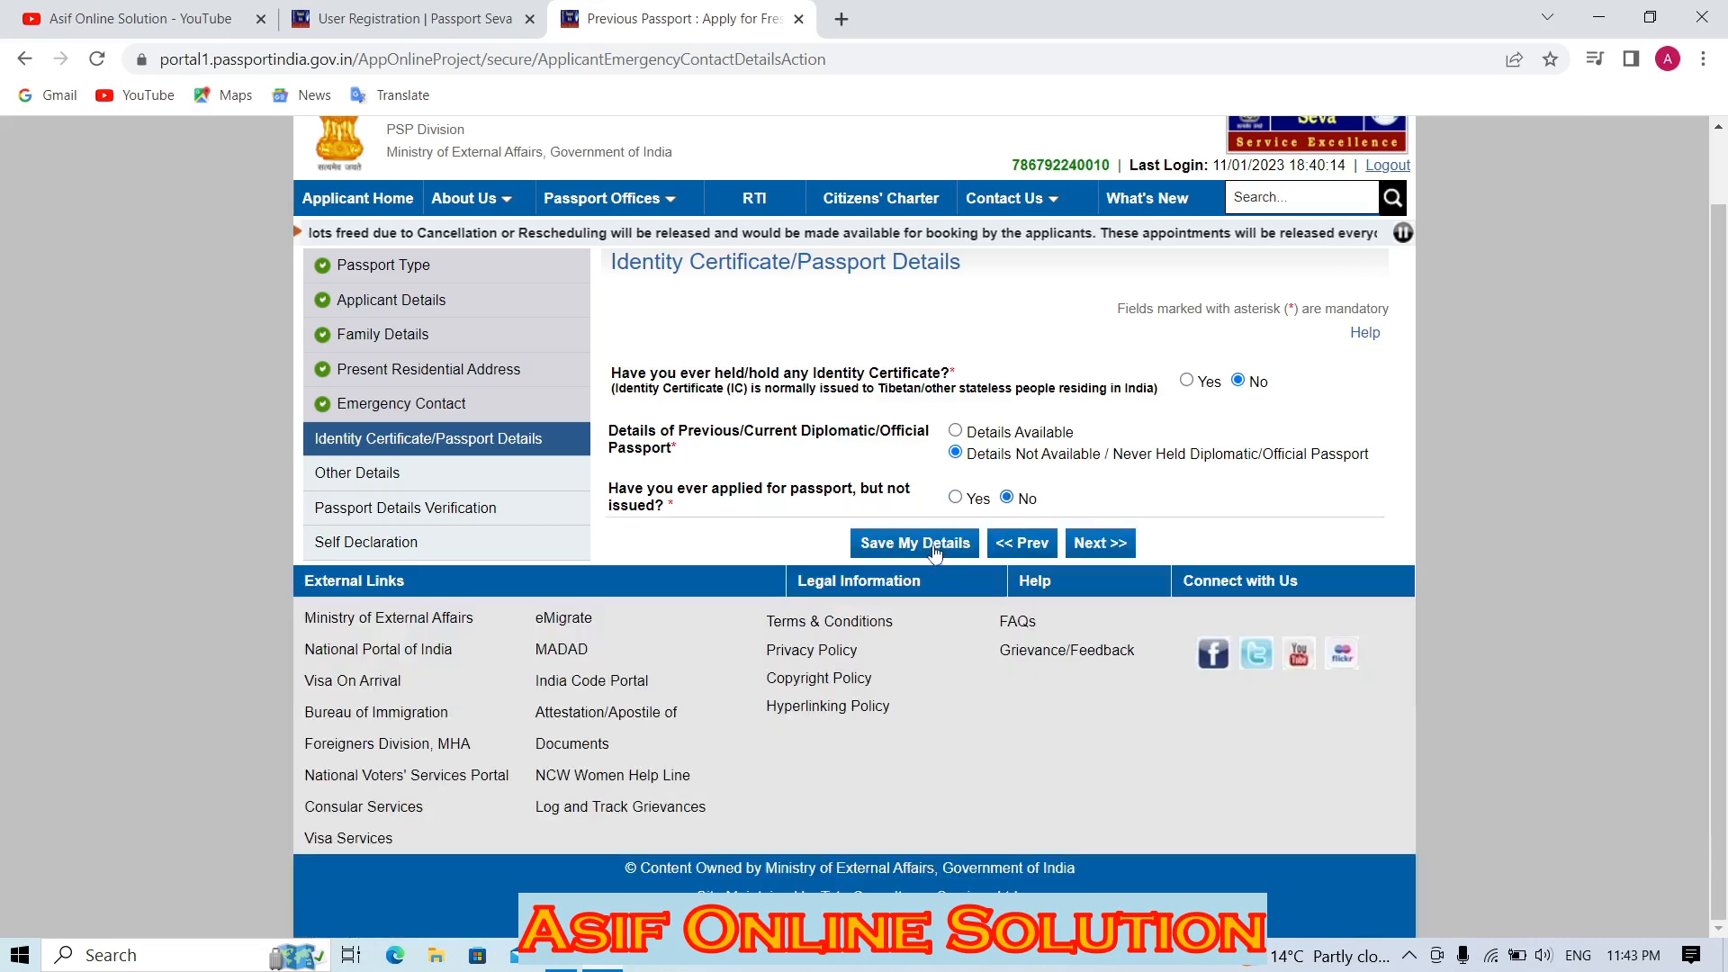
left_click(932, 544)
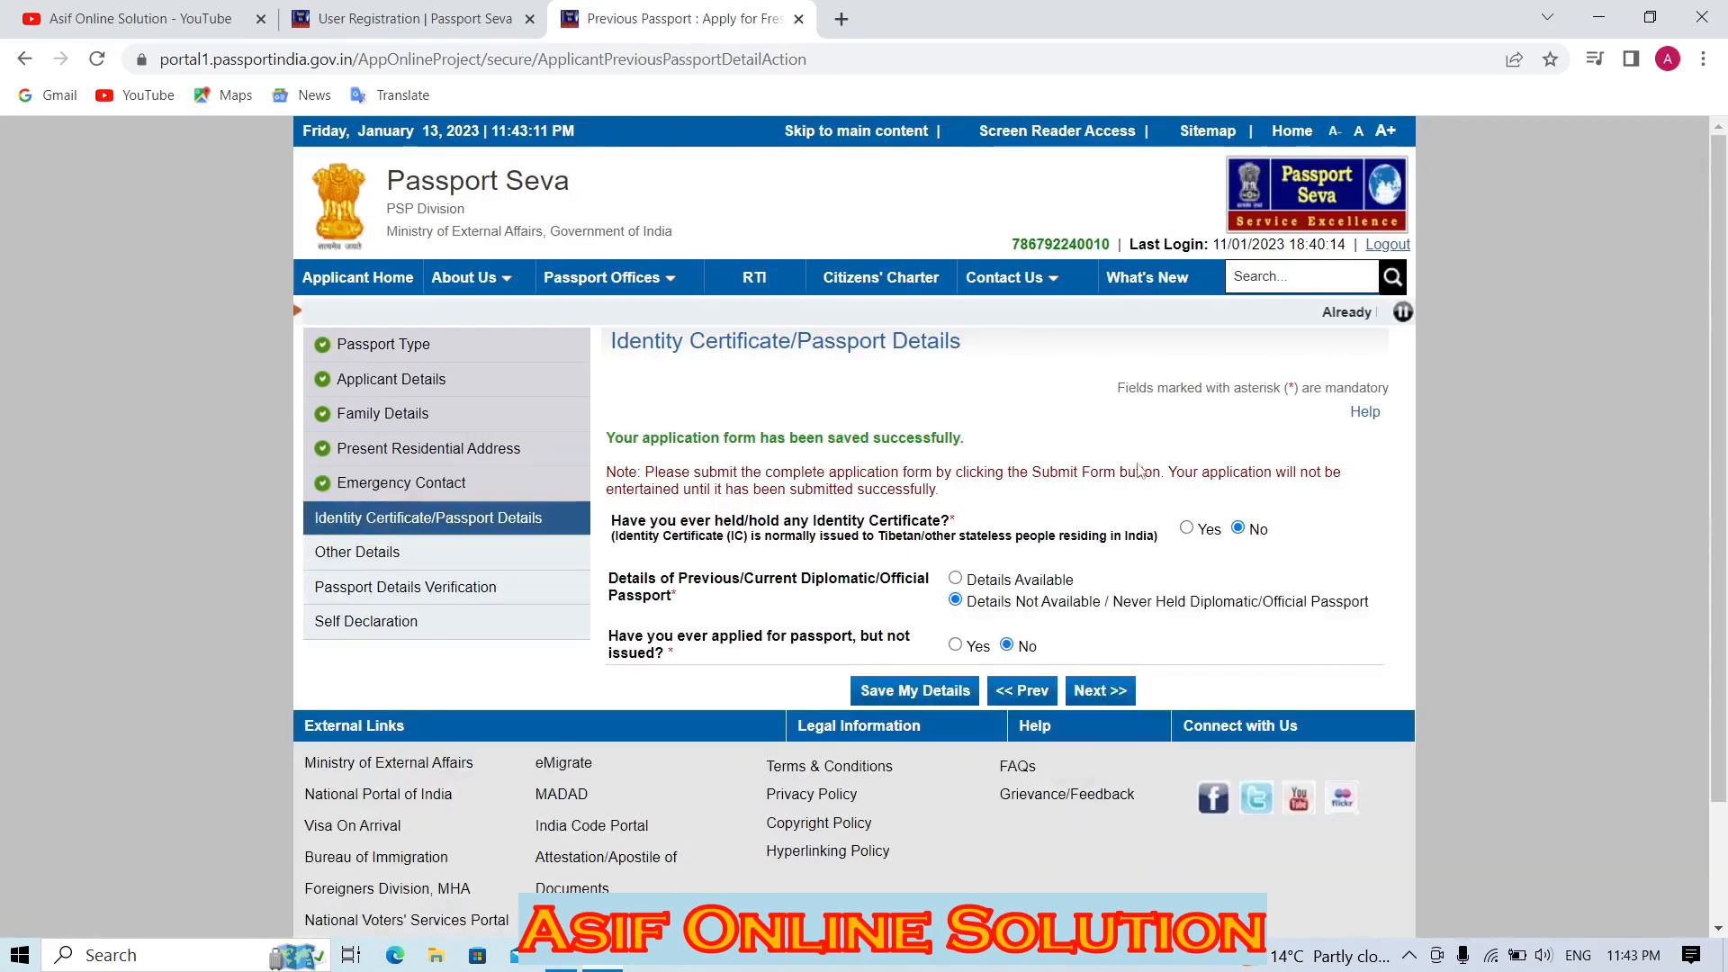
scroll(1035, 630, "down", 1)
Answer No to all fifteen Other Details questions, from criminal proceedings through repatriation.
left_click(1096, 691)
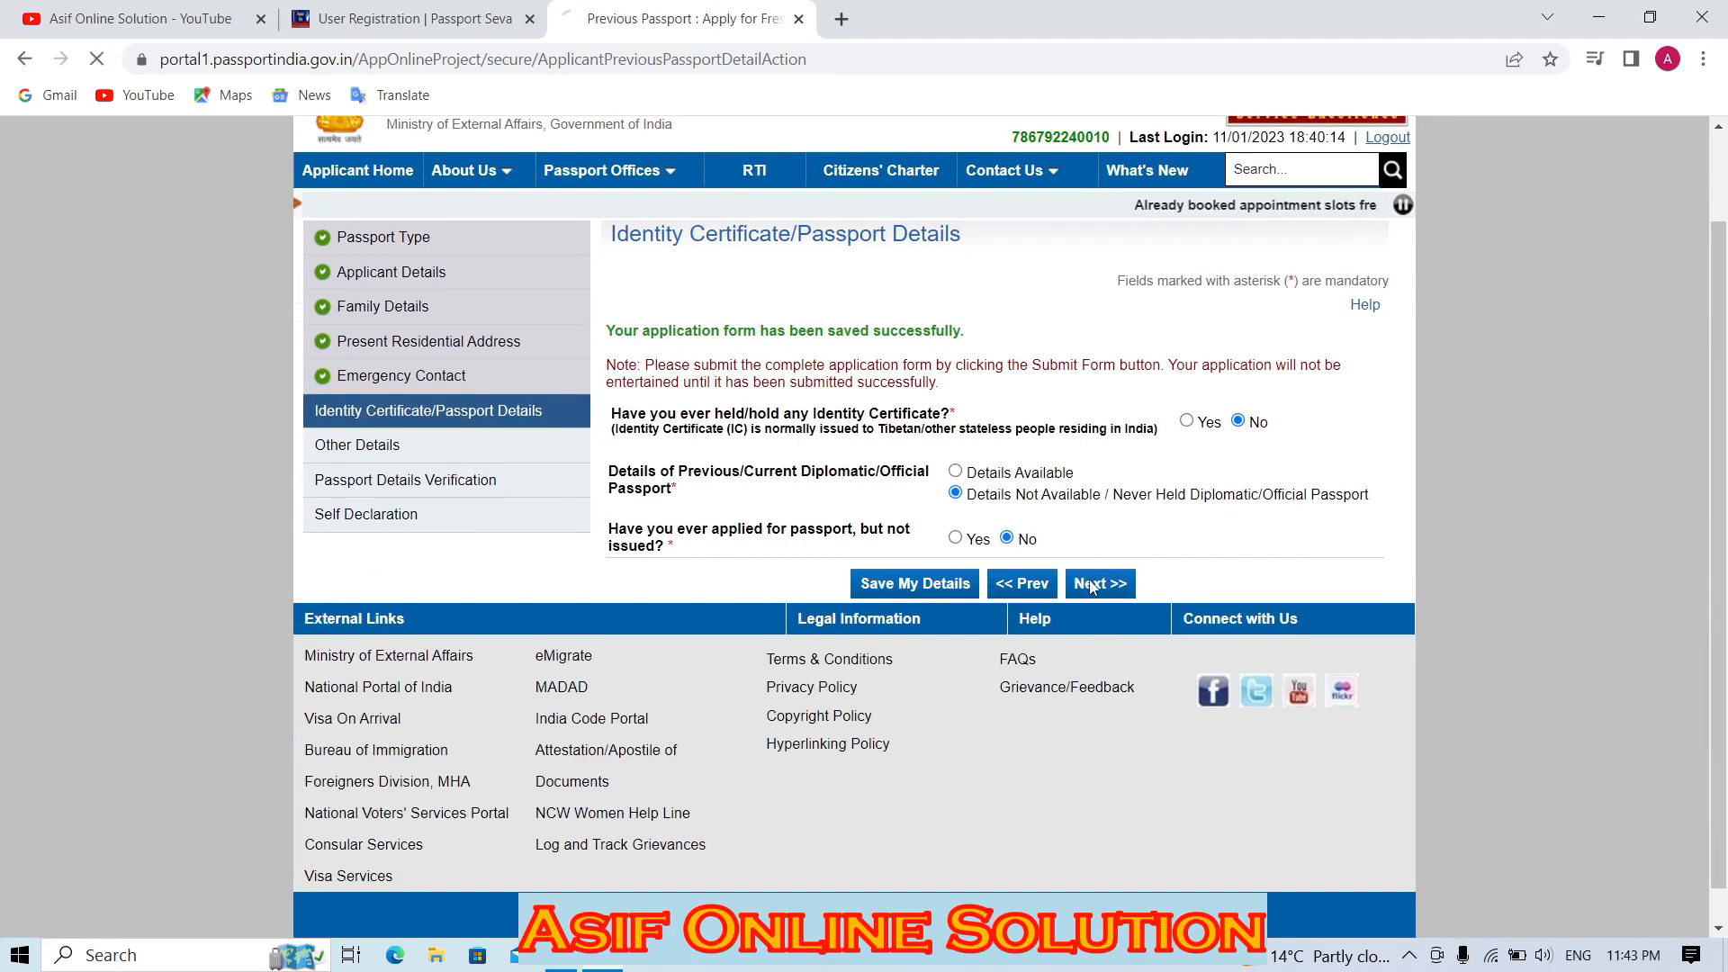
scroll(1287, 162, "down", 3)
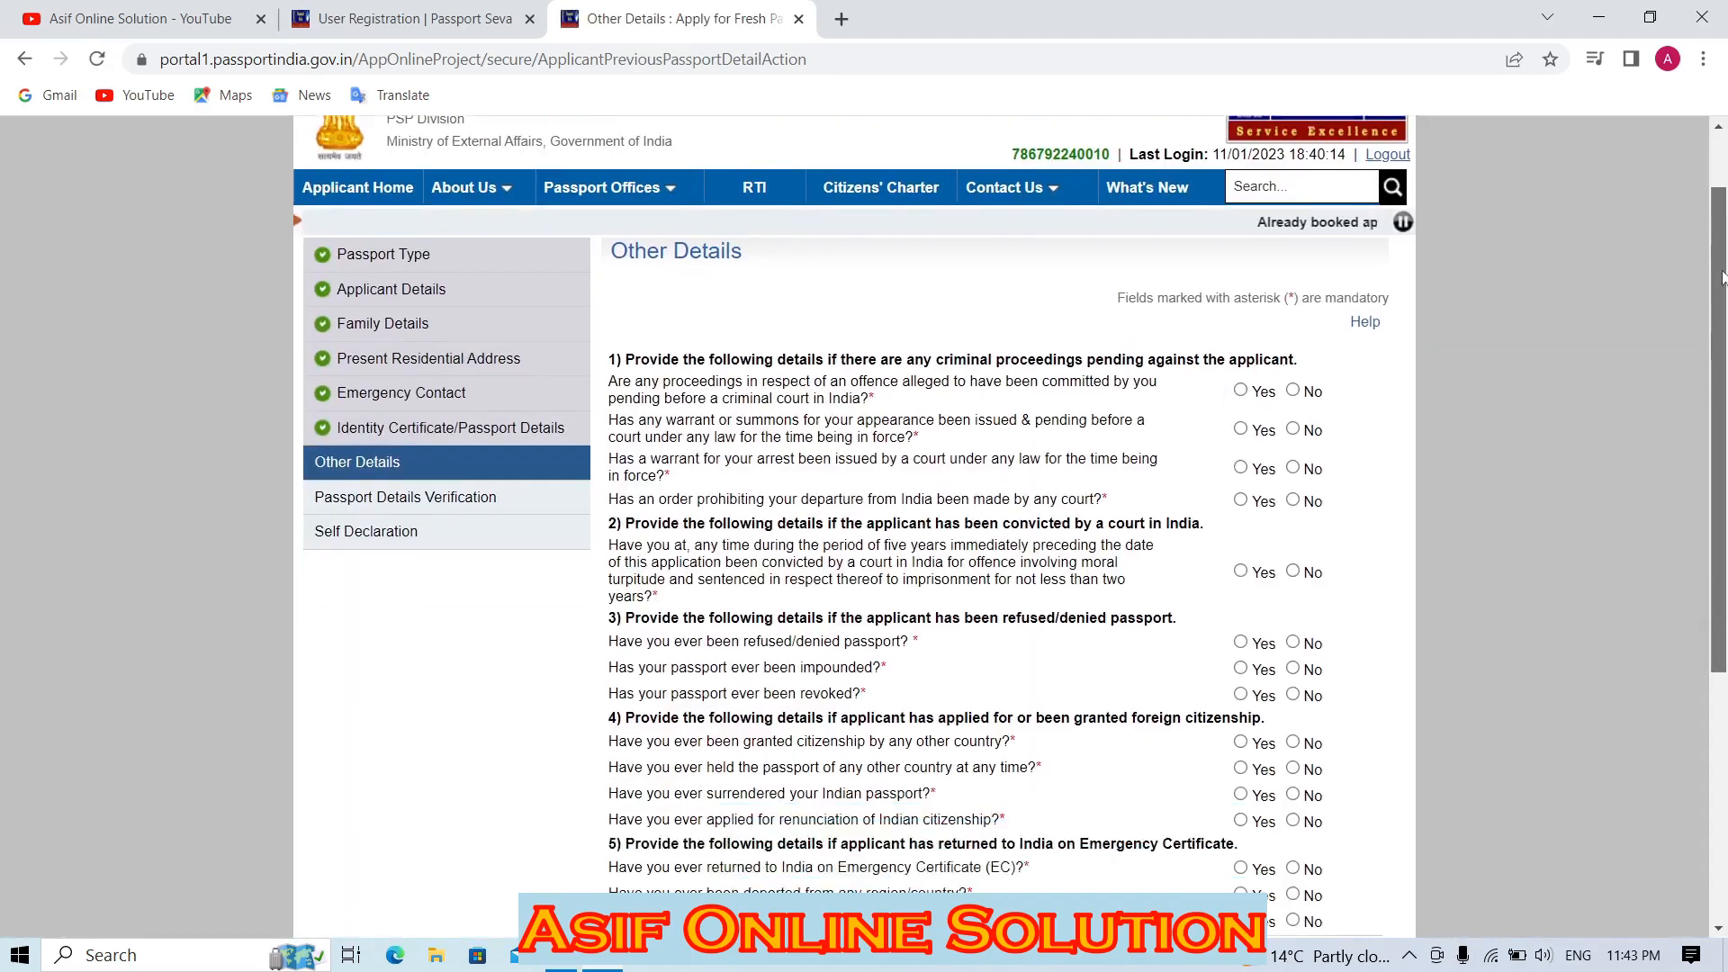
left_click(1293, 176)
left_click(1293, 214)
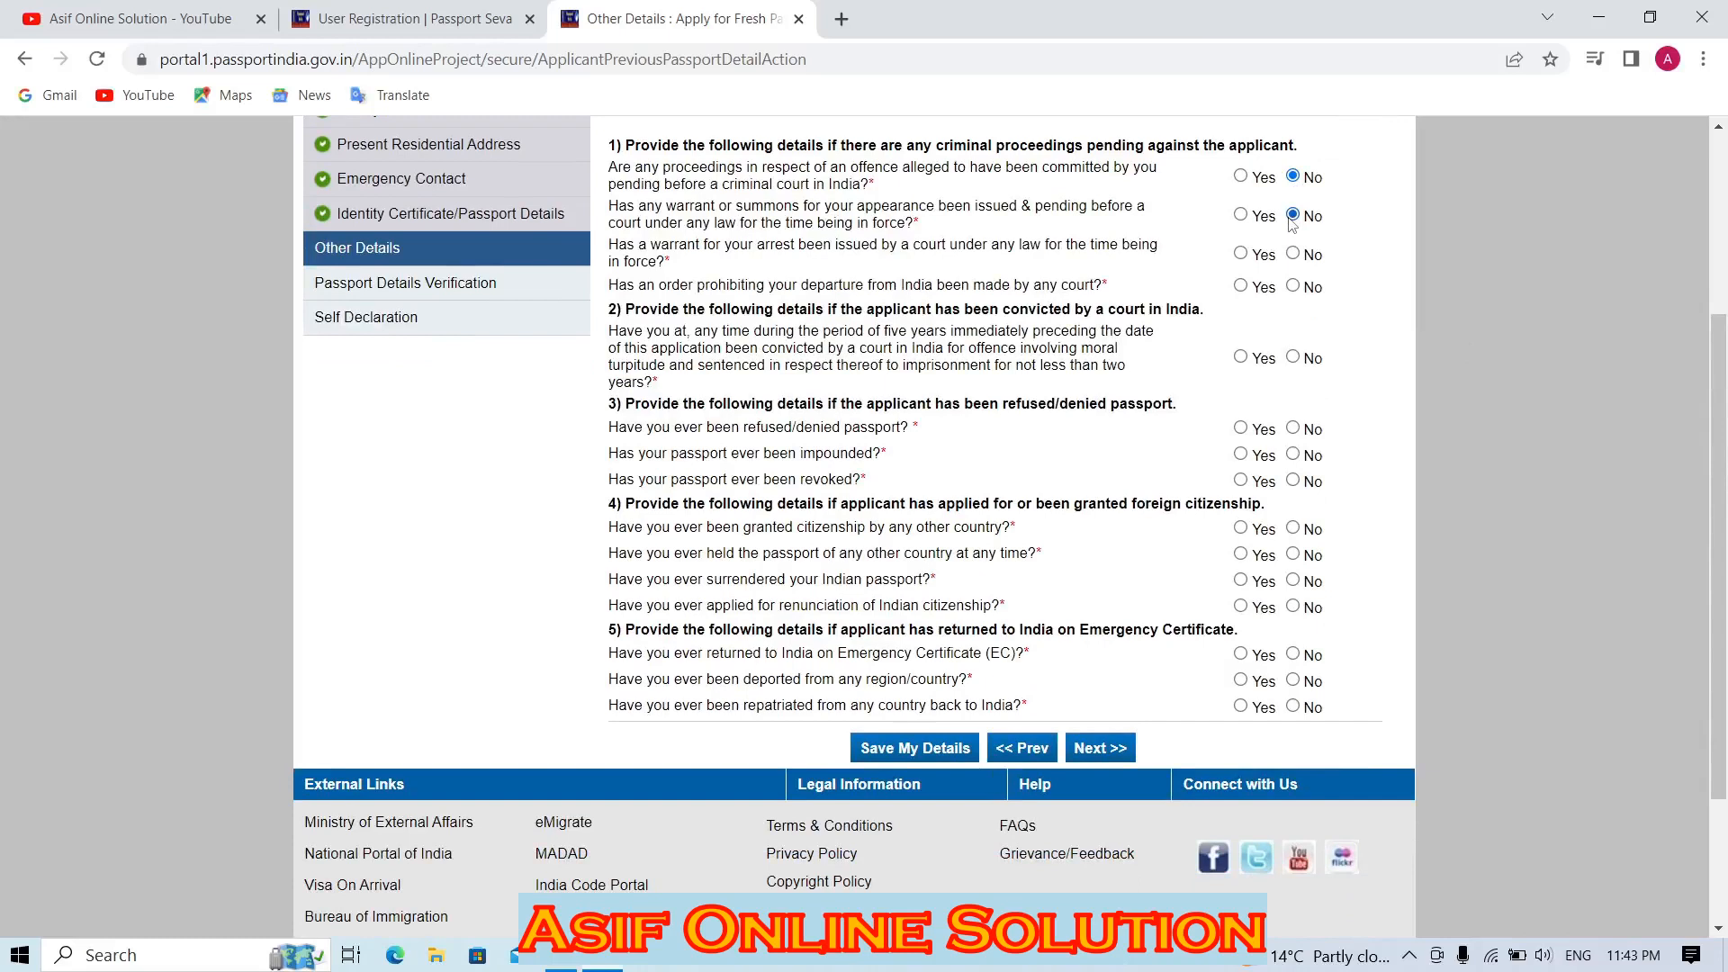
left_click(1292, 253)
left_click(1293, 285)
left_click(1292, 356)
left_click(1292, 427)
left_click(1292, 453)
left_click(1292, 529)
left_click(1292, 554)
left_click(1292, 580)
left_click(1293, 607)
left_click(1292, 654)
left_click(1293, 680)
left_click(1292, 707)
left_click(914, 748)
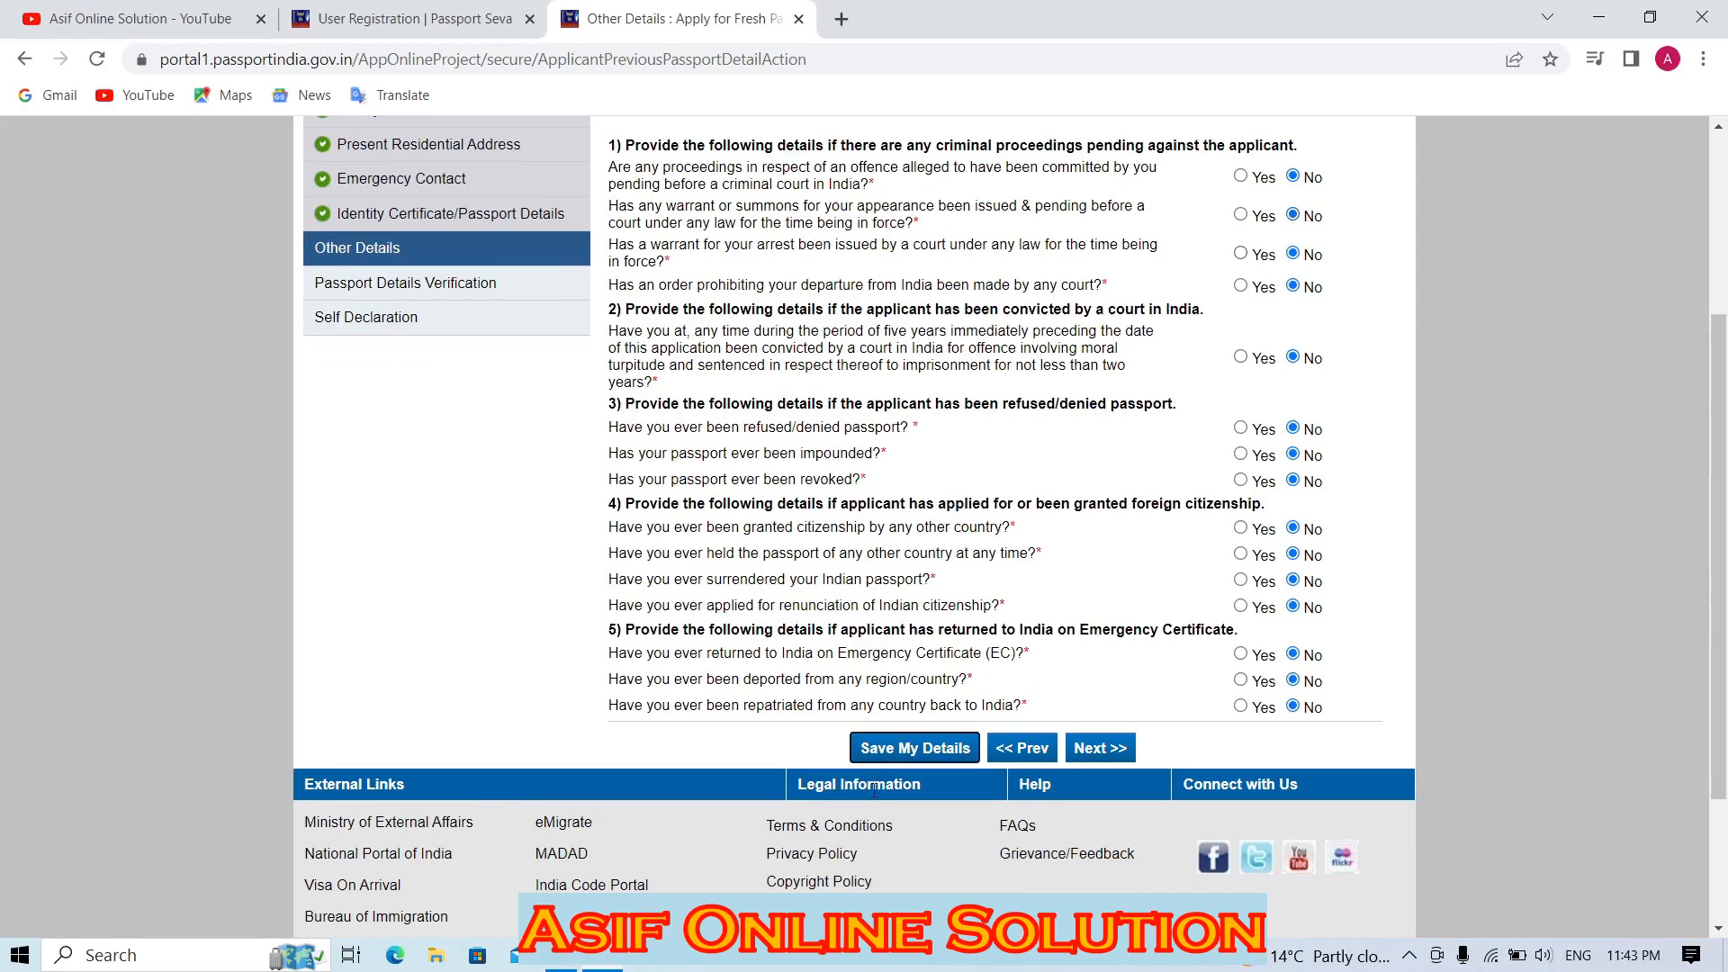
Save the Other Details answers and continue to the Passport Details Verification preview.
left_click(906, 748)
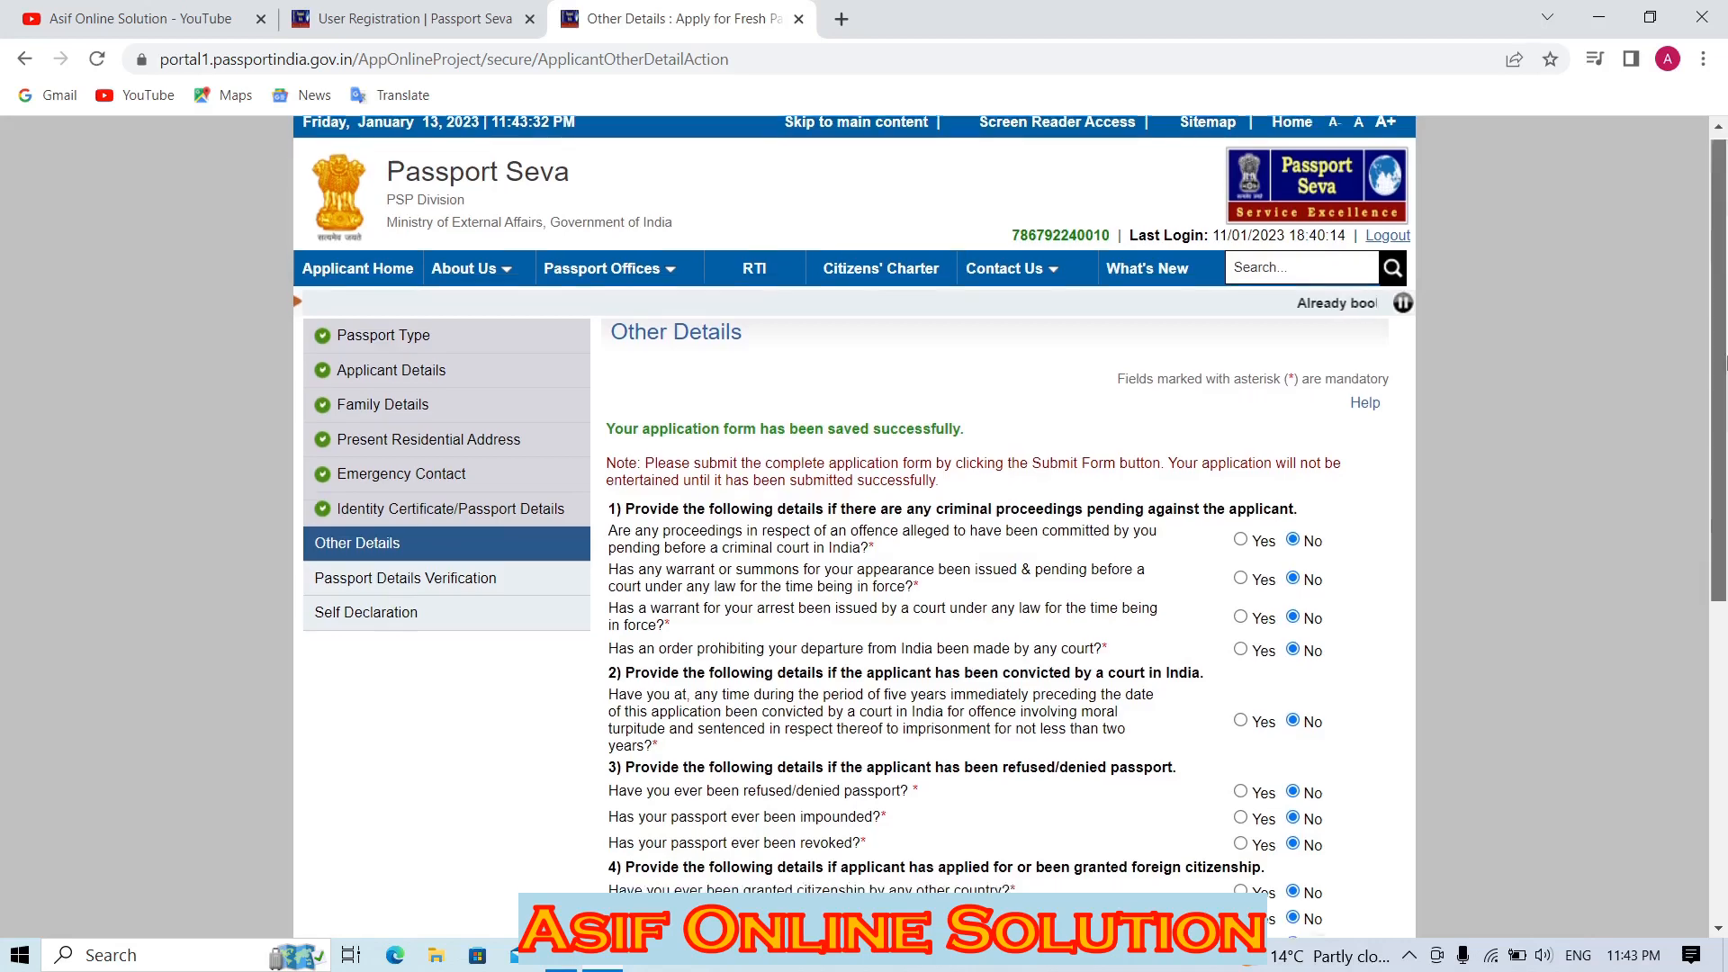
left_click_drag(1724, 363, 1717, 506)
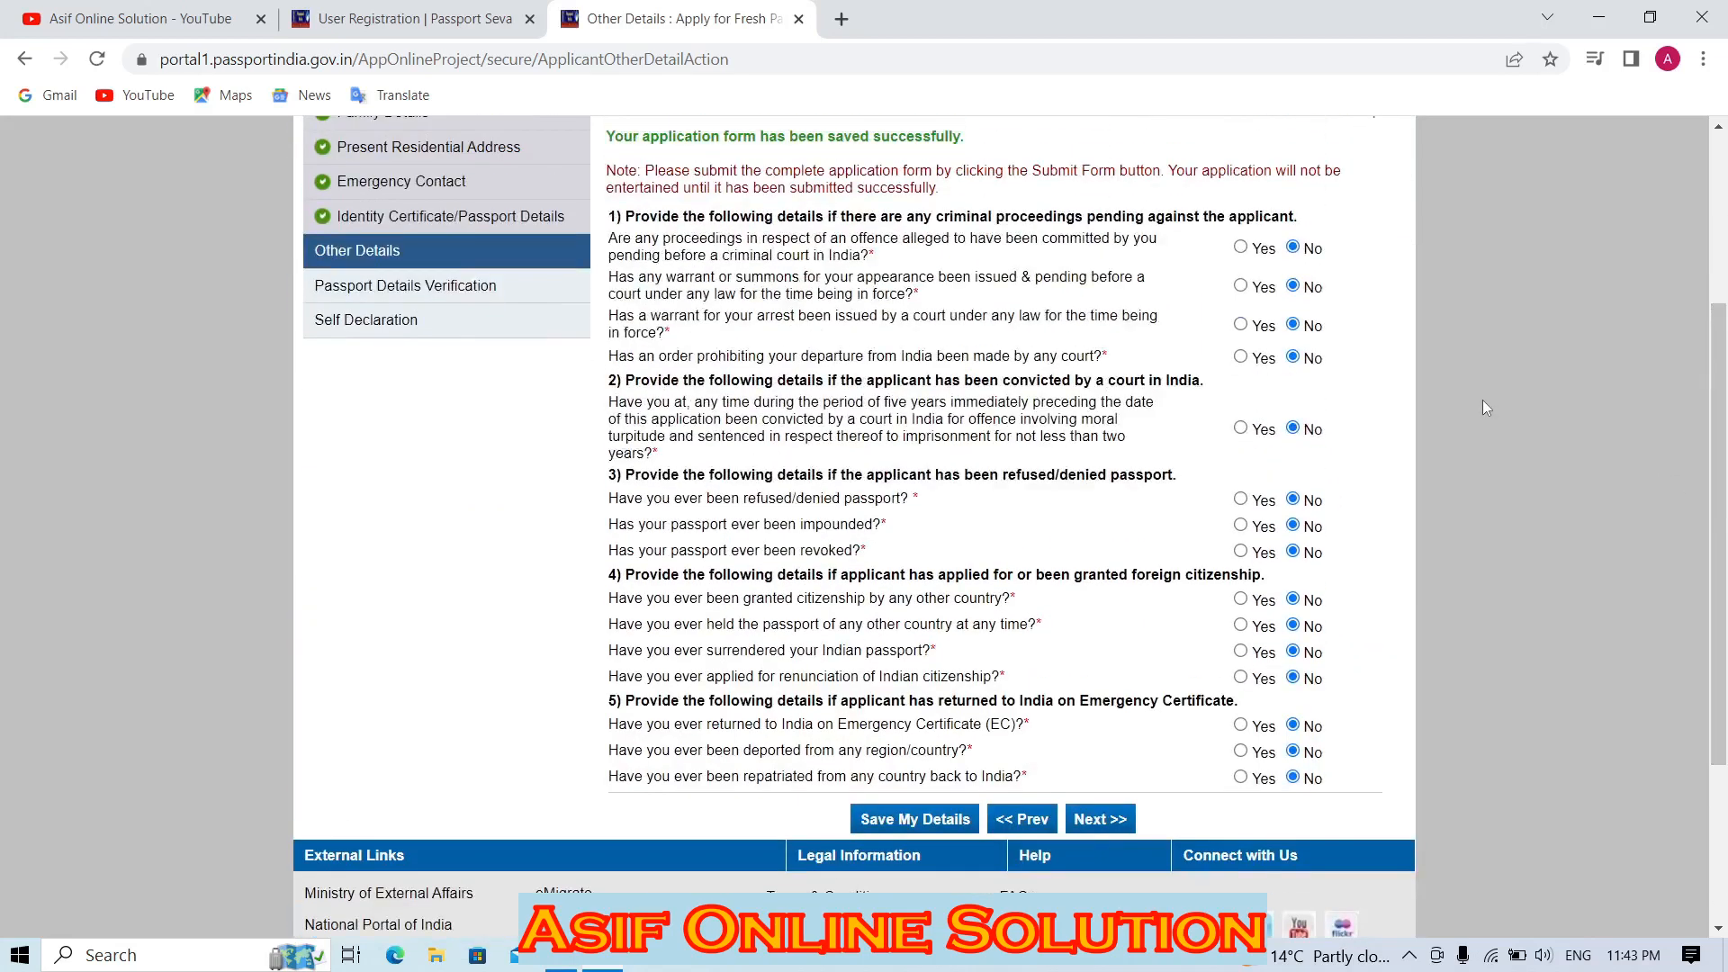
left_click(1100, 819)
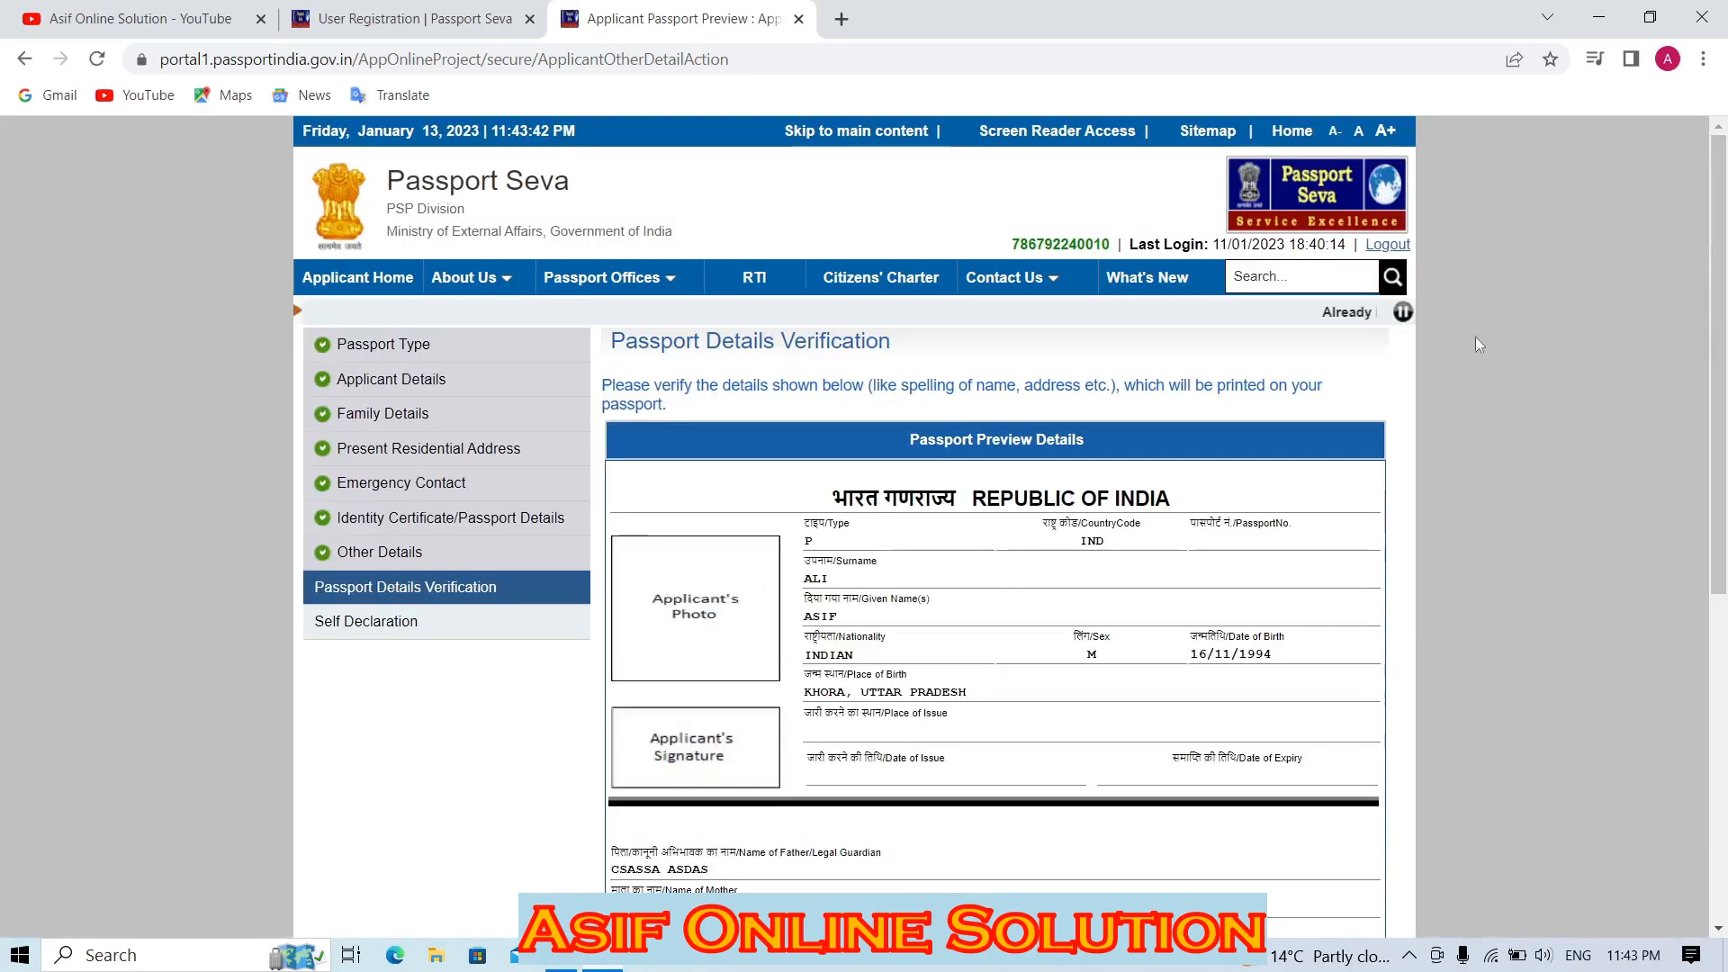
Review the passport details verification preview, then proceed to Self Declaration.
scroll(1478, 345, "down", 4)
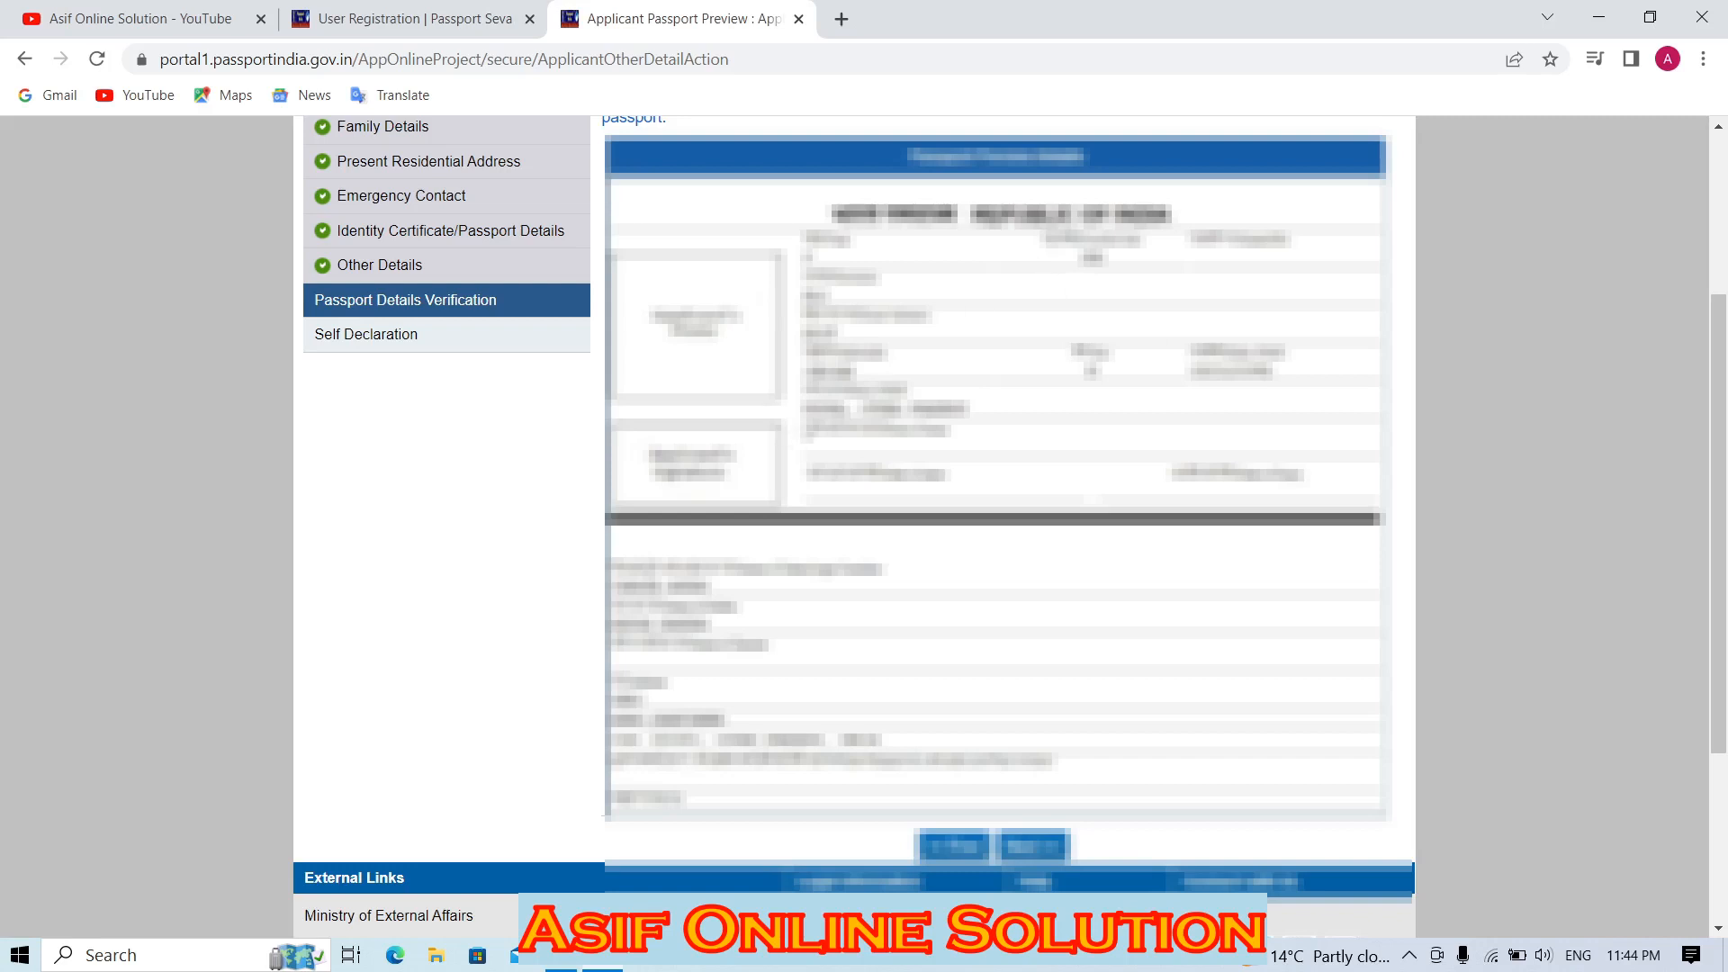
left_click_drag(830, 411, 968, 410)
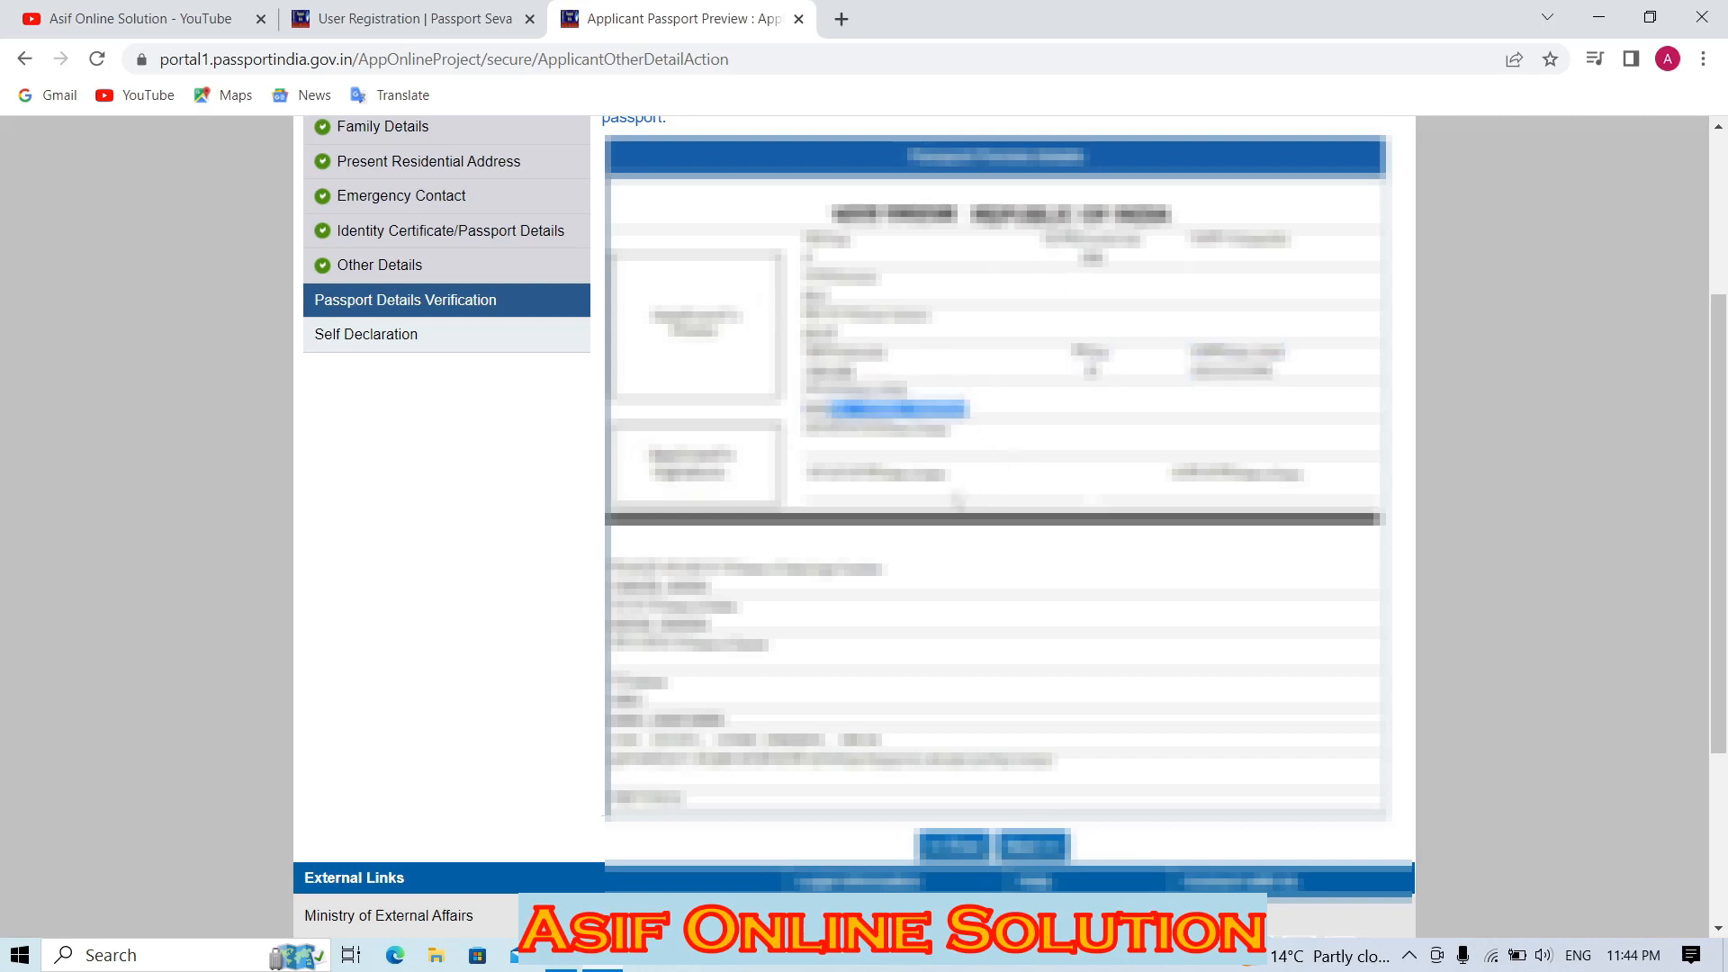
left_click(954, 496)
left_click_drag(835, 352, 905, 389)
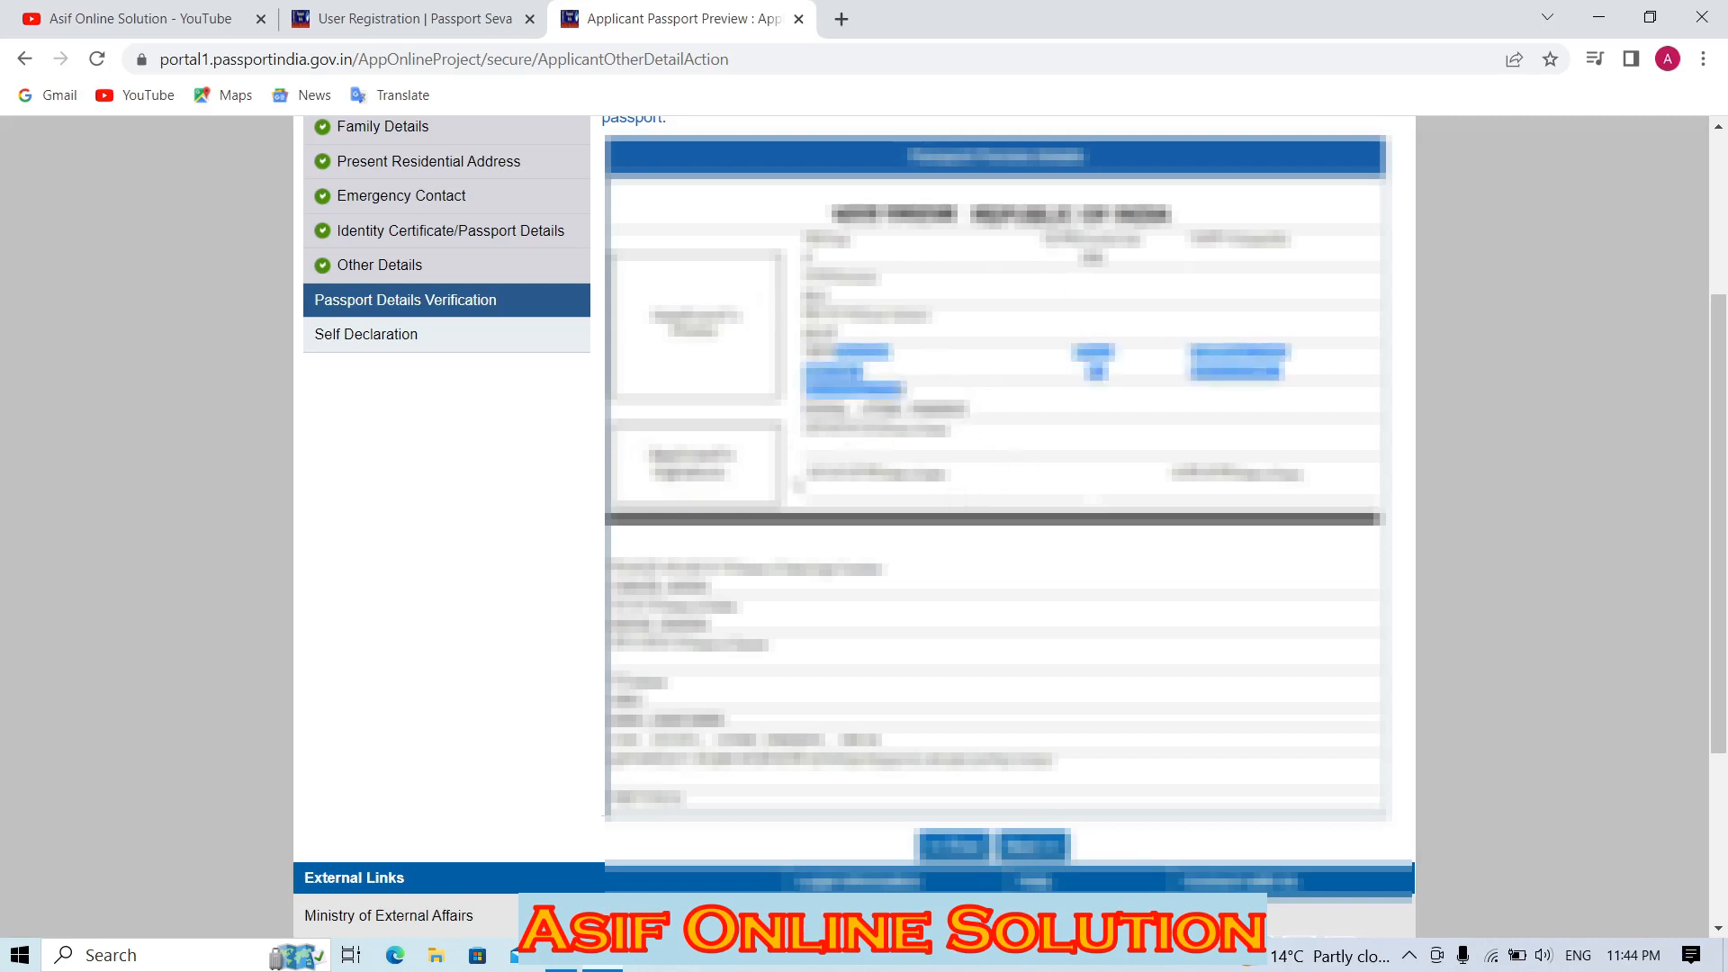
left_click(1034, 846)
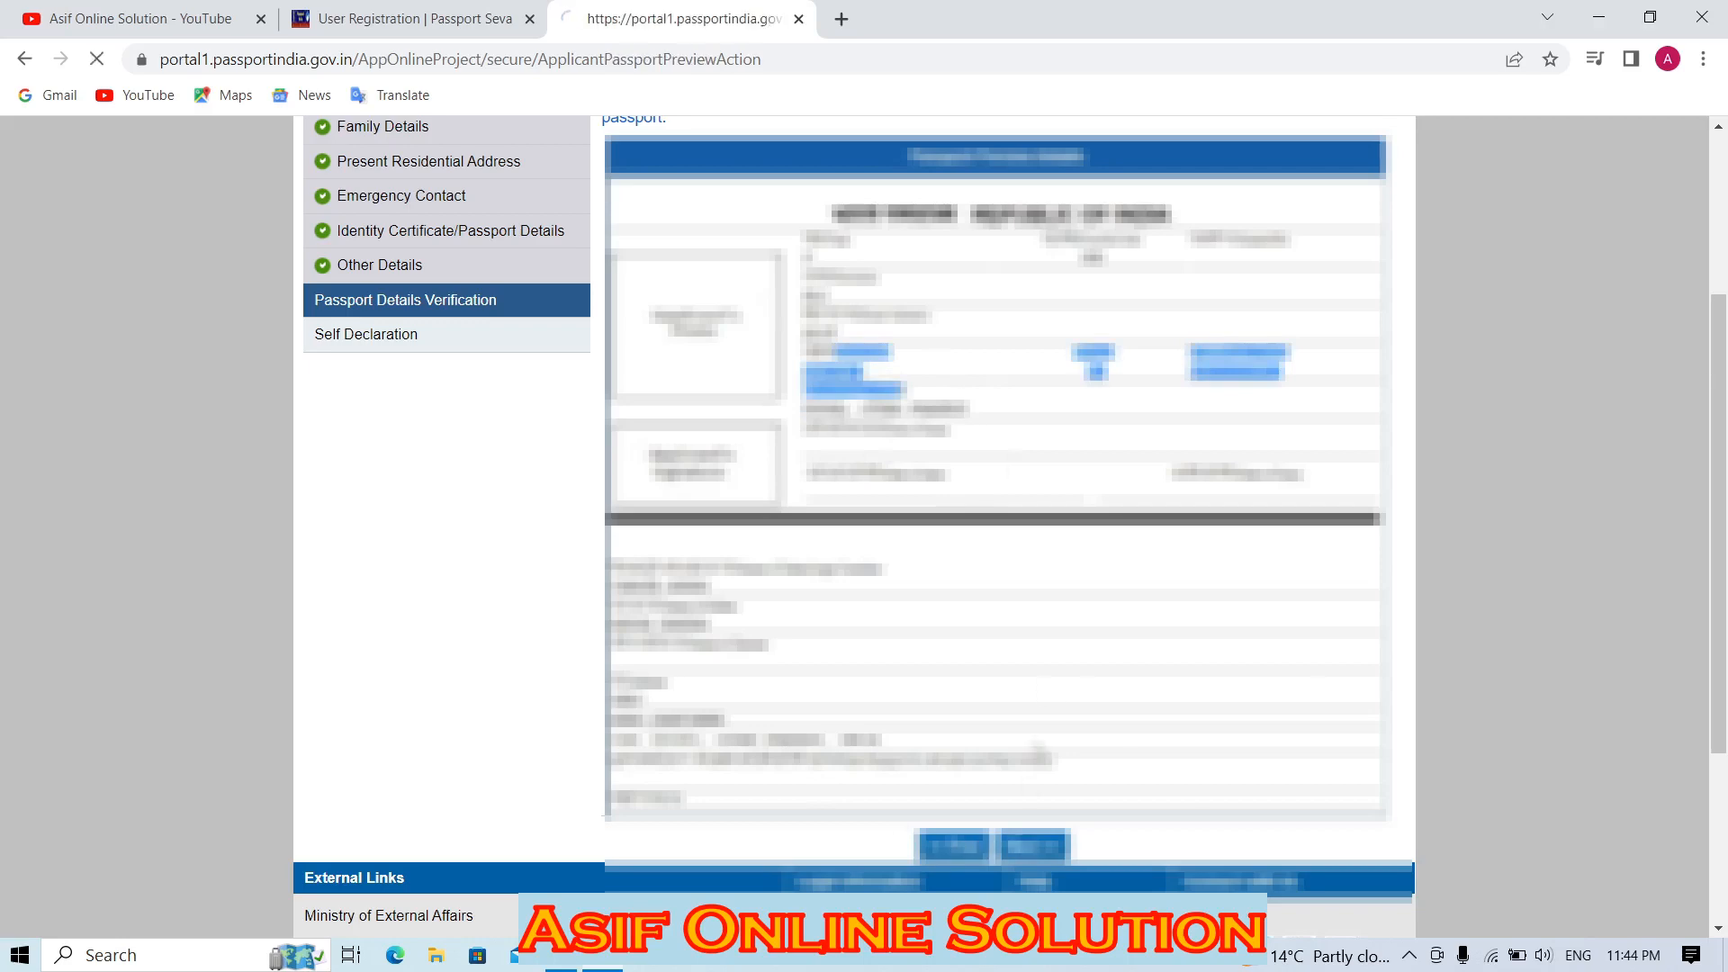
Choose Aadhaar Card/E-Aadhaar as birth proof and Aadhaar Card (Address Proof) as address proof.
scroll(1726, 389, "down", 4)
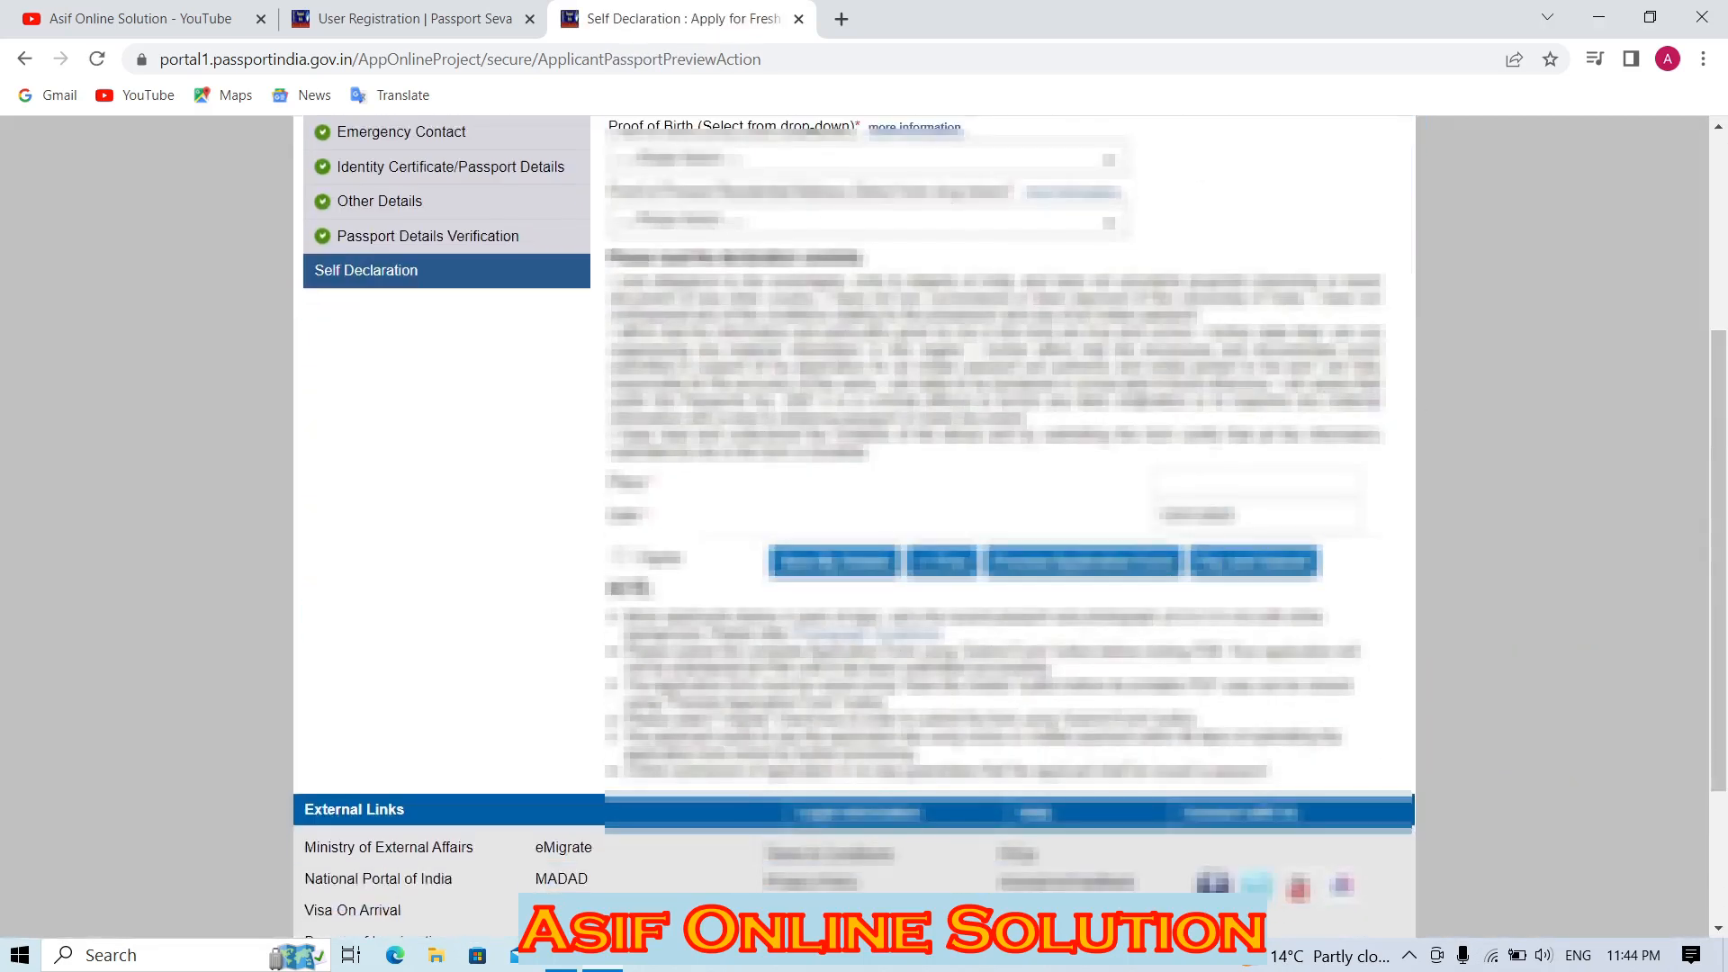
scroll(1726, 389, "up", 2)
left_click(654, 300)
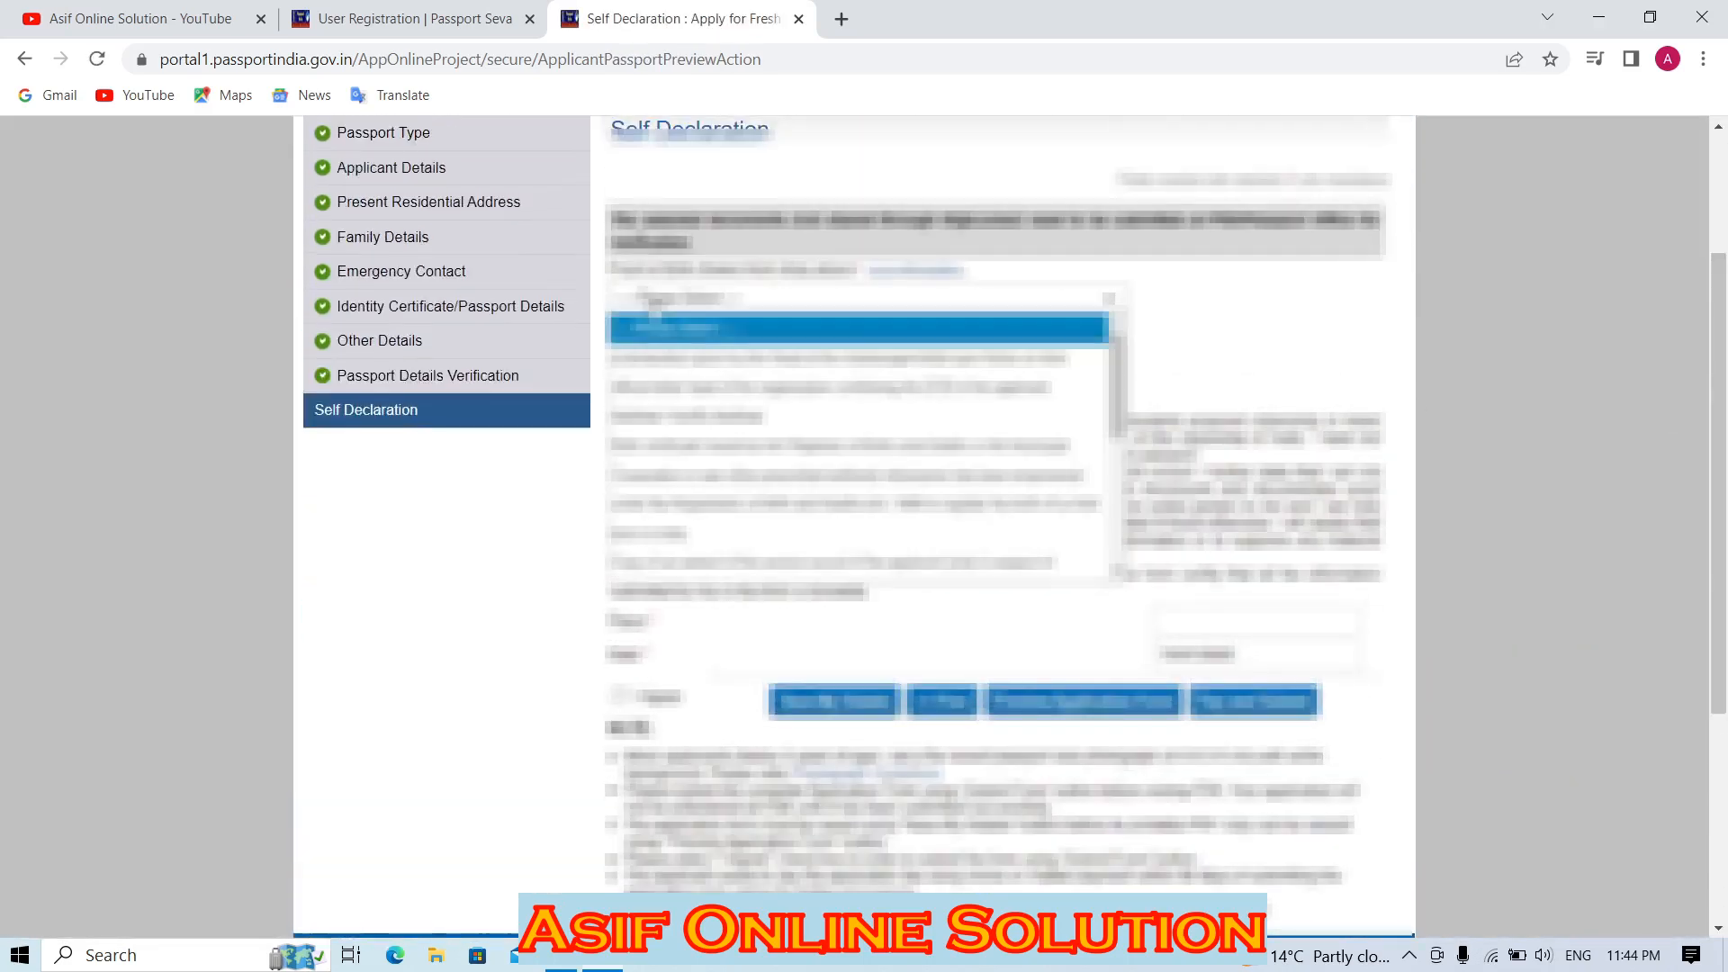
left_click(644, 416)
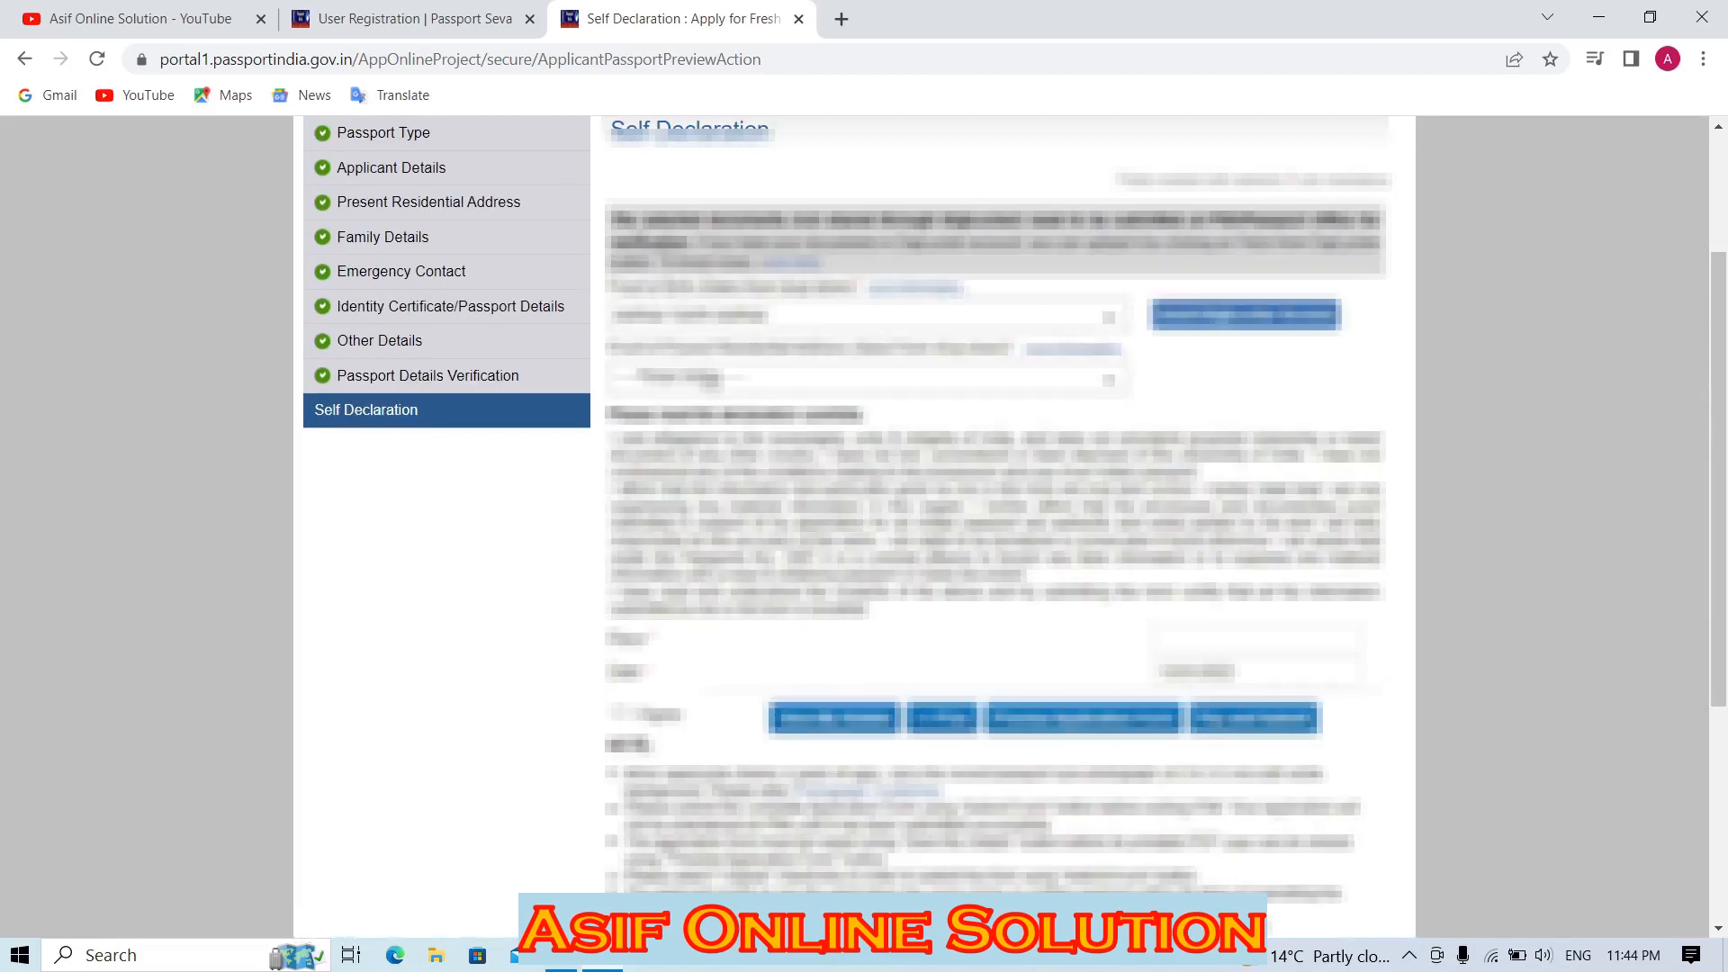
left_click(697, 375)
left_click(720, 409)
Set place GHAIZABAD, agree to the declaration, save, and open the application form preview.
scroll(991, 351, "down", 2)
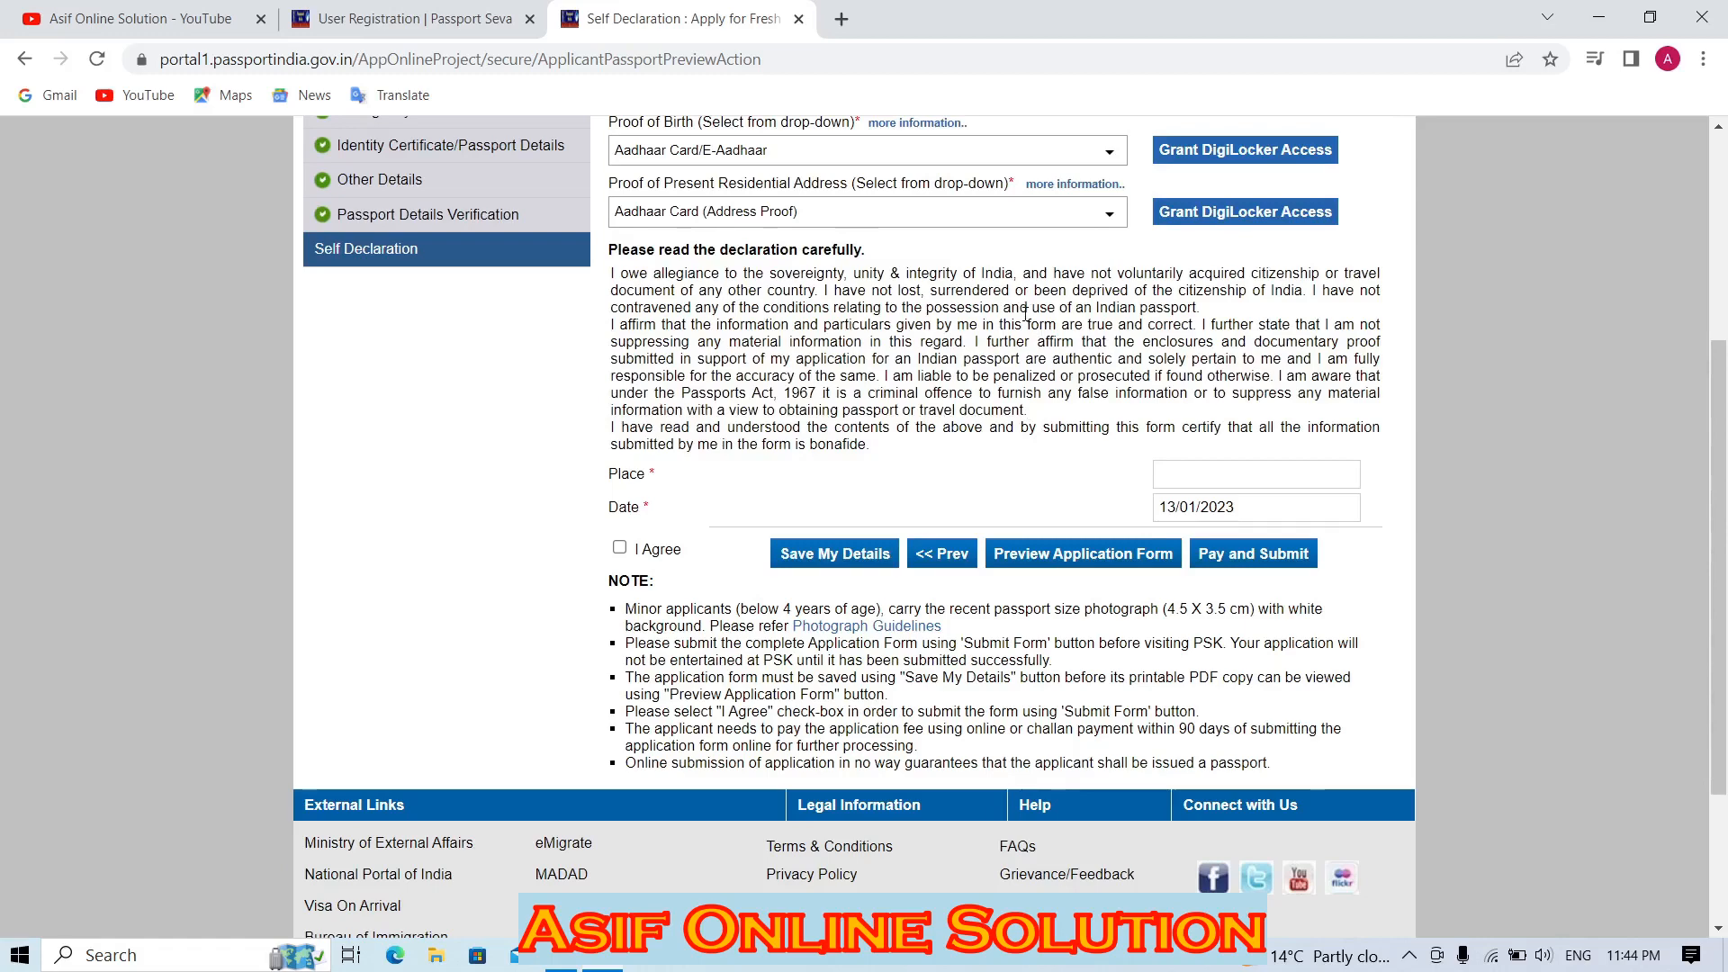
left_click(1251, 477)
key("Tab")
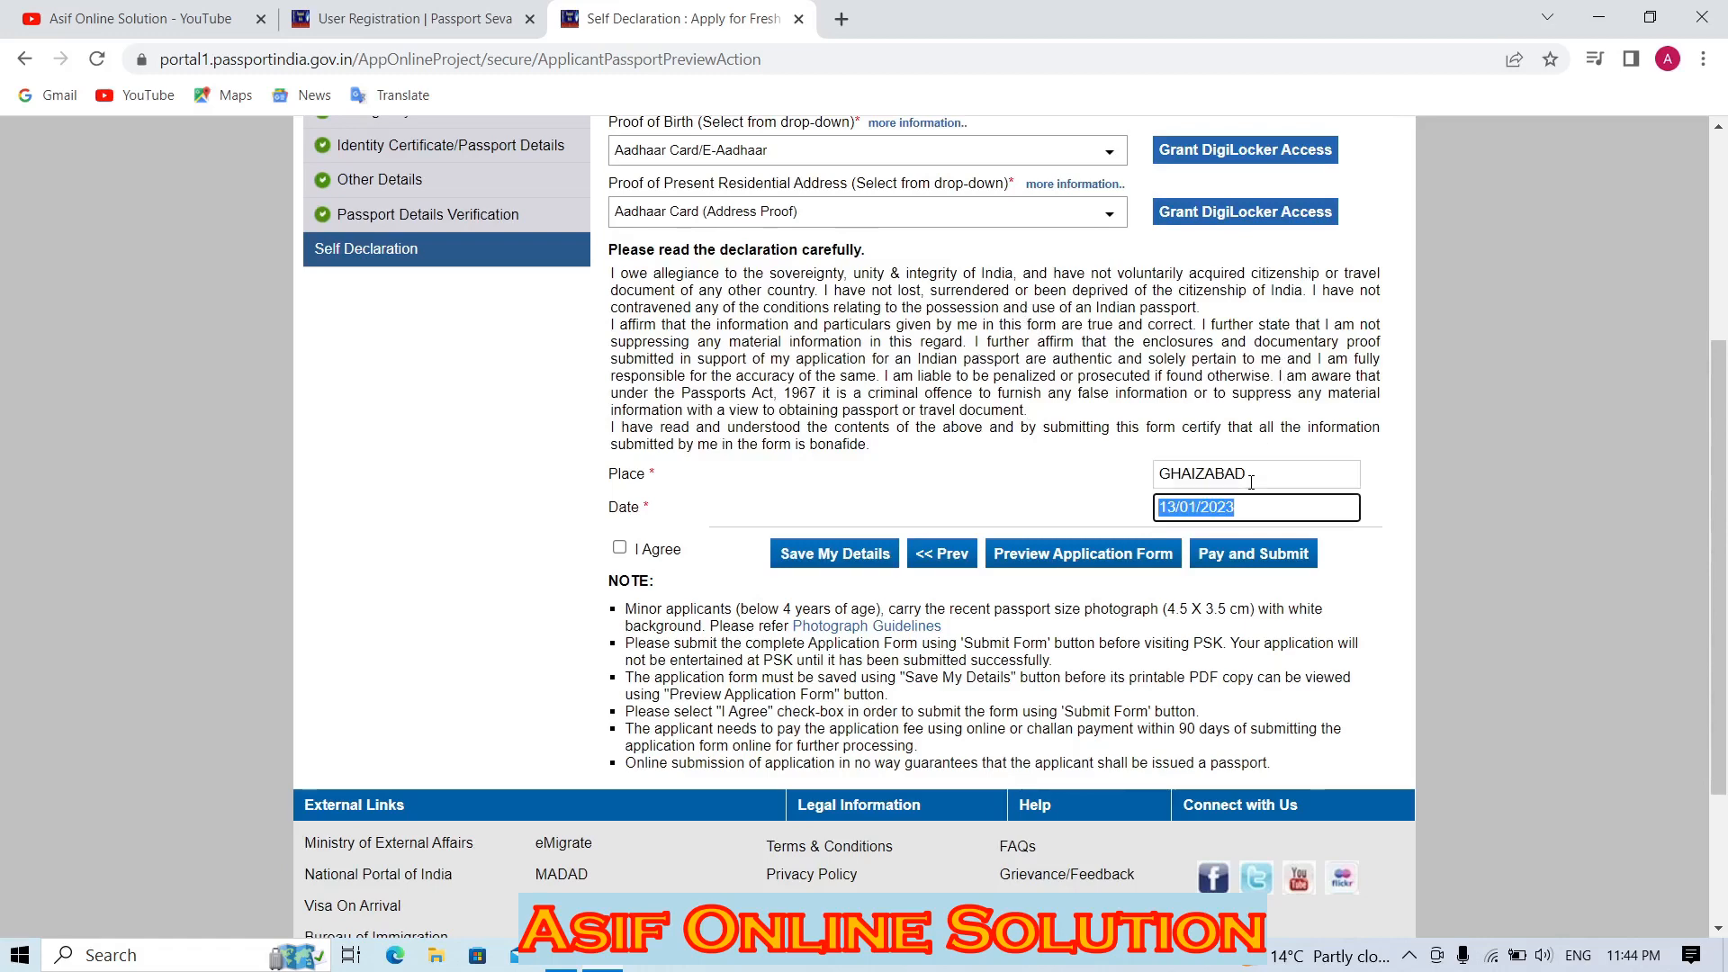
key("Tab")
key("space")
left_click(866, 573)
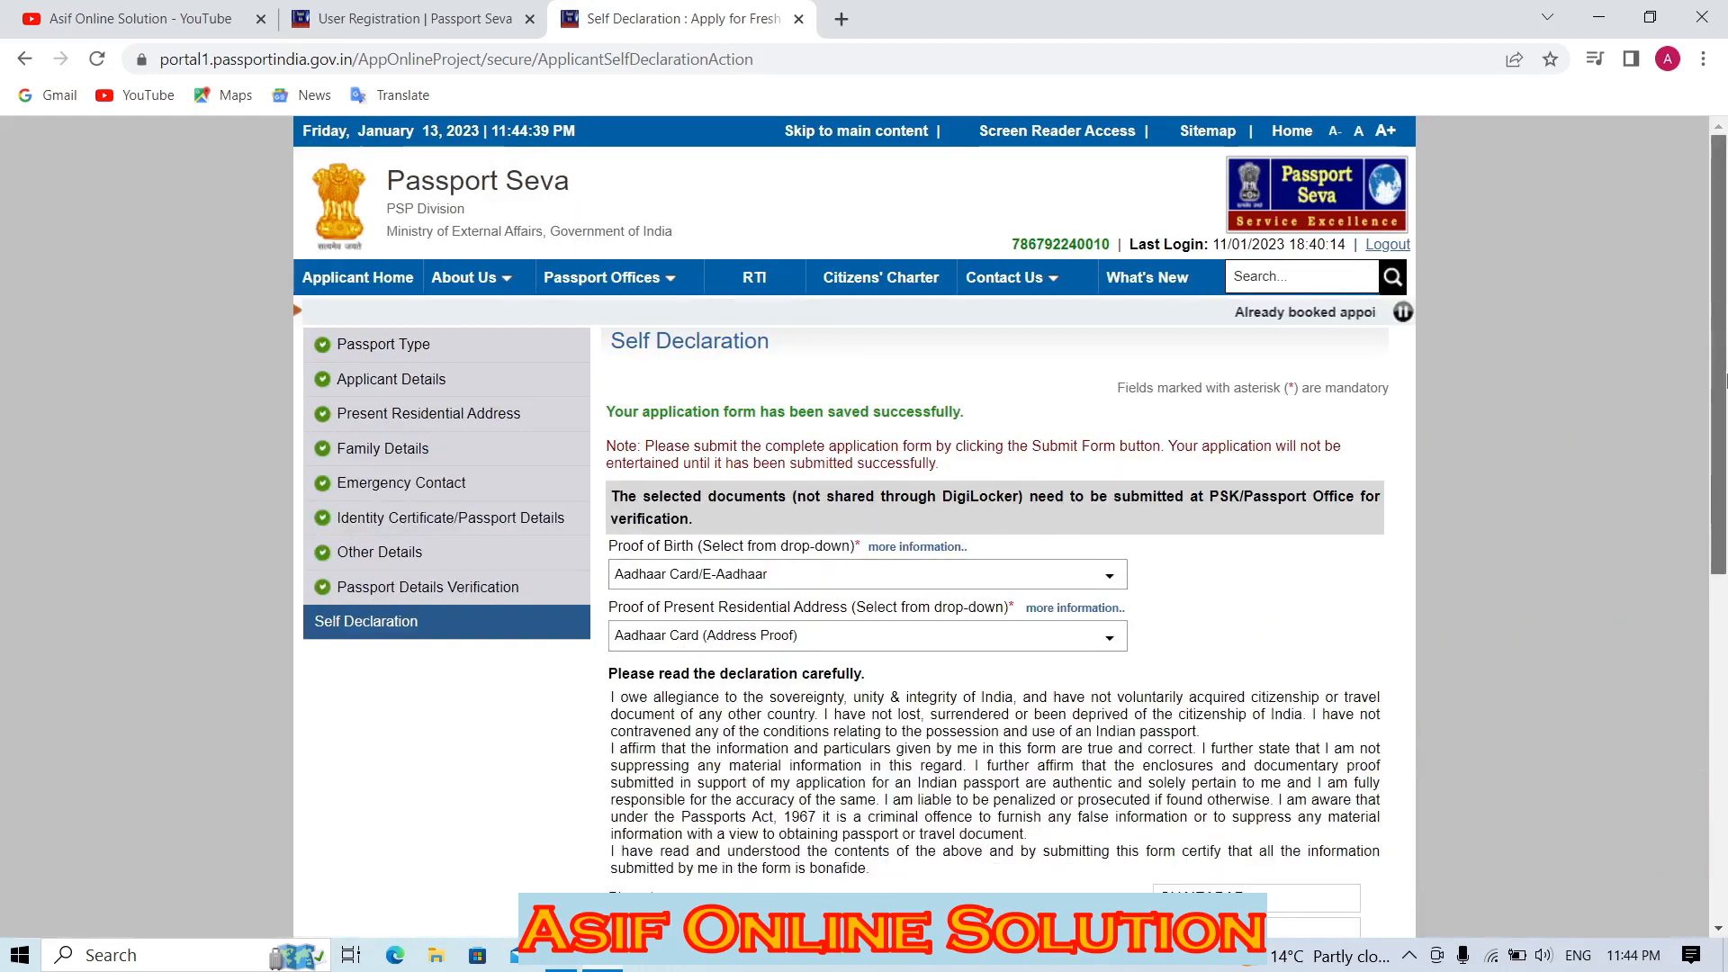
left_click_drag(1722, 476, 1722, 746)
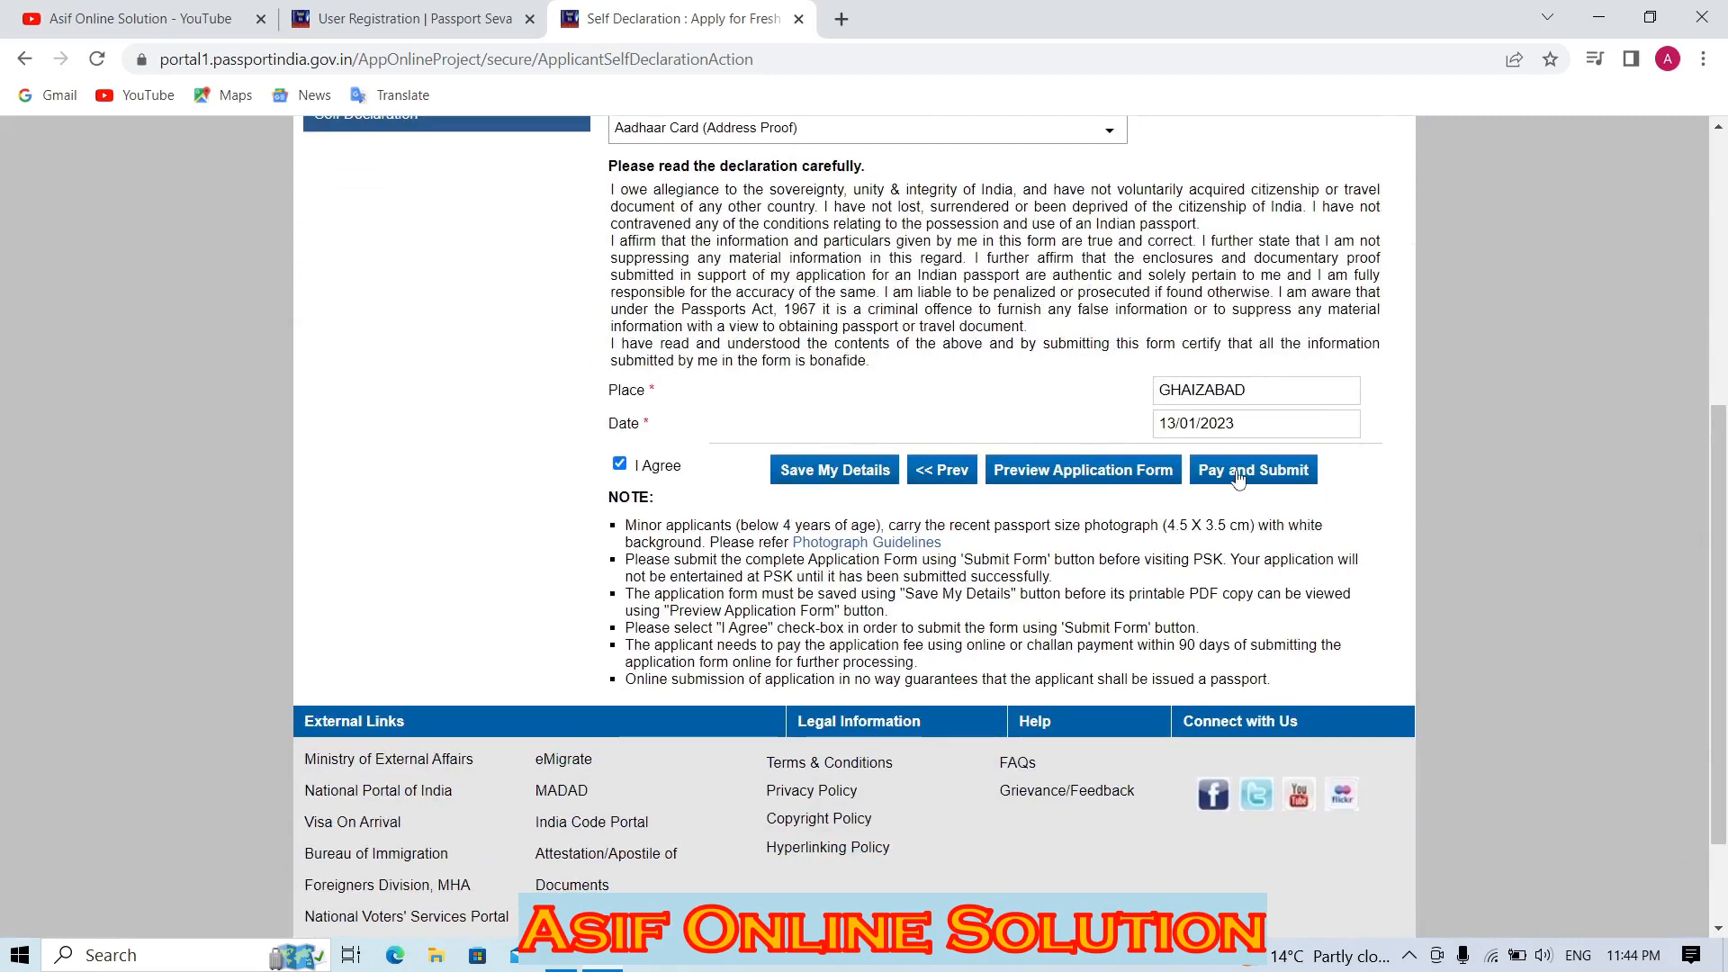
left_click(1152, 475)
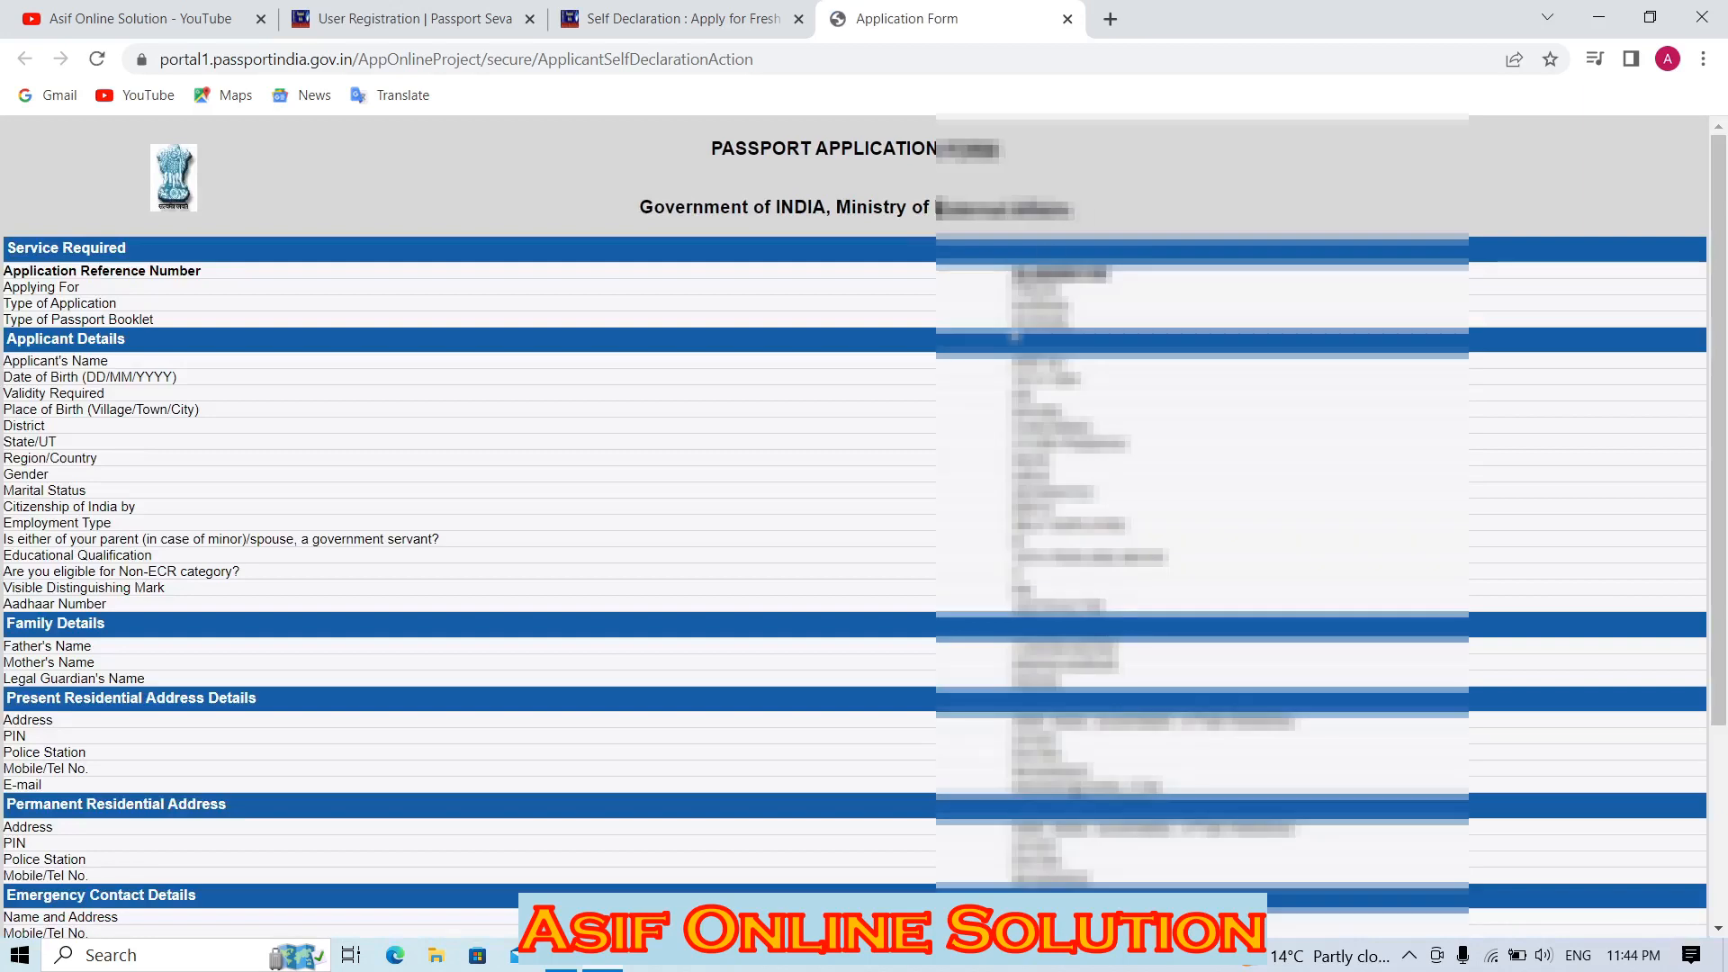
Review the filled-in Application Form preview, then return to the Self Declaration tab.
left_click_drag(1711, 218, 1712, 283)
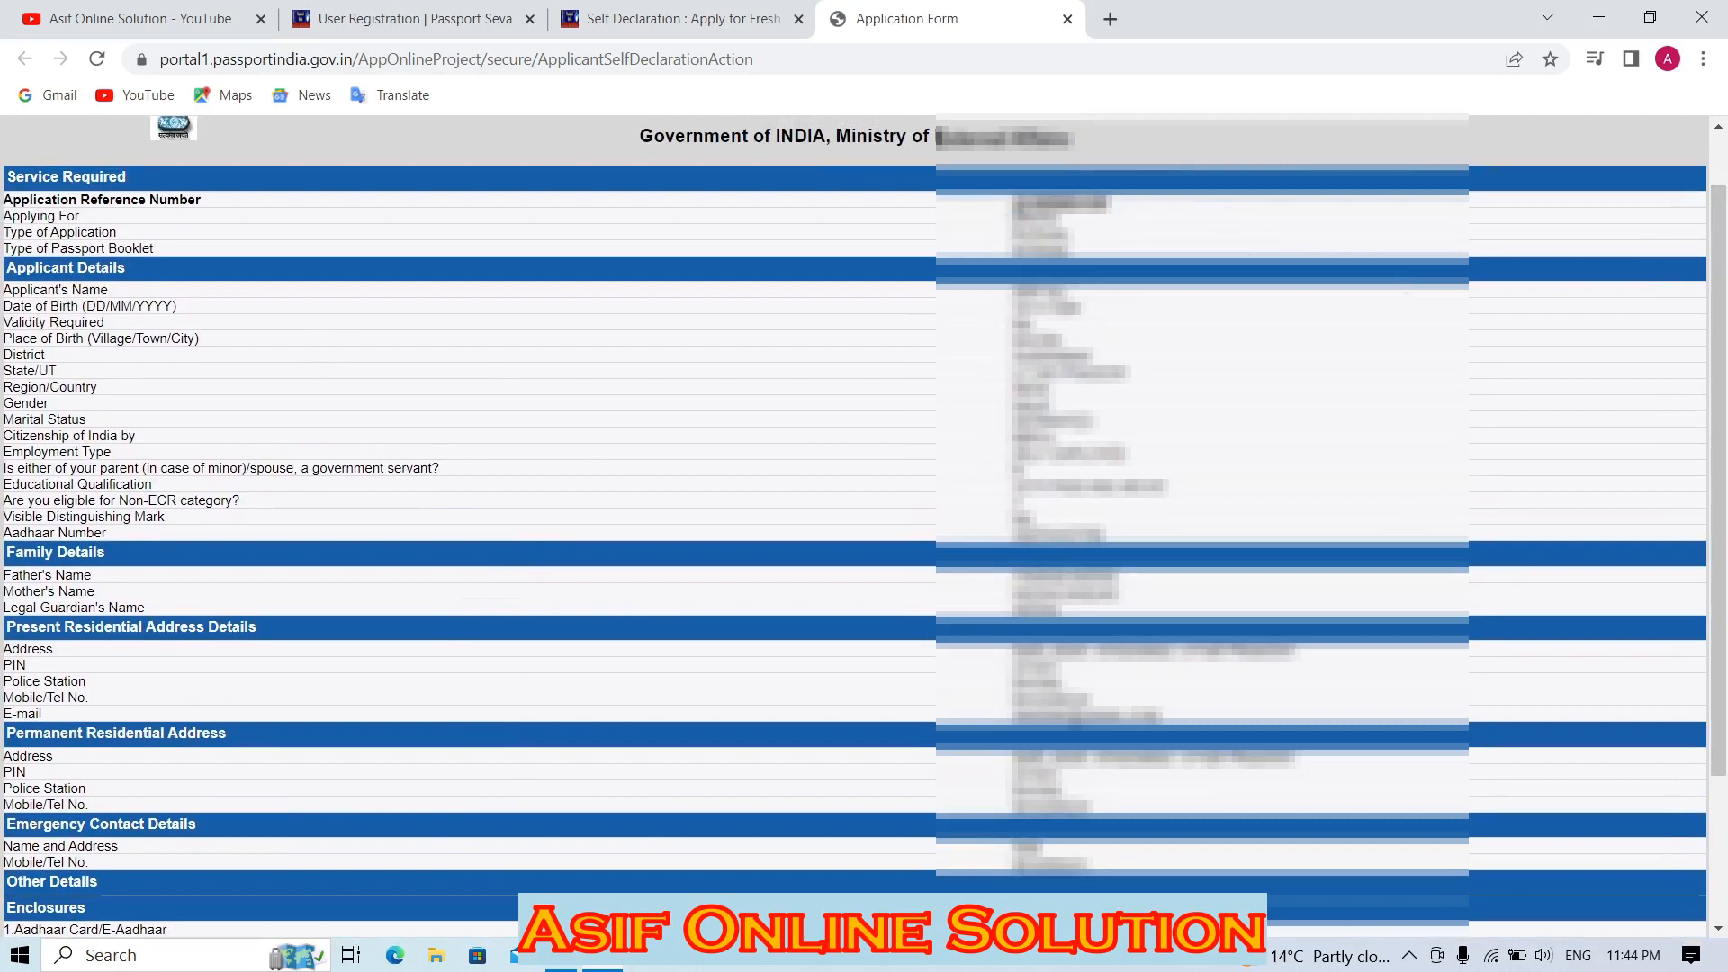
left_click_drag(1011, 216, 1213, 806)
scroll(1422, 707, "down", 3)
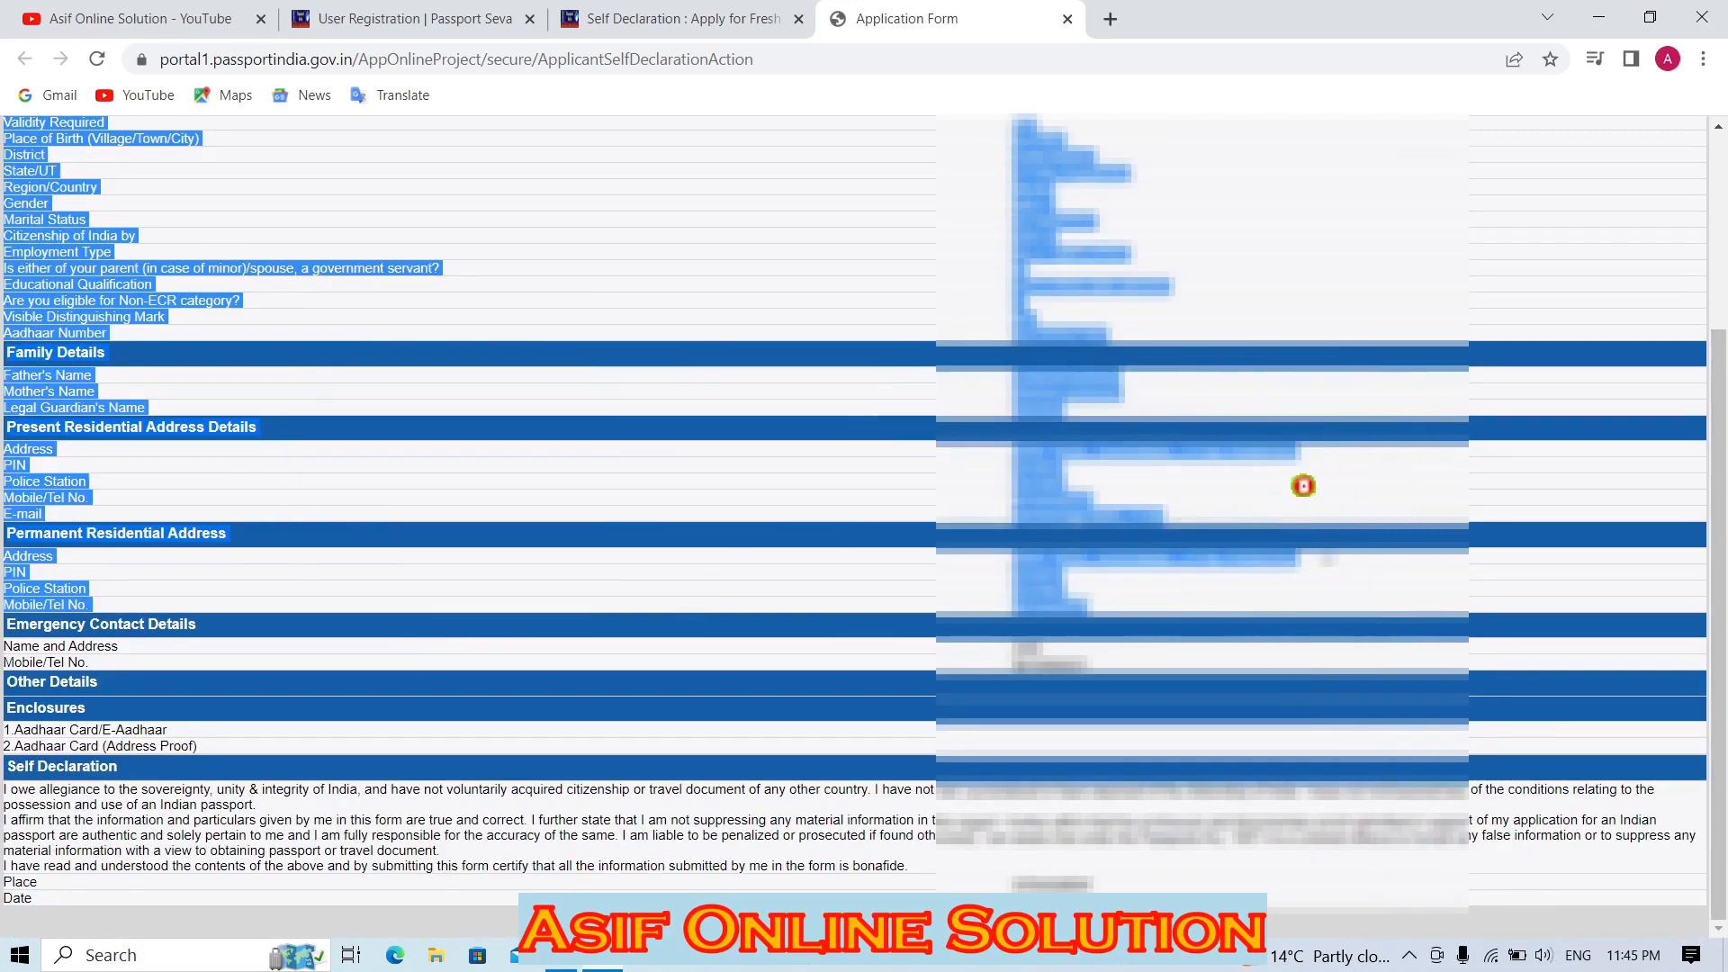
left_click(733, 15)
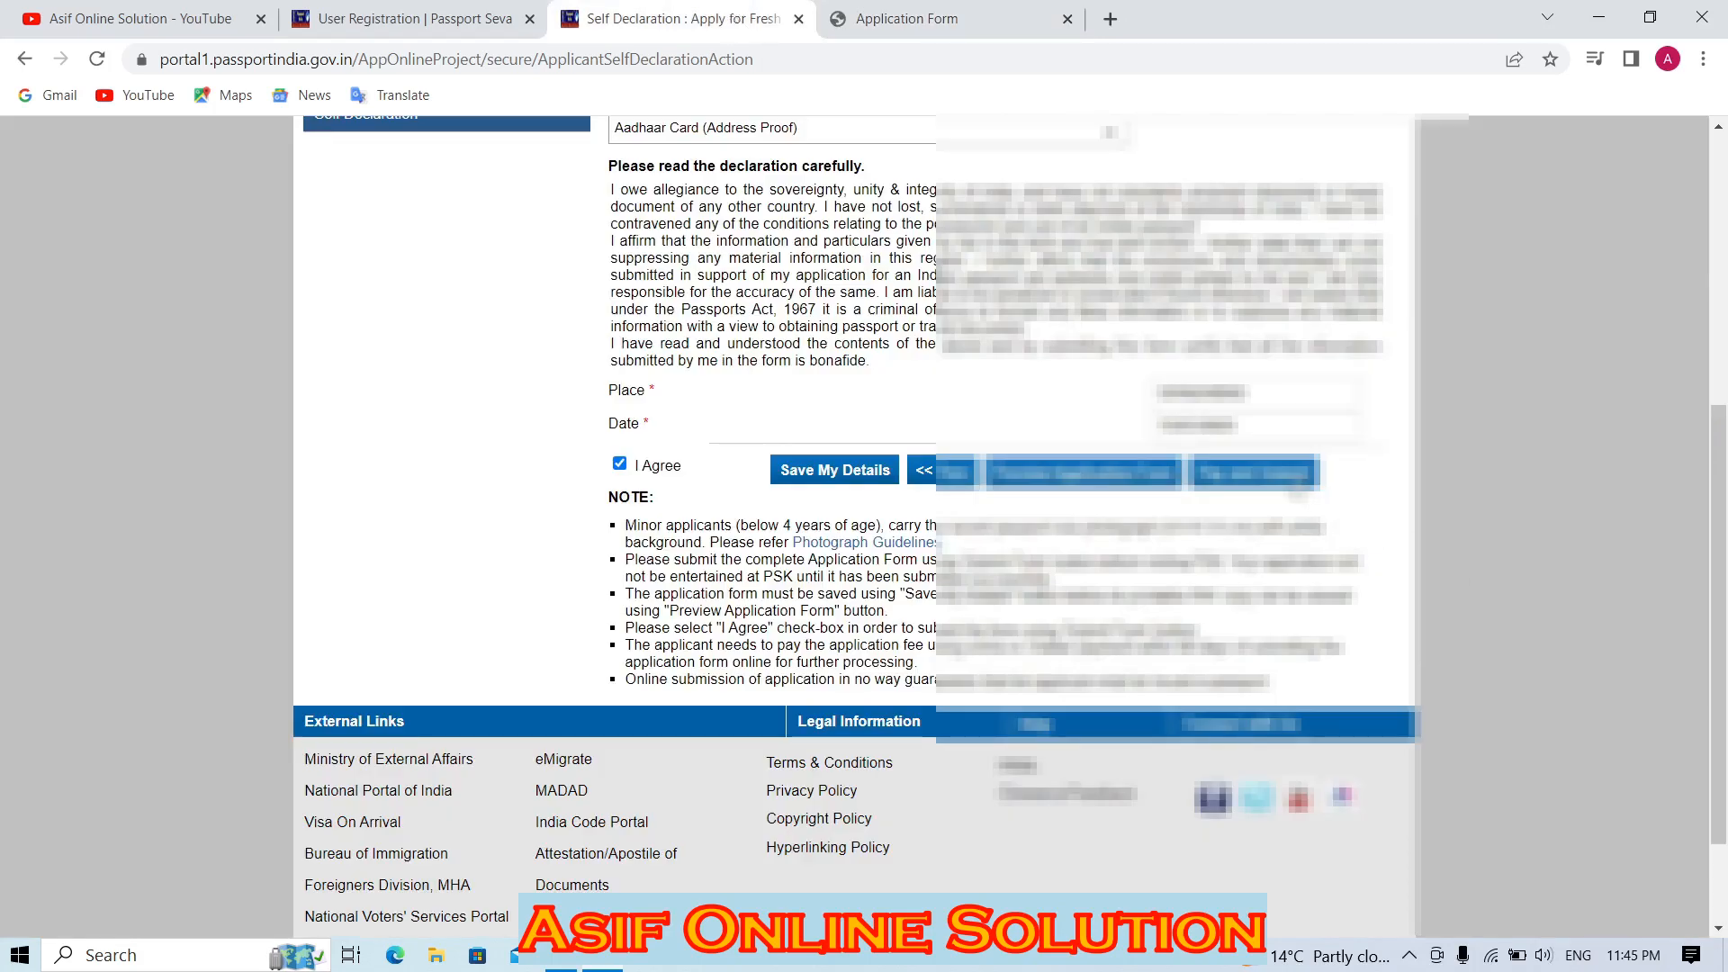
From Applicant Home, select the saved application and view its Appointment History.
scroll(717, 564, "up", 4)
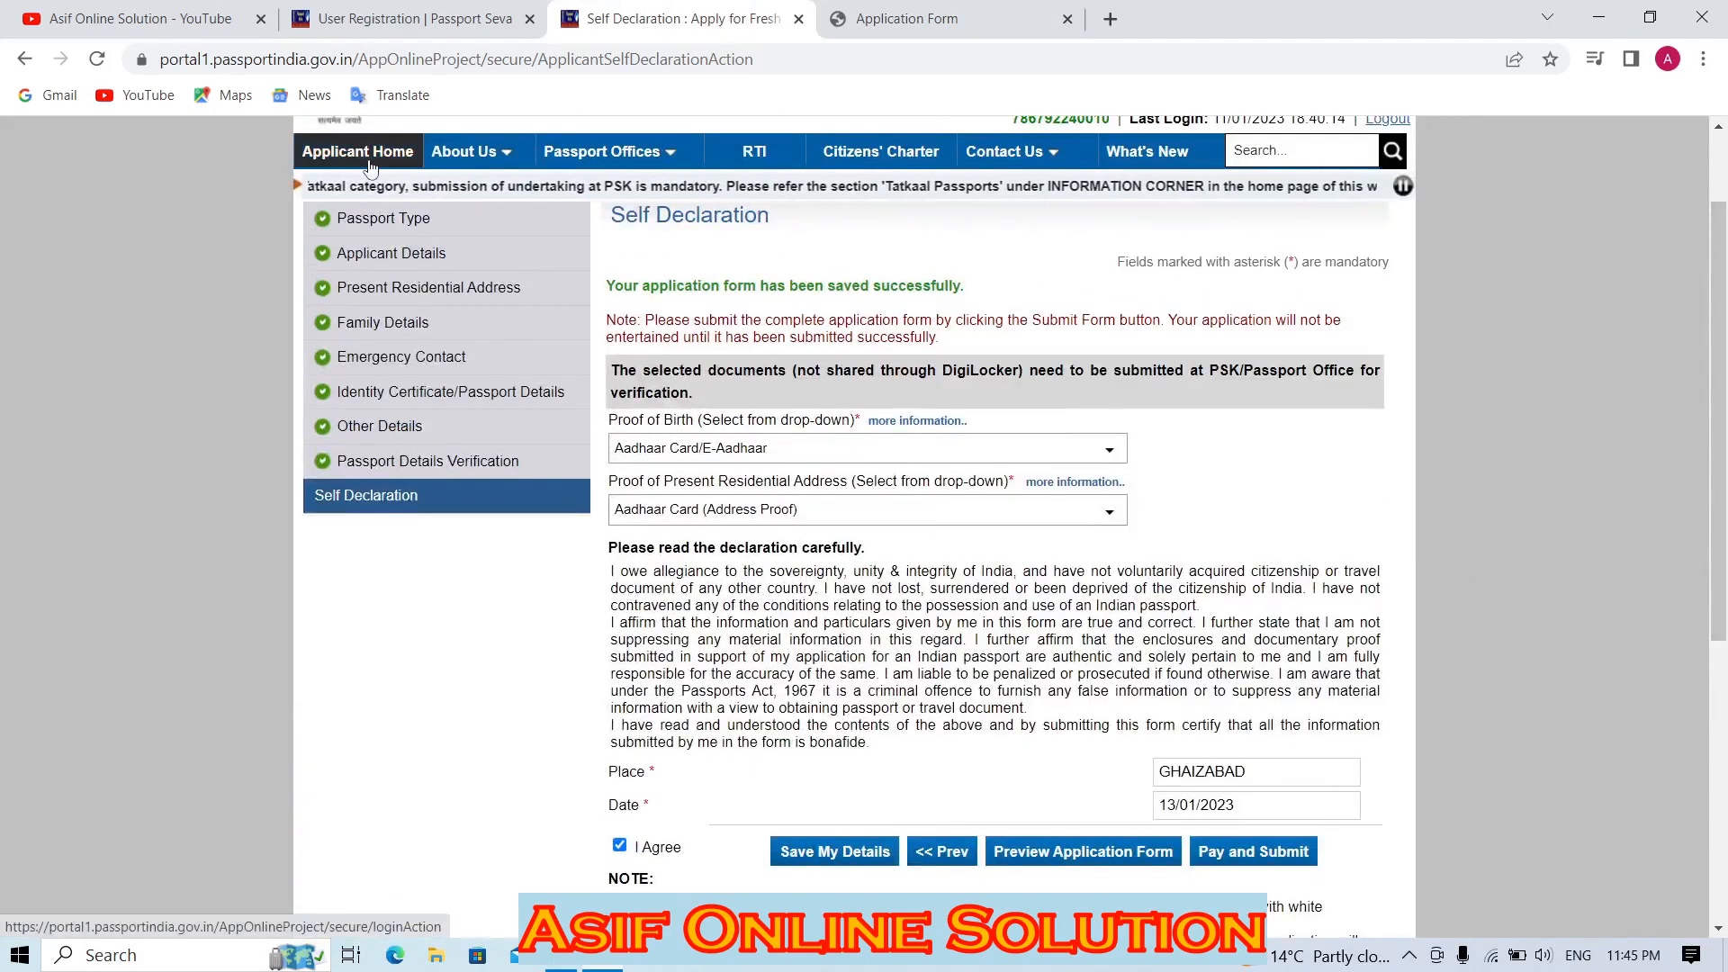
left_click(368, 162)
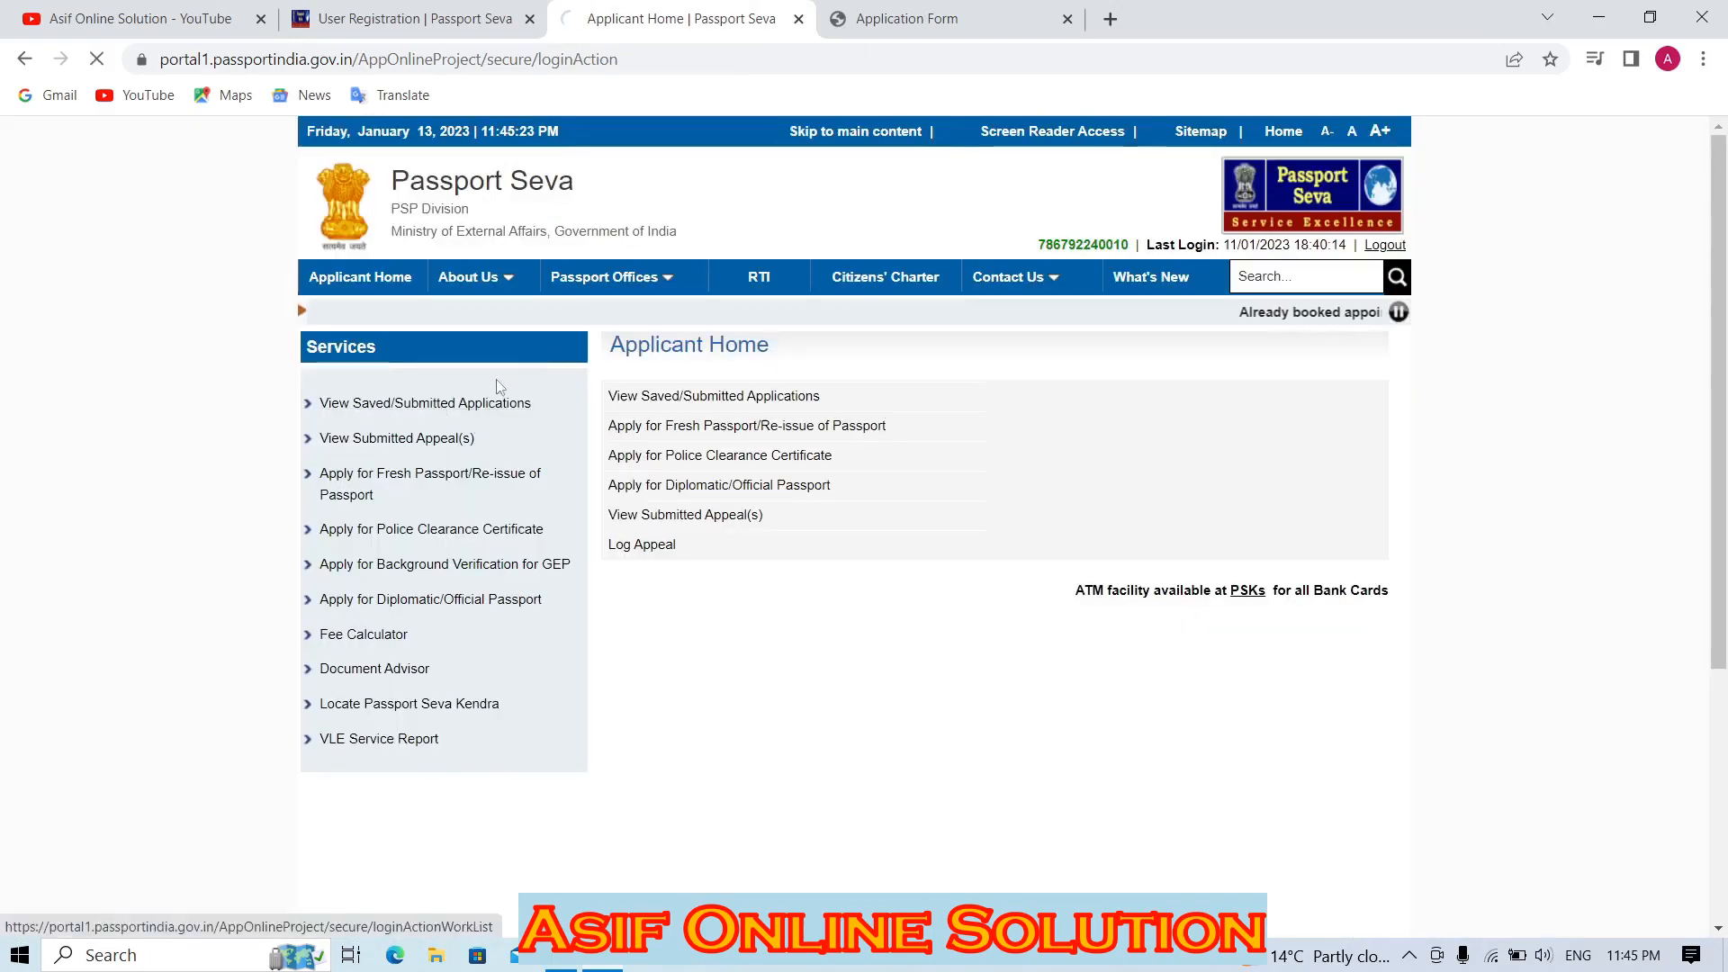
left_click(477, 402)
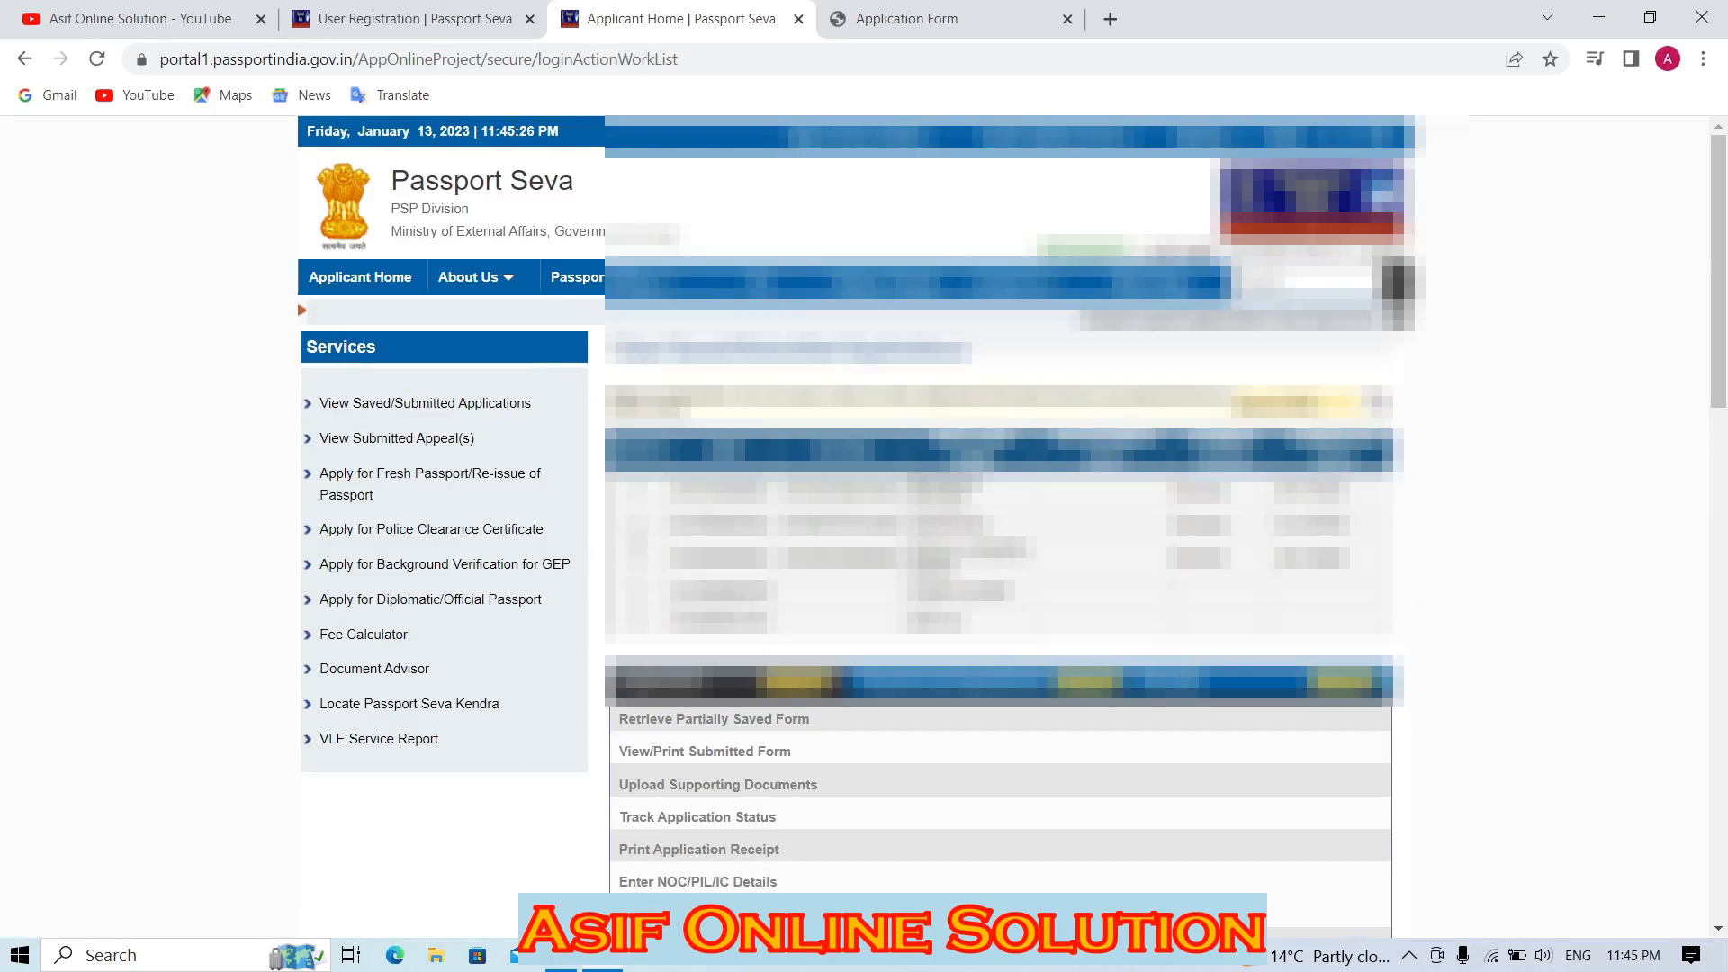
left_click(636, 525)
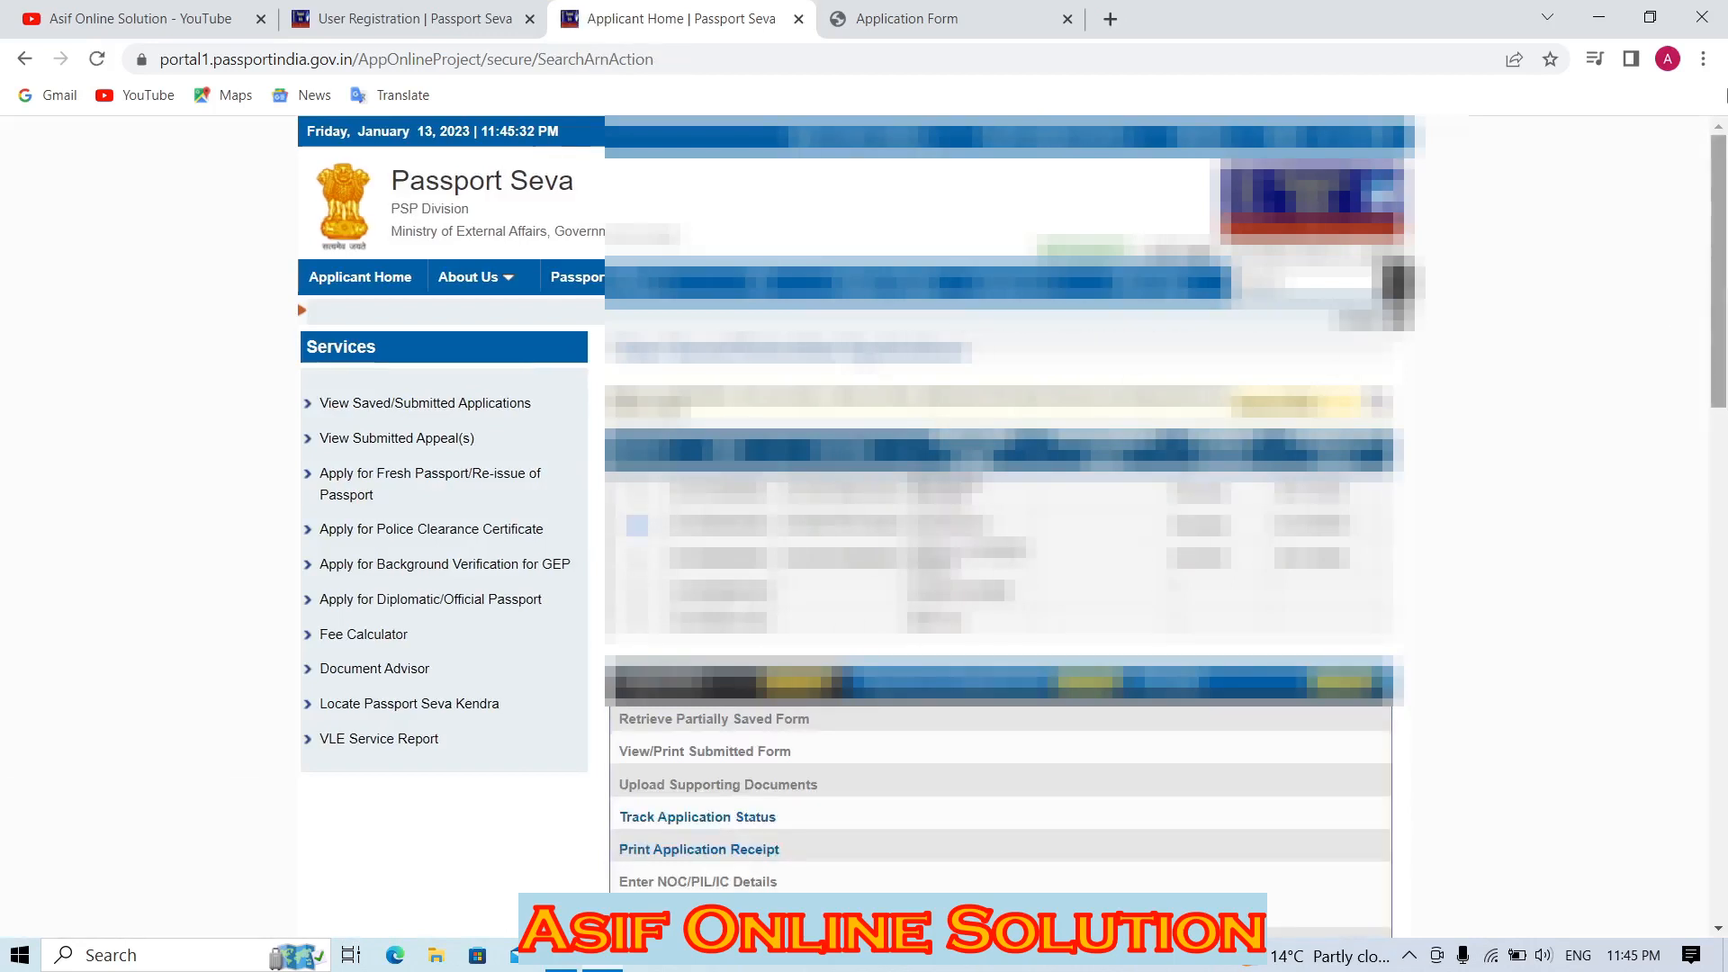
scroll(1717, 236, "down", 3)
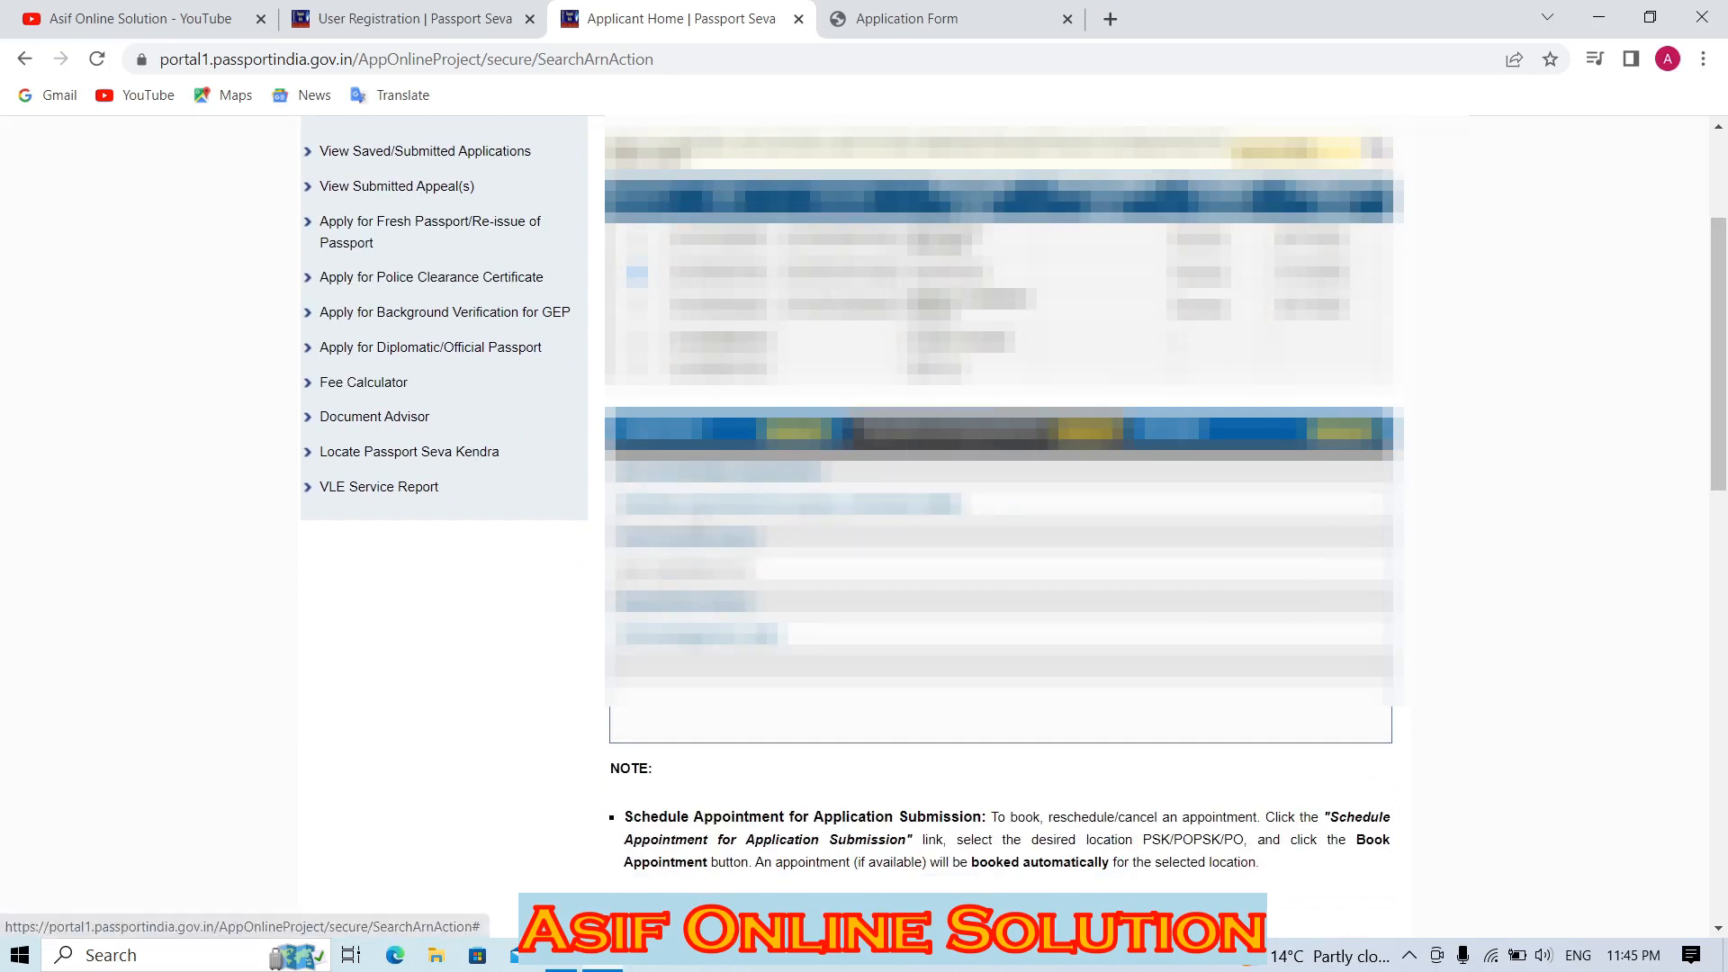
left_click(721, 598)
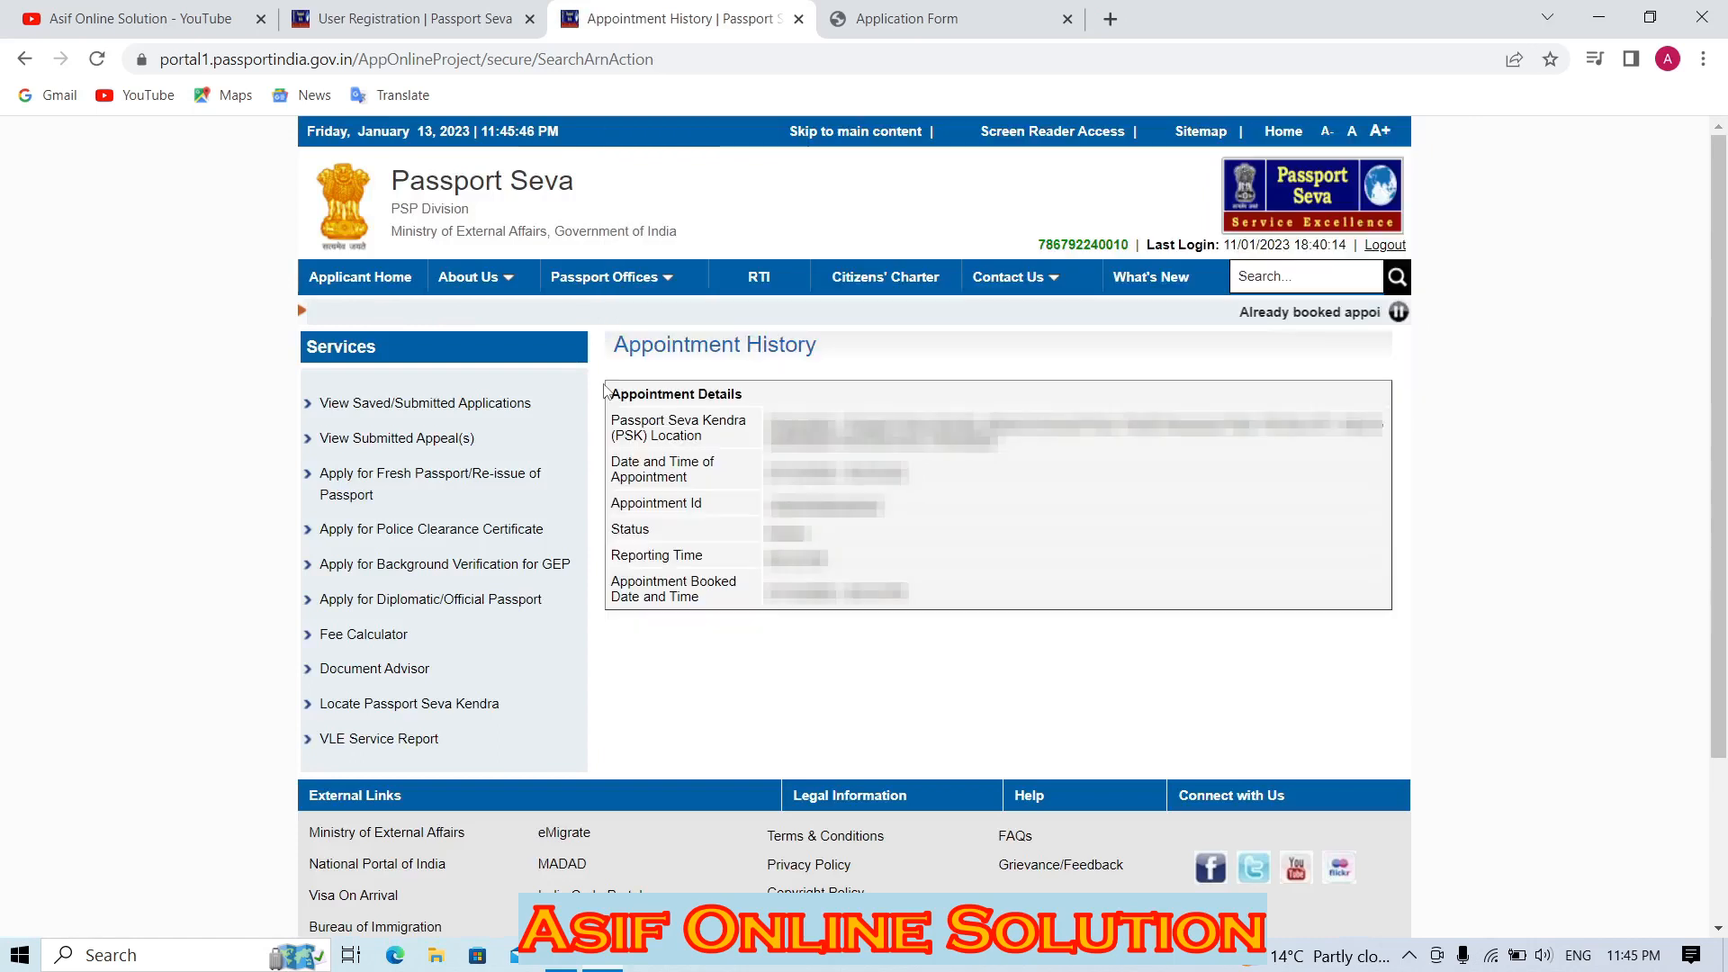
left_click_drag(605, 393, 1038, 454)
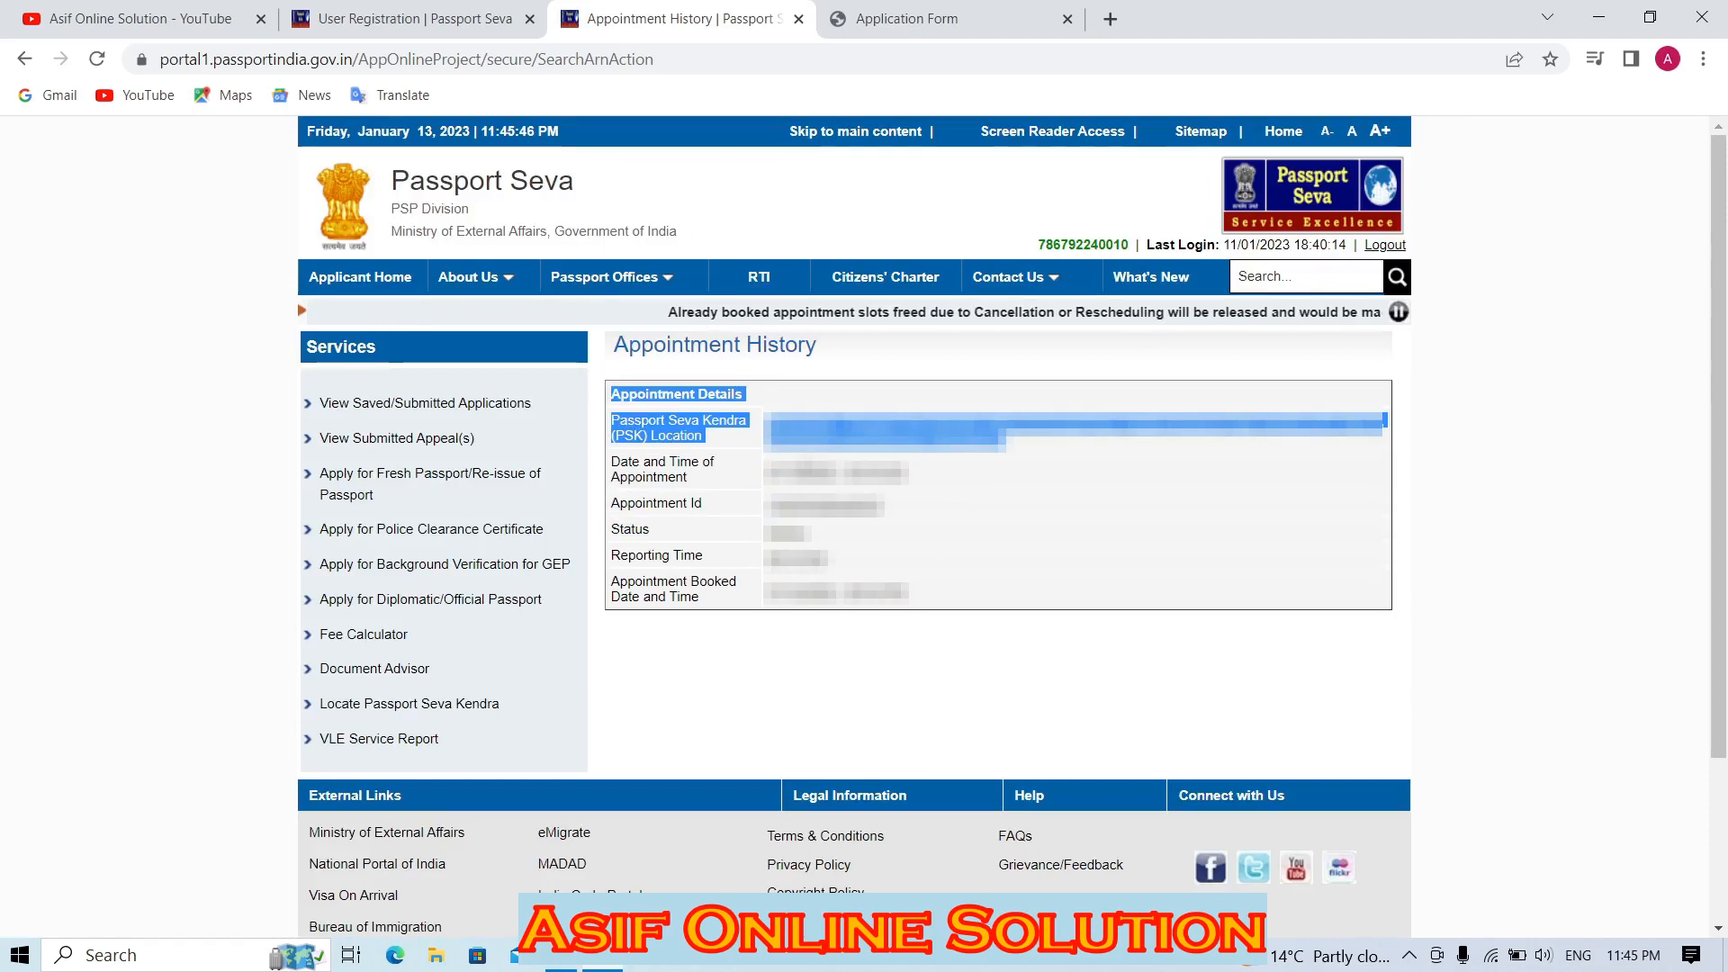
left_click(1037, 455)
left_click_drag(772, 506, 904, 598)
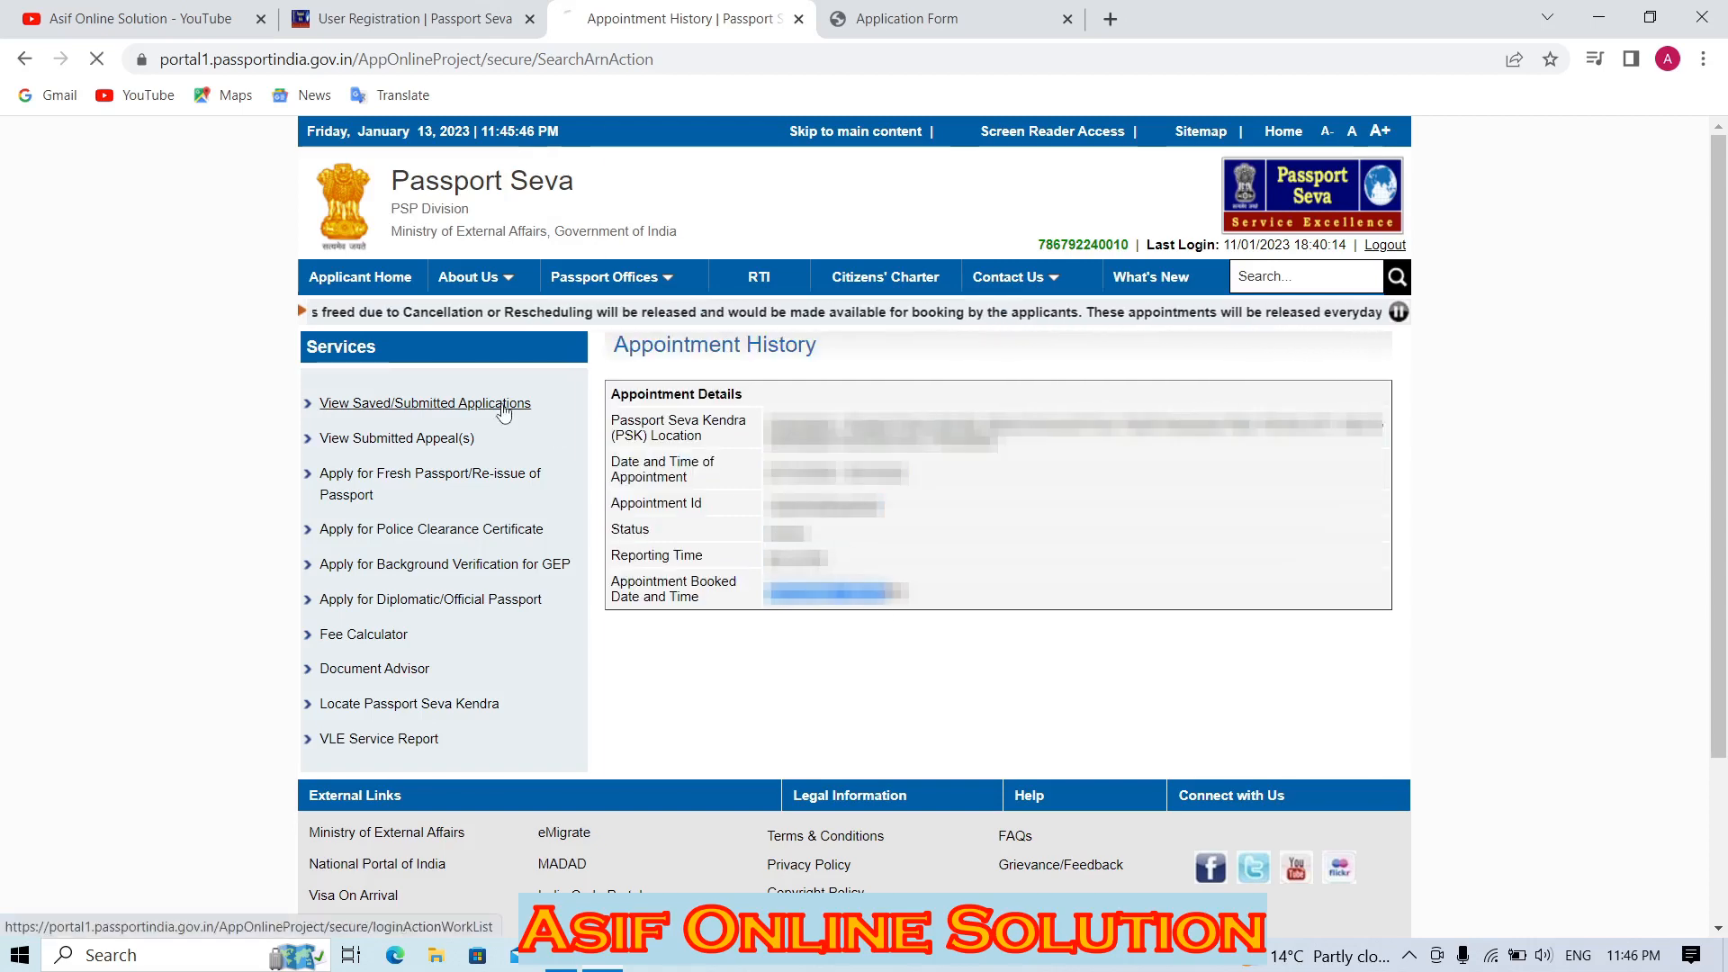
Reopen the saved/submitted applications list, scroll through it, then switch to the YouTube tab.
left_click(504, 404)
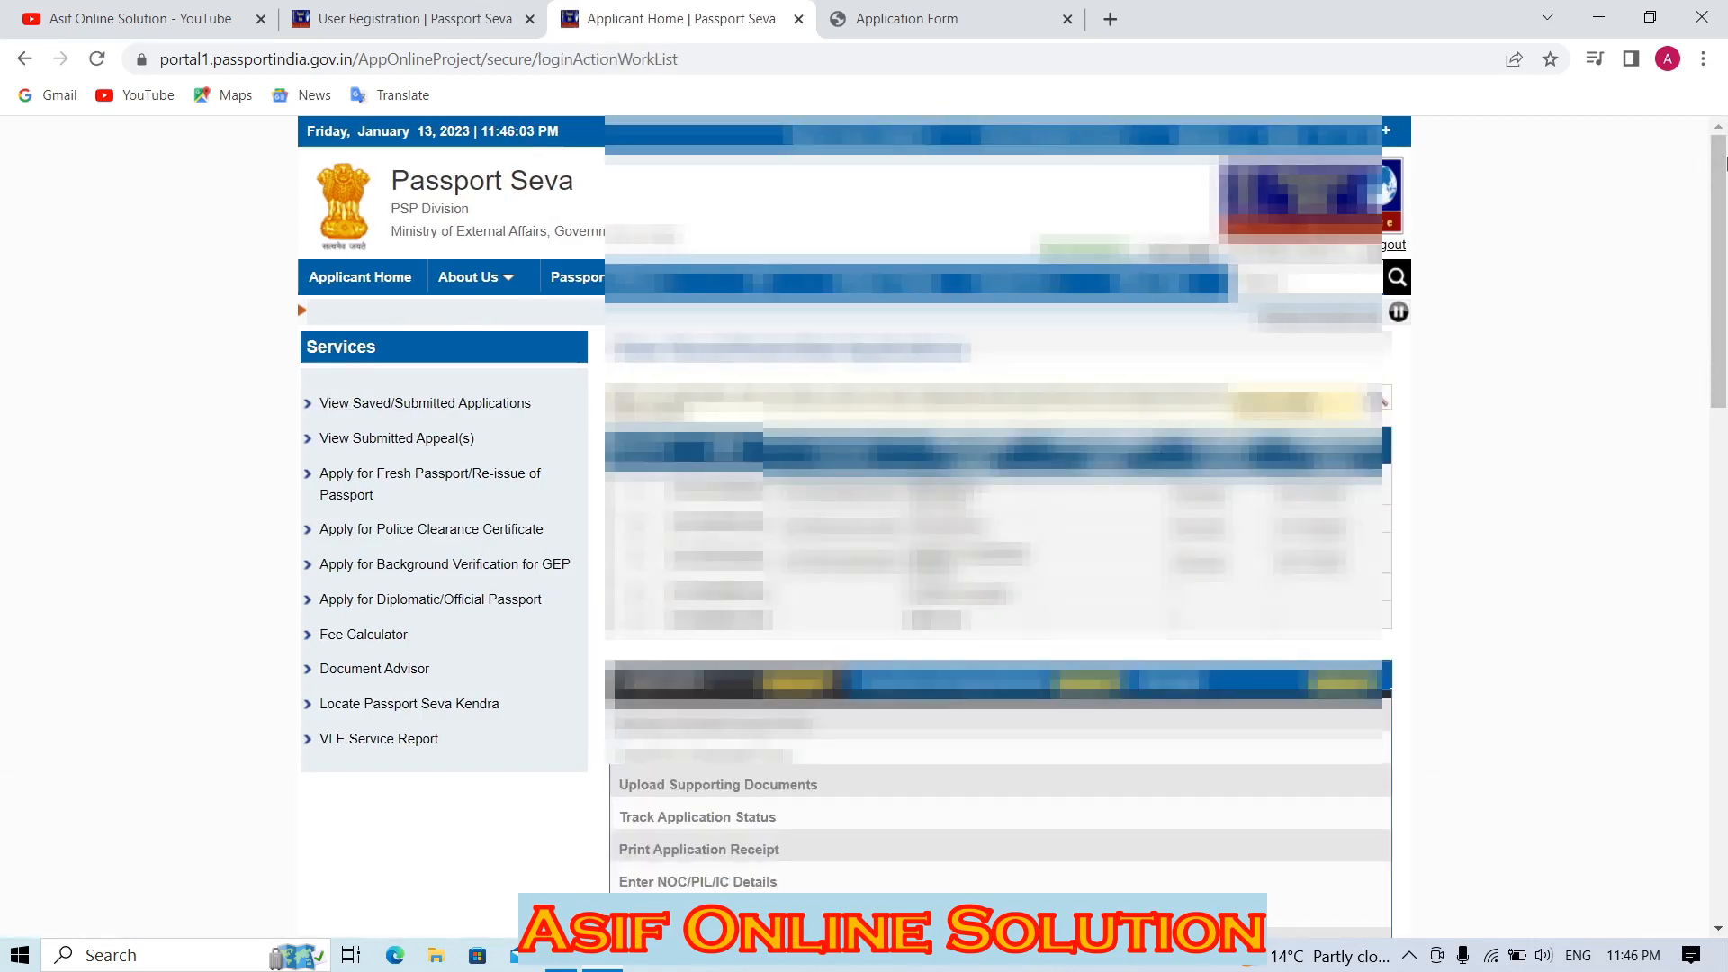
scroll(1725, 236, "down", 1)
scroll(1725, 236, "down", 3)
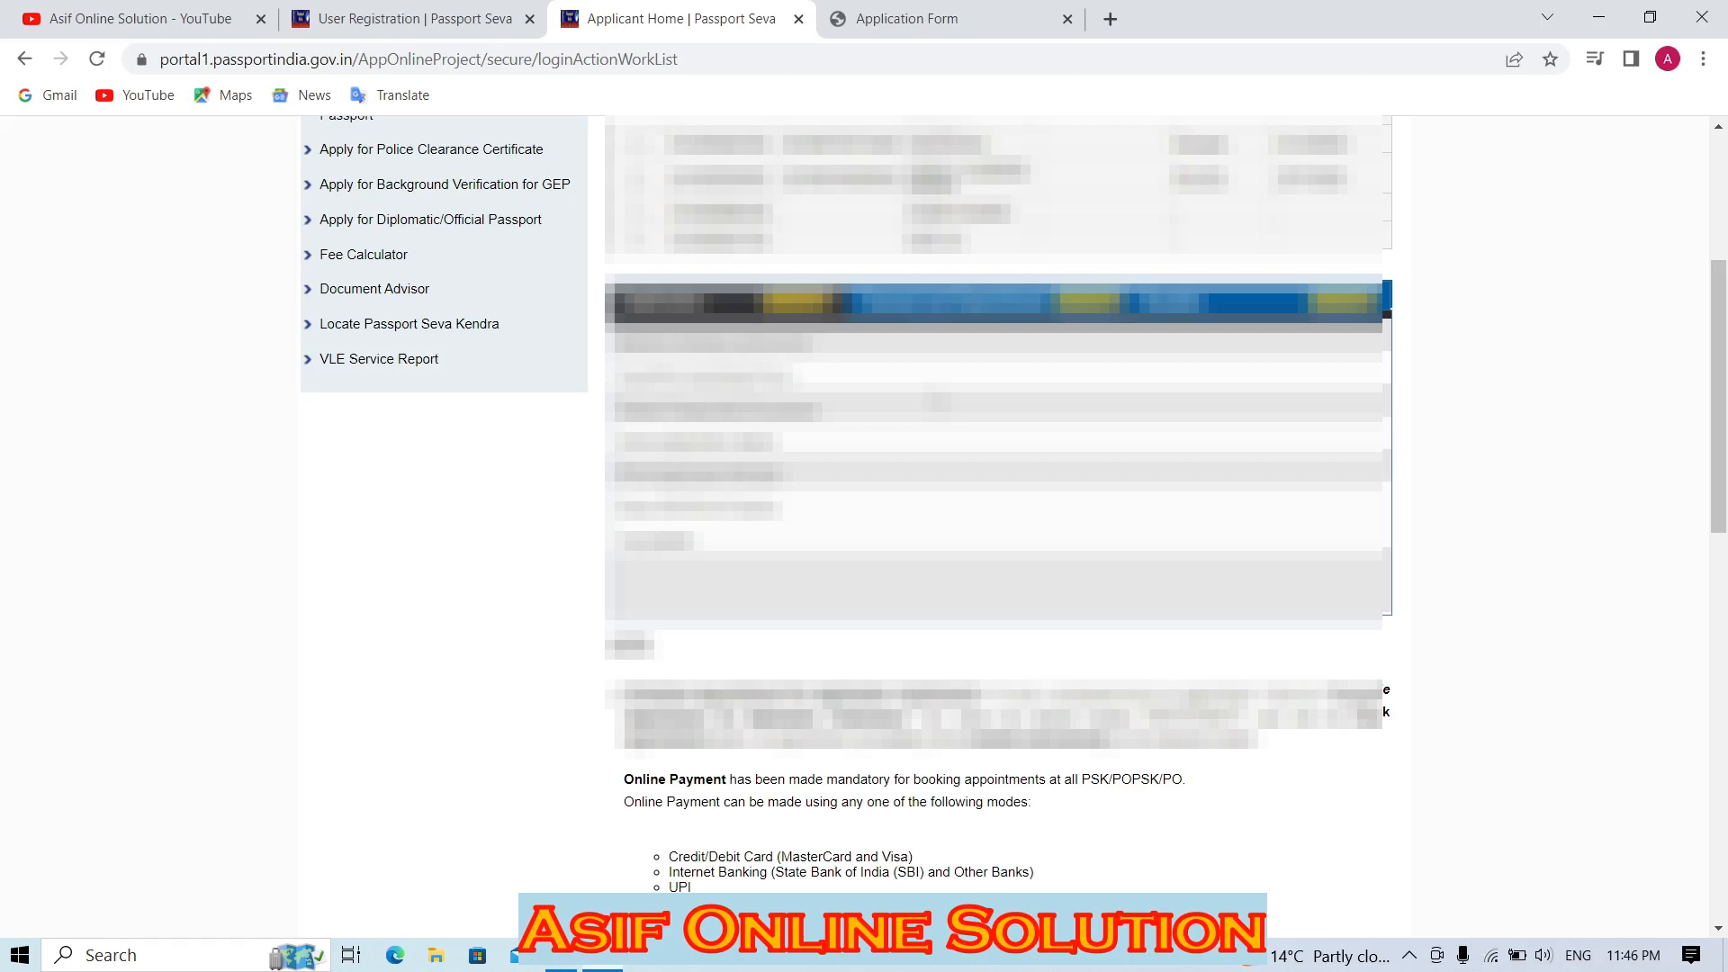
left_click_drag(1719, 289, 1719, 163)
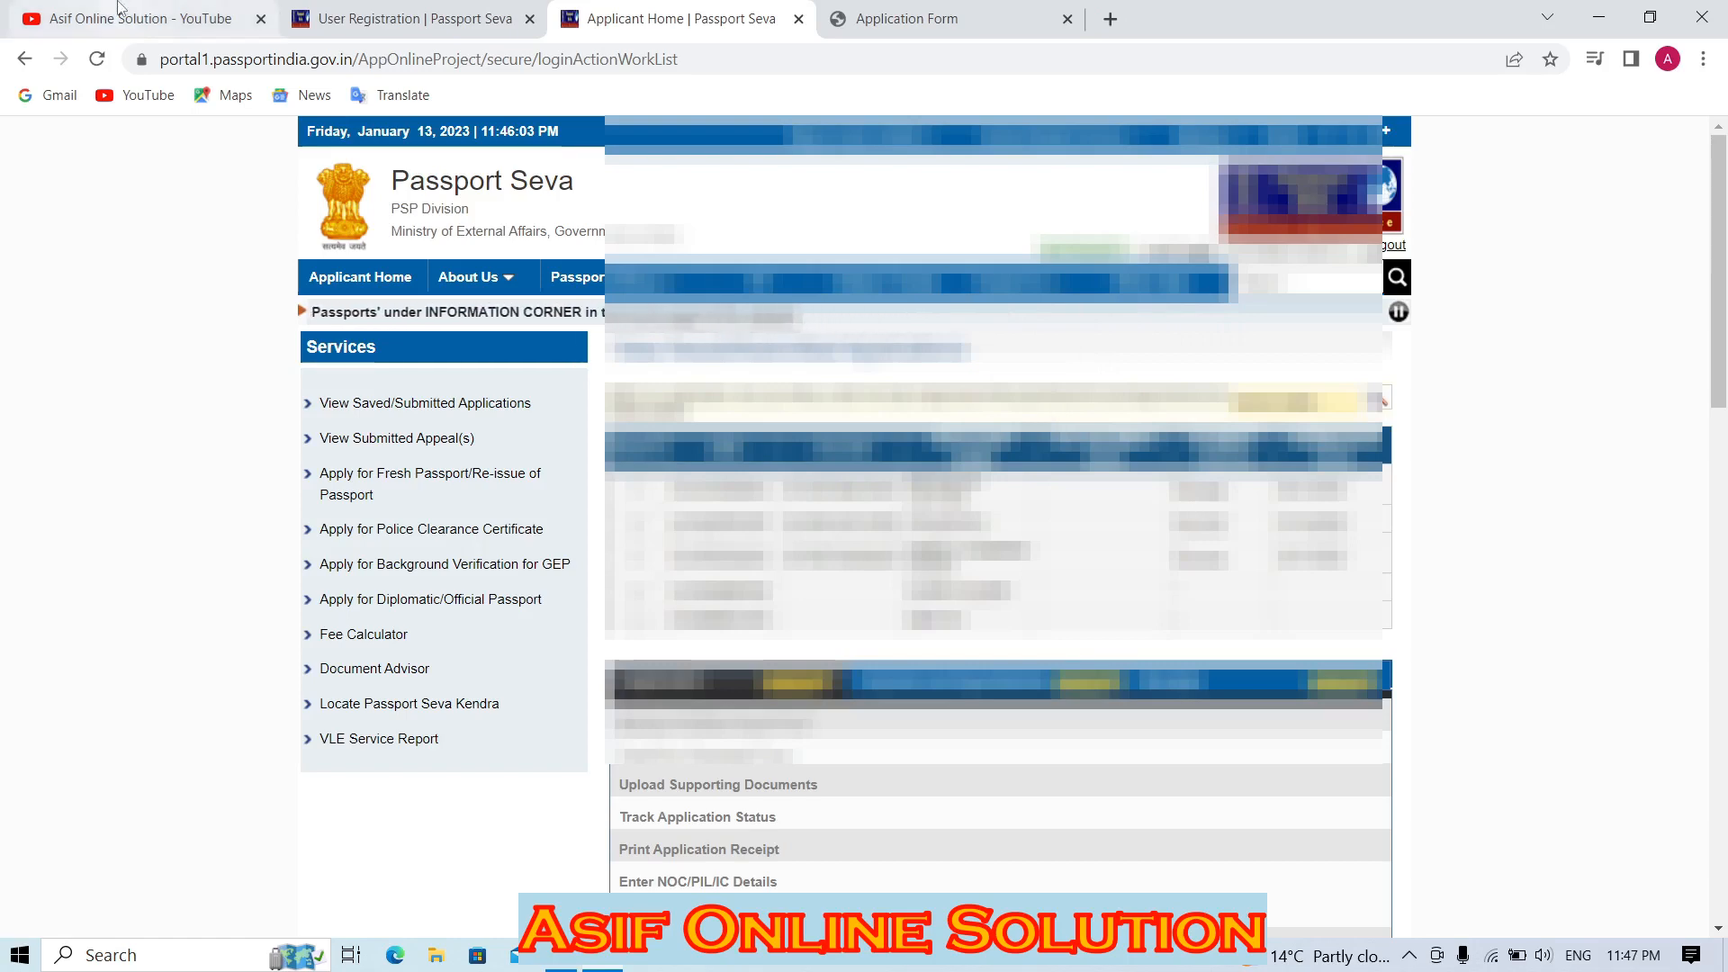
left_click(148, 18)
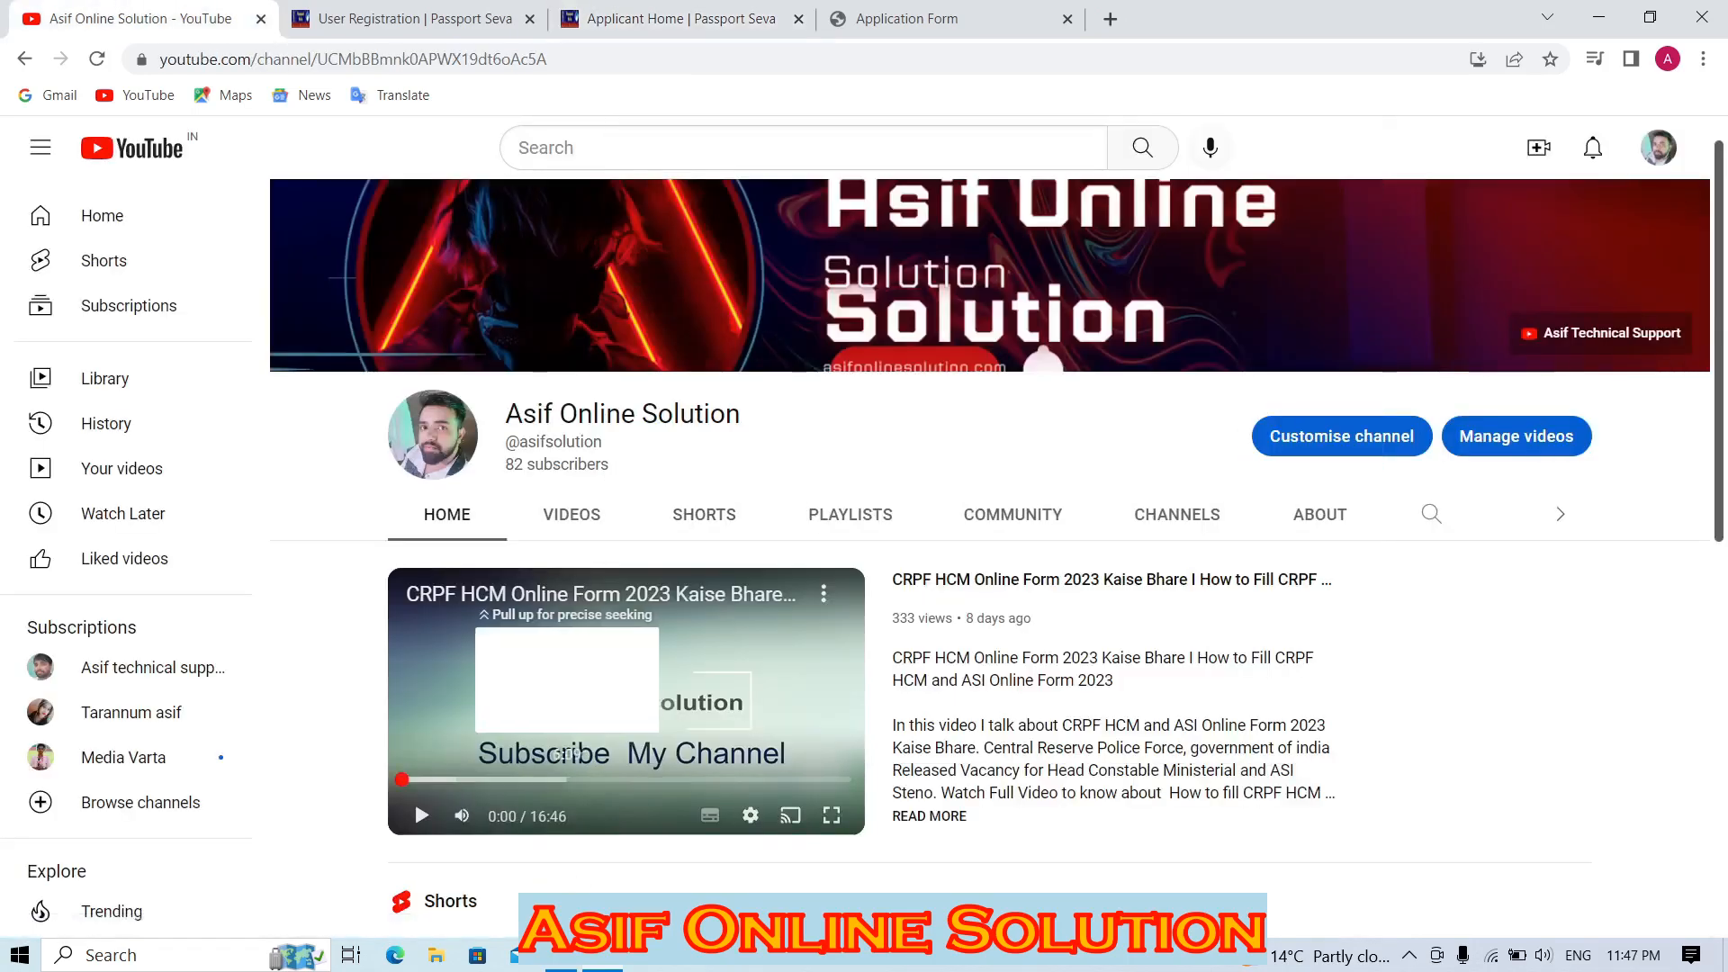